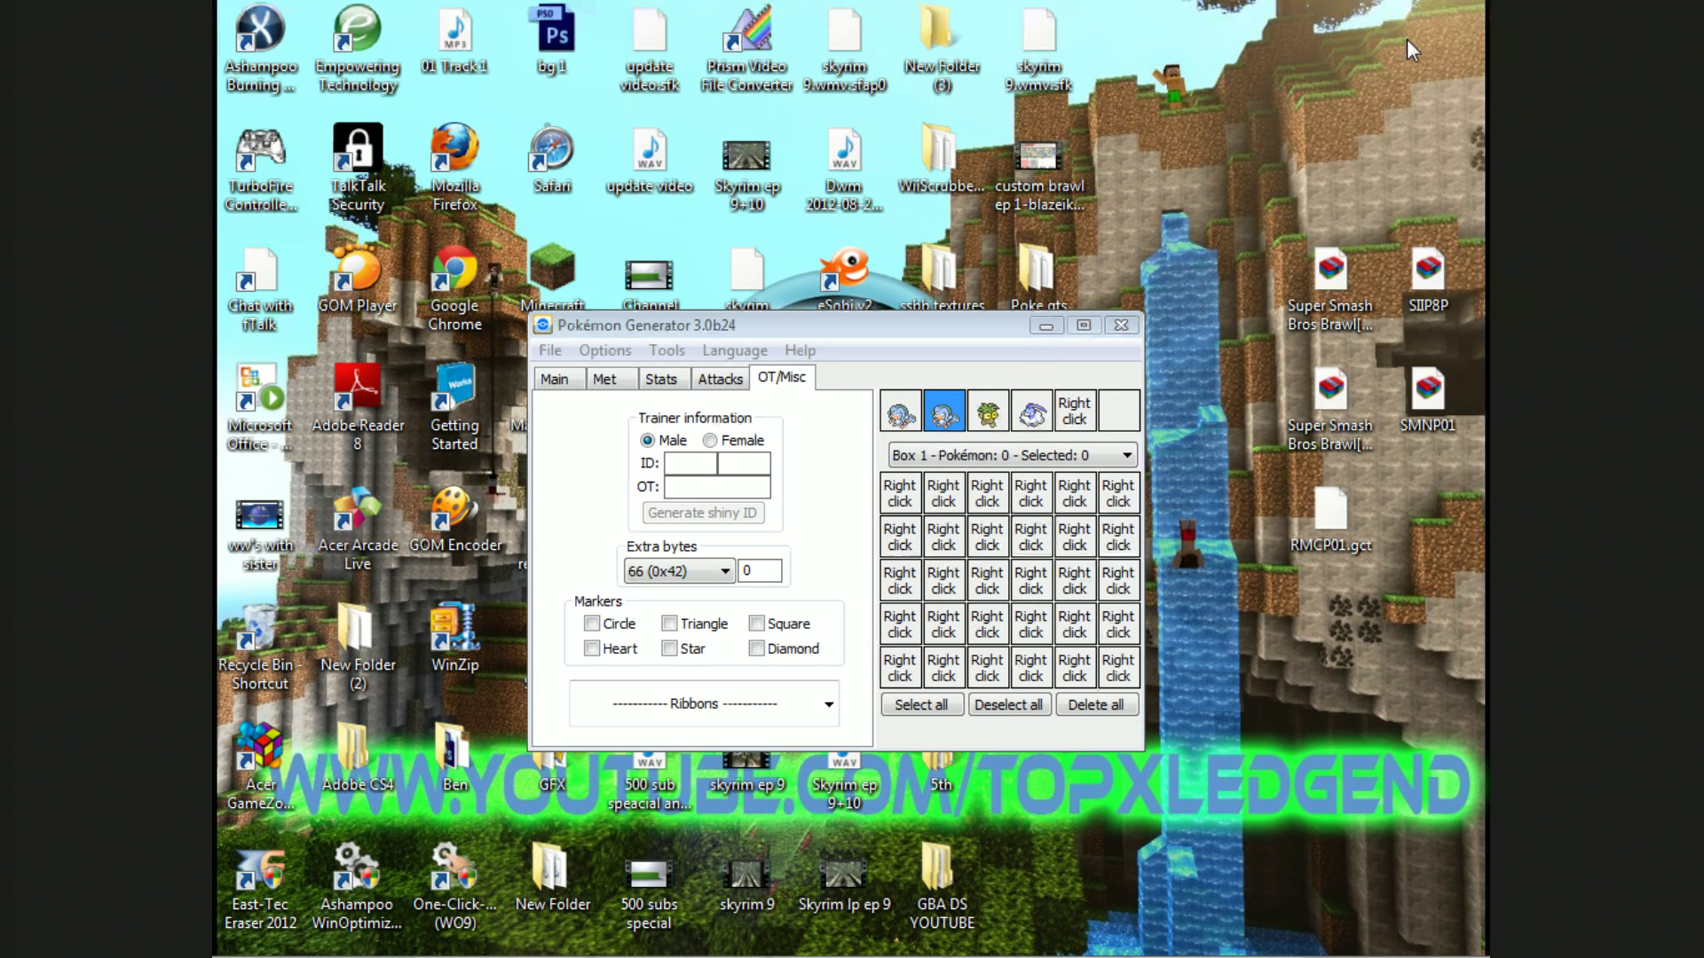
pyautogui.press('super')
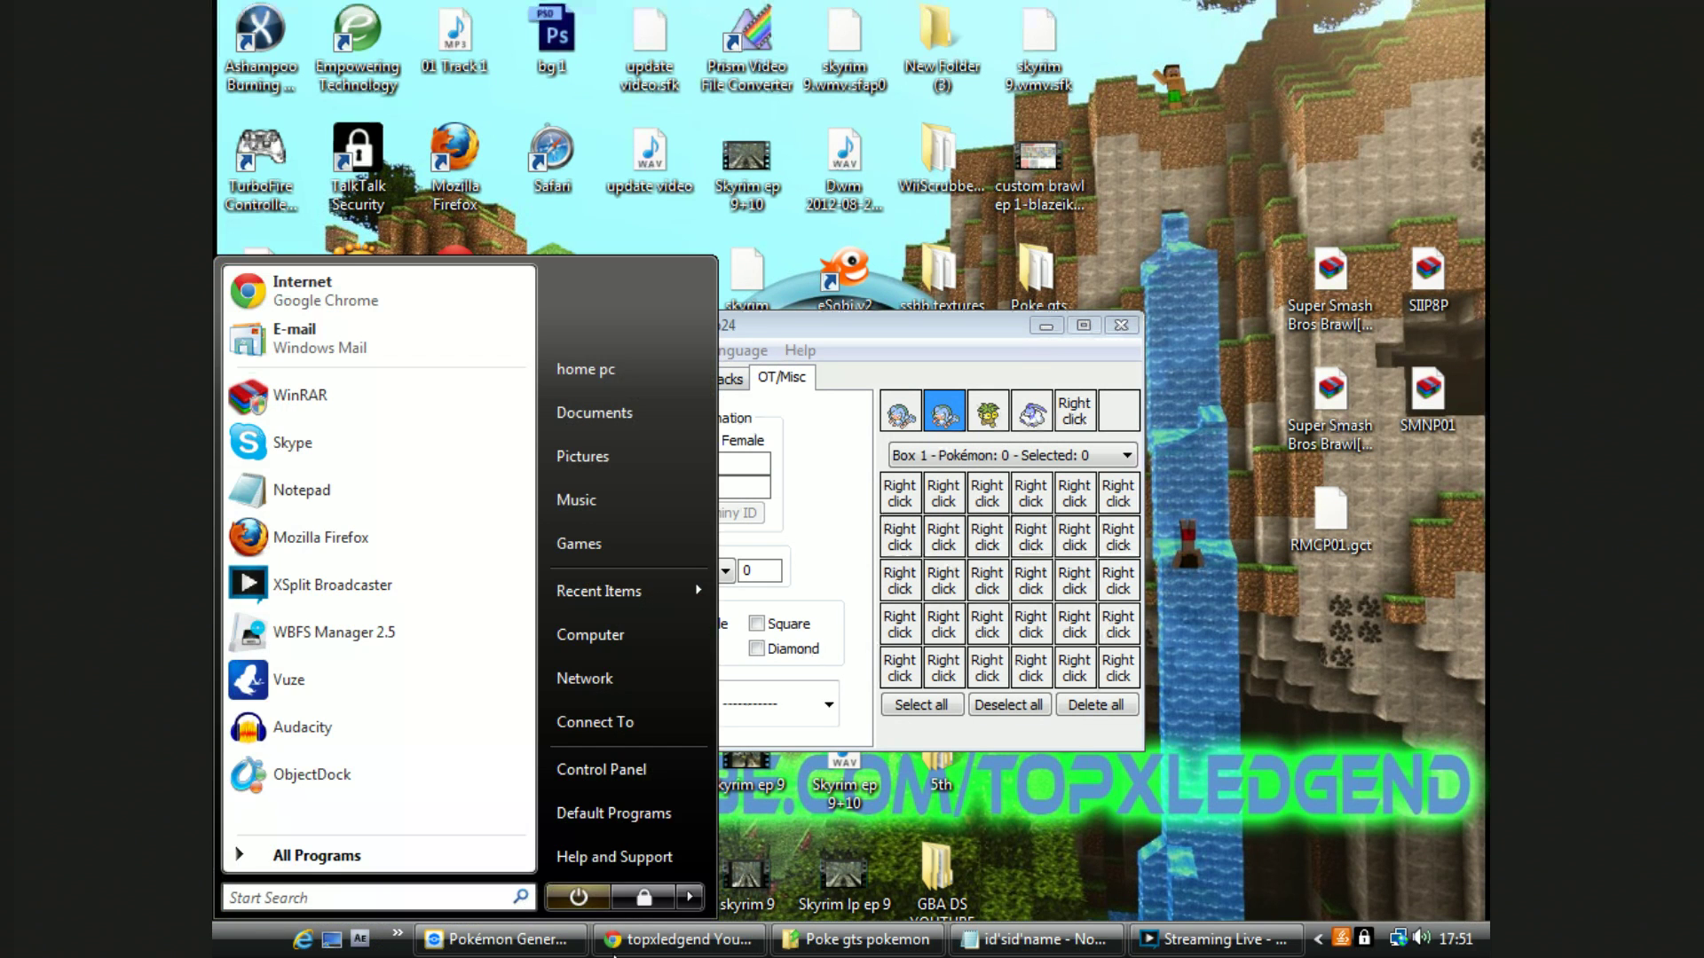
pyautogui.press('super')
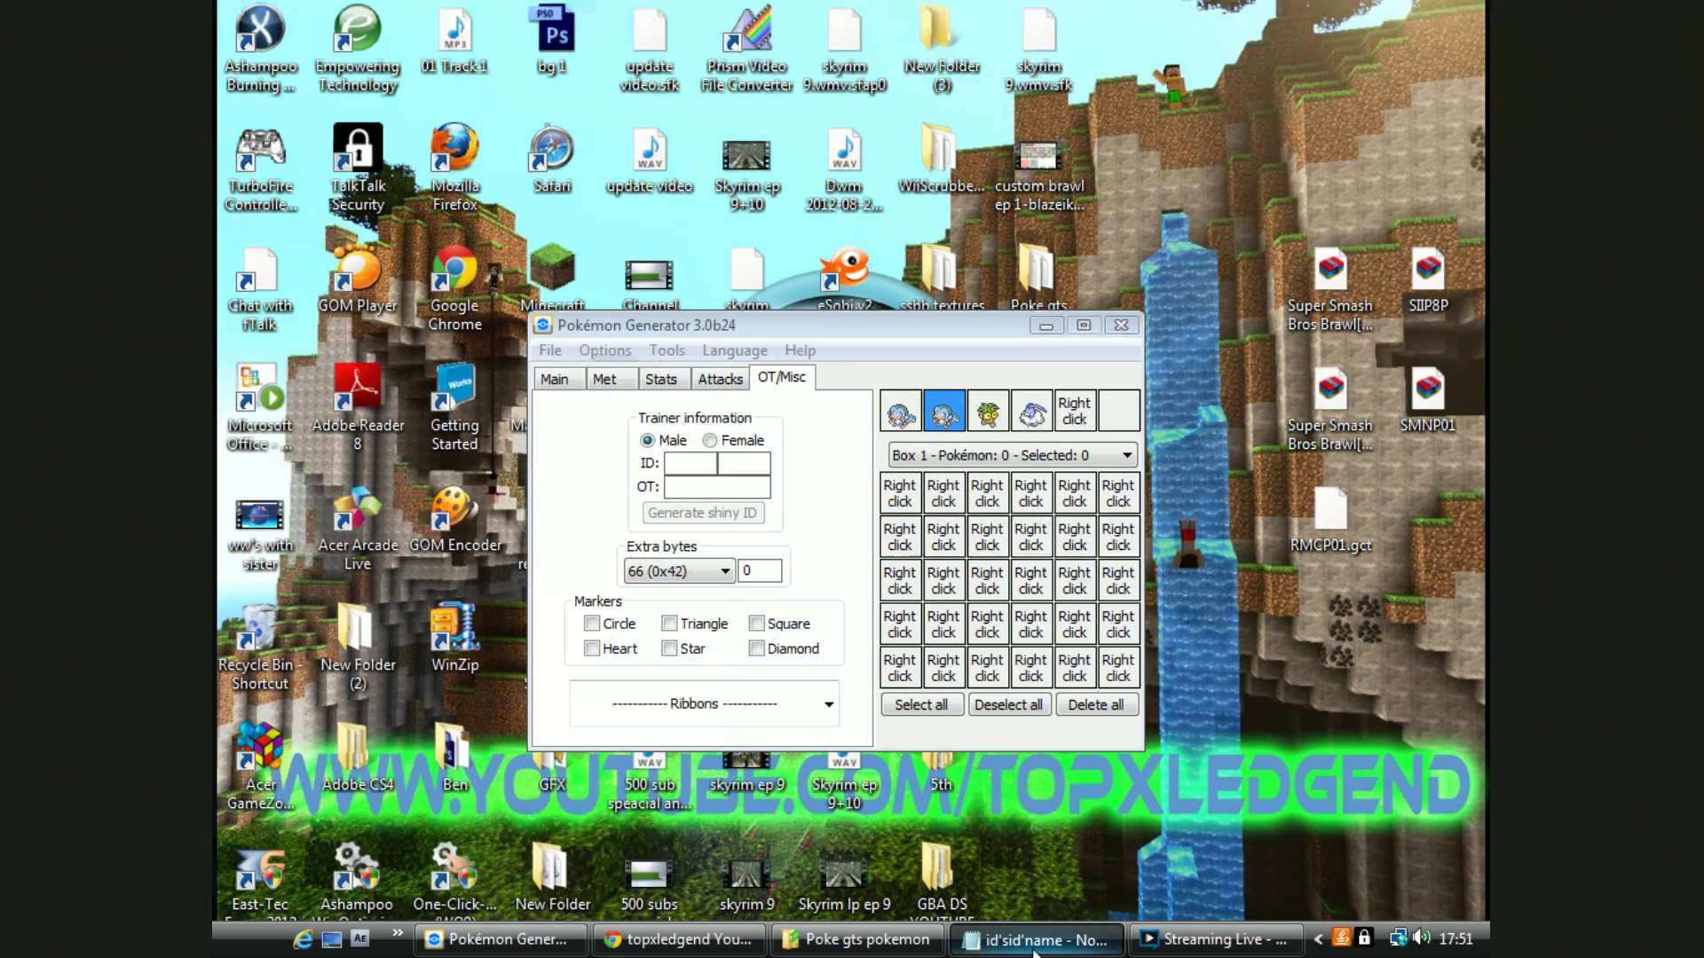
pyautogui.click(431, 947)
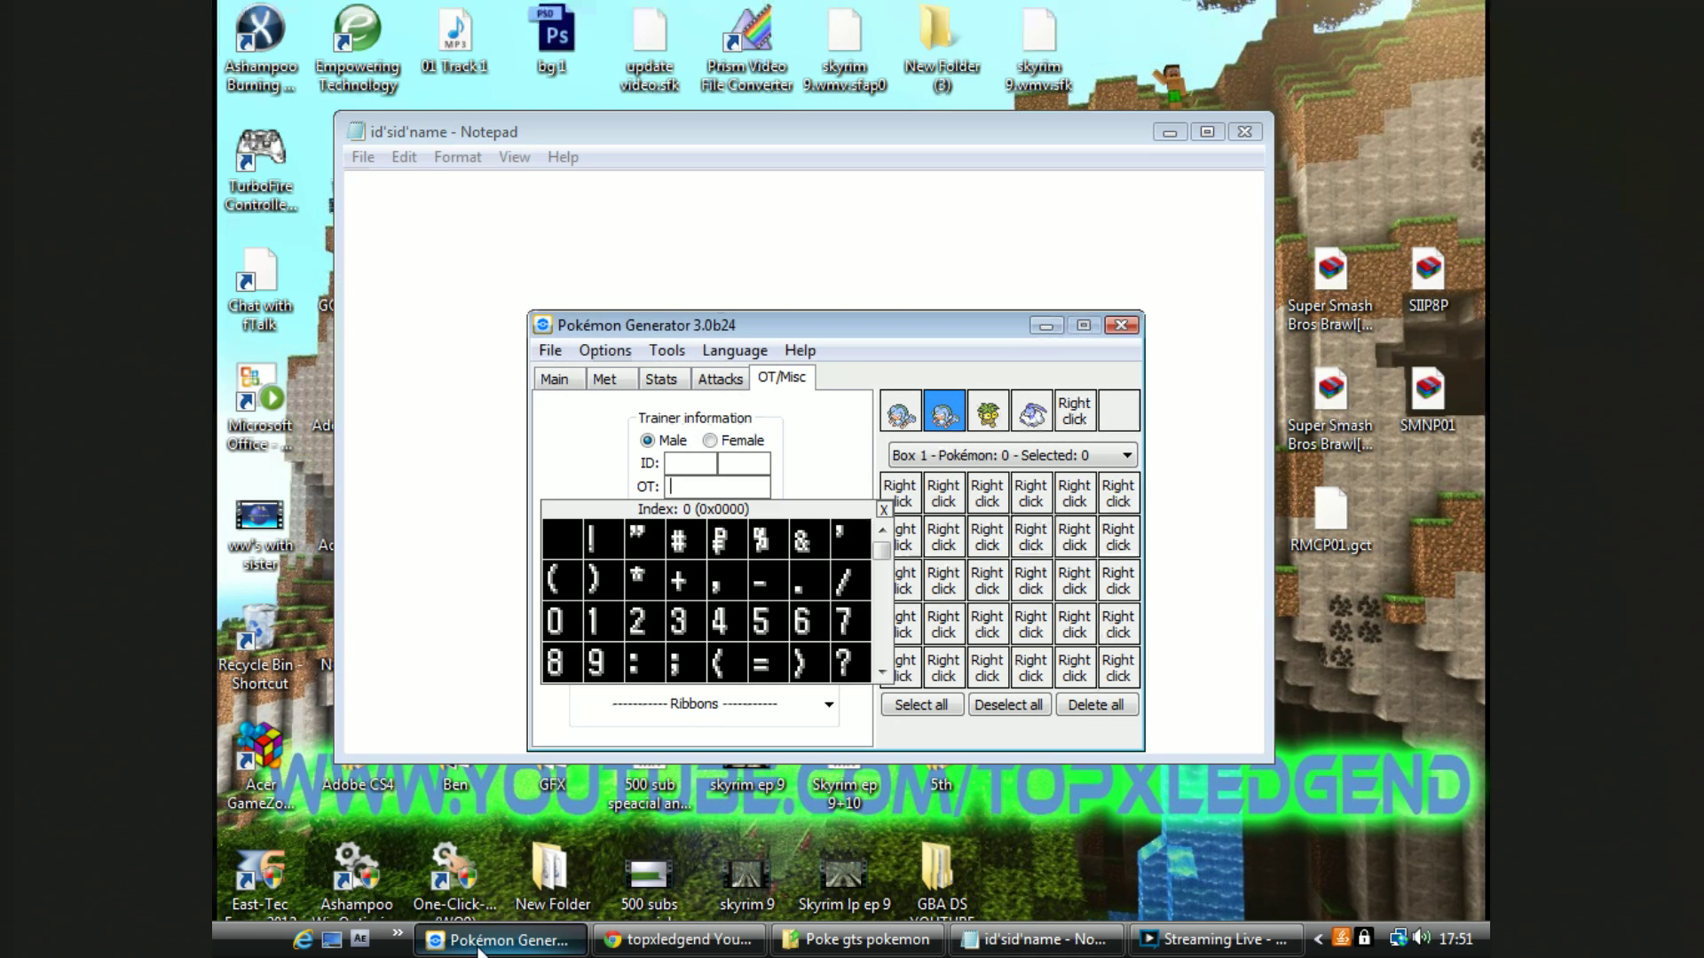
pyautogui.click(435, 942)
pyautogui.click(1171, 132)
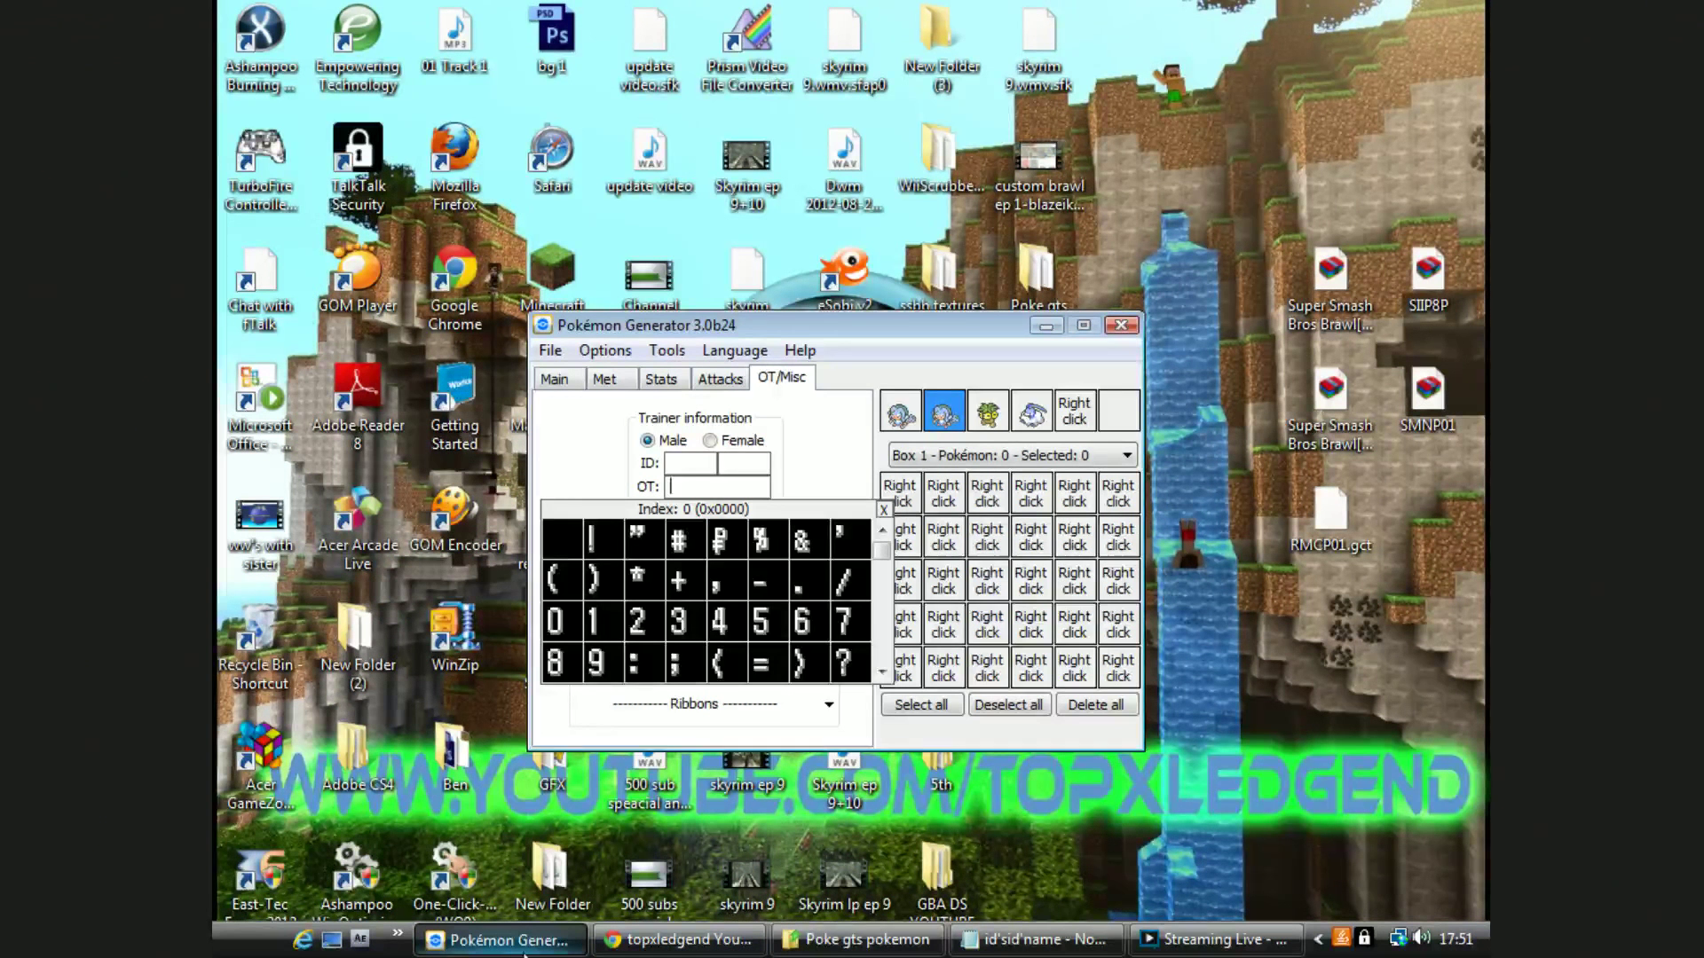
pyautogui.click(482, 948)
pyautogui.click(497, 939)
pyautogui.click(1414, 29)
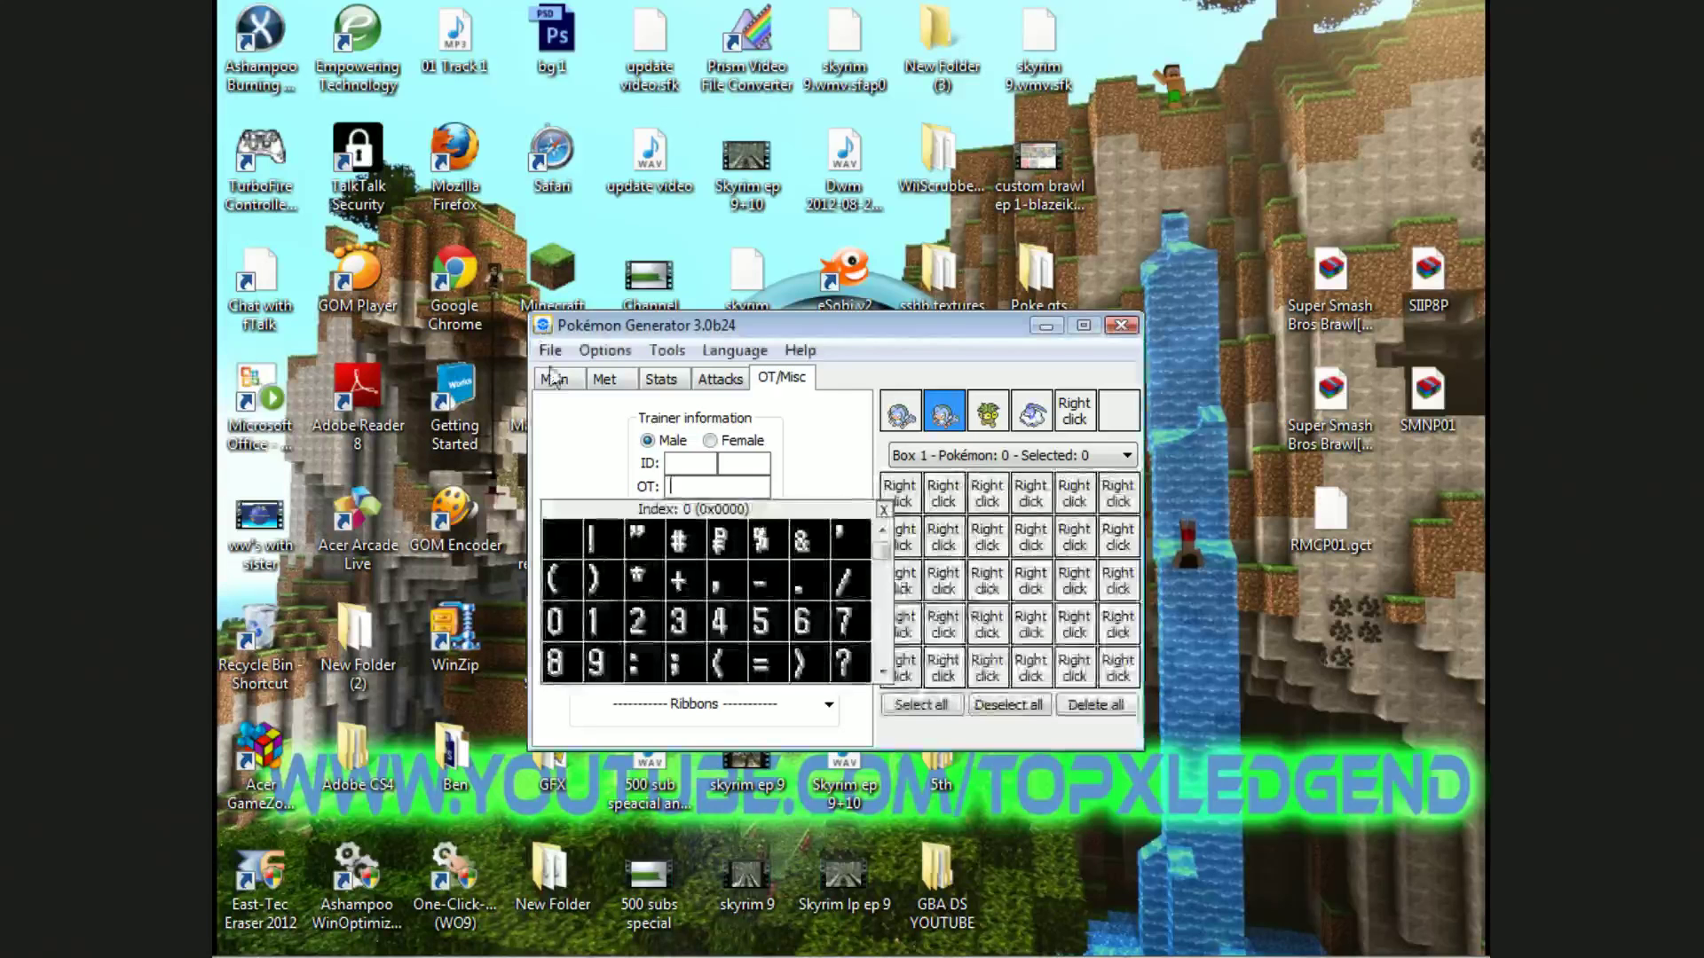
# Step: Set the Pokémon's happiness to 0 and choose Pineco as its species
pyautogui.click(557, 379)
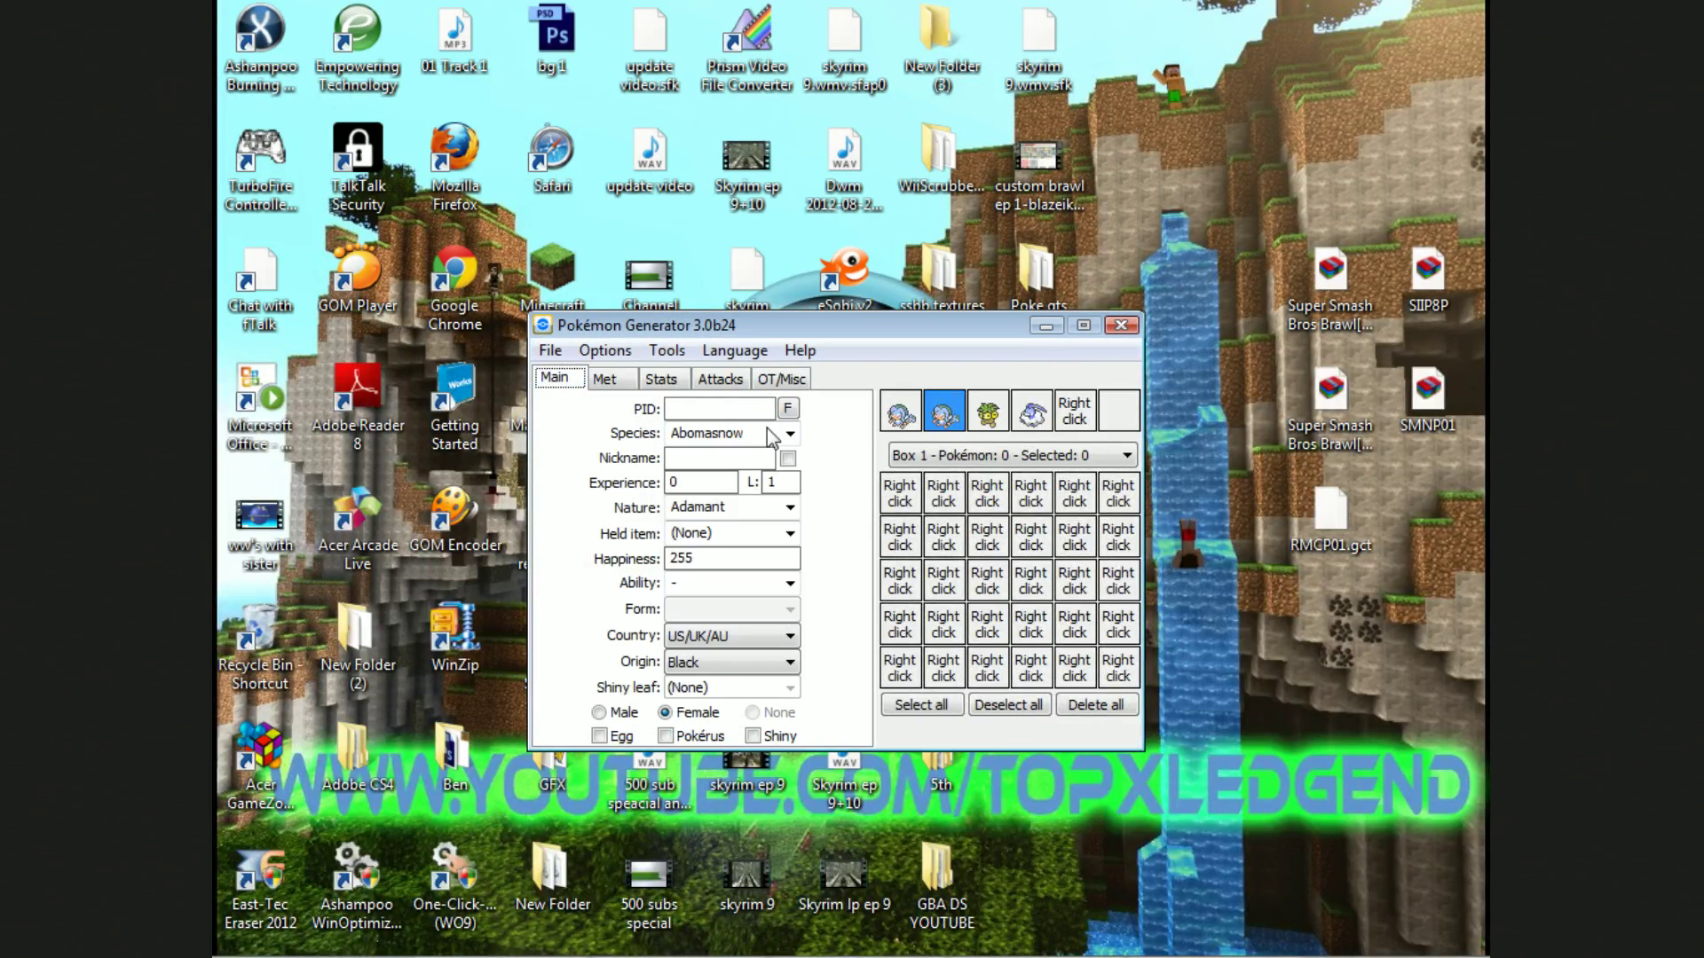
pyautogui.moveTo(761, 559); pyautogui.dragTo(419, 561)
pyautogui.write('0')
pyautogui.click(790, 433)
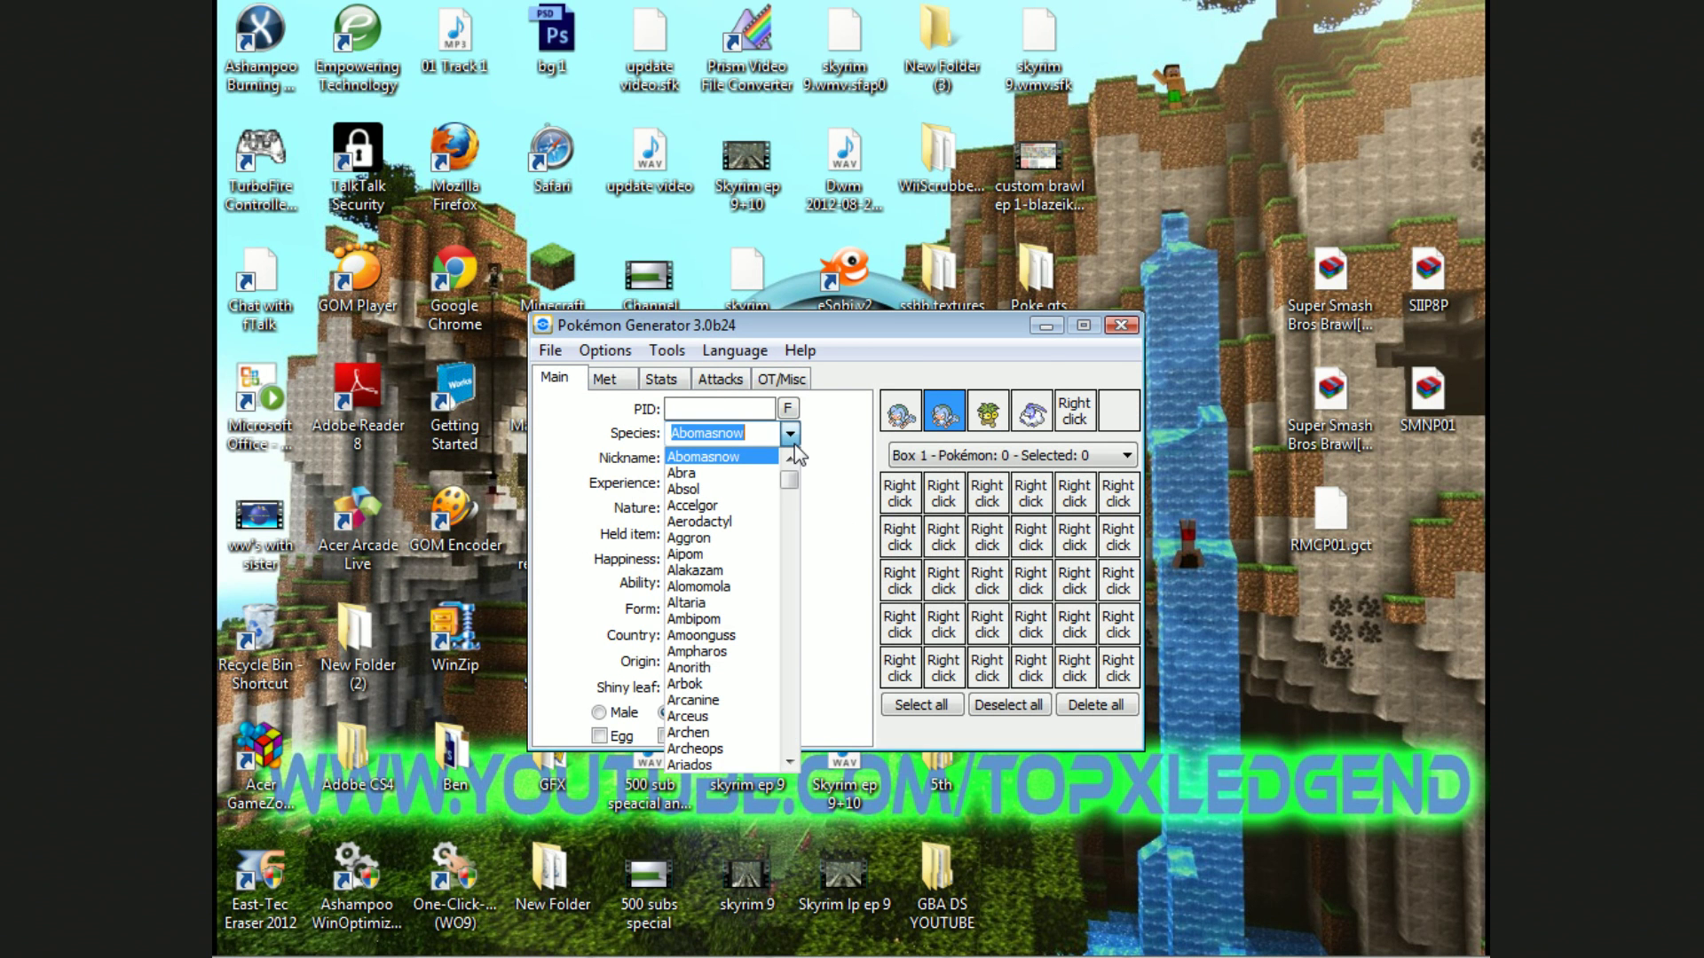
pyautogui.write('pine')
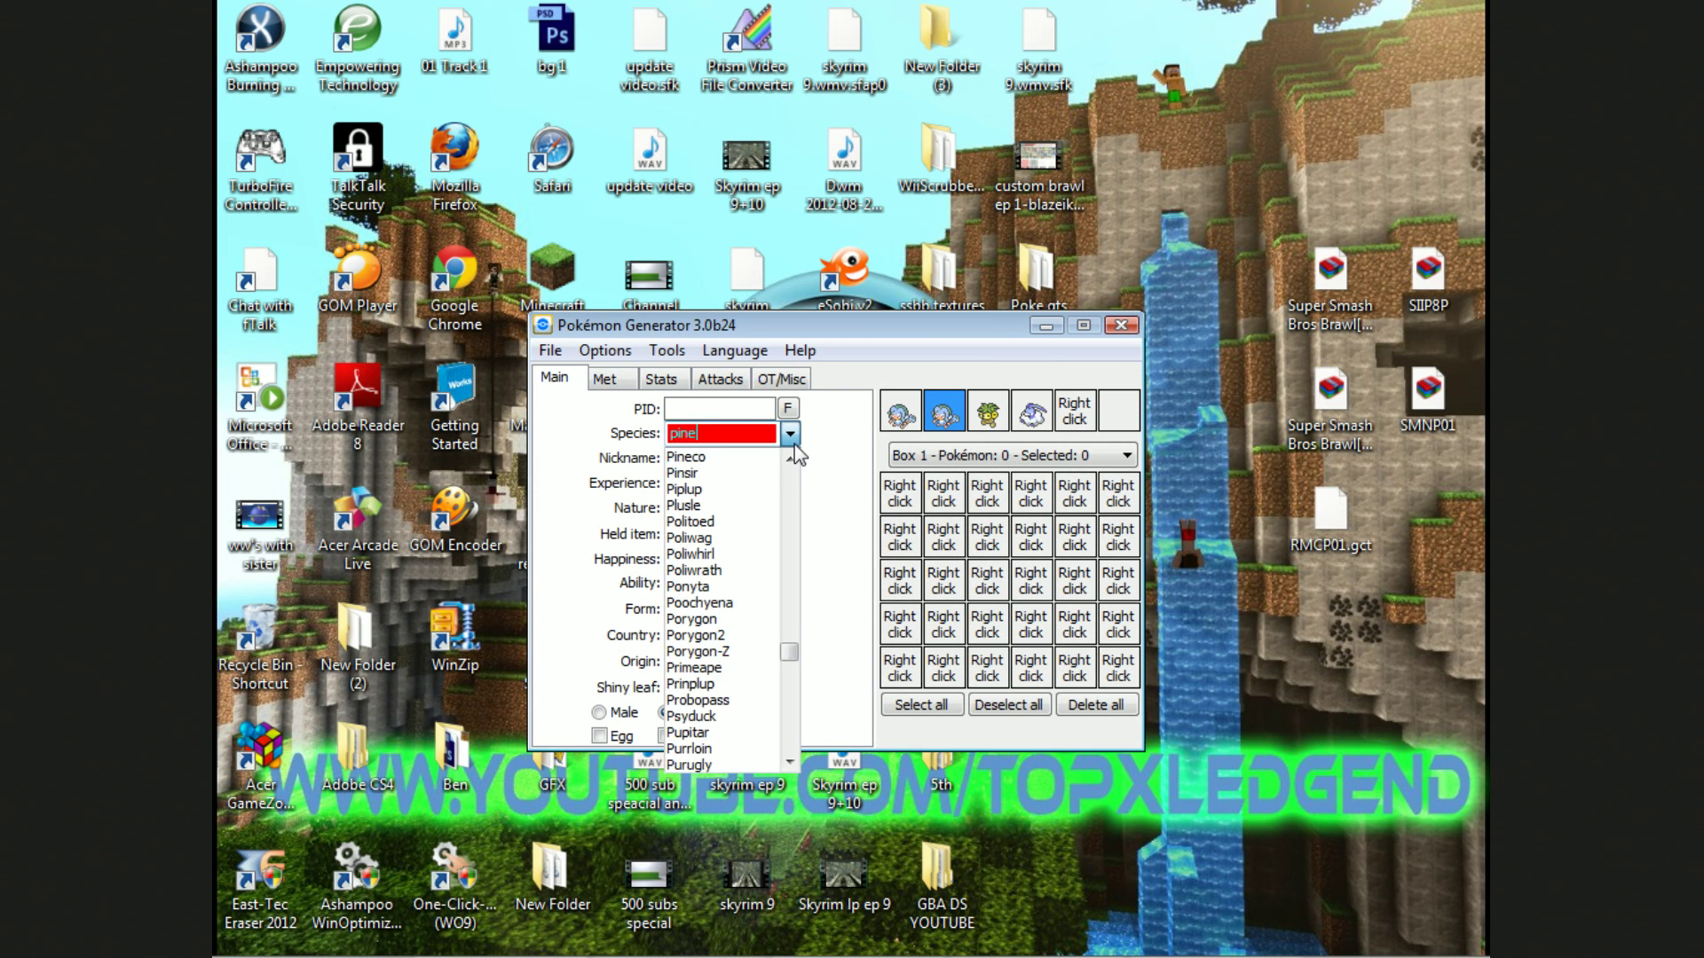
pyautogui.write('co')
pyautogui.press('Return')
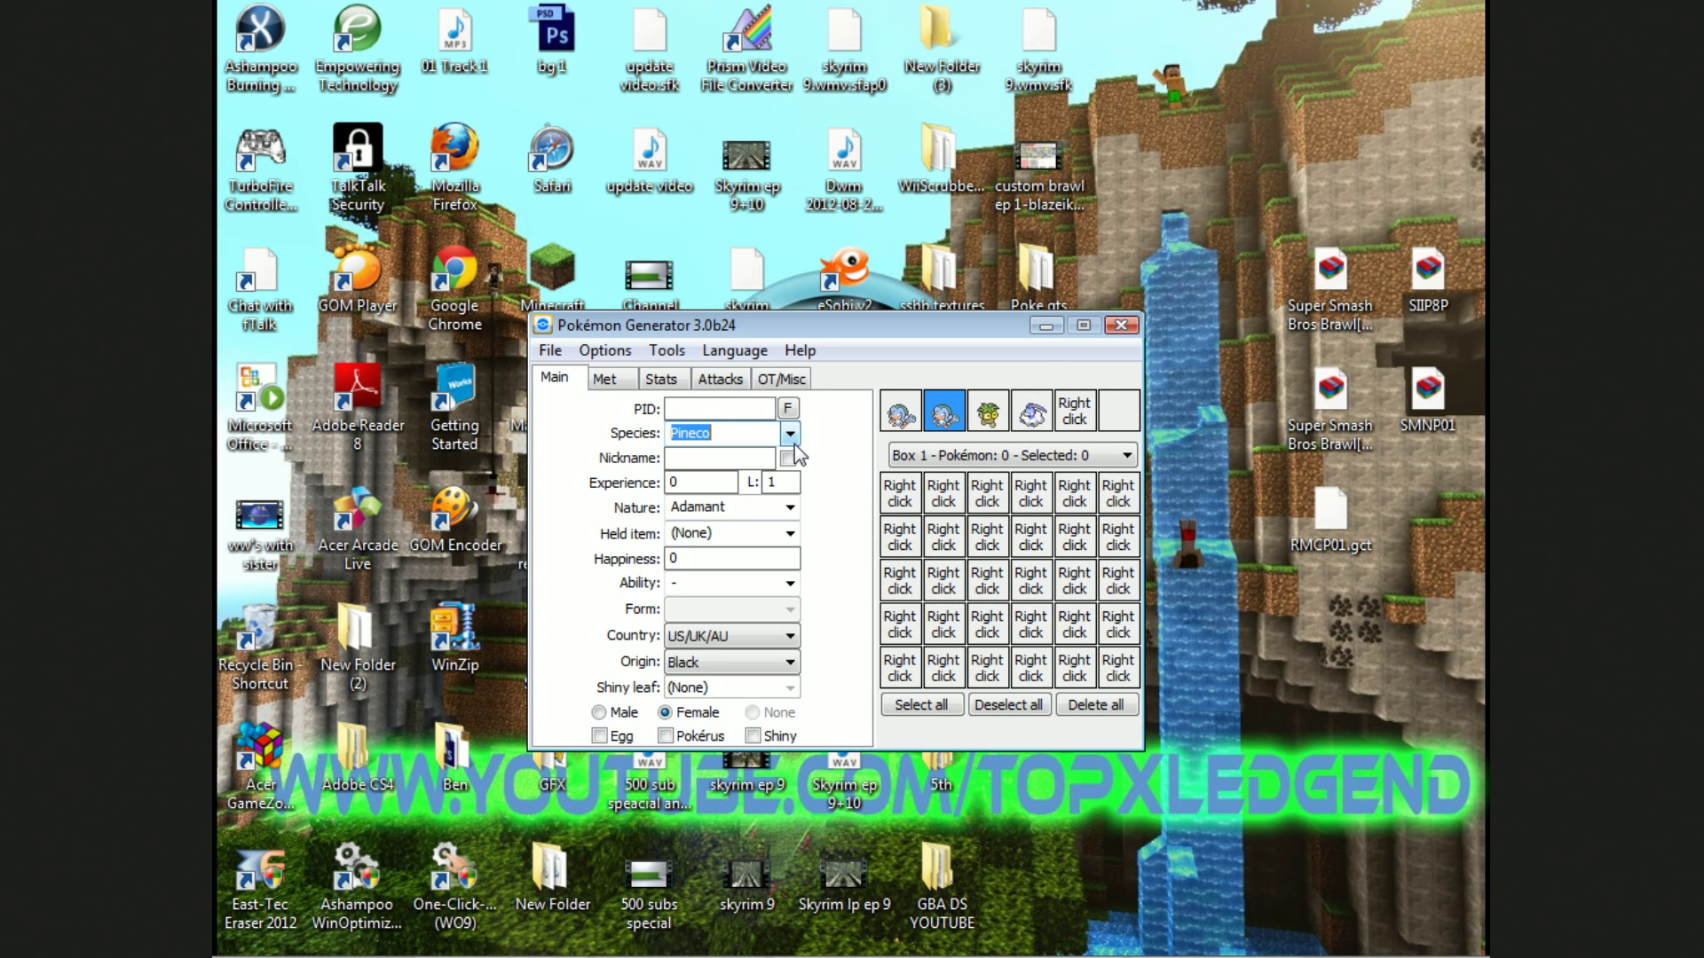
# Step: Give the Pineco the nickname HaHa and mark it as nicknamed
pyautogui.click(742, 459)
pyautogui.write('Ha')
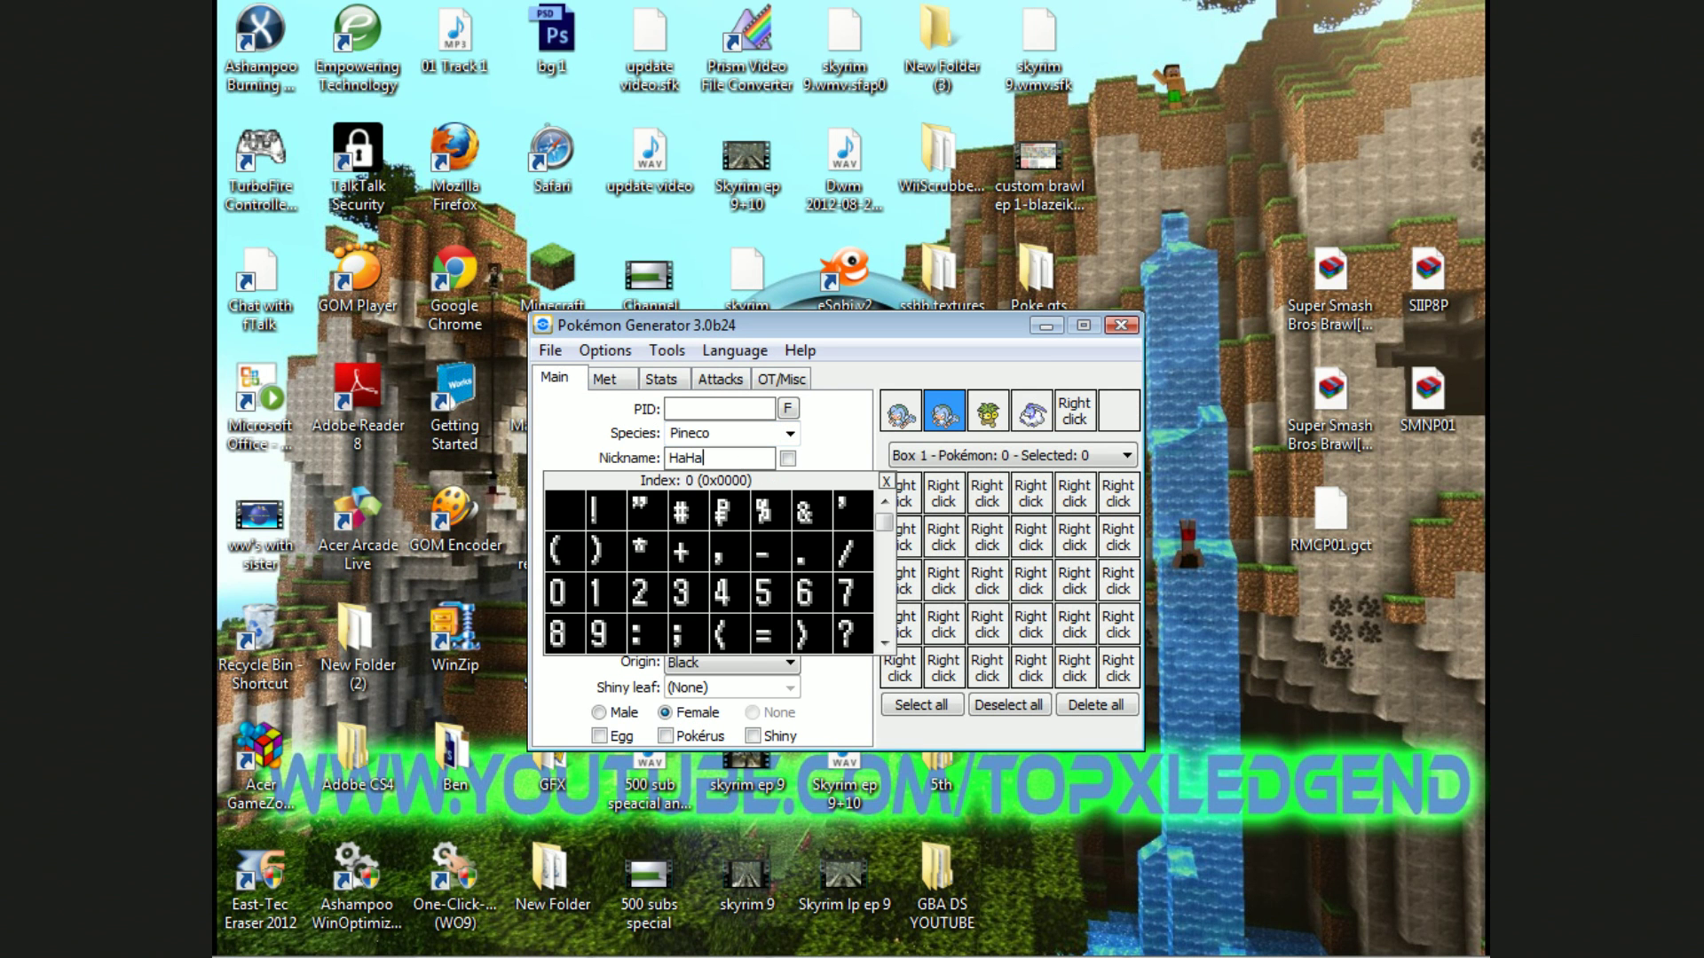
pyautogui.write('Ha')
pyautogui.click(788, 459)
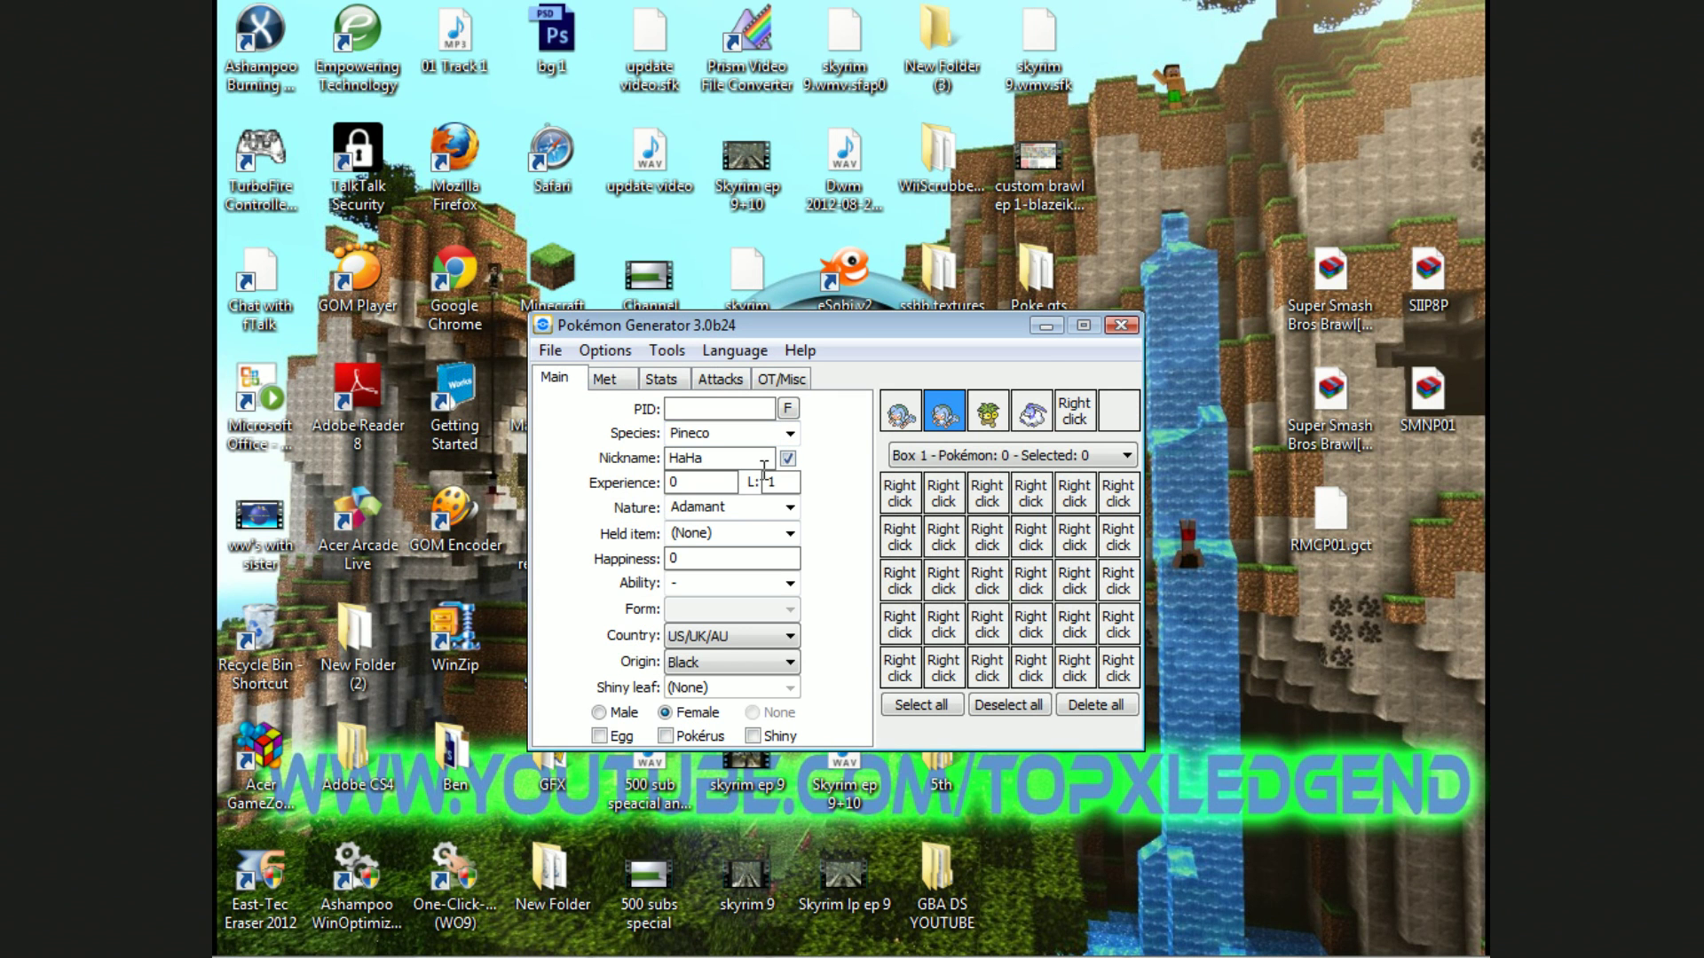
# Step: Set the Pineco's experience to 1250000 and its level to 100
pyautogui.press('Tab')
pyautogui.write('1250000')
pyautogui.click(784, 482)
pyautogui.press('BackSpace')
pyautogui.press('BackSpace')
pyautogui.write('00')
# Step: Examine the natures available for the Pineco
pyautogui.click(743, 513)
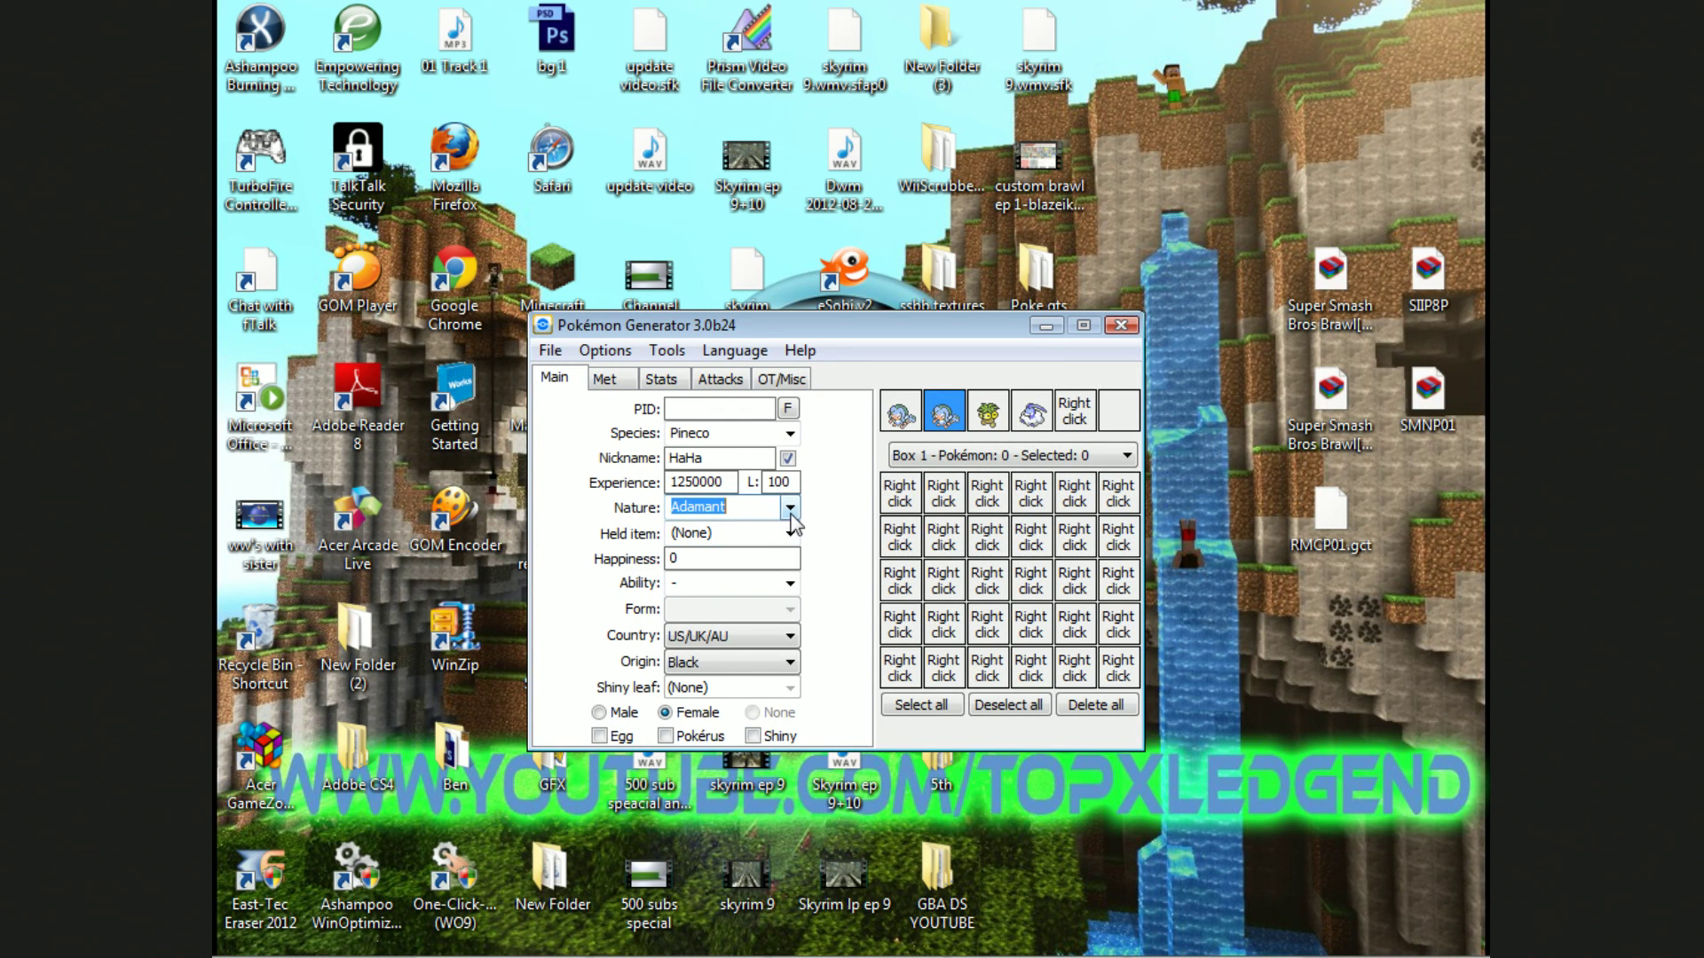
pyautogui.click(790, 509)
pyautogui.click(730, 529)
pyautogui.click(789, 509)
pyautogui.click(789, 510)
pyautogui.click(790, 511)
pyautogui.scroll(1, 789, 514)
pyautogui.click(789, 511)
pyautogui.click(790, 511)
pyautogui.click(771, 531)
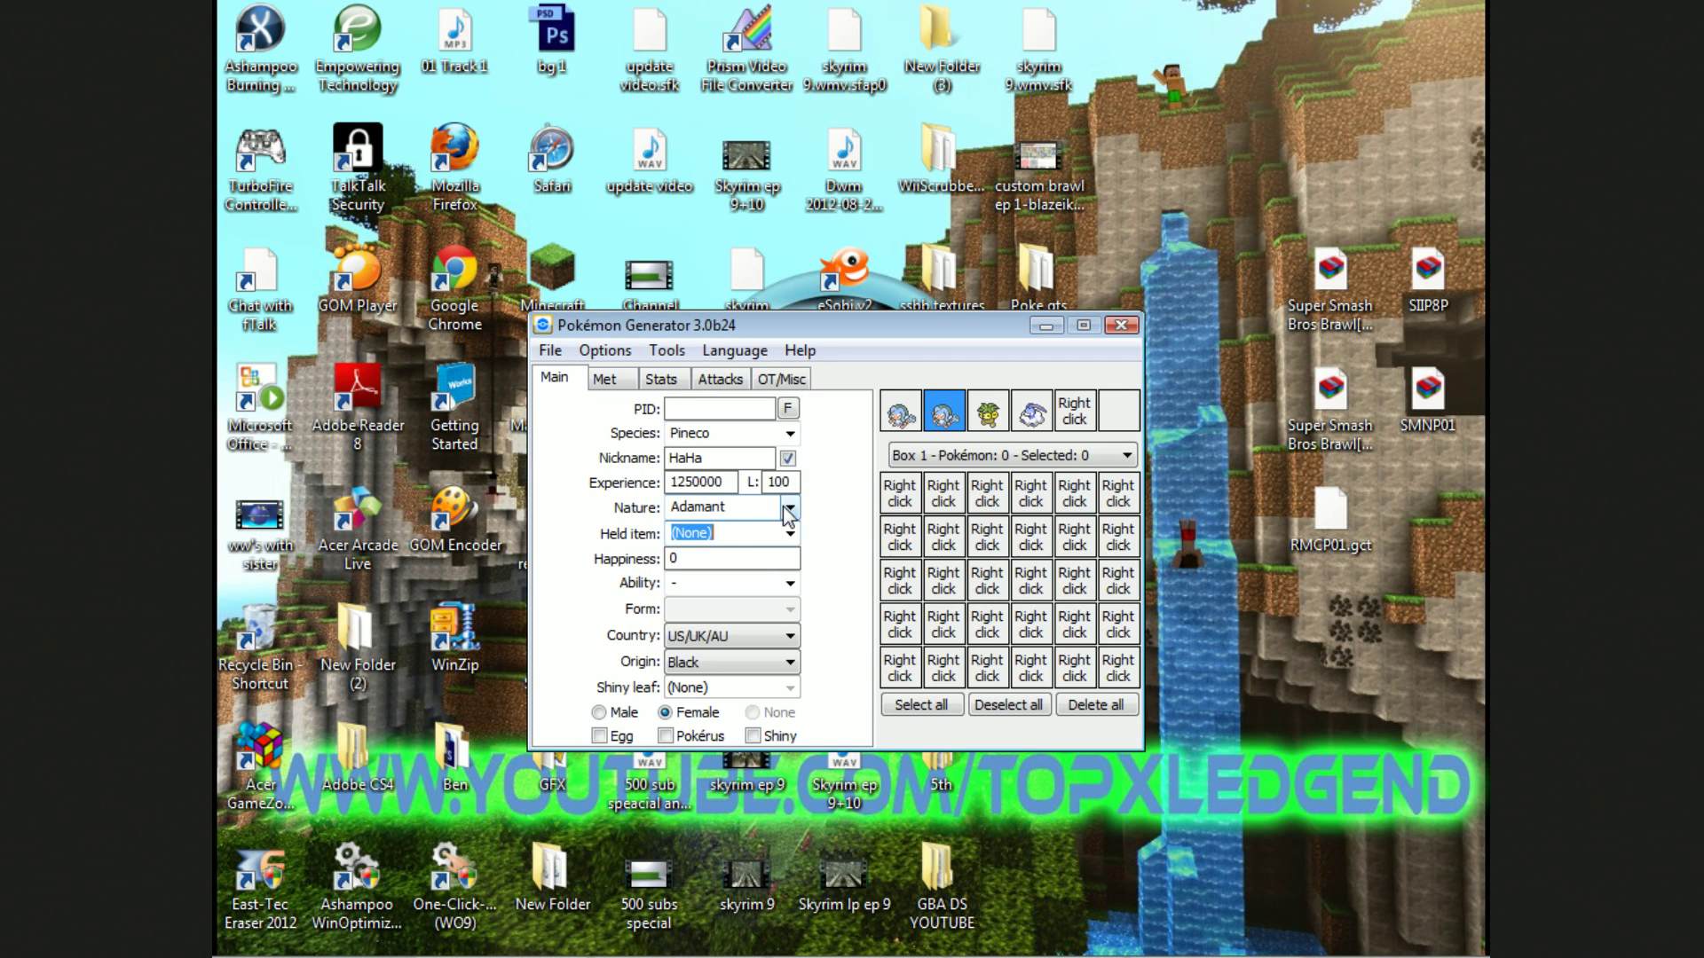
# Step: Enter 0 for the Pineco's Defense, S. Attack and Speed EVs
pyautogui.click(674, 384)
pyautogui.doubleClick(715, 473)
pyautogui.write('0')
pyautogui.doubleClick(714, 498)
pyautogui.write('0')
pyautogui.doubleClick(713, 548)
pyautogui.write('0')
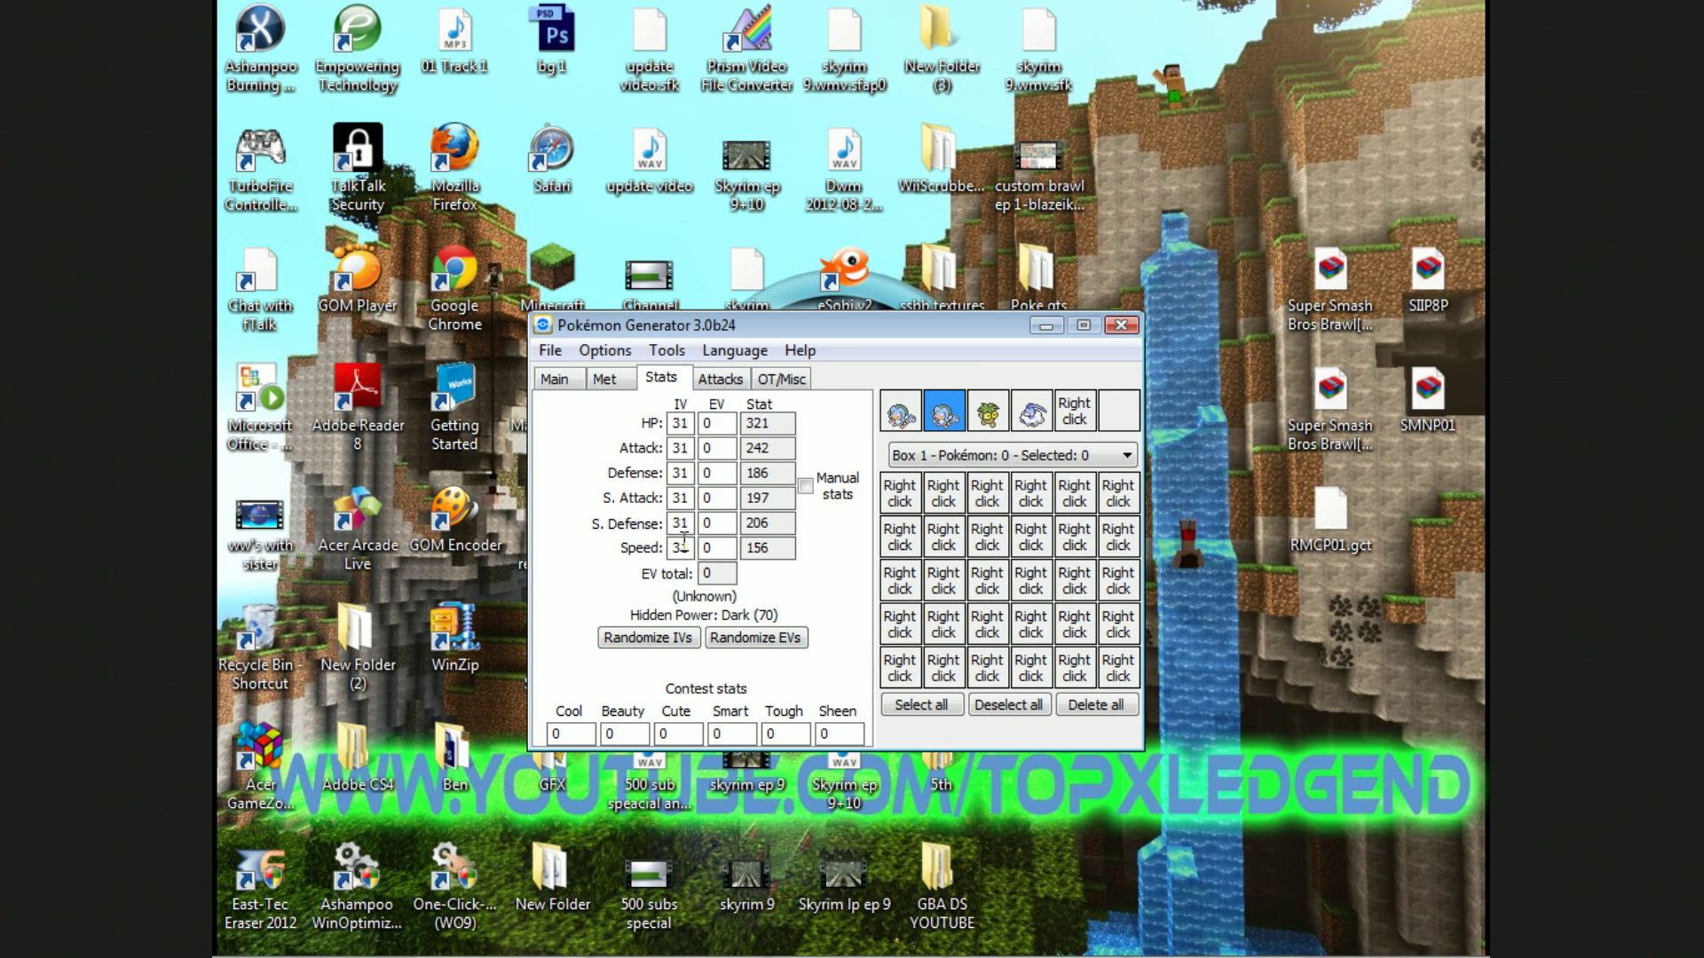
# Step: Randomize the Pineco's IVs once and its EVs repeatedly to try different stat spreads
pyautogui.click(647, 637)
pyautogui.click(736, 637)
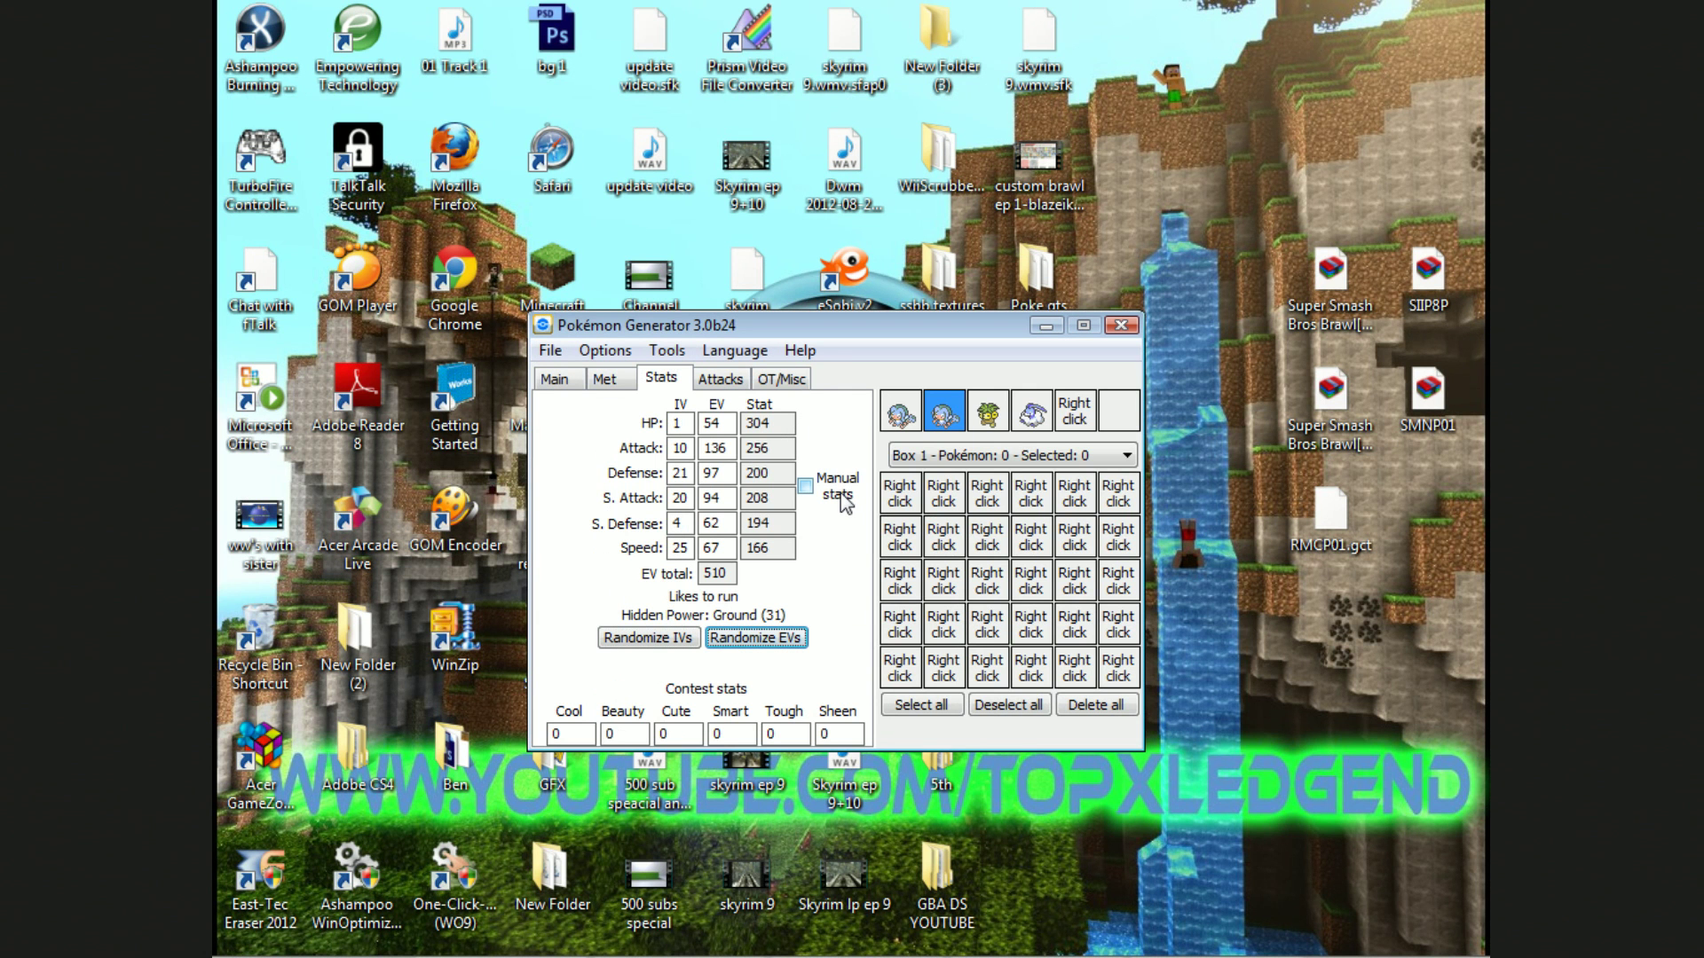
pyautogui.click(754, 637)
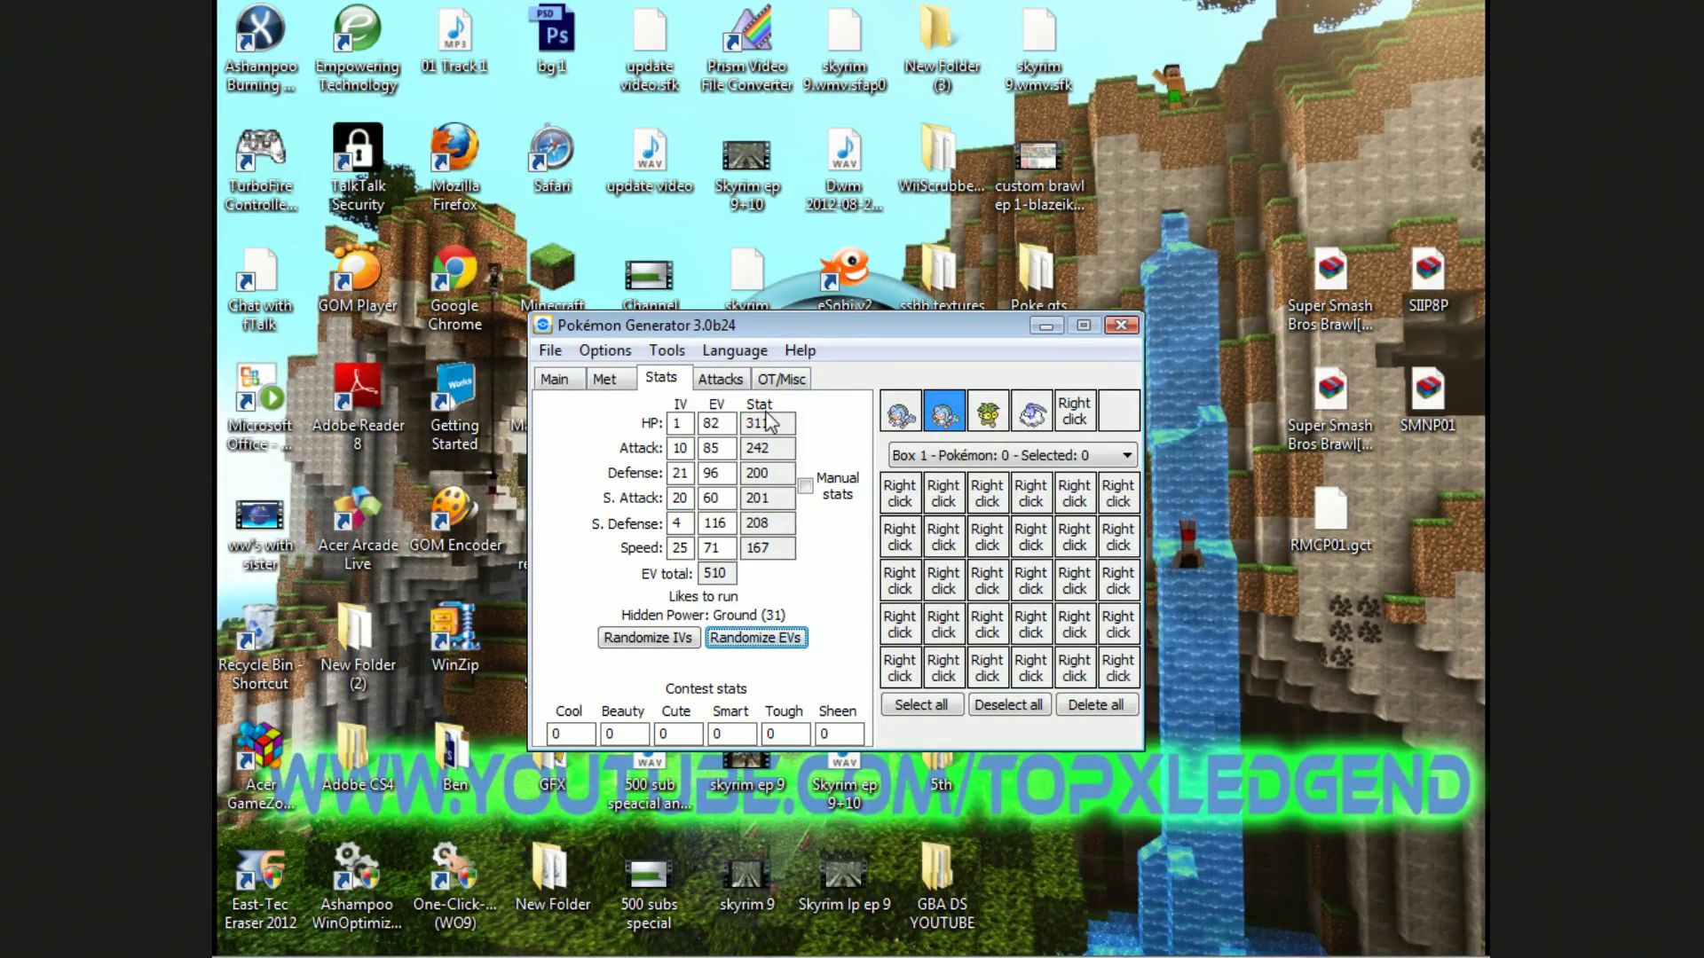
pyautogui.click(764, 639)
pyautogui.click(765, 639)
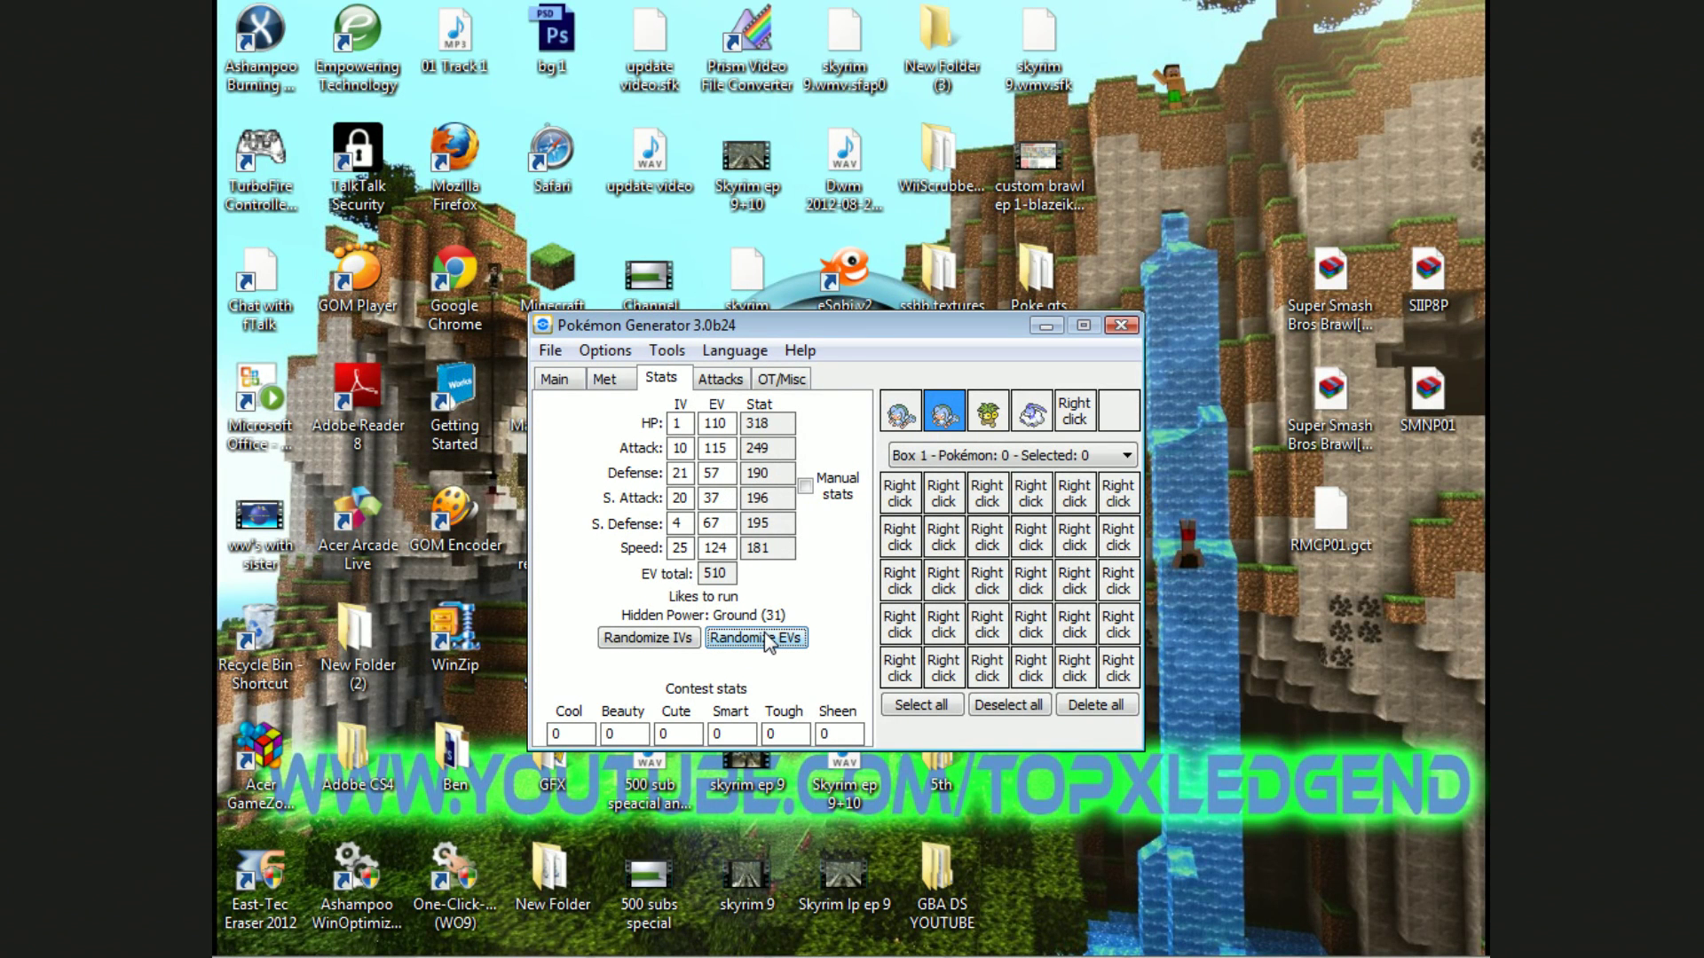
pyautogui.click(765, 638)
pyautogui.click(765, 639)
pyautogui.click(765, 638)
pyautogui.click(764, 639)
pyautogui.click(765, 639)
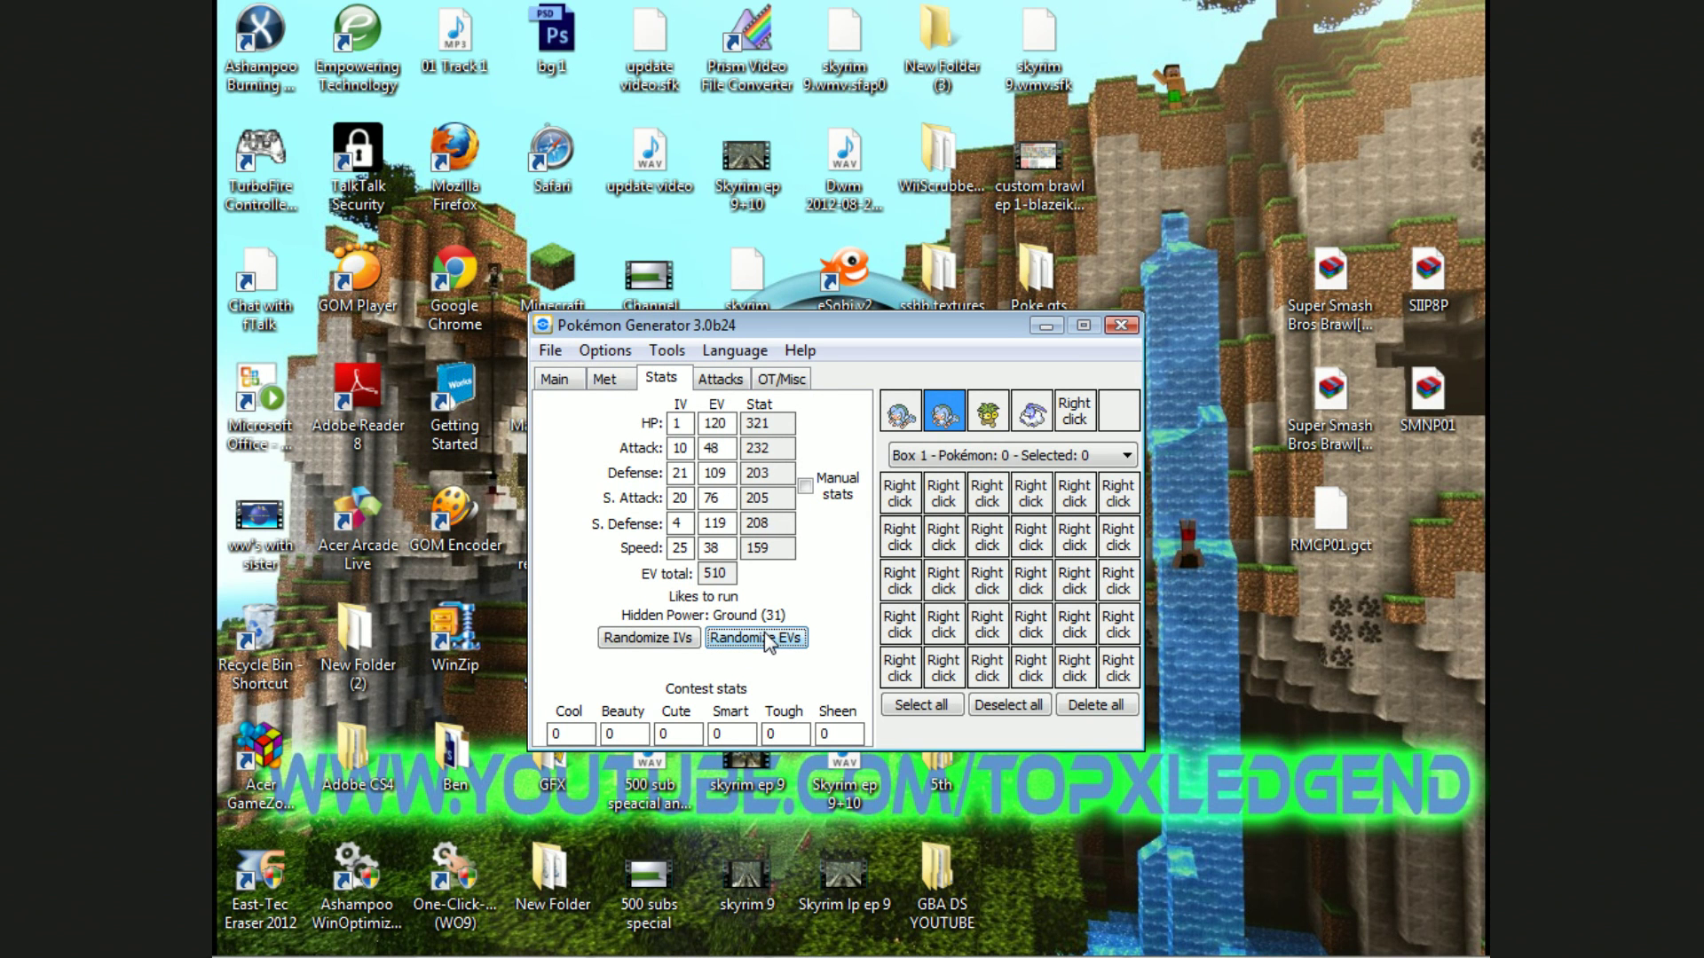
pyautogui.click(765, 638)
pyautogui.click(765, 639)
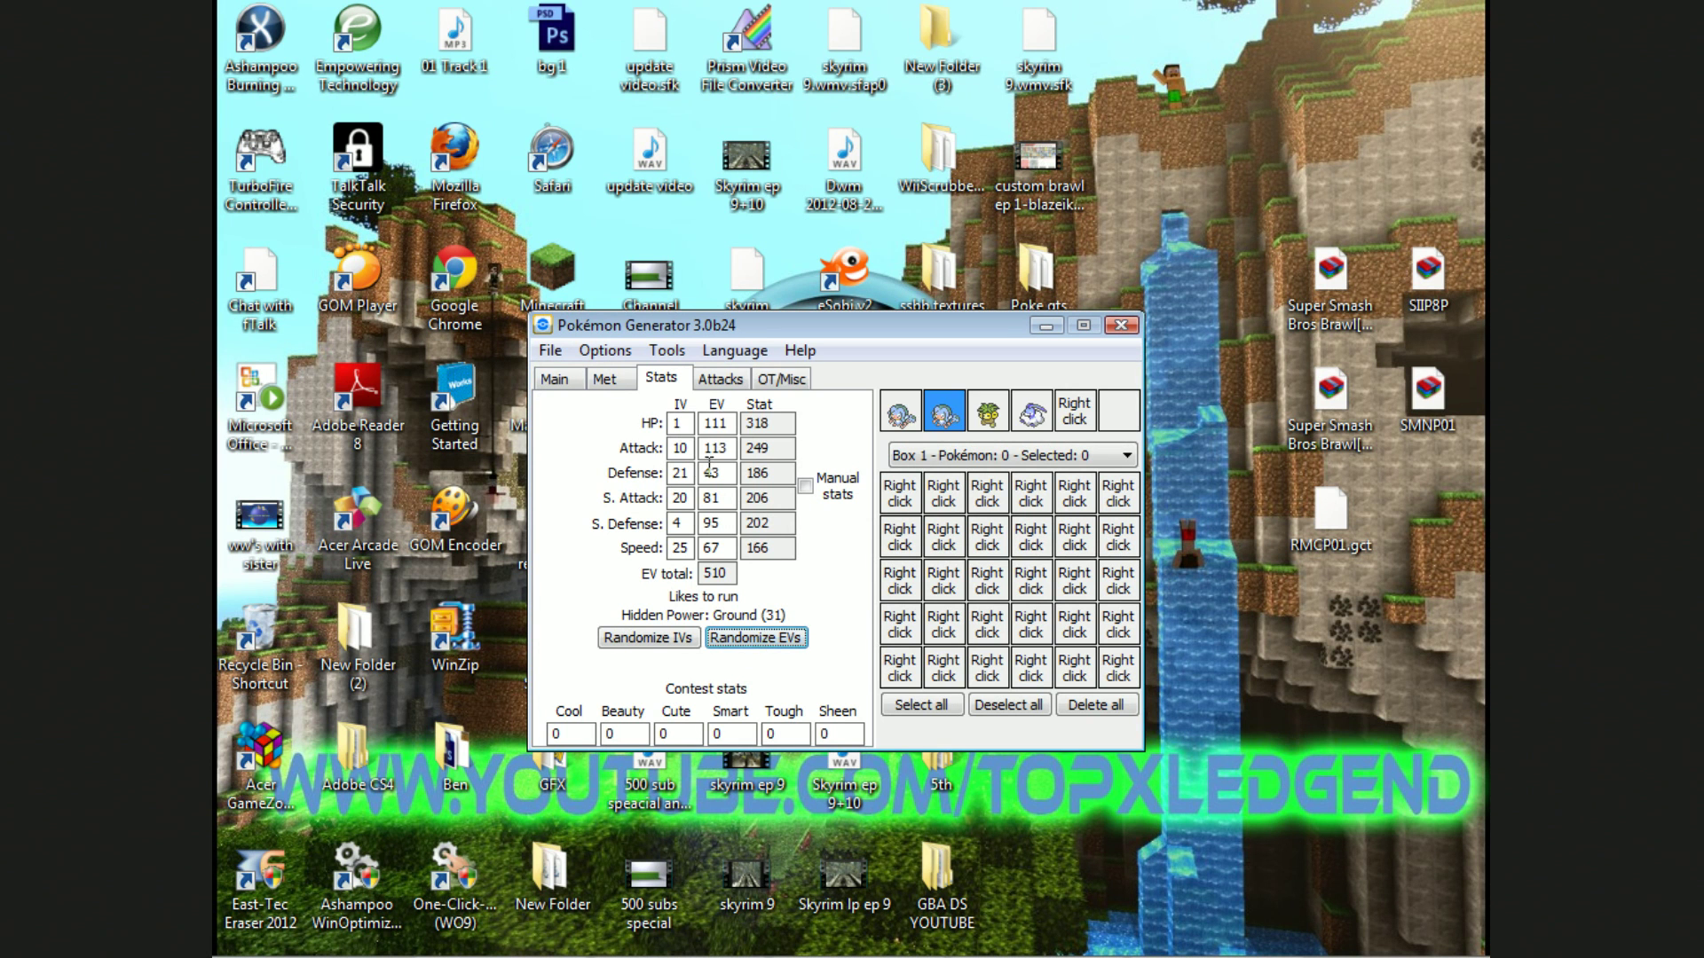
# Step: Set the Pineco's EVs to 252 for HP, 0 for Attack and 252 for Defense
pyautogui.doubleClick(732, 423)
pyautogui.write('0')
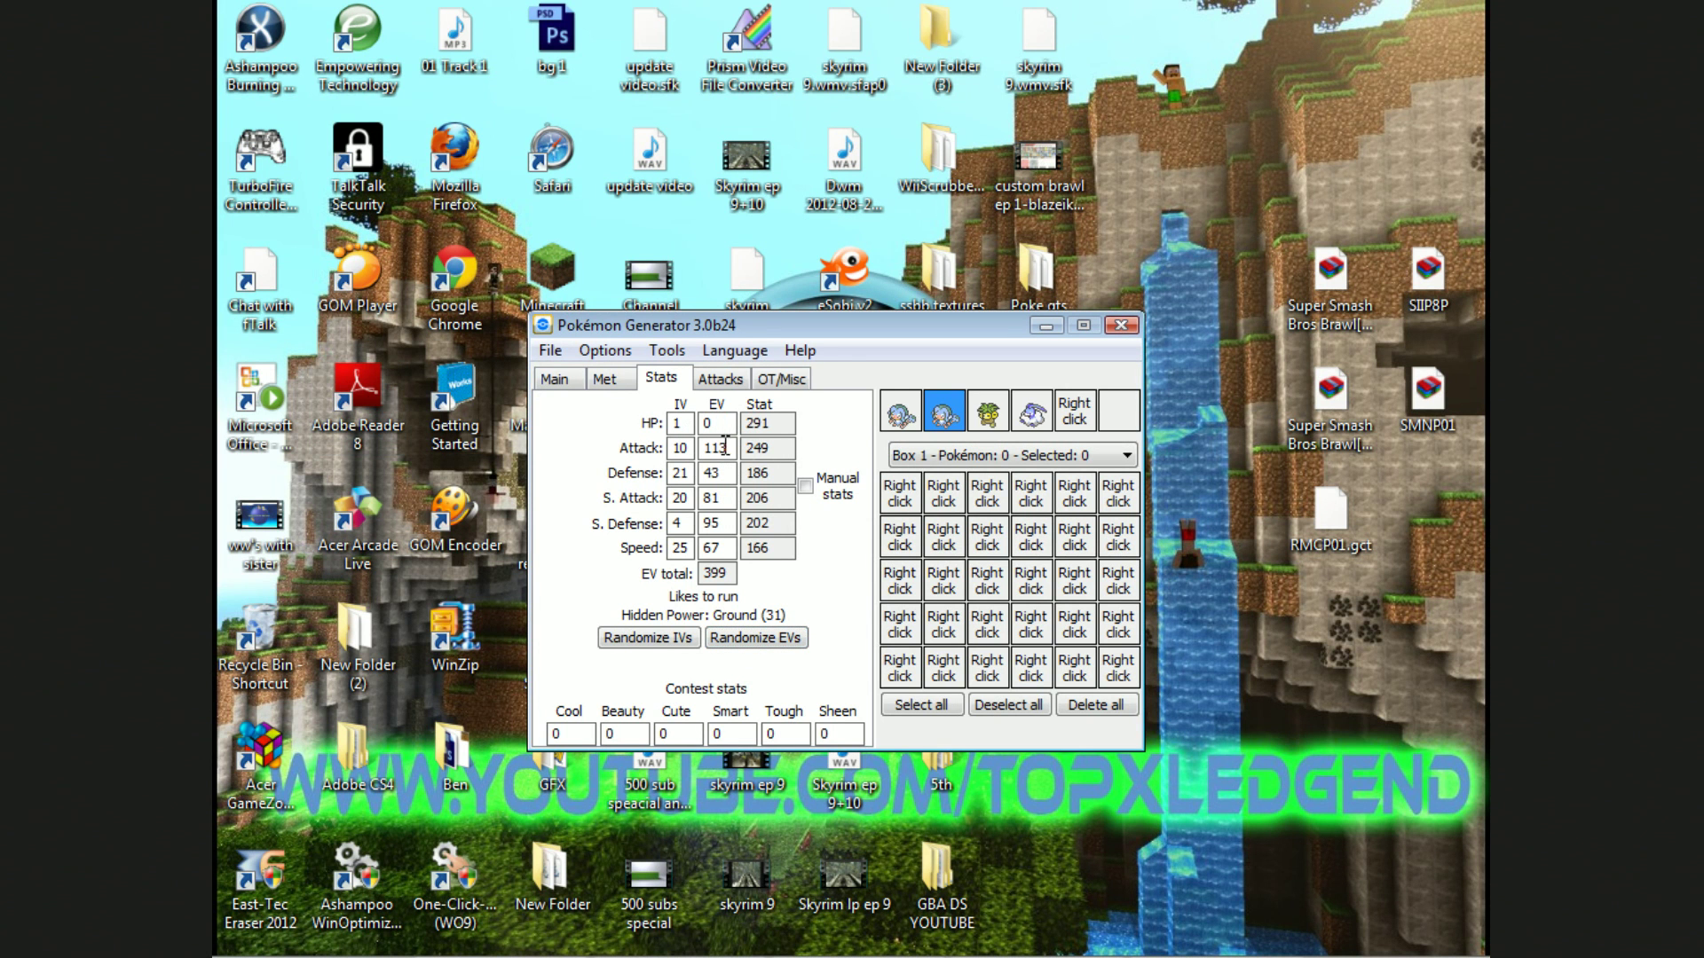
pyautogui.doubleClick(729, 449)
pyautogui.write('0')
pyautogui.hotkey('shift', 'Tab')
pyautogui.write('252')
pyautogui.doubleClick(716, 472)
pyautogui.write('252')
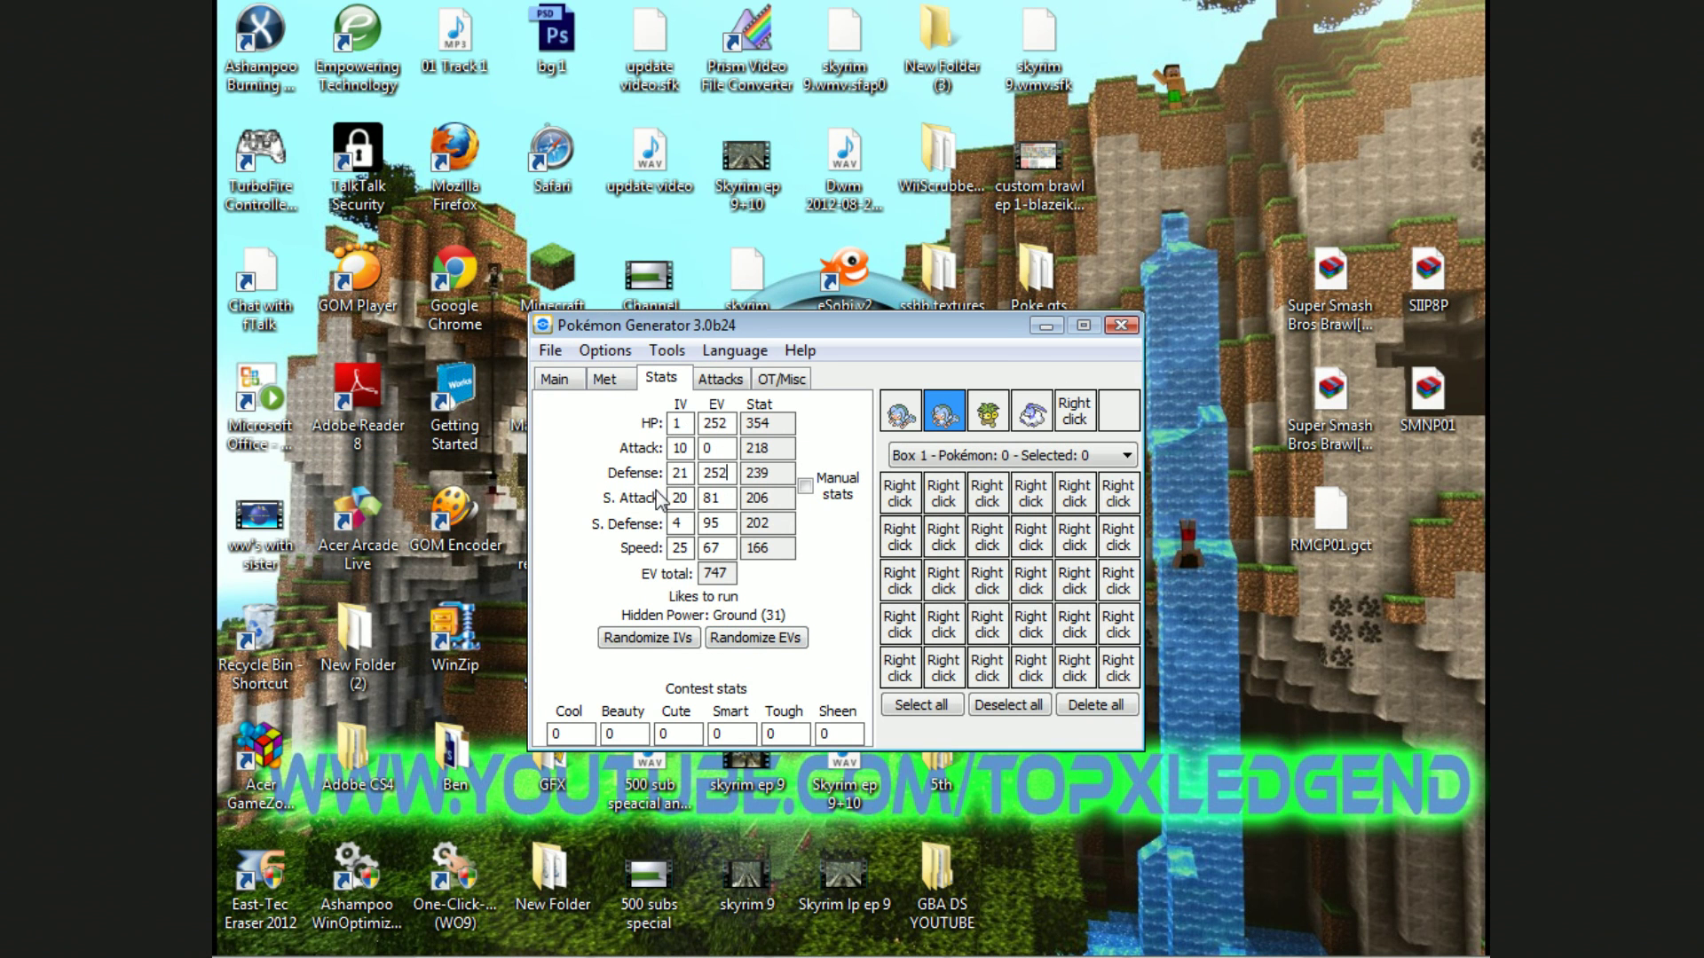
# Step: Set the remaining EVs to 0 for S. Attack, 4 for S. Defense and 0 for Speed
pyautogui.doubleClick(710, 498)
pyautogui.write('0')
pyautogui.doubleClick(717, 522)
pyautogui.write('0')
pyautogui.doubleClick(715, 547)
pyautogui.write('04')
pyautogui.press('BackSpace')
pyautogui.doubleClick(714, 523)
pyautogui.write('4')
# Step: Set the IVs of all six stats, from HP to Speed, to 31
pyautogui.doubleClick(679, 423)
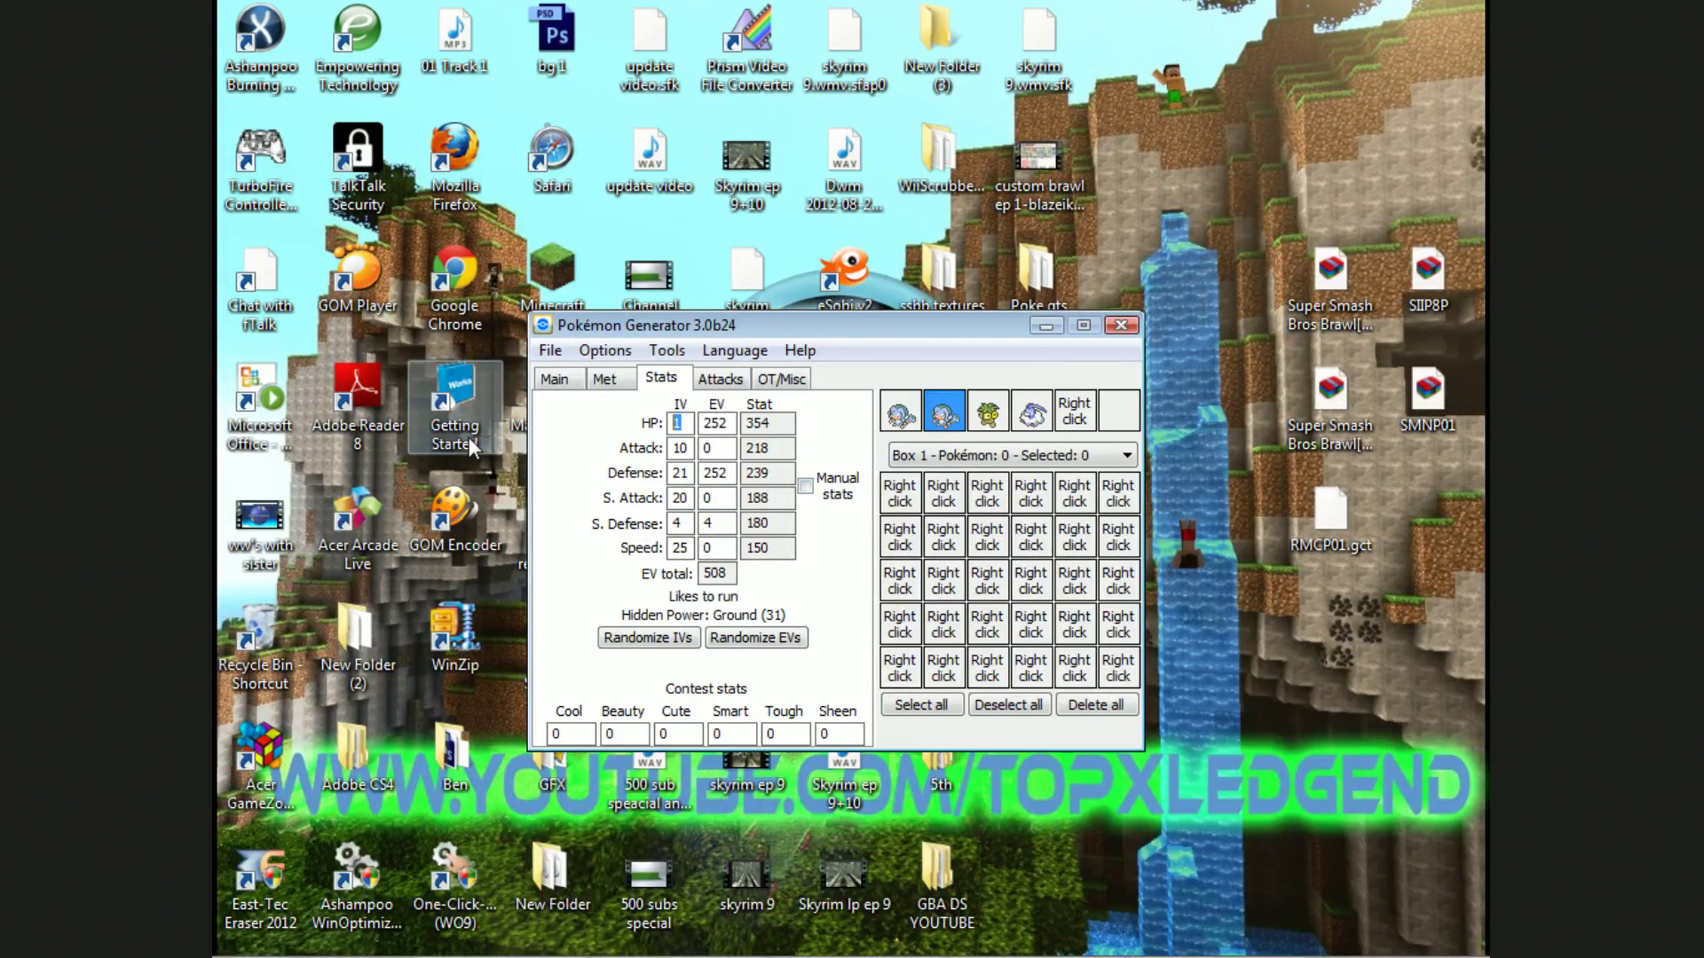
pyautogui.write('31')
pyautogui.press('Tab')
pyautogui.write('31')
pyautogui.press('Tab')
pyautogui.write('31')
pyautogui.press('Tab')
pyautogui.write('31')
pyautogui.press('Tab')
pyautogui.write('31')
pyautogui.press('Tab')
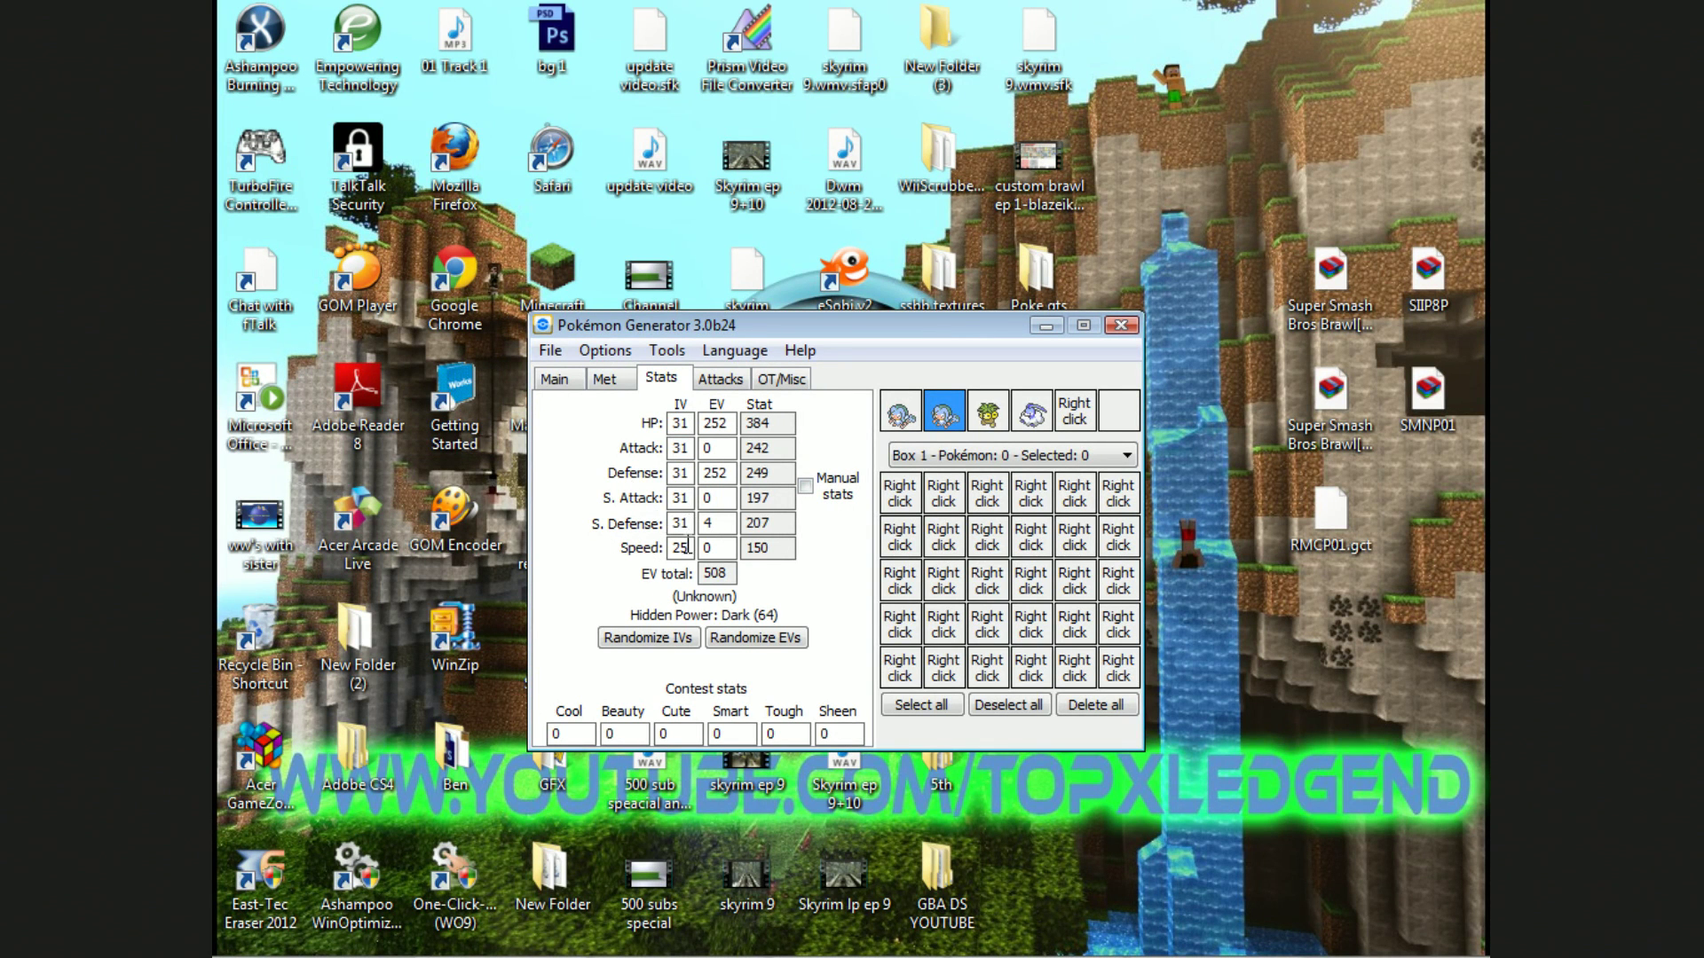
pyautogui.press('Tab')
pyautogui.write('31')
# Step: Set the Pineco's first attack to Spikes and clear the entry in the second attack slot
pyautogui.click(732, 381)
pyautogui.click(688, 536)
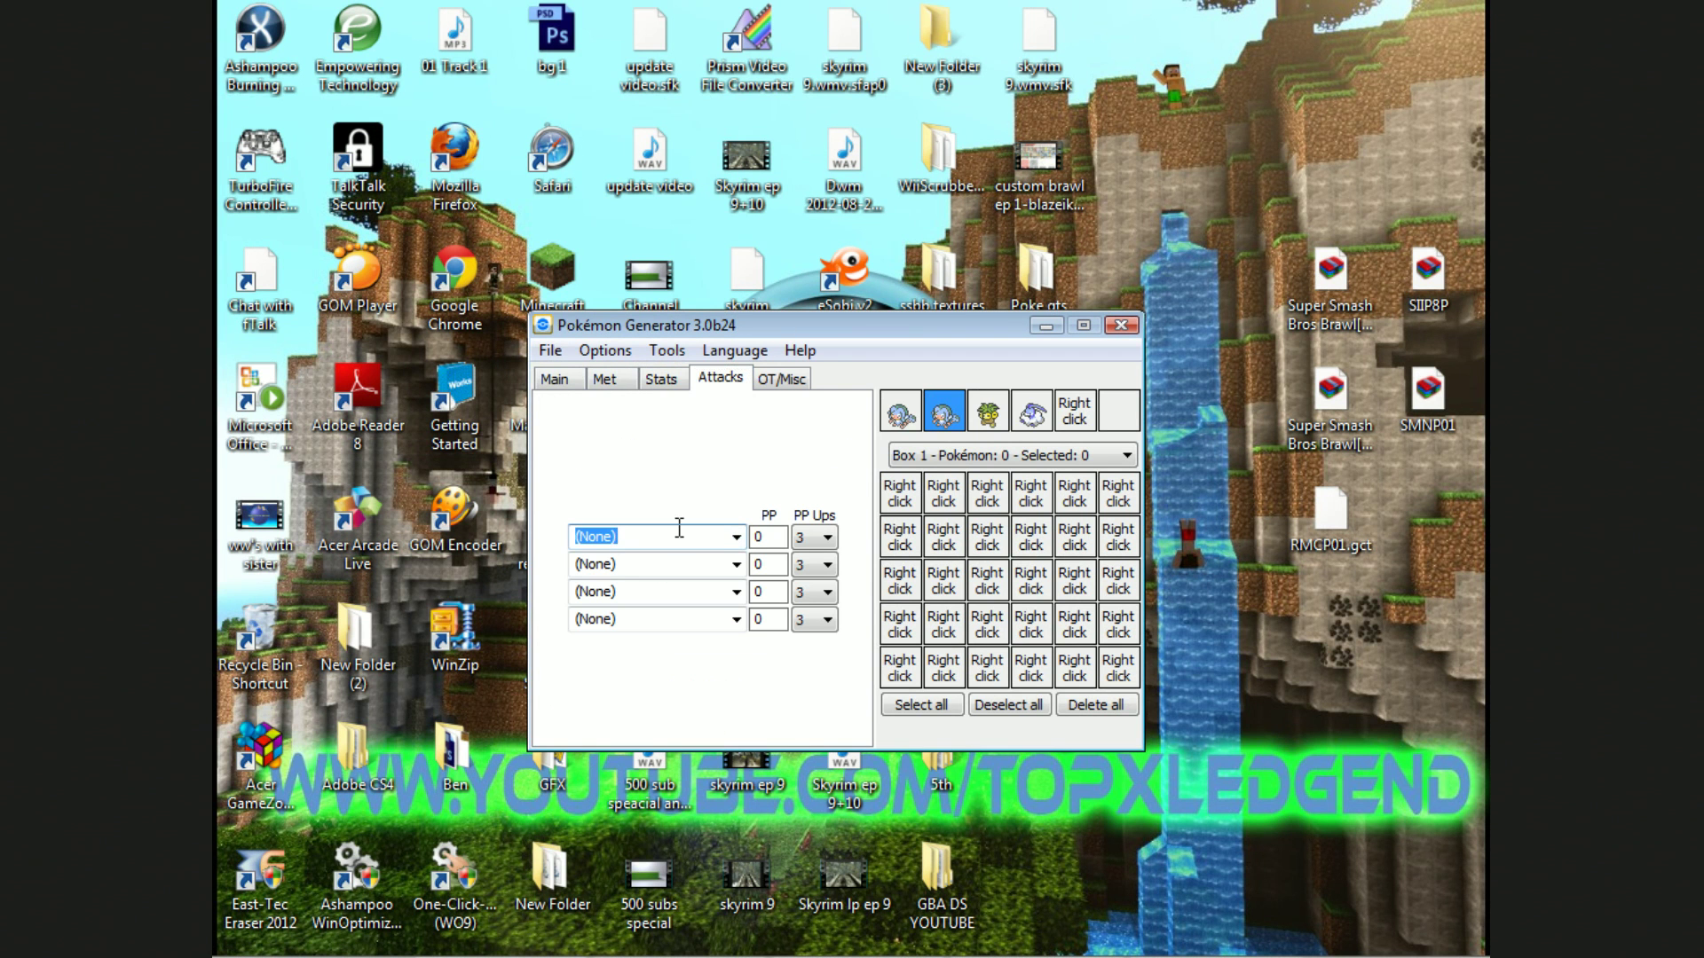
pyautogui.press('BackSpace')
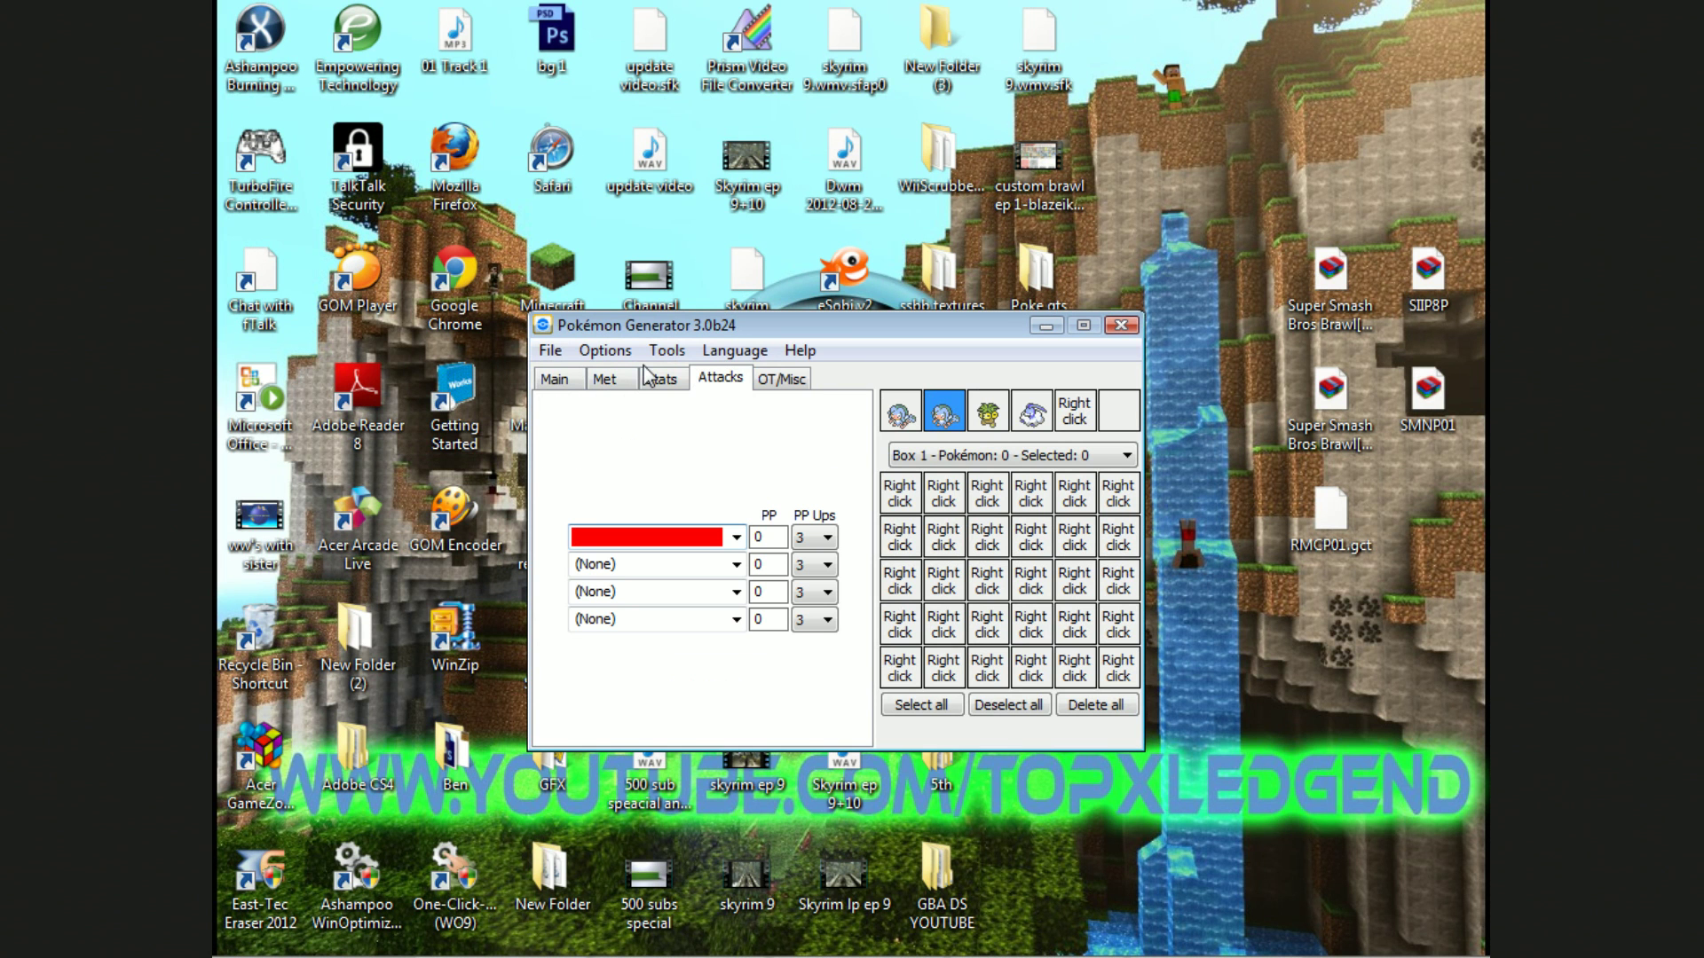
pyautogui.write('Spikes')
pyautogui.press('Tab')
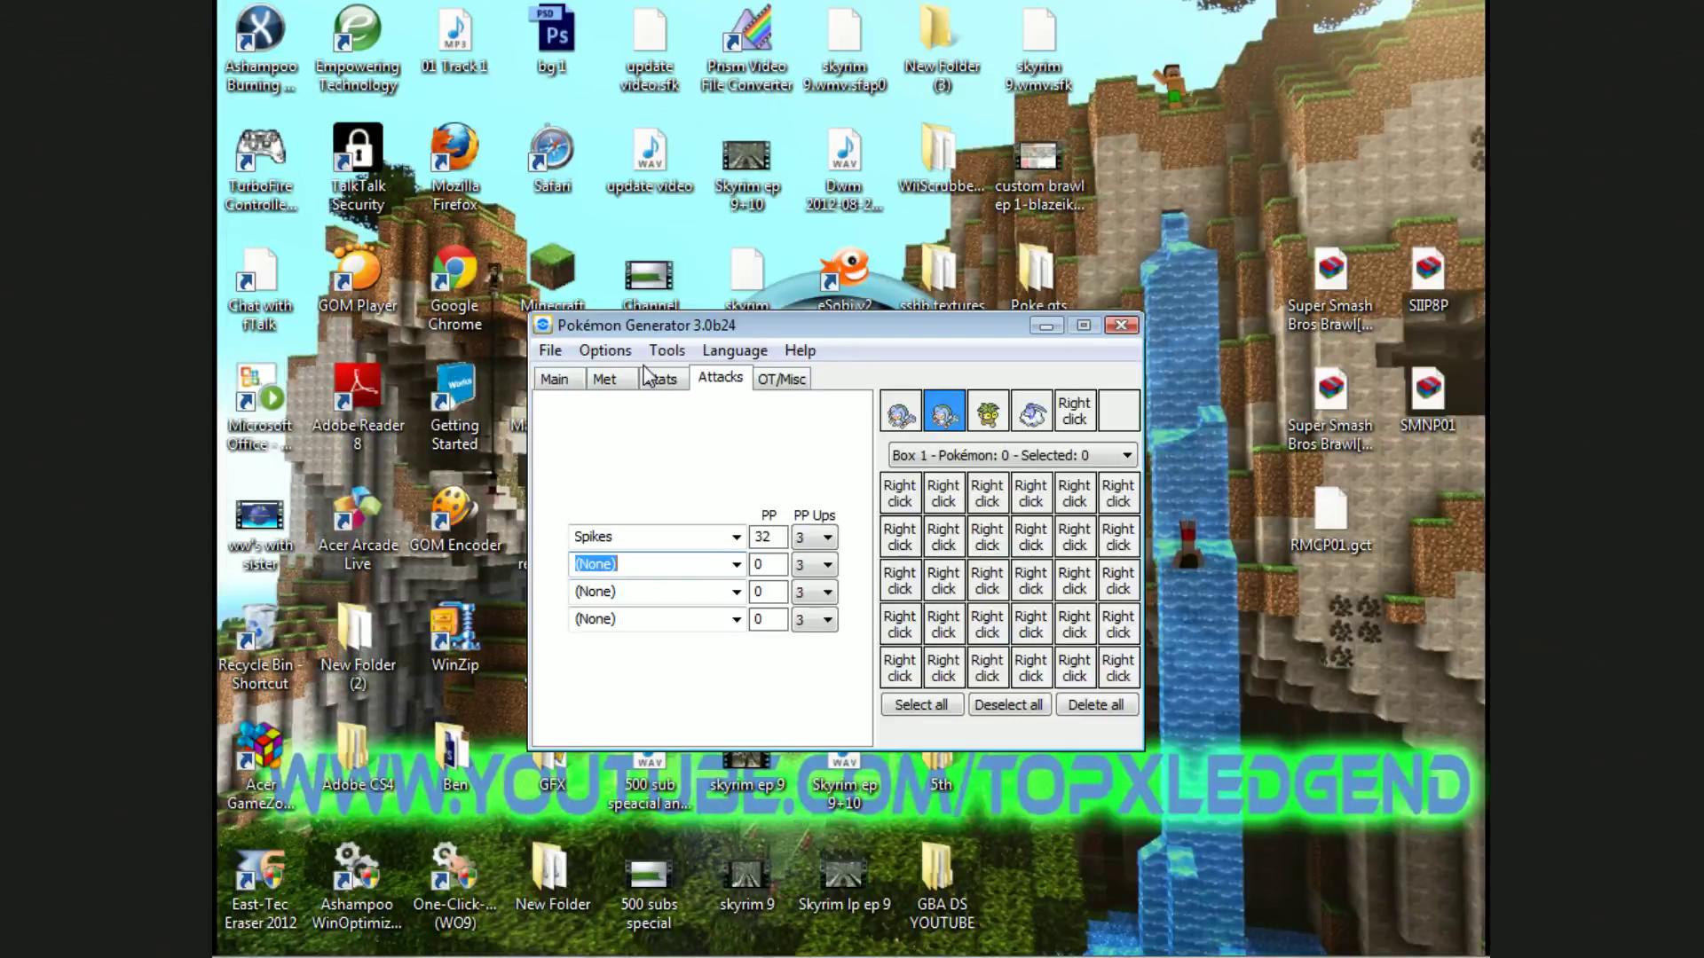
pyautogui.press('BackSpace')
pyautogui.write('a')
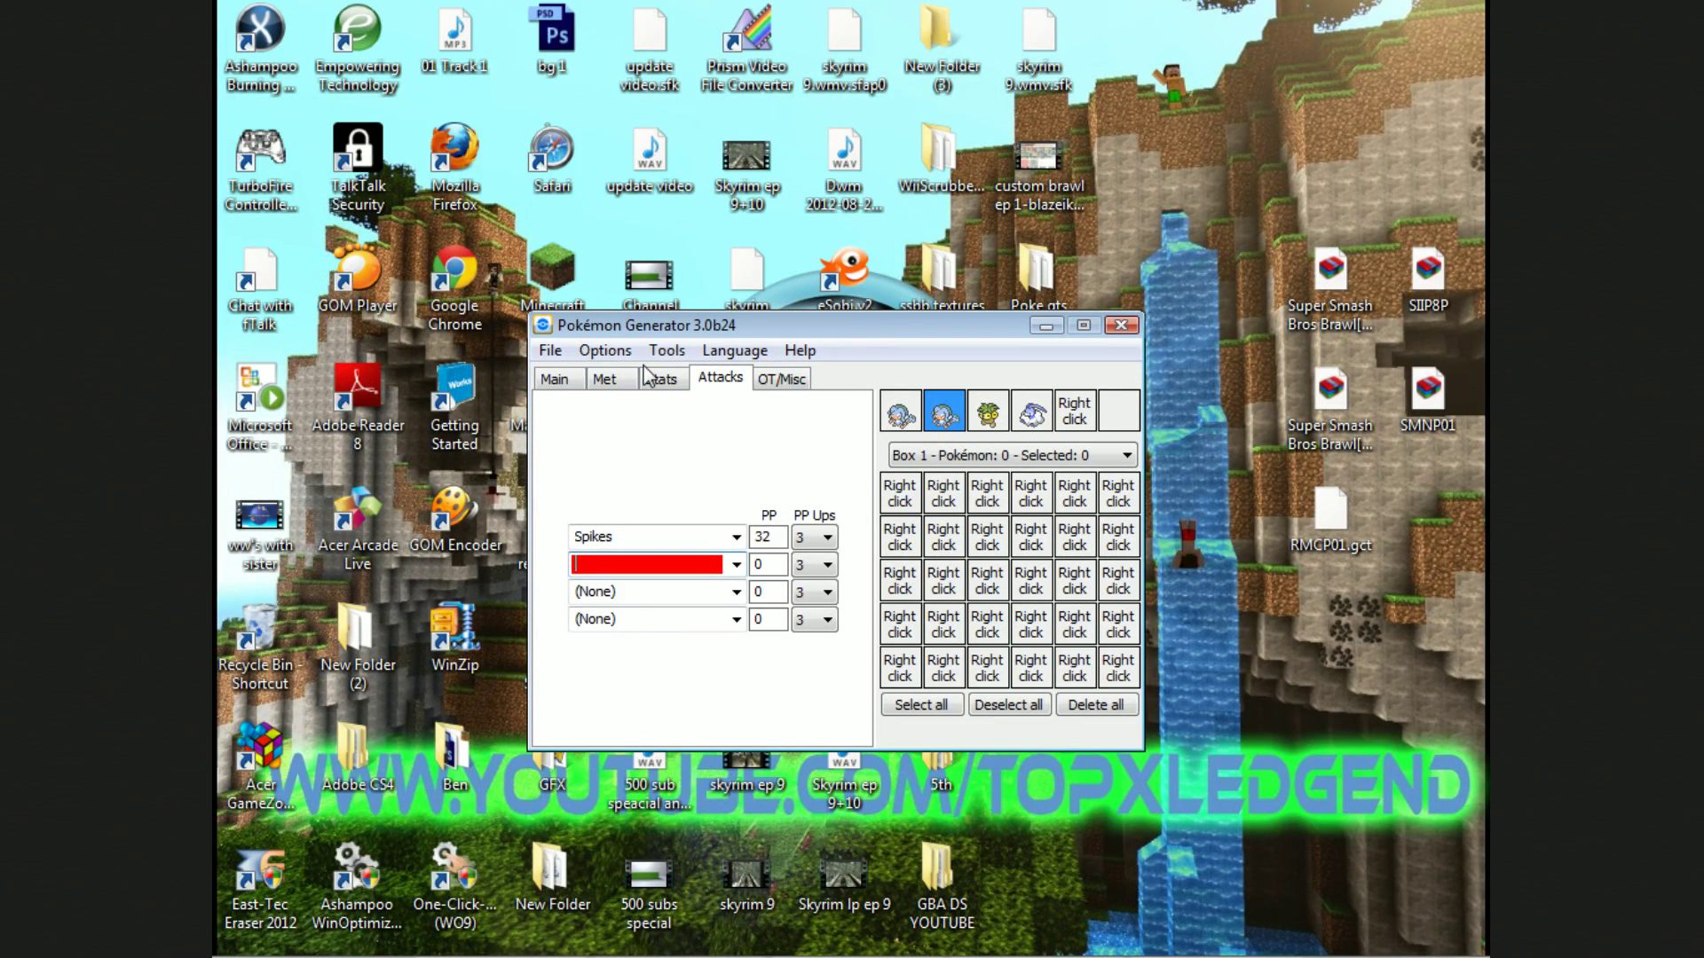
# Step: Switch to Chrome to check the Smogon wifi battle finder page, and return to Pokémon Generator
pyautogui.press('super')
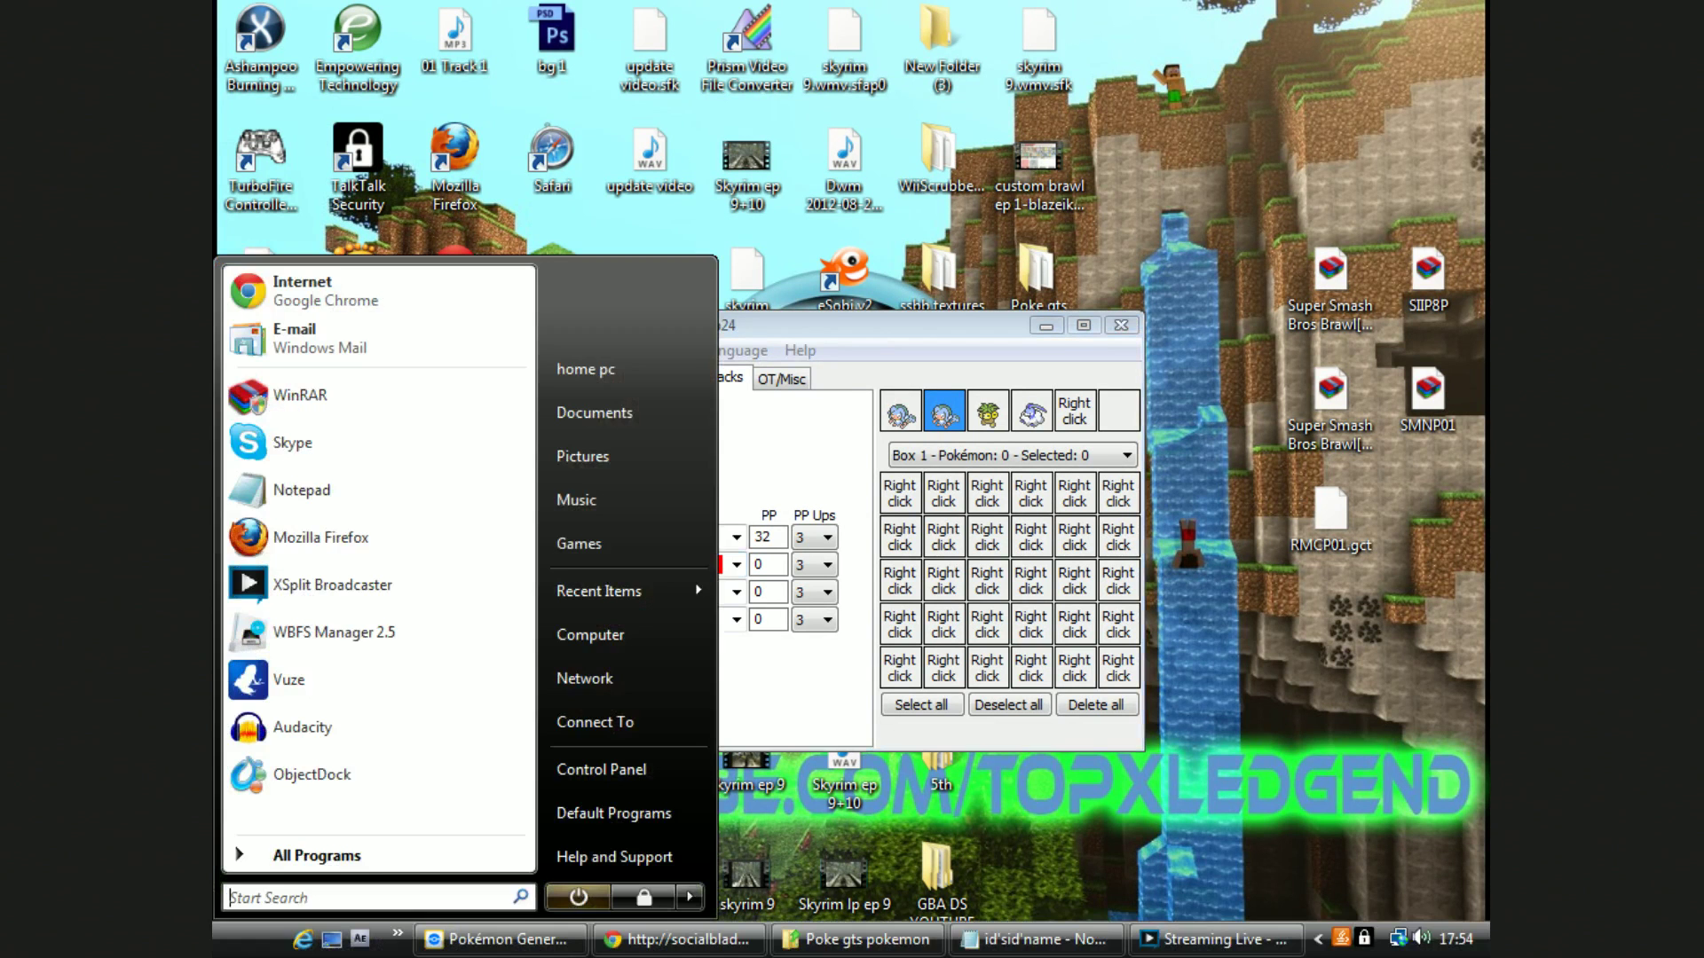
pyautogui.click(684, 942)
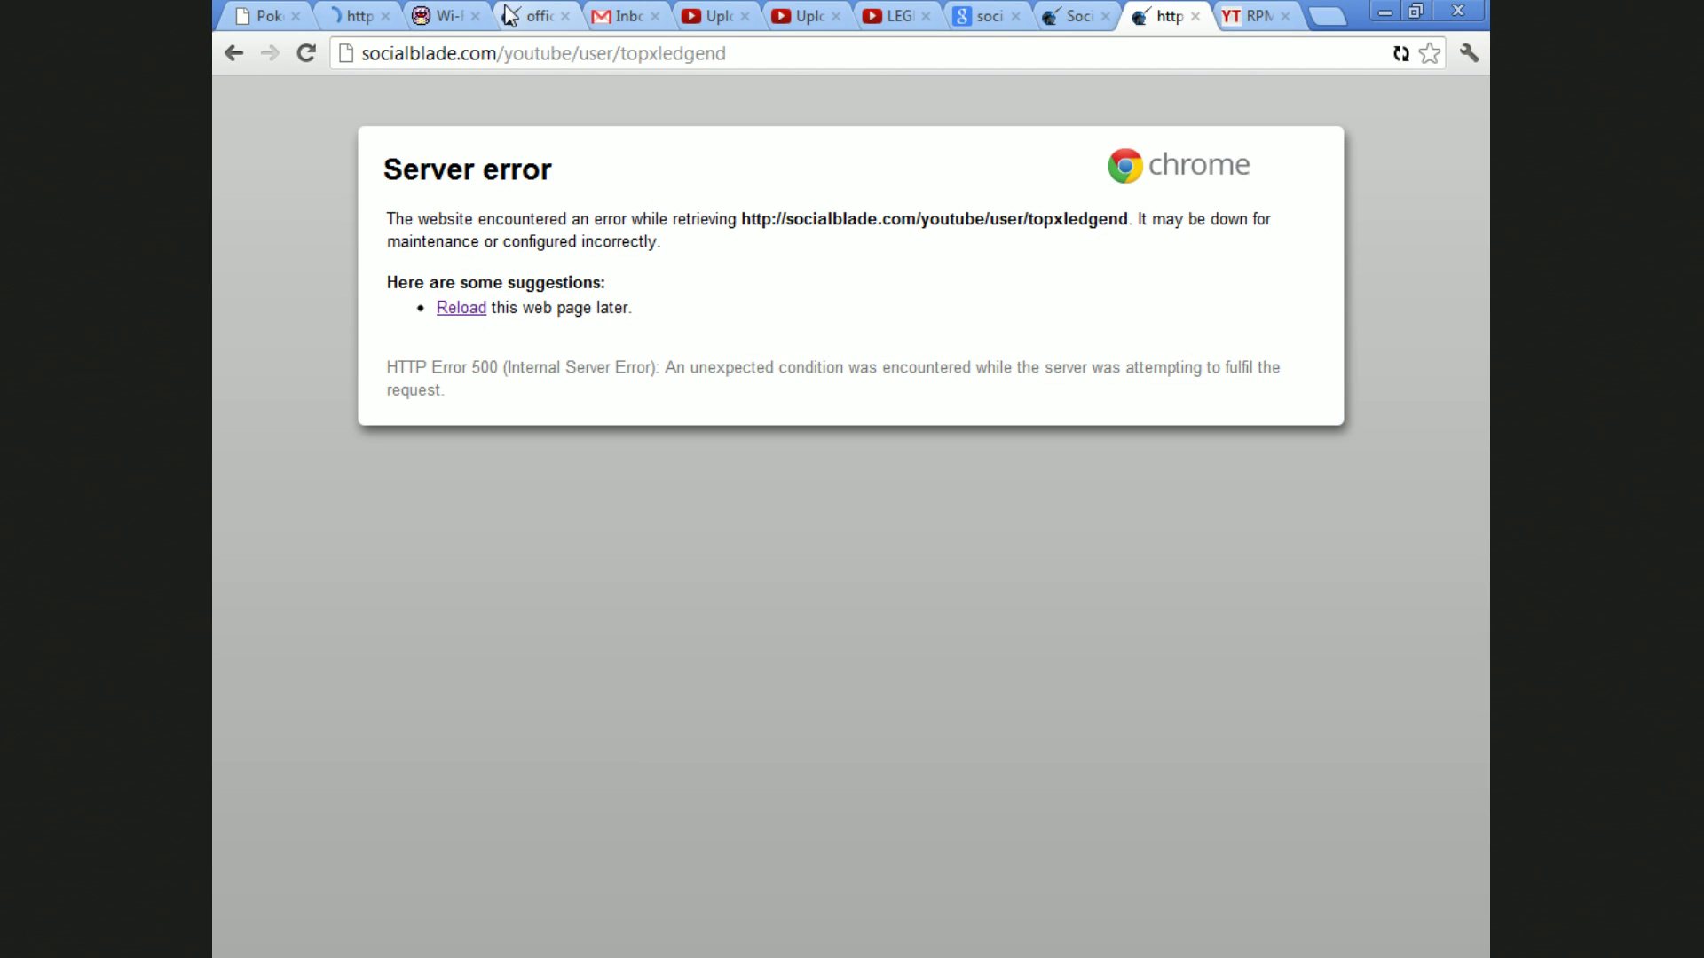
pyautogui.click(477, 16)
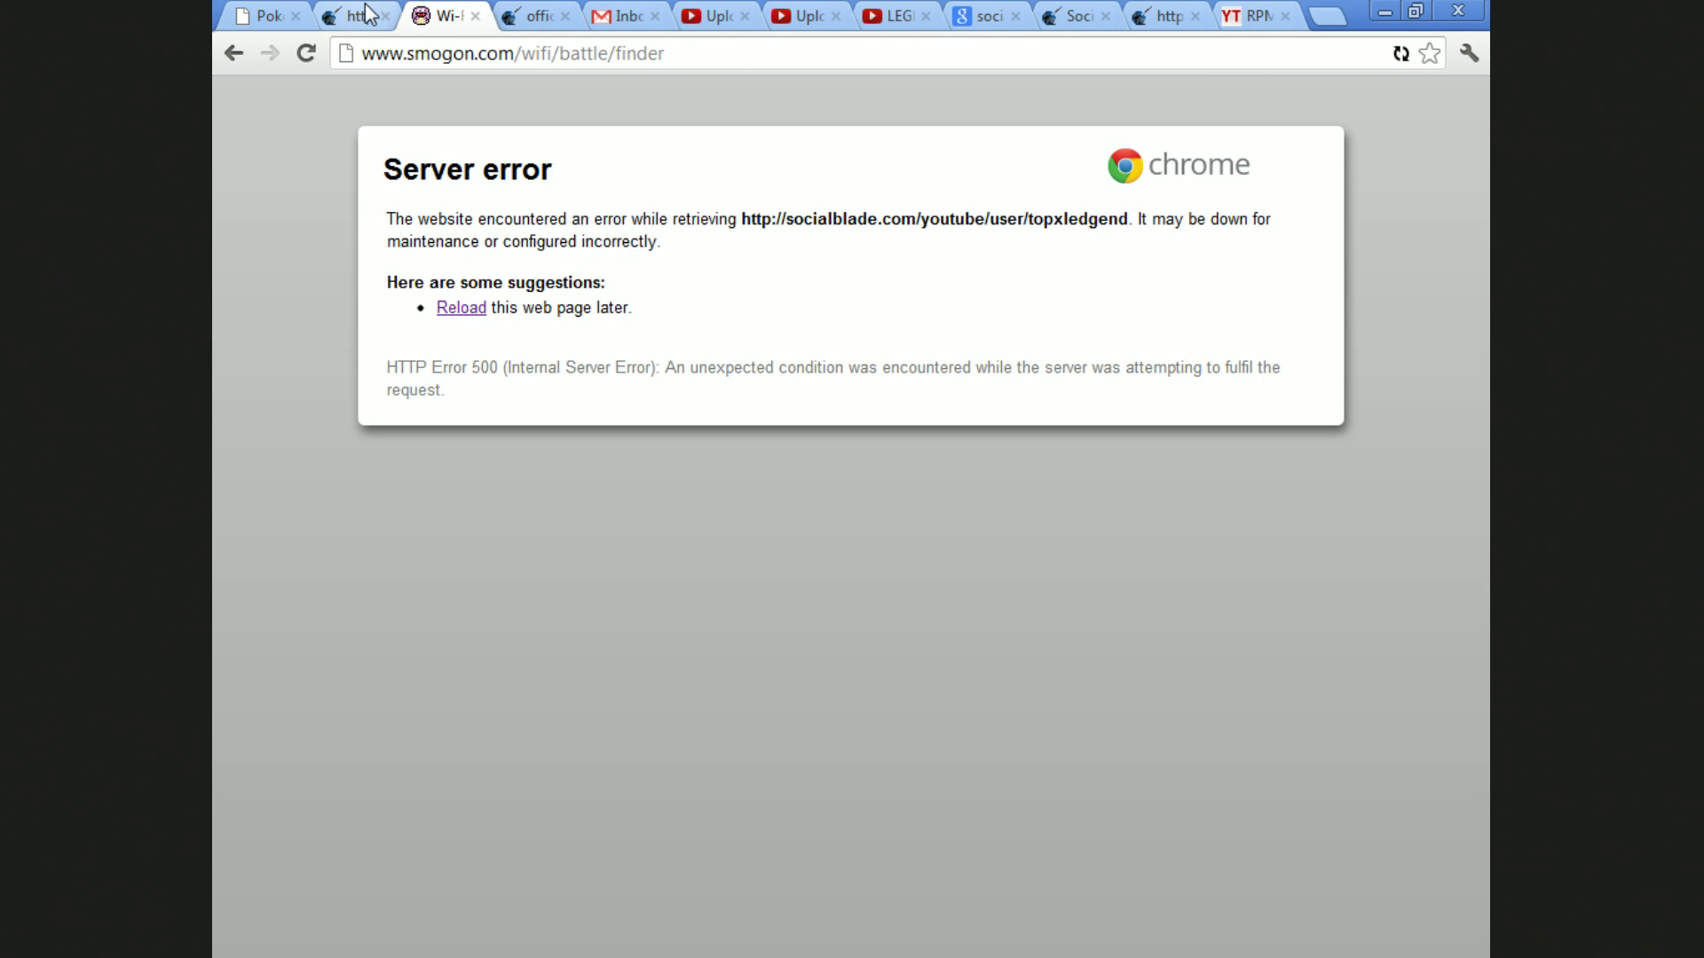
pyautogui.click(1384, 12)
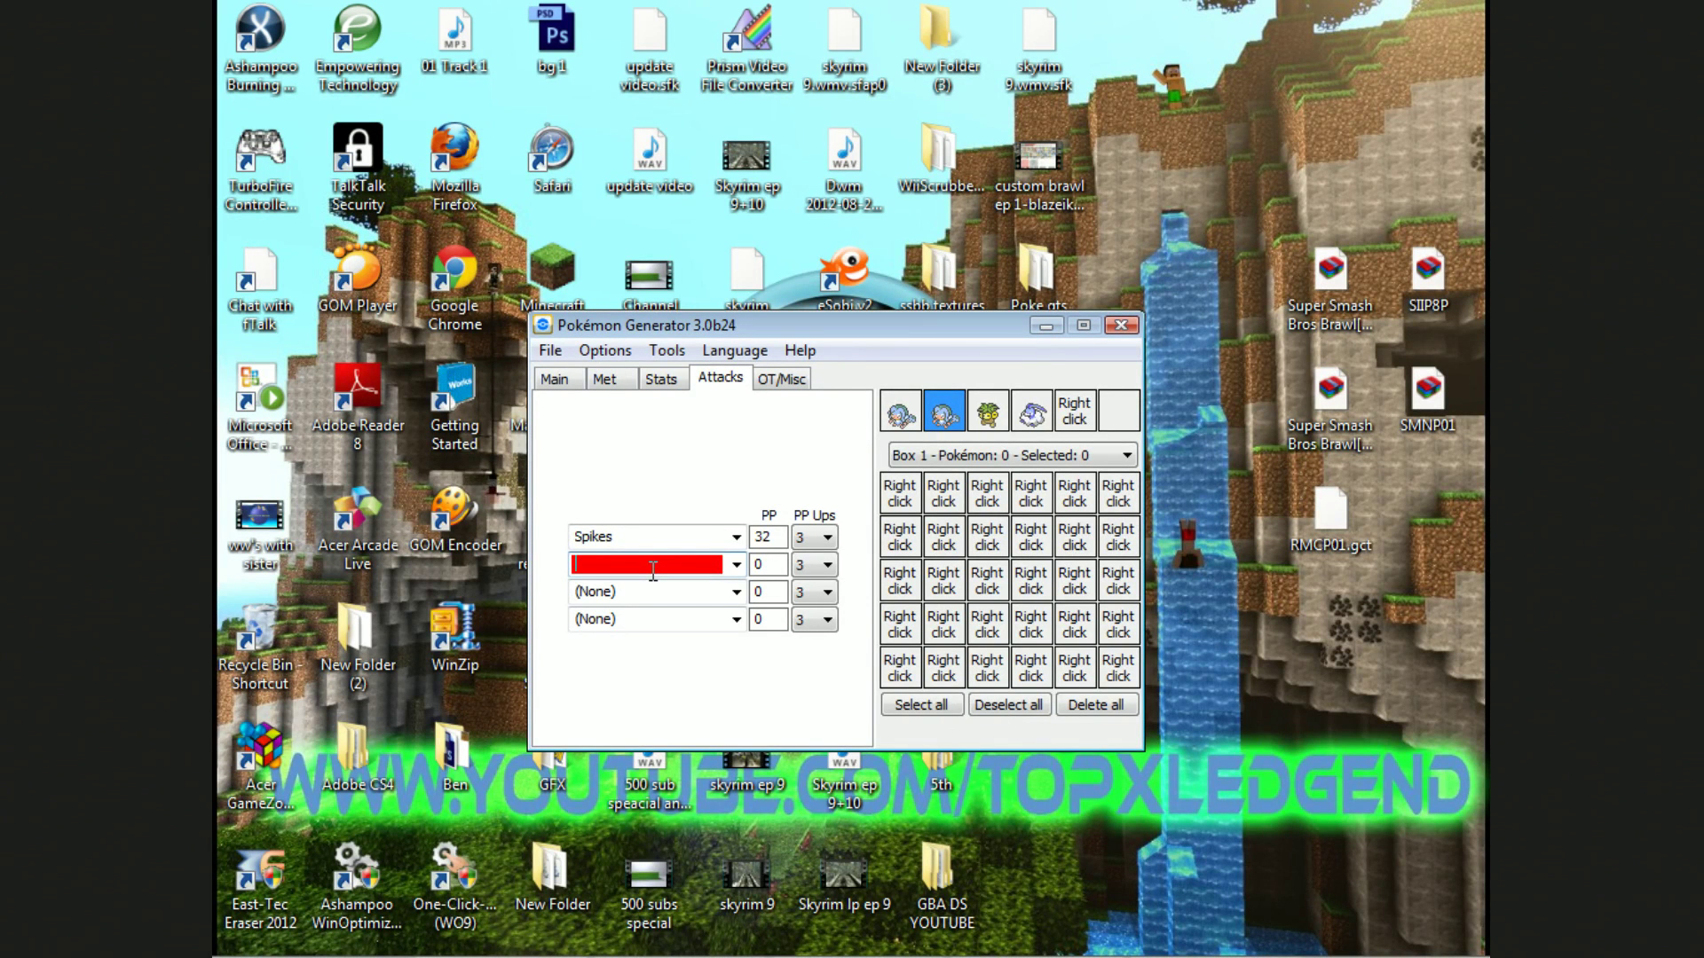
# Step: Set the Pineco's second attack to Substitute
pyautogui.write('subst')
pyautogui.write('is')
pyautogui.write('tute')
pyautogui.press('Tab')
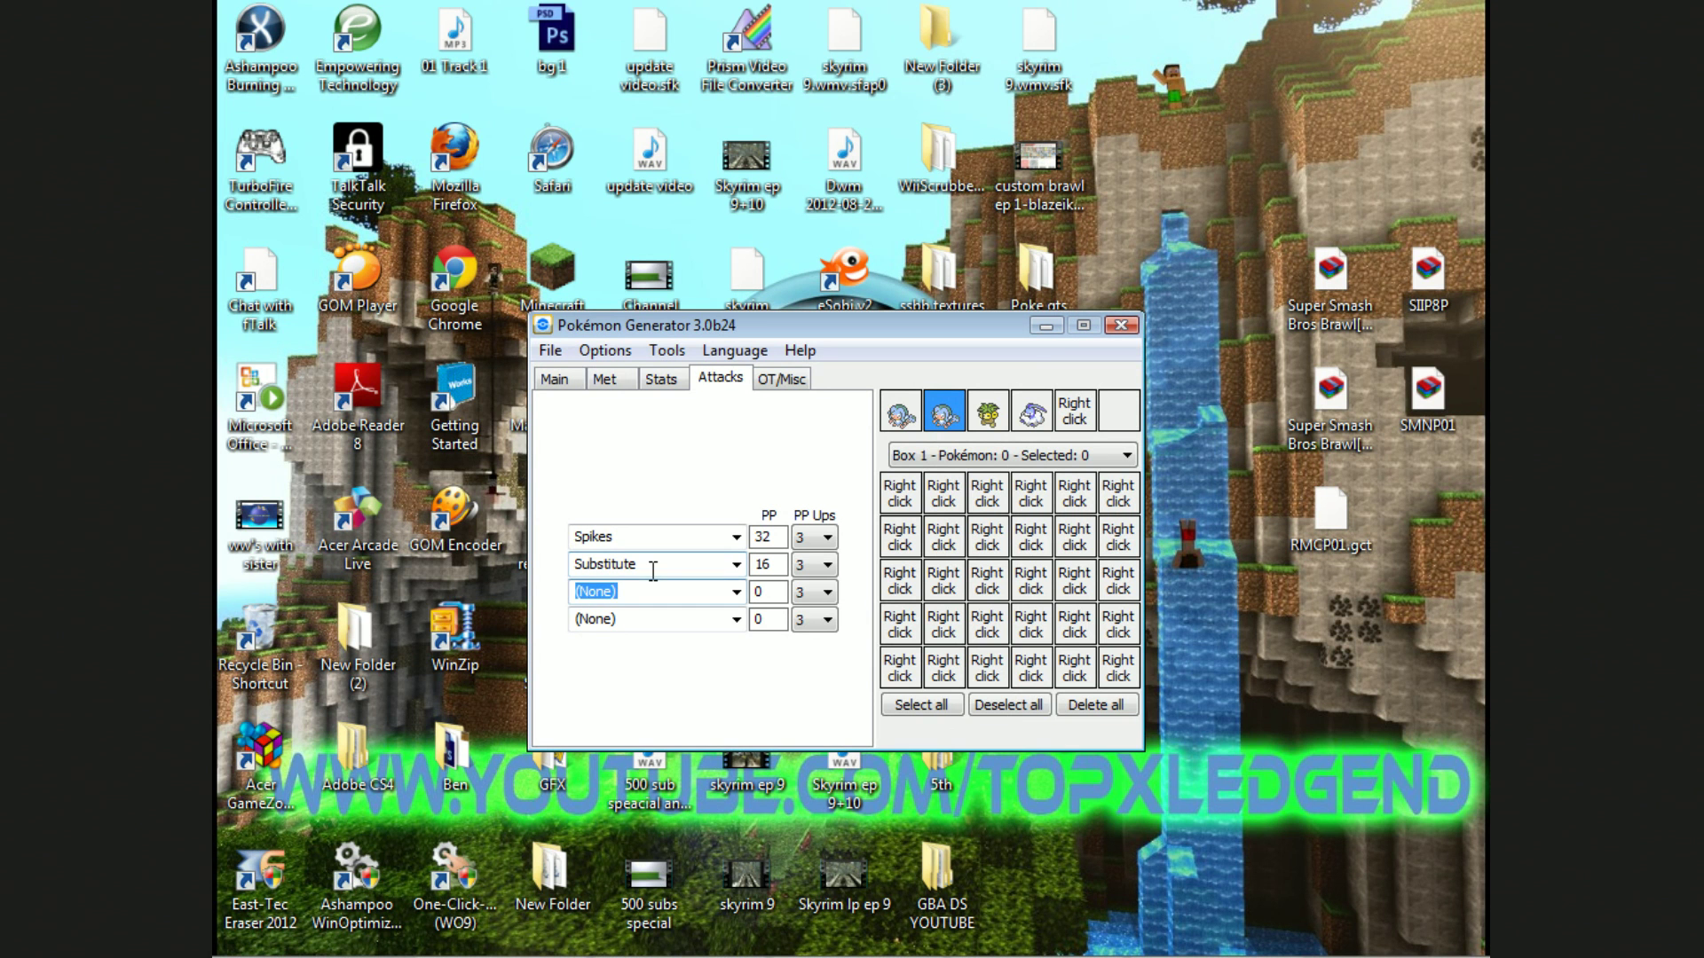
# Step: Check the PP Ups choices for Spikes and set the third attack to Rapid Spin
pyautogui.click(827, 537)
pyautogui.click(827, 537)
pyautogui.click(619, 592)
pyautogui.write('rap')
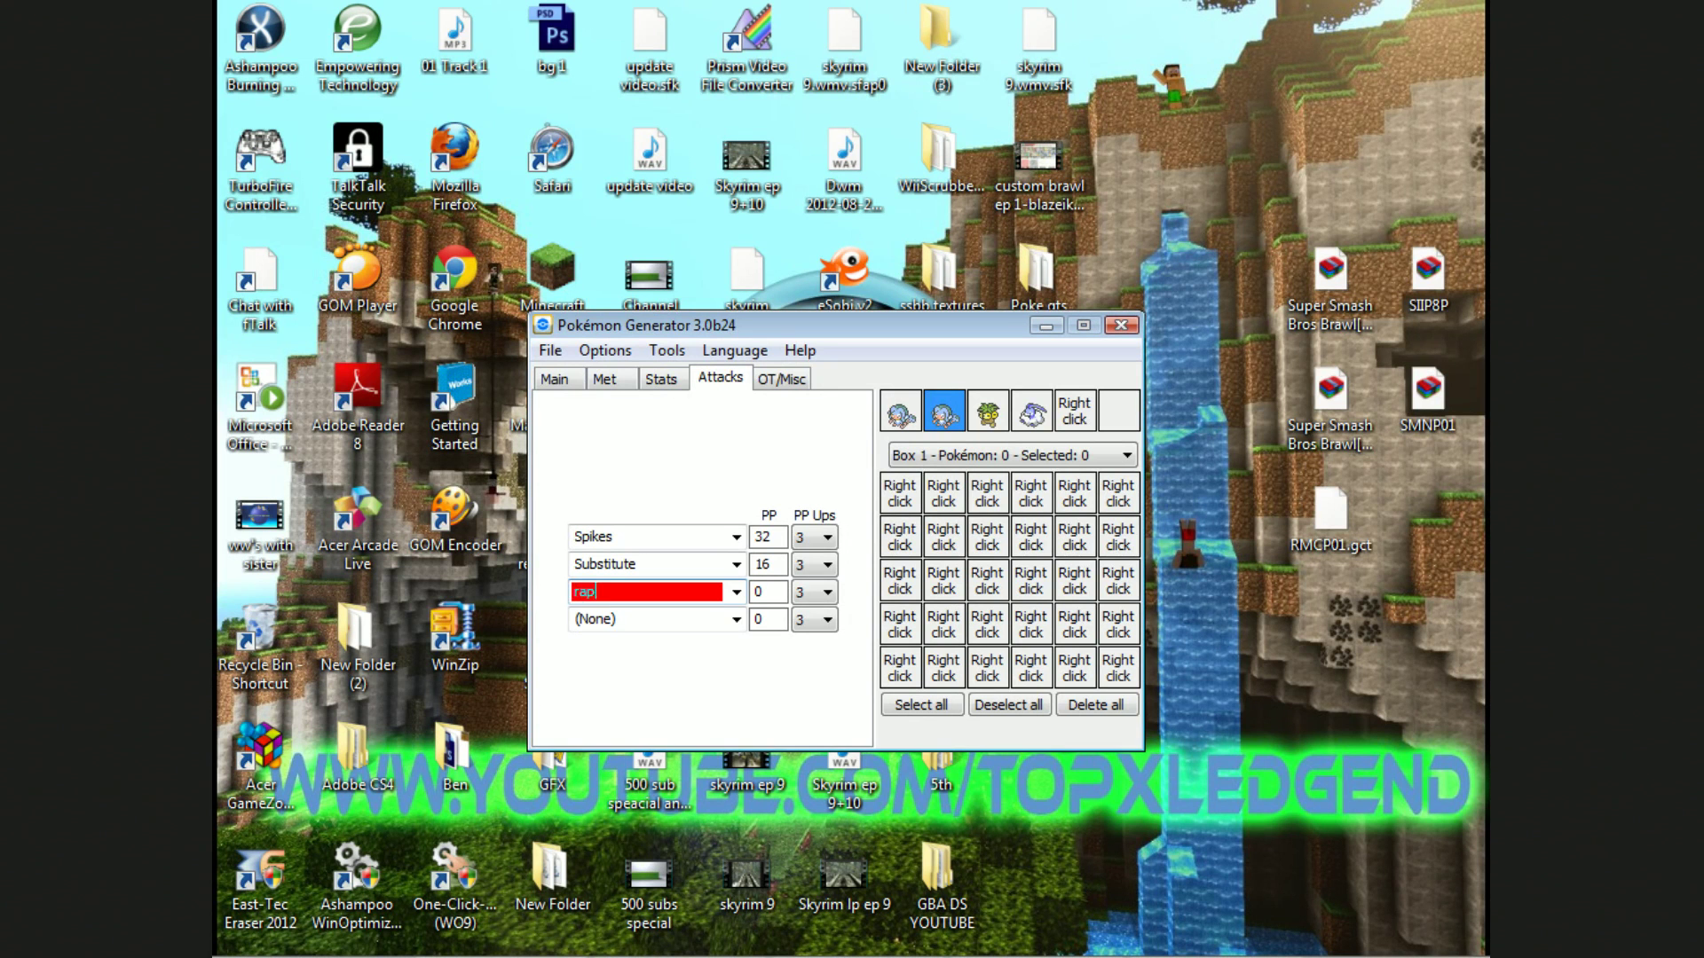
pyautogui.write('id spin')
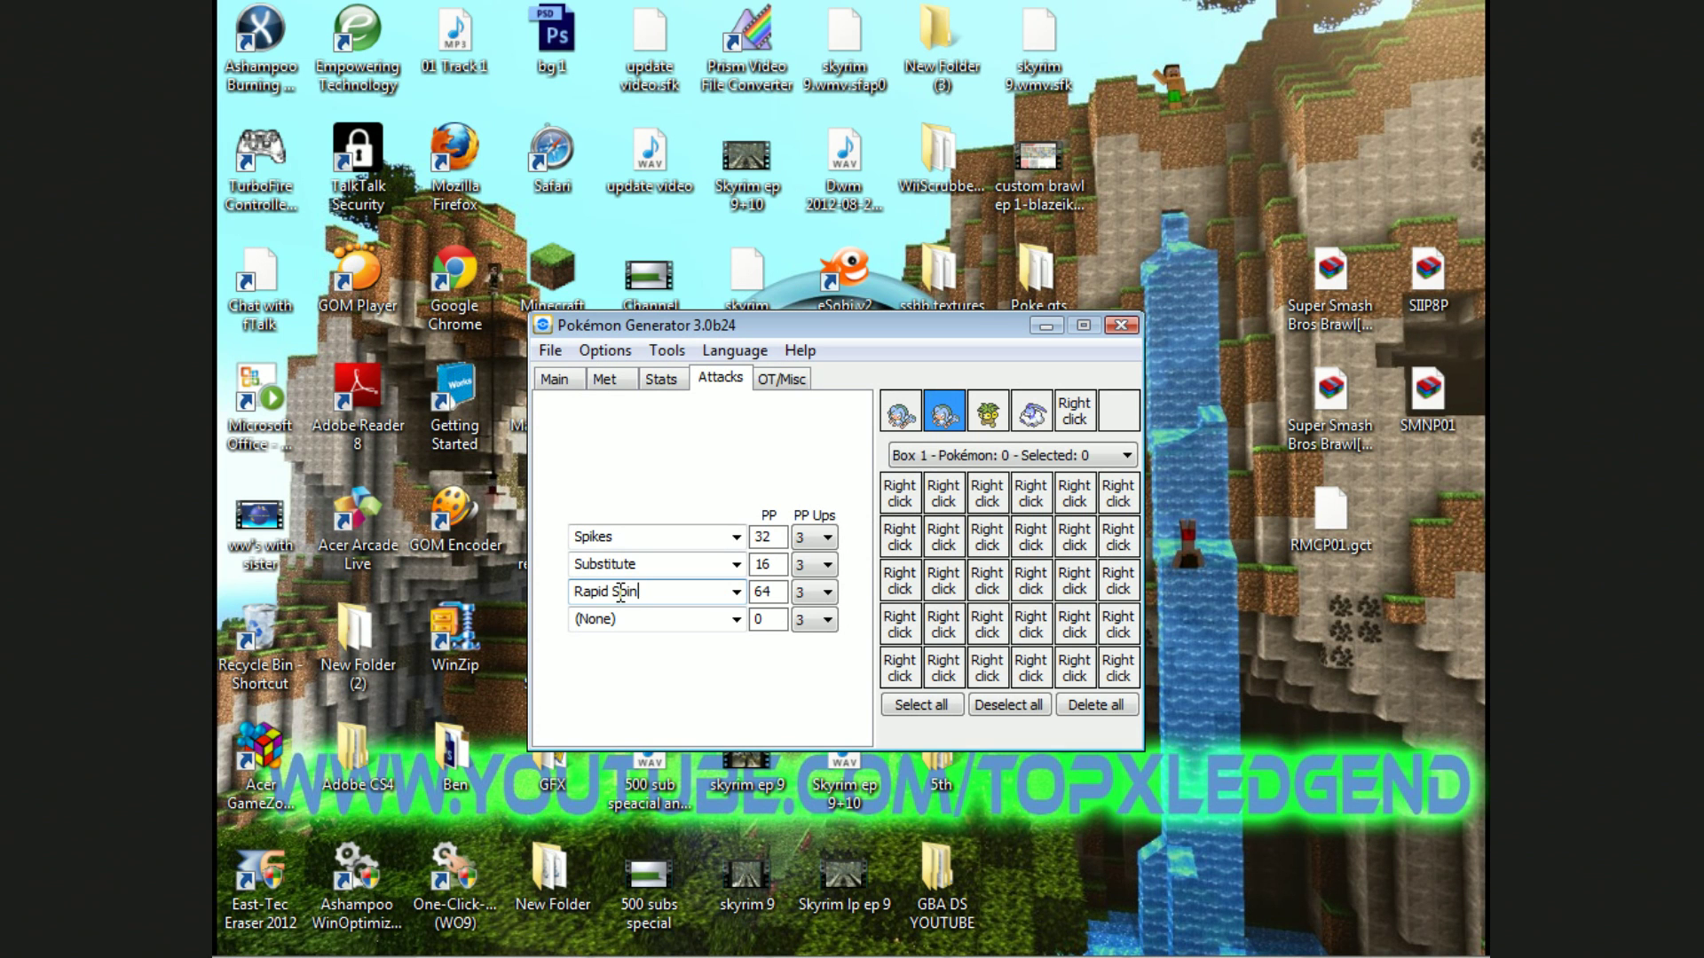
# Step: Set the Pineco's happiness to 255 in its main details
pyautogui.click(553, 385)
pyautogui.doubleClick(719, 558)
pyautogui.write('255')
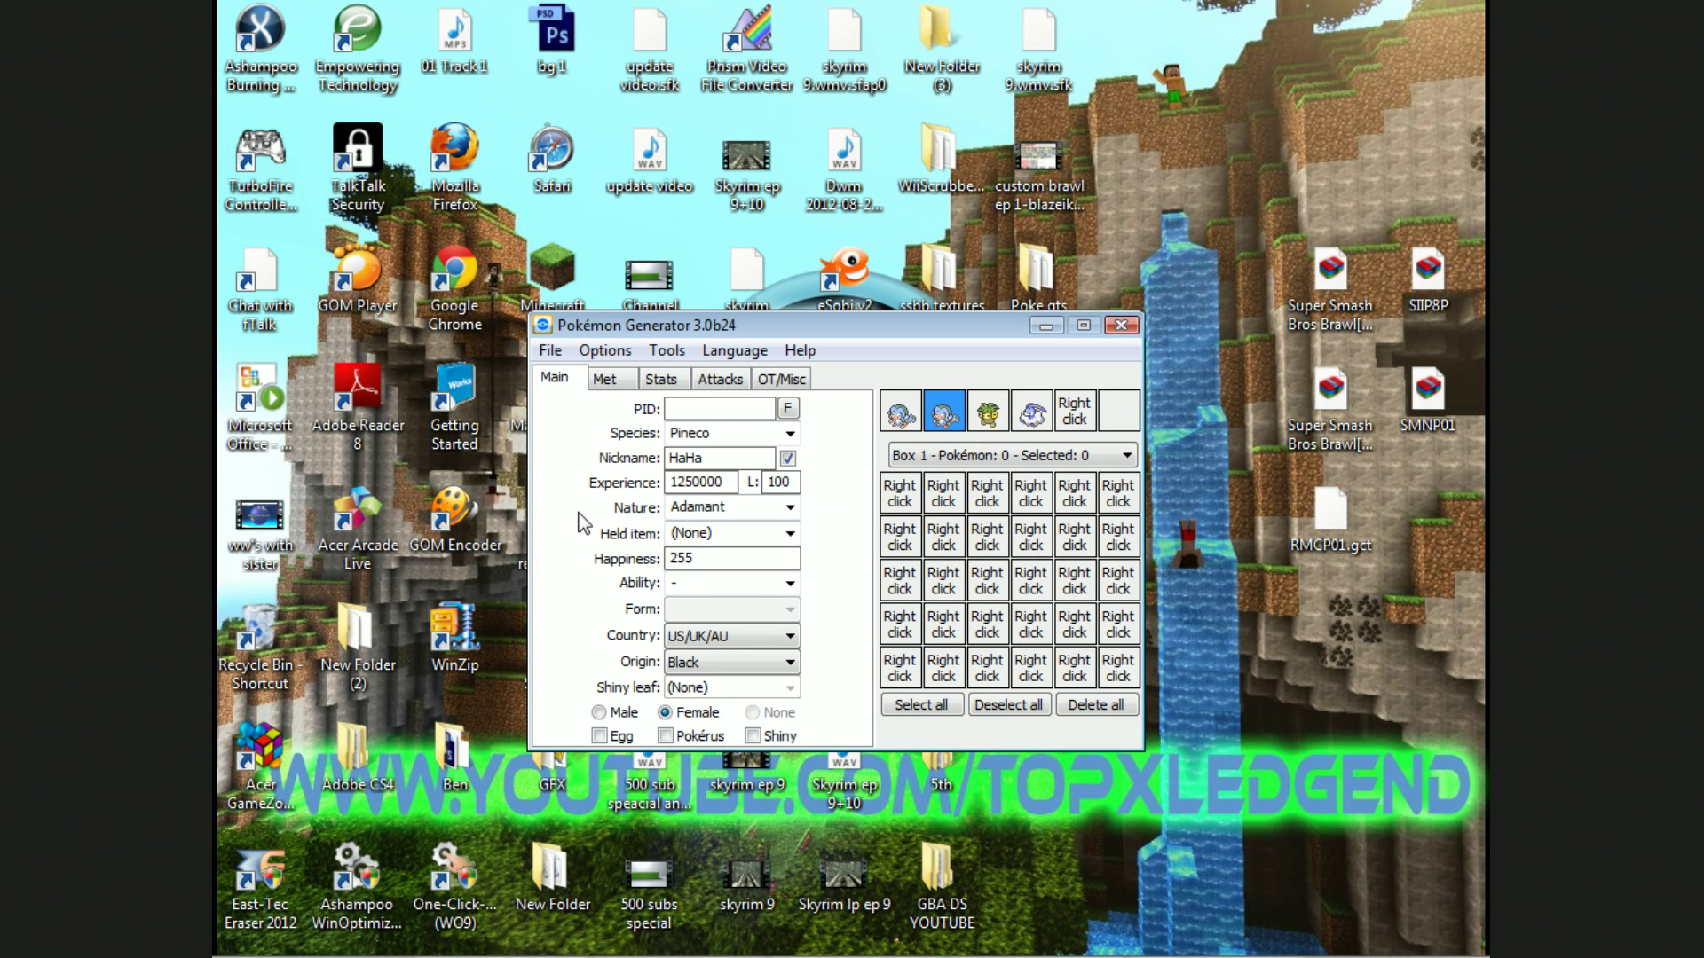
# Step: Set the Pineco's ability to Sturdy
pyautogui.click(789, 583)
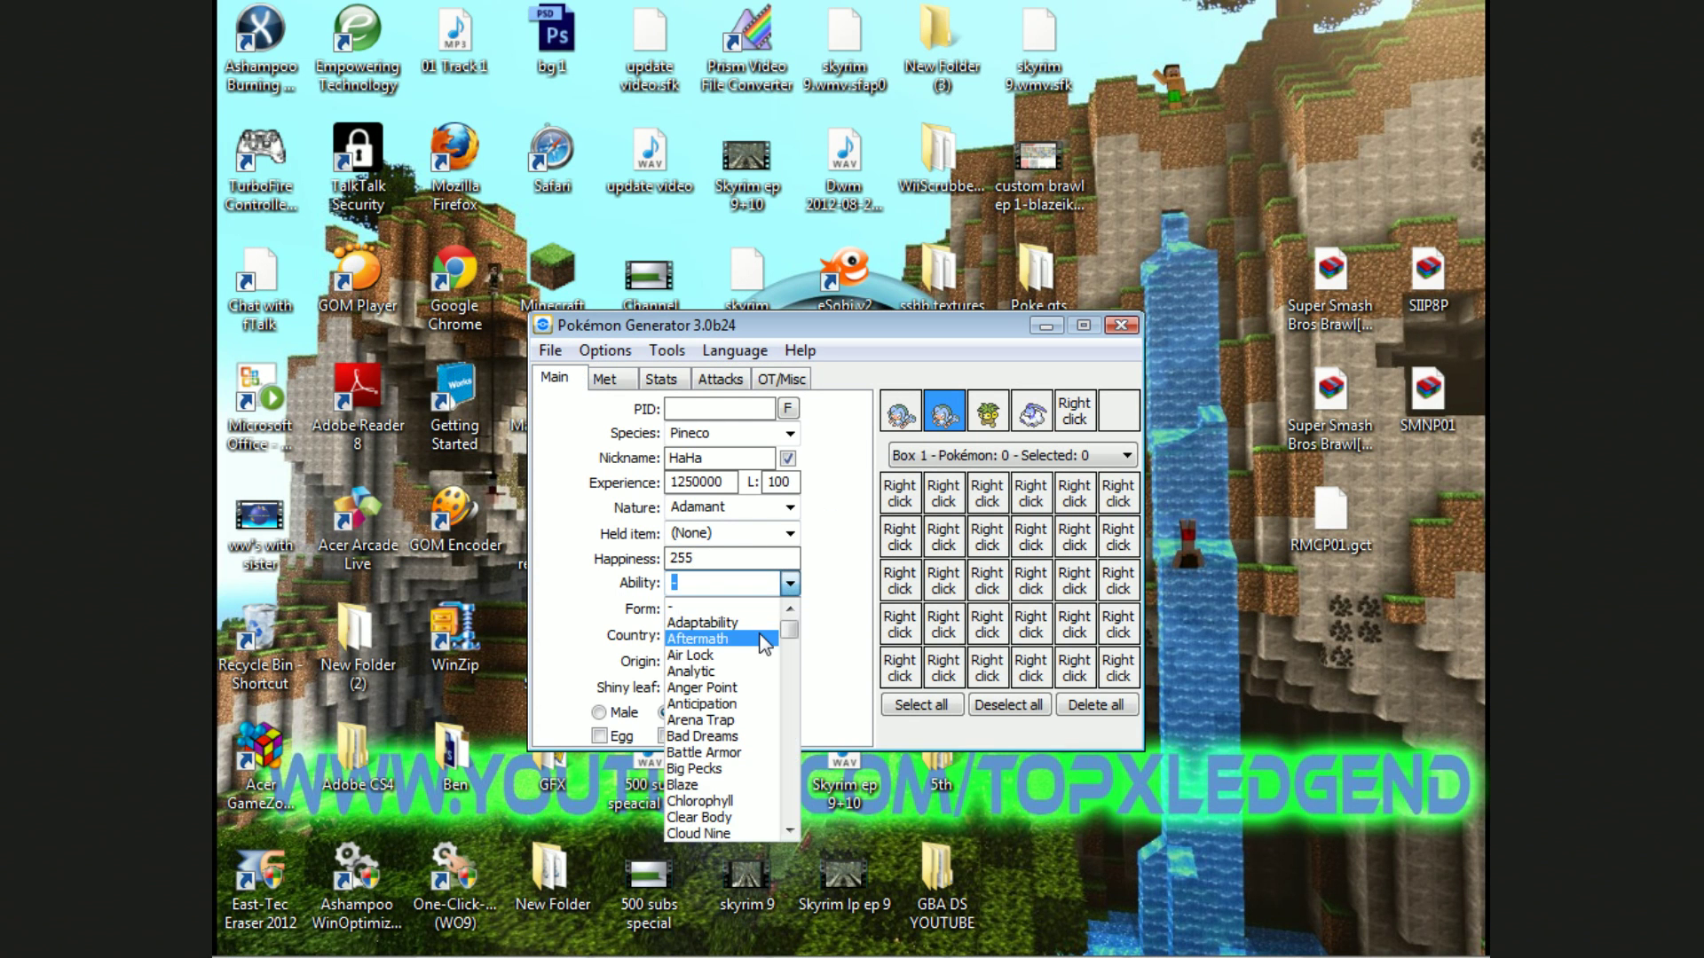
pyautogui.write('Sturdy')
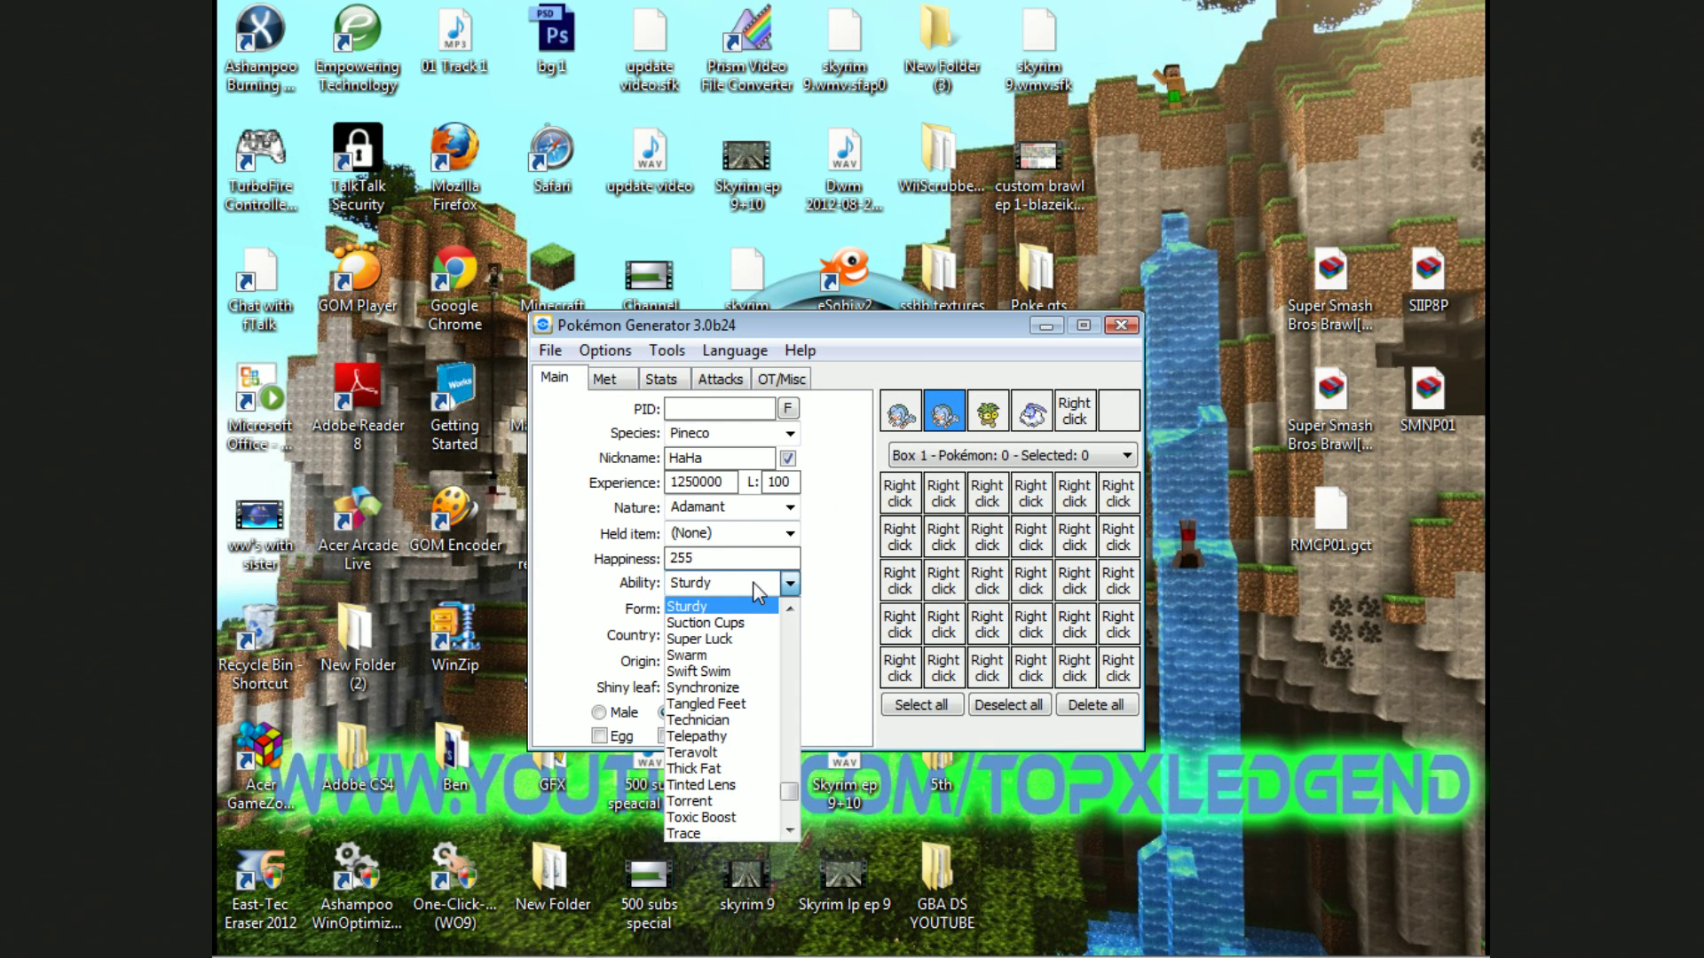
pyautogui.click(759, 583)
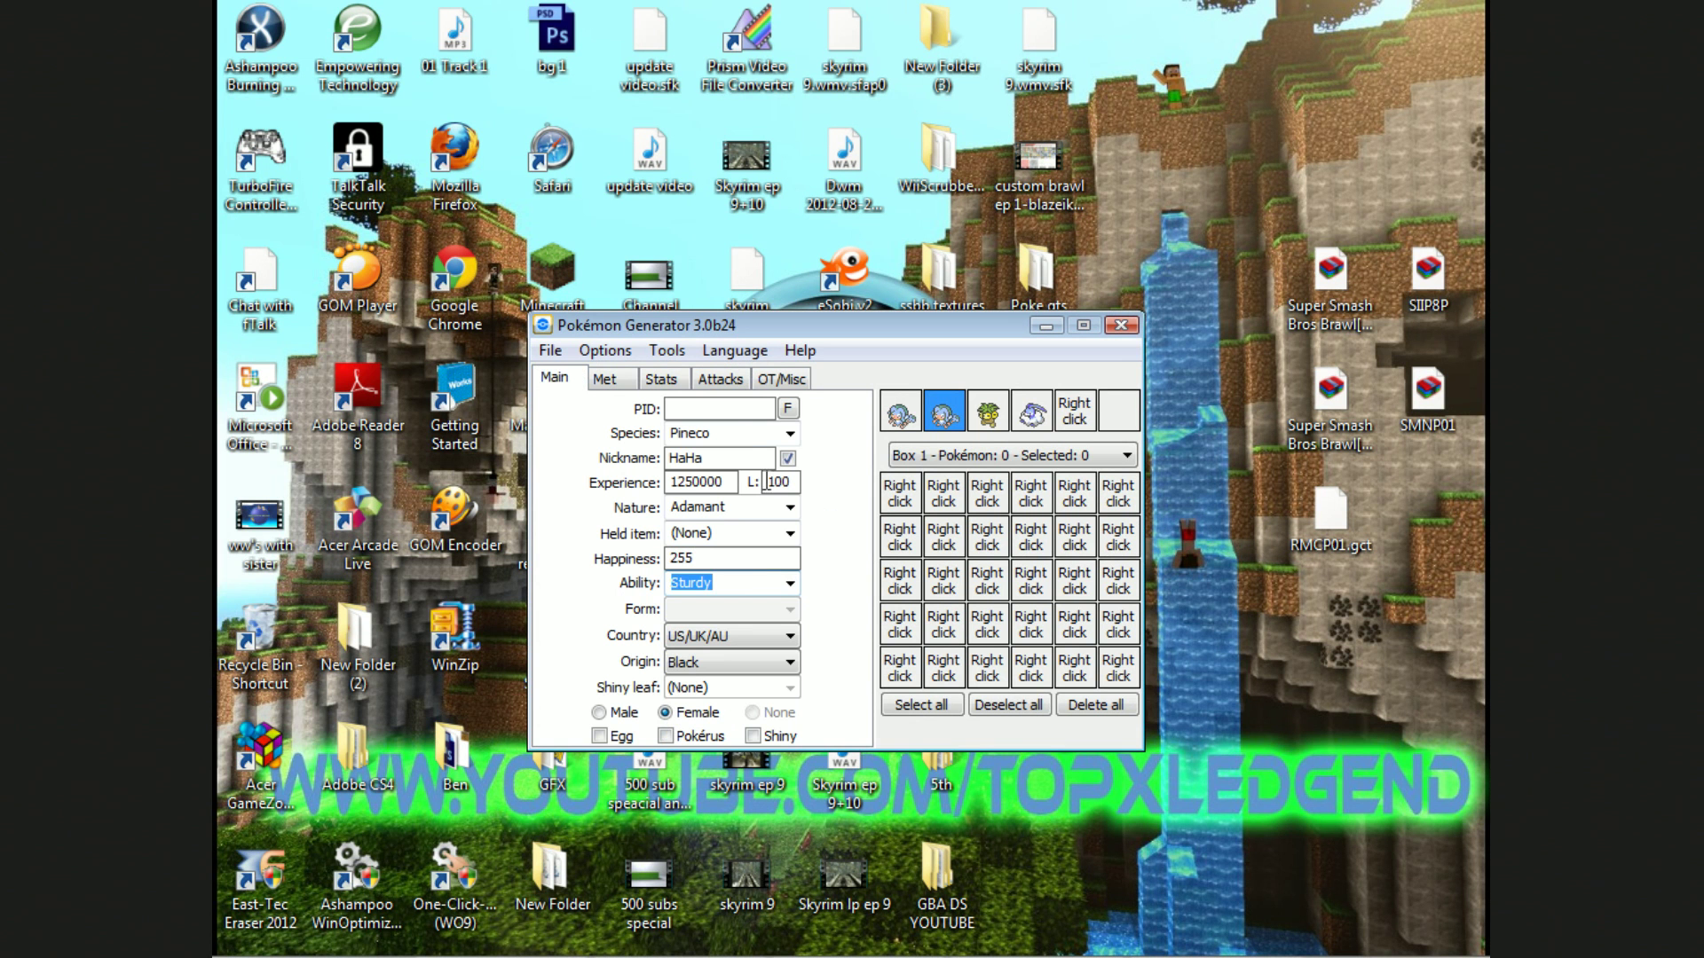
# Step: Give the Pineco an Eviolite as its held item and mark it as shiny and infected with Pokérus
pyautogui.click(793, 532)
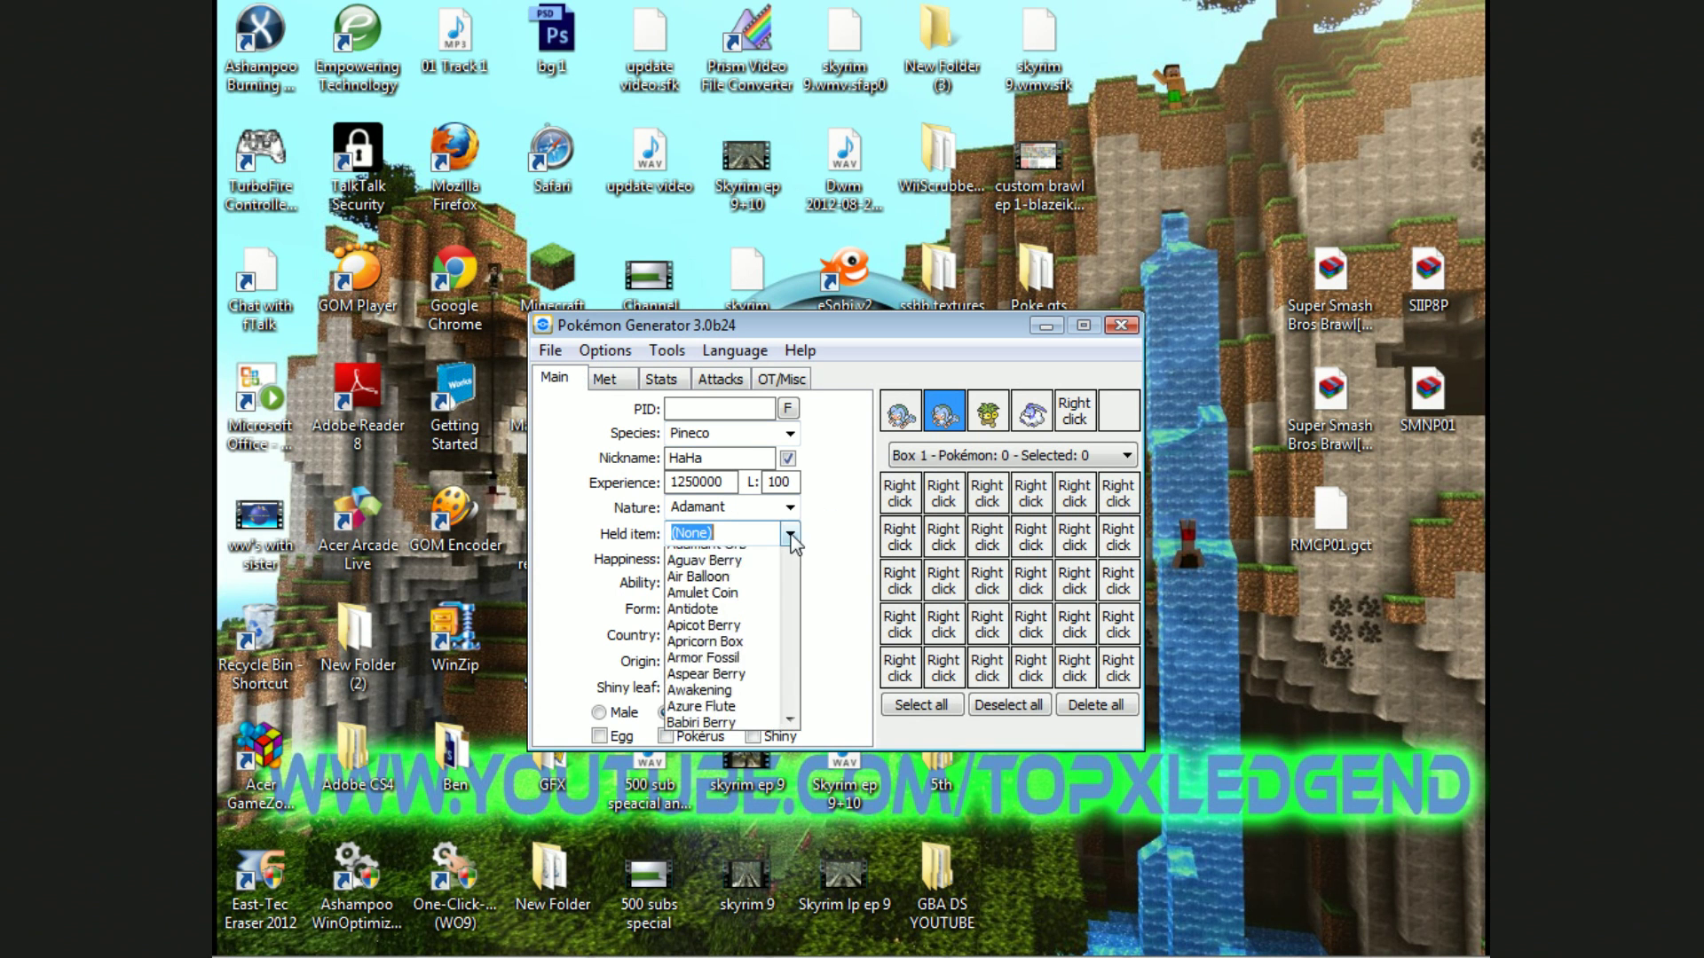
pyautogui.write('evioli')
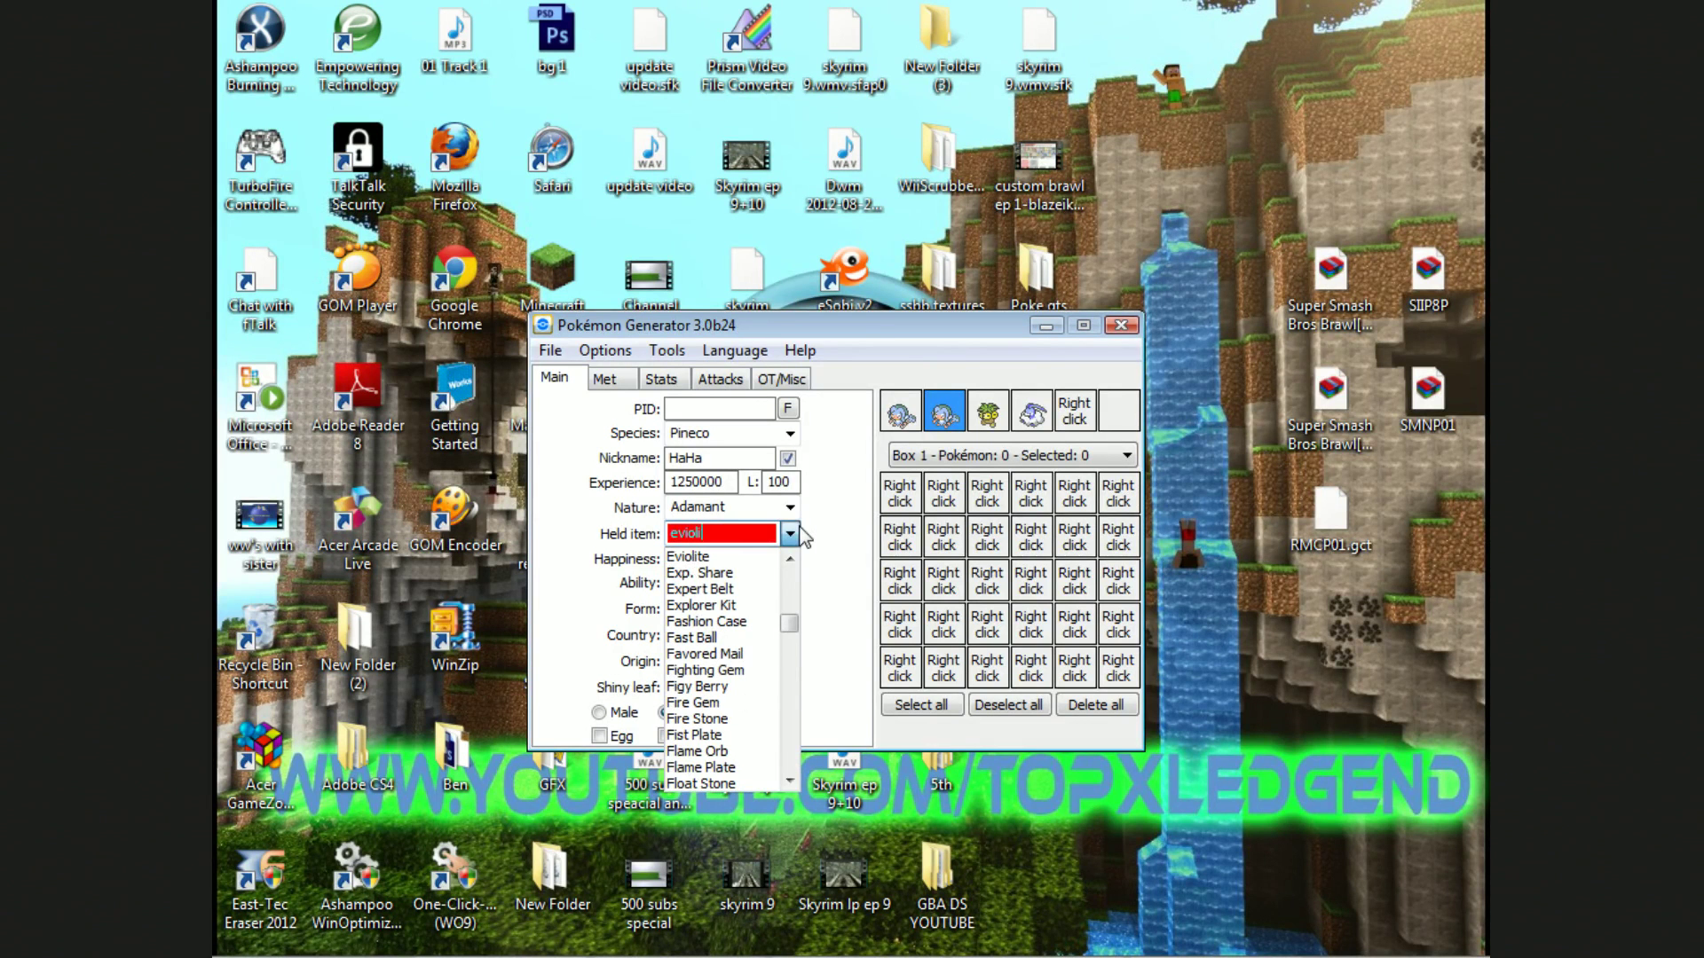
pyautogui.write('te')
pyautogui.press('Return')
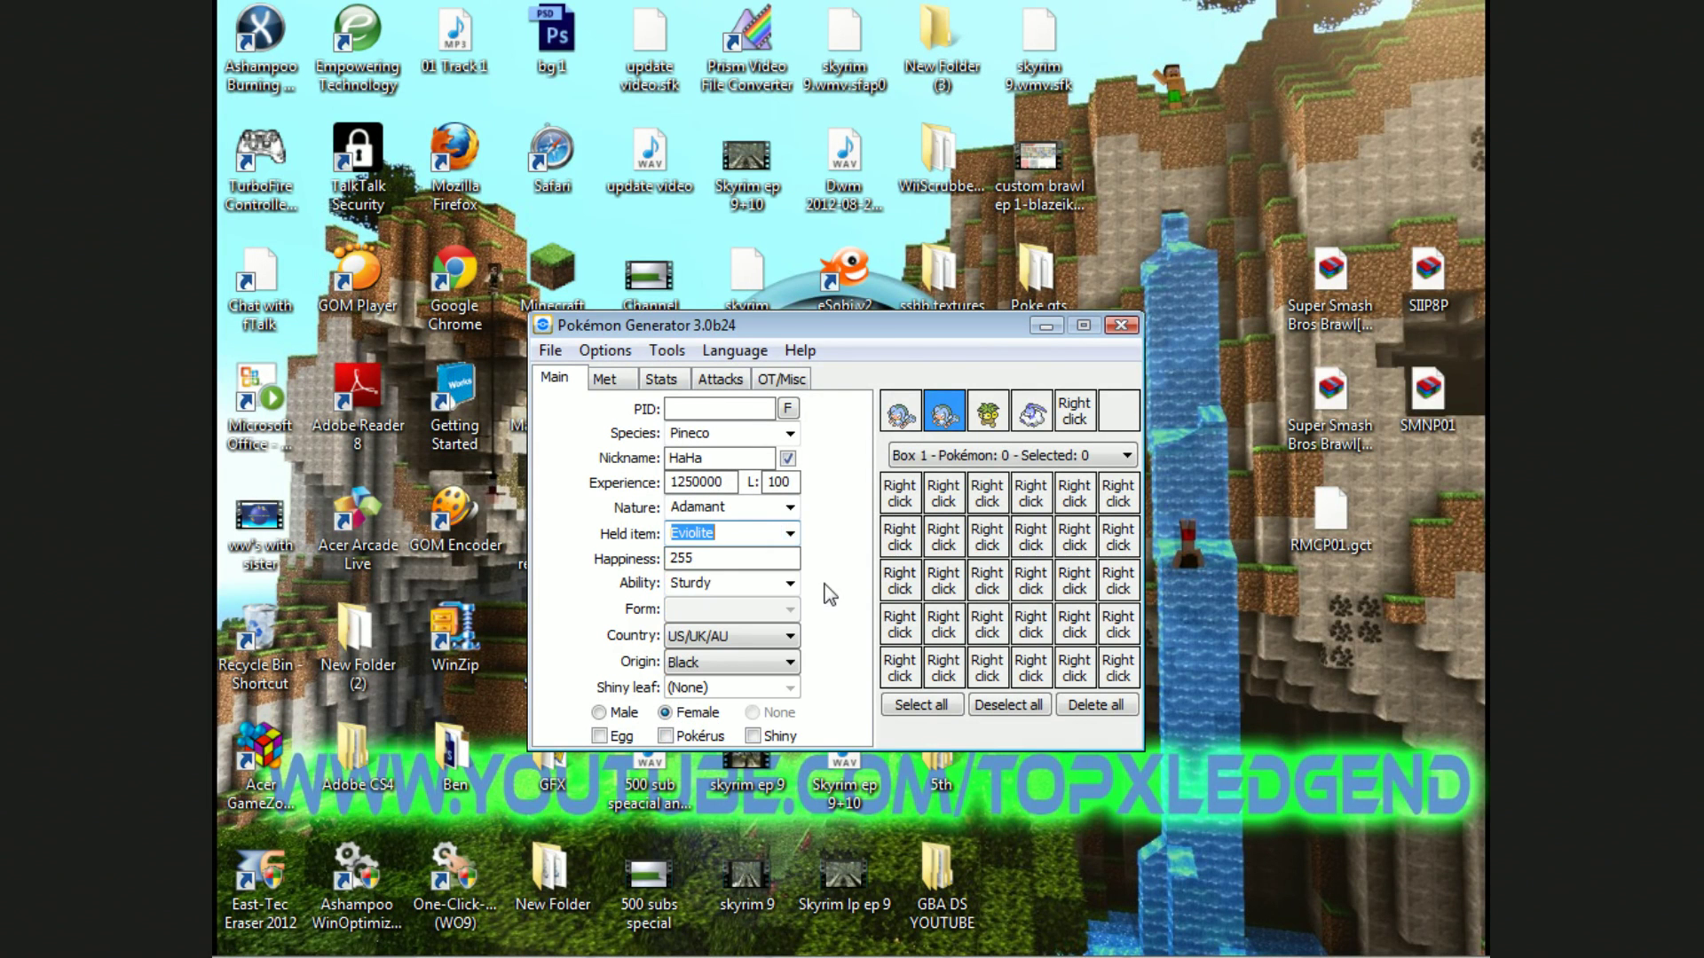
pyautogui.click(753, 735)
pyautogui.click(665, 735)
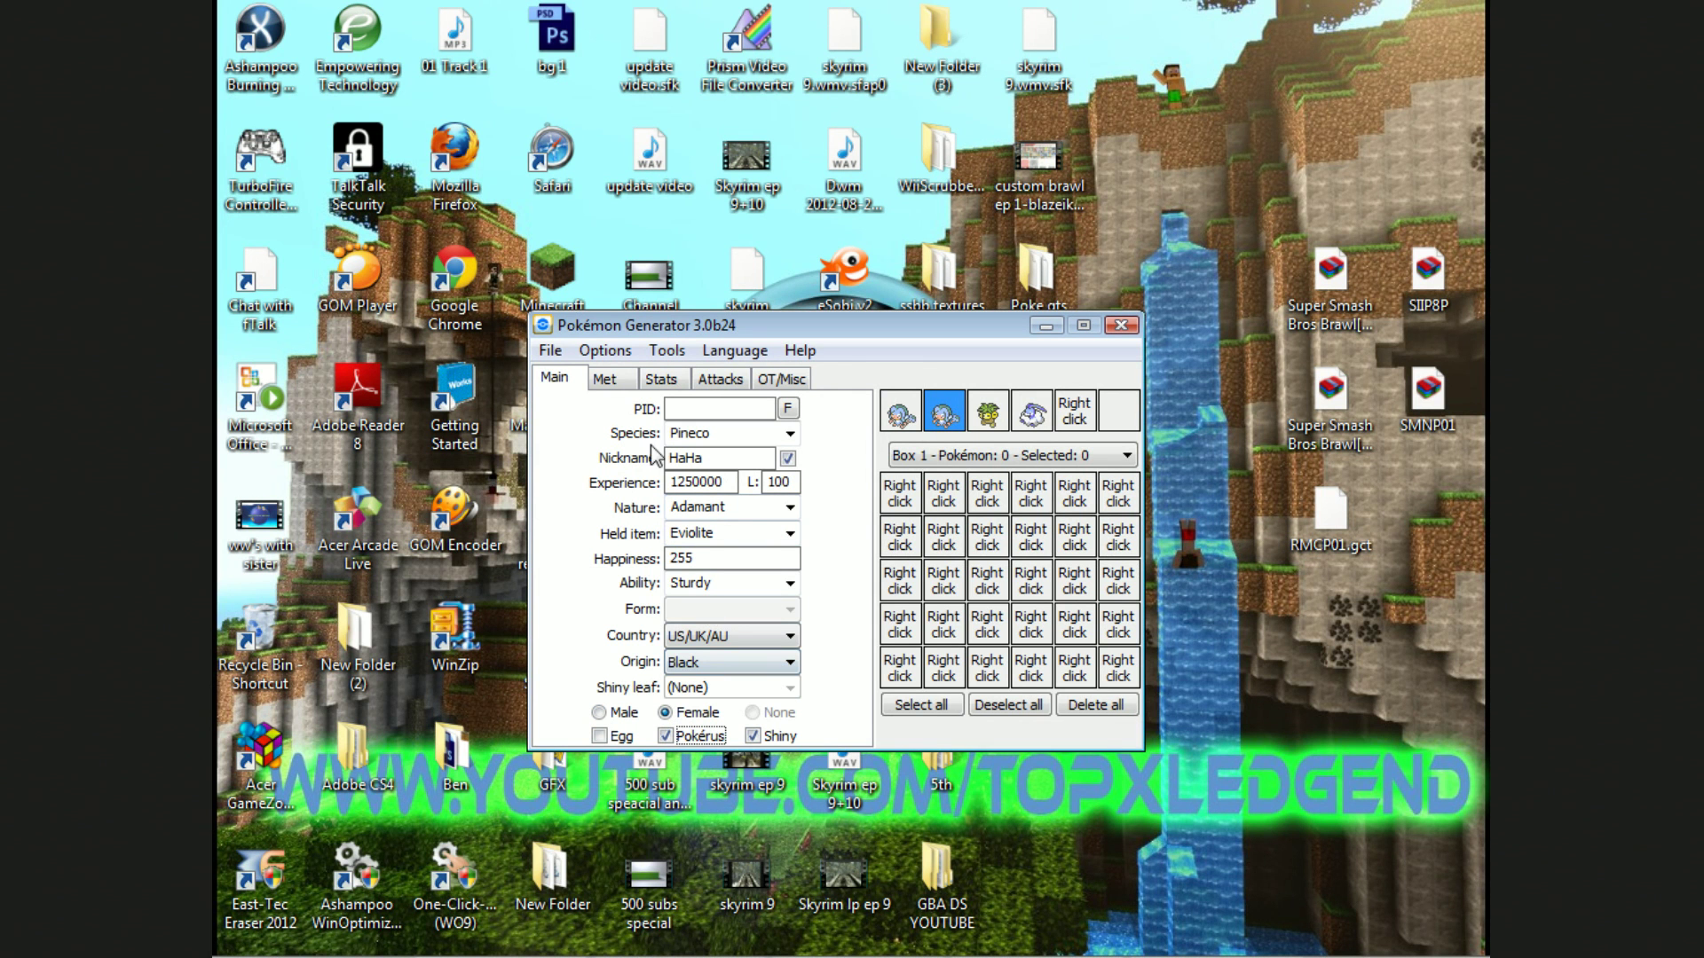
# Step: Set the level at which the Pineco was met to 2
pyautogui.click(612, 381)
pyautogui.click(701, 437)
pyautogui.moveTo(739, 520); pyautogui.dragTo(664, 522)
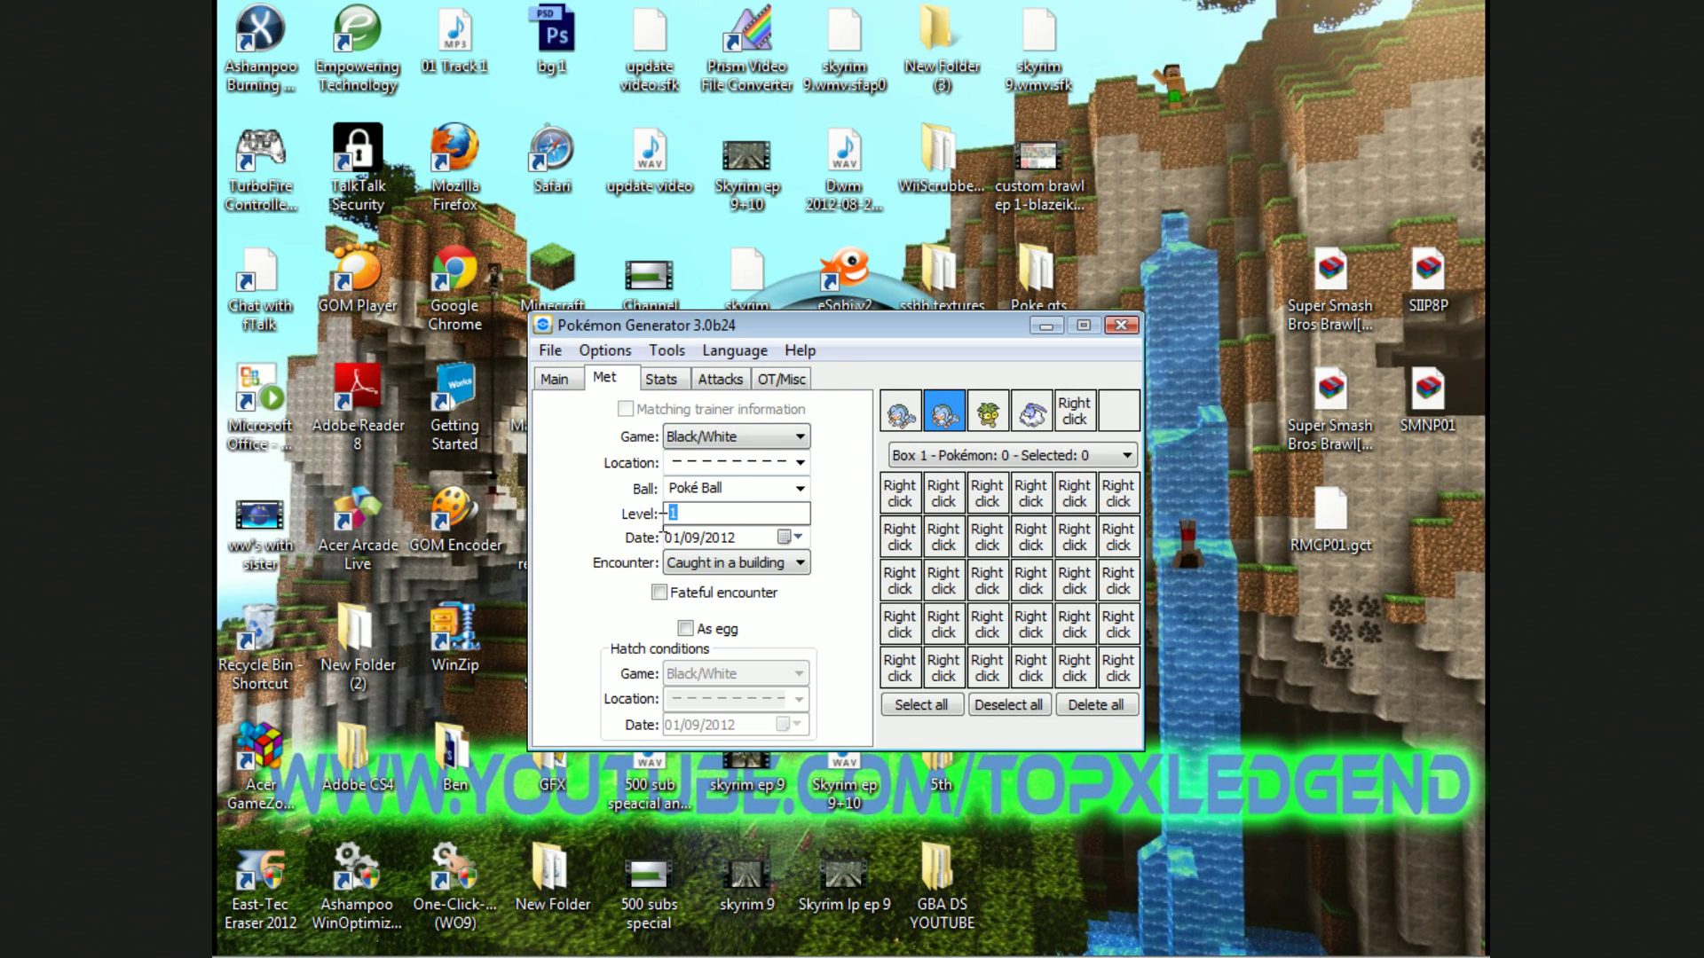
pyautogui.write('2')
# Step: Set the Pineco's met location to (Pokétransfer)
pyautogui.click(800, 462)
pyautogui.scroll(-2, 760, 729)
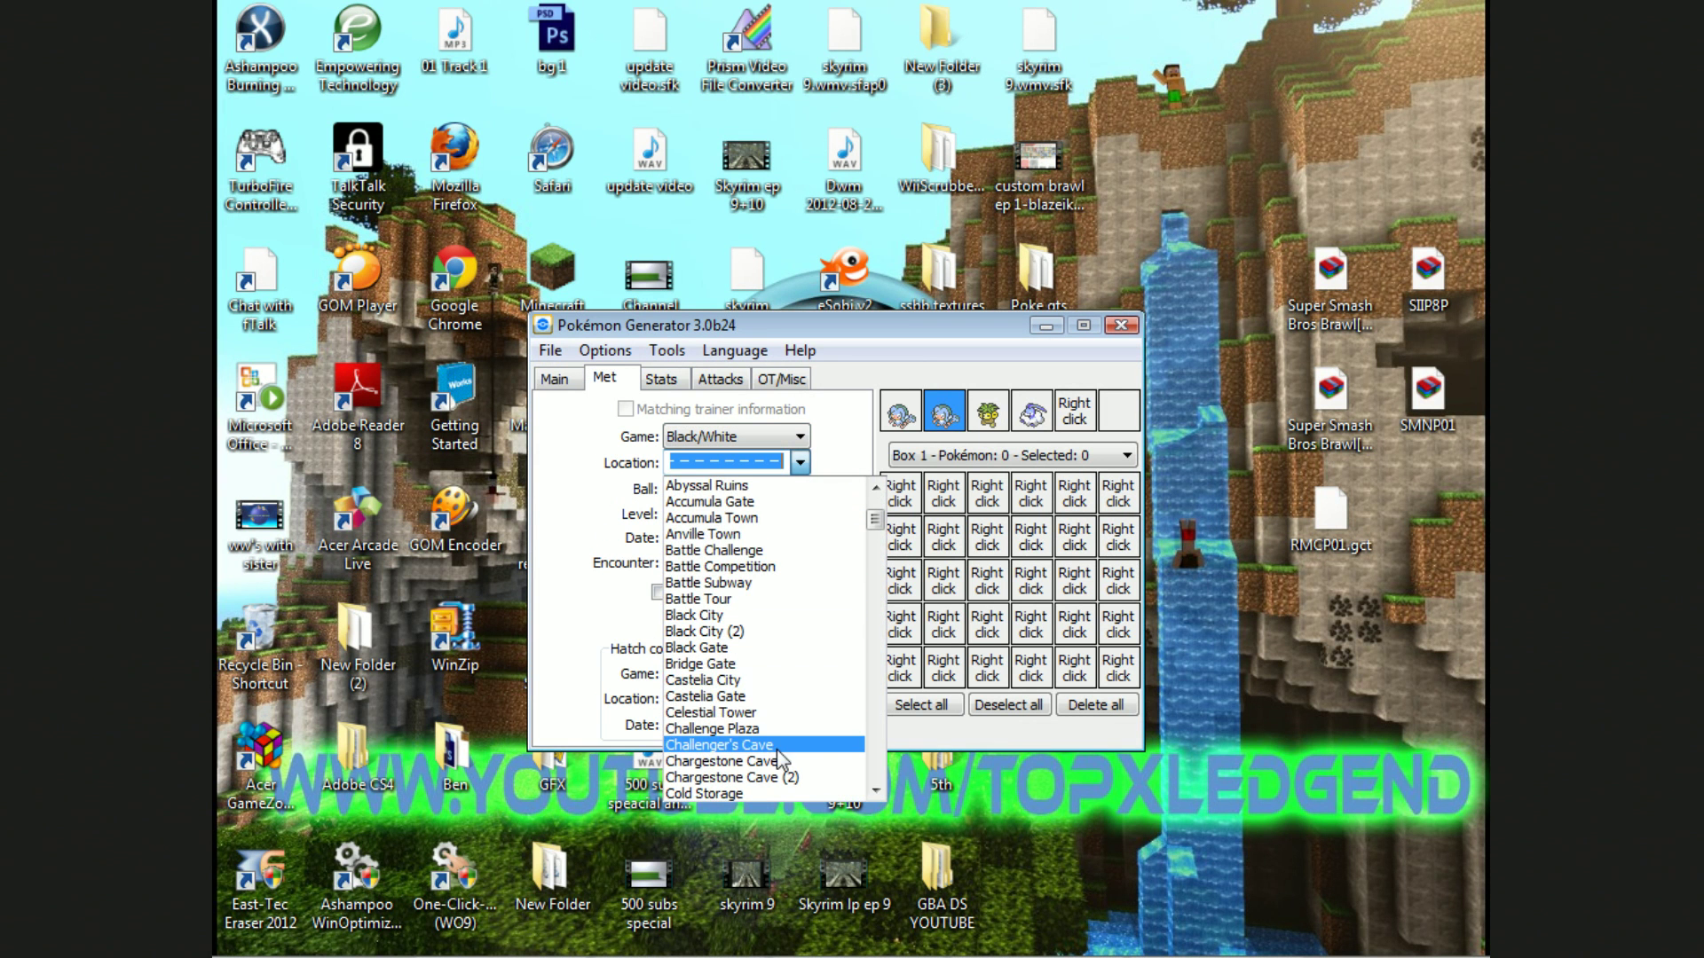
pyautogui.scroll(-1, 765, 760)
pyautogui.scroll(-2, 768, 769)
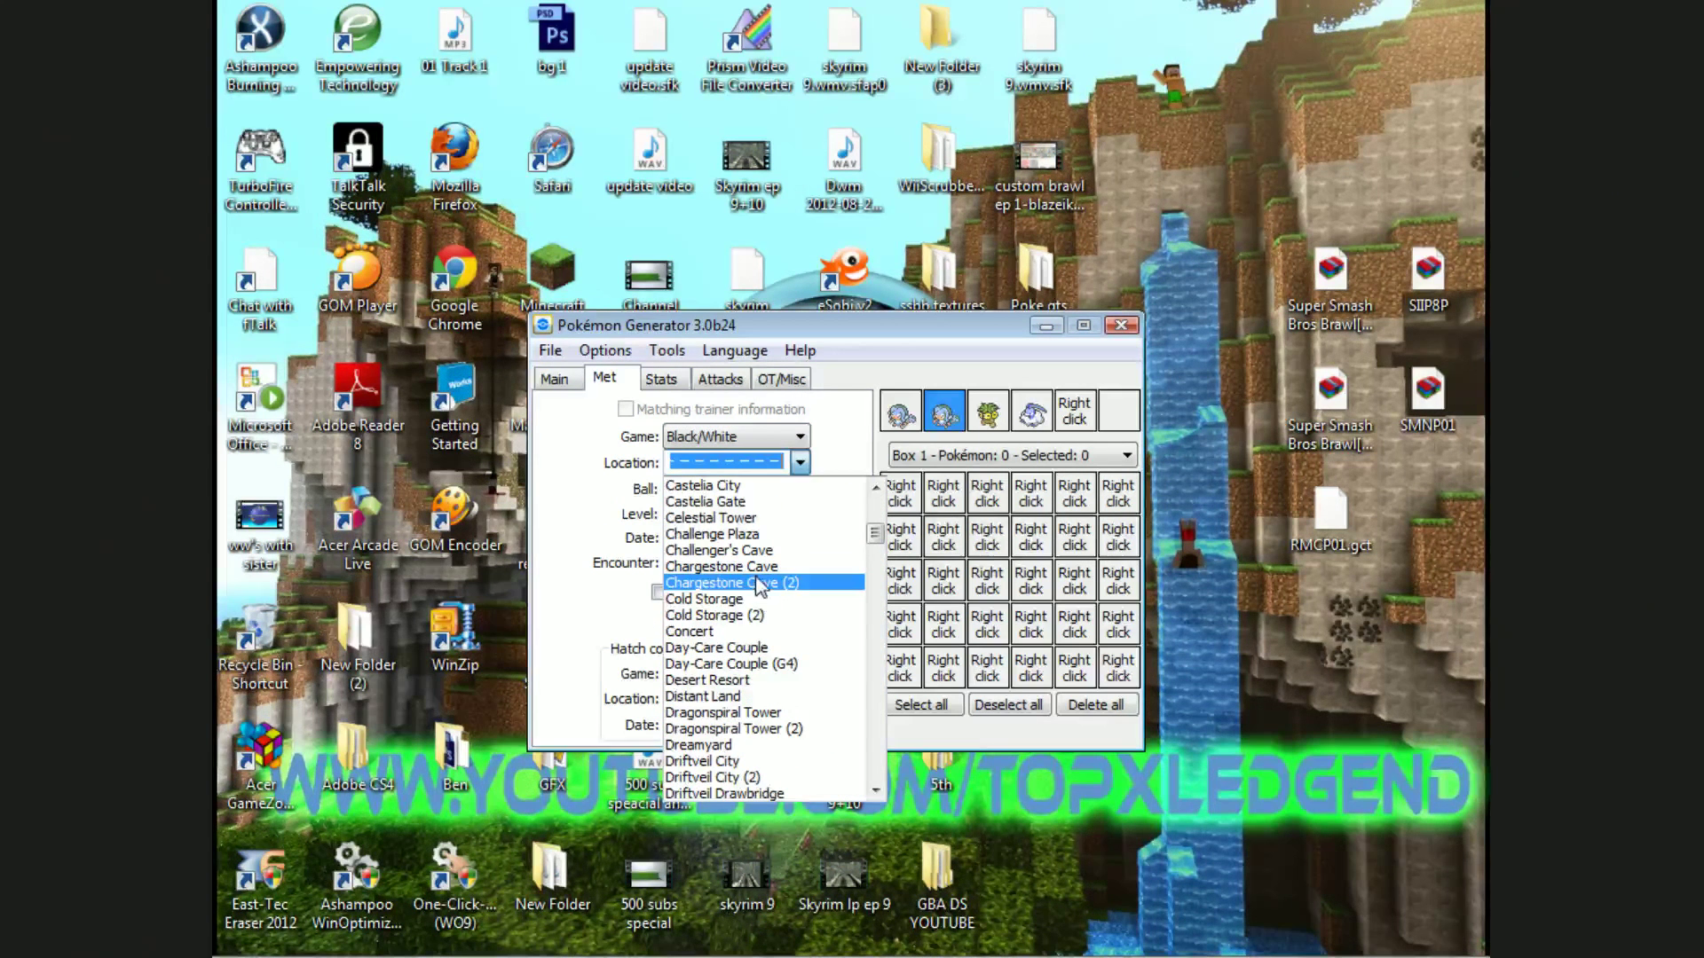
pyautogui.scroll(5, 759, 581)
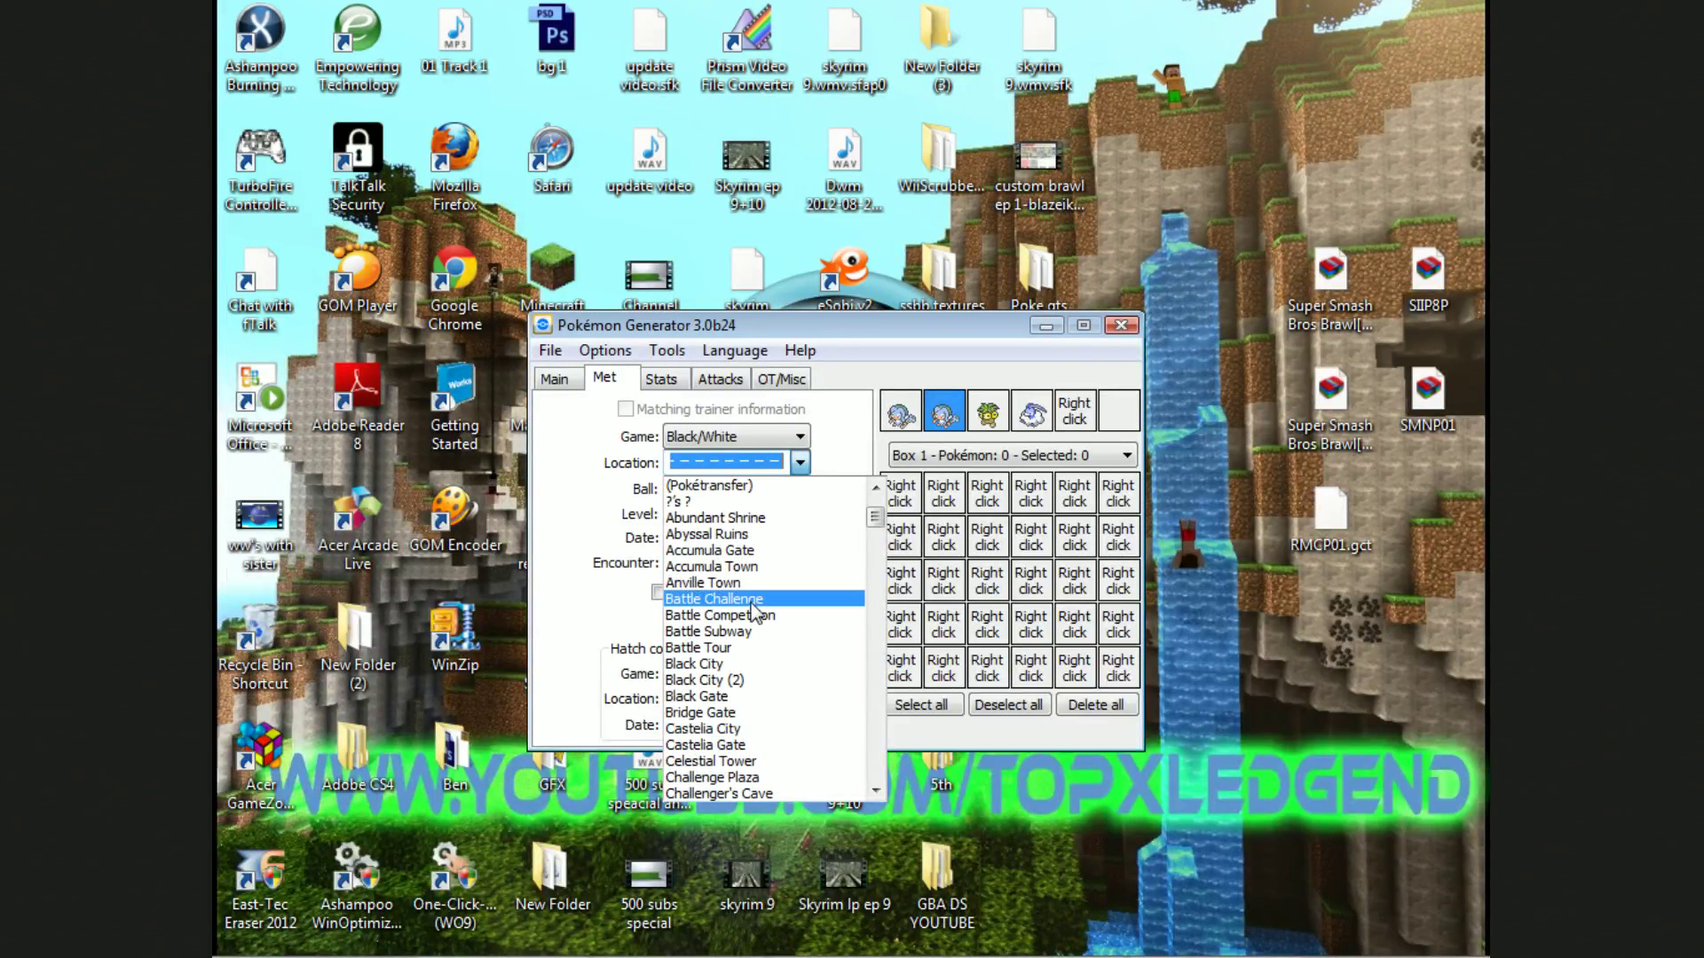
pyautogui.click(768, 485)
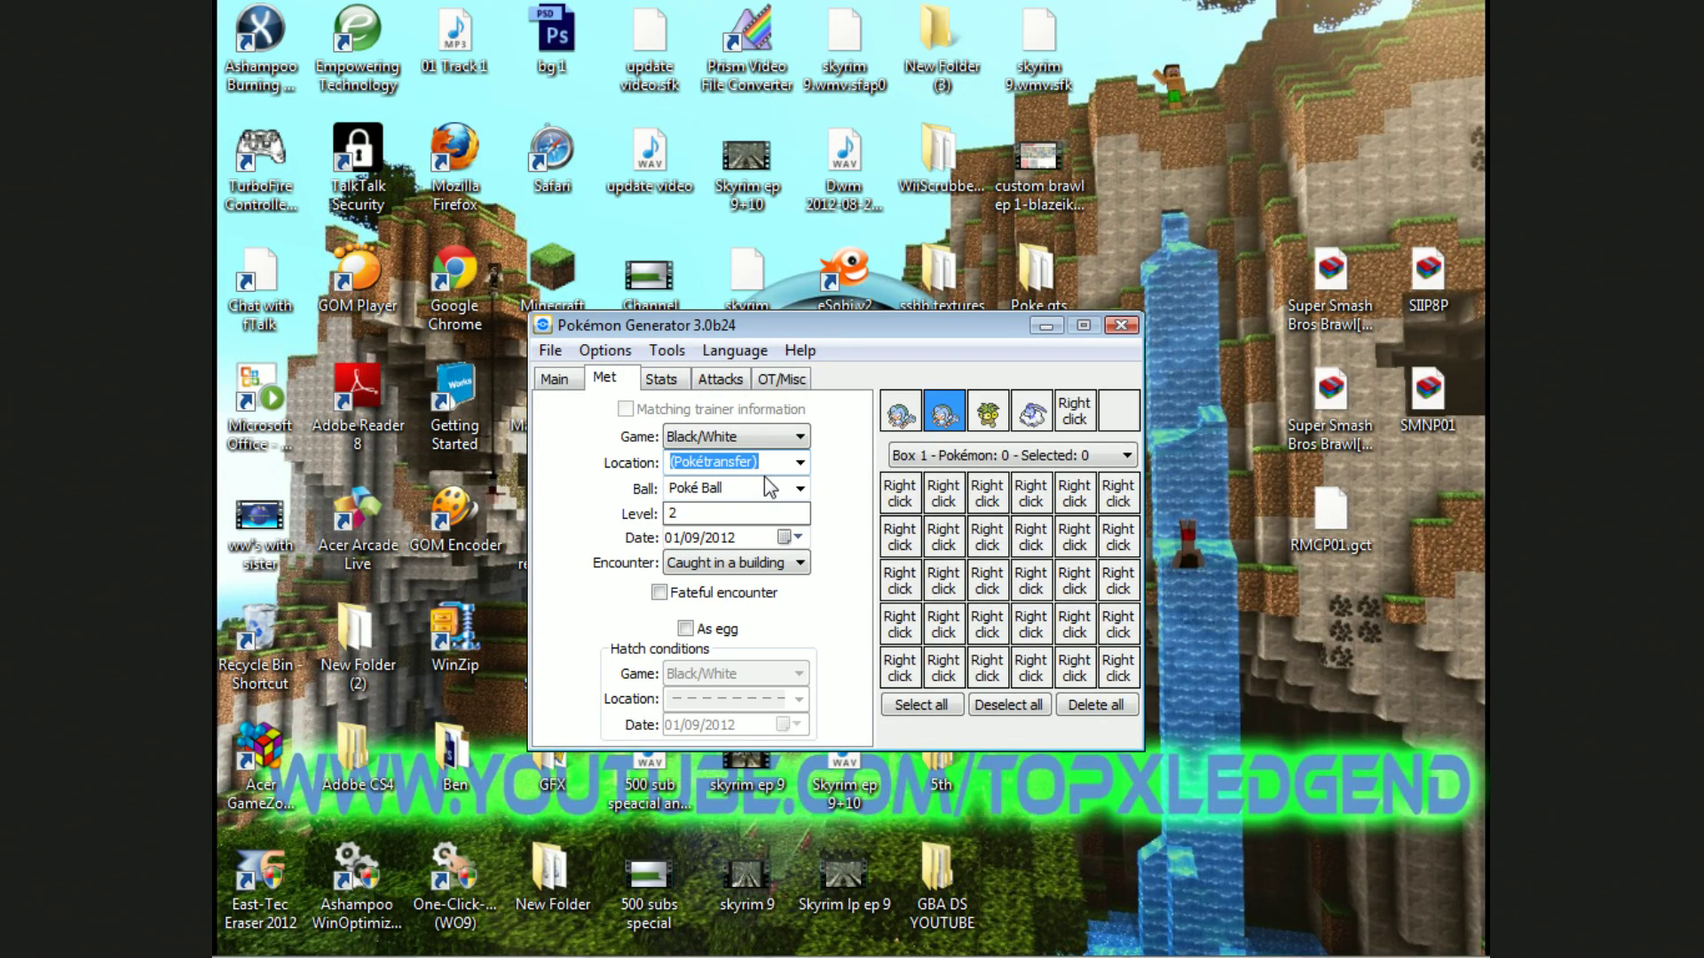
# Step: Review the Pineco's stats and main details, and set its fourth attack to Earthquake
pyautogui.click(674, 383)
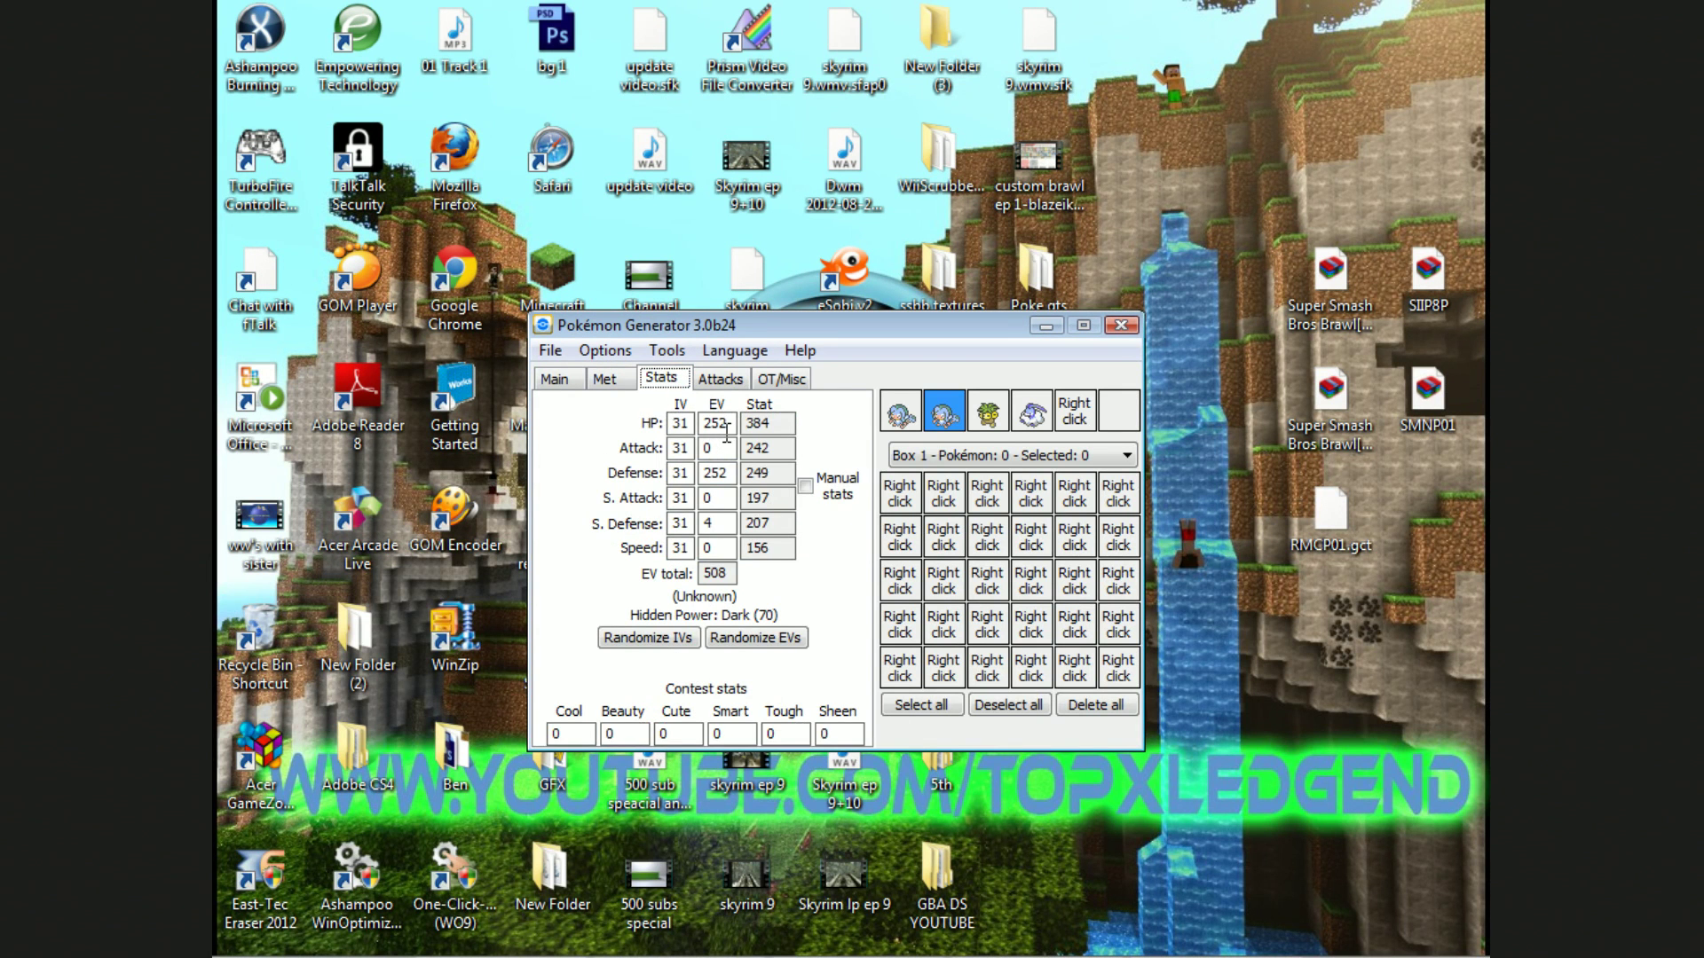
pyautogui.click(719, 388)
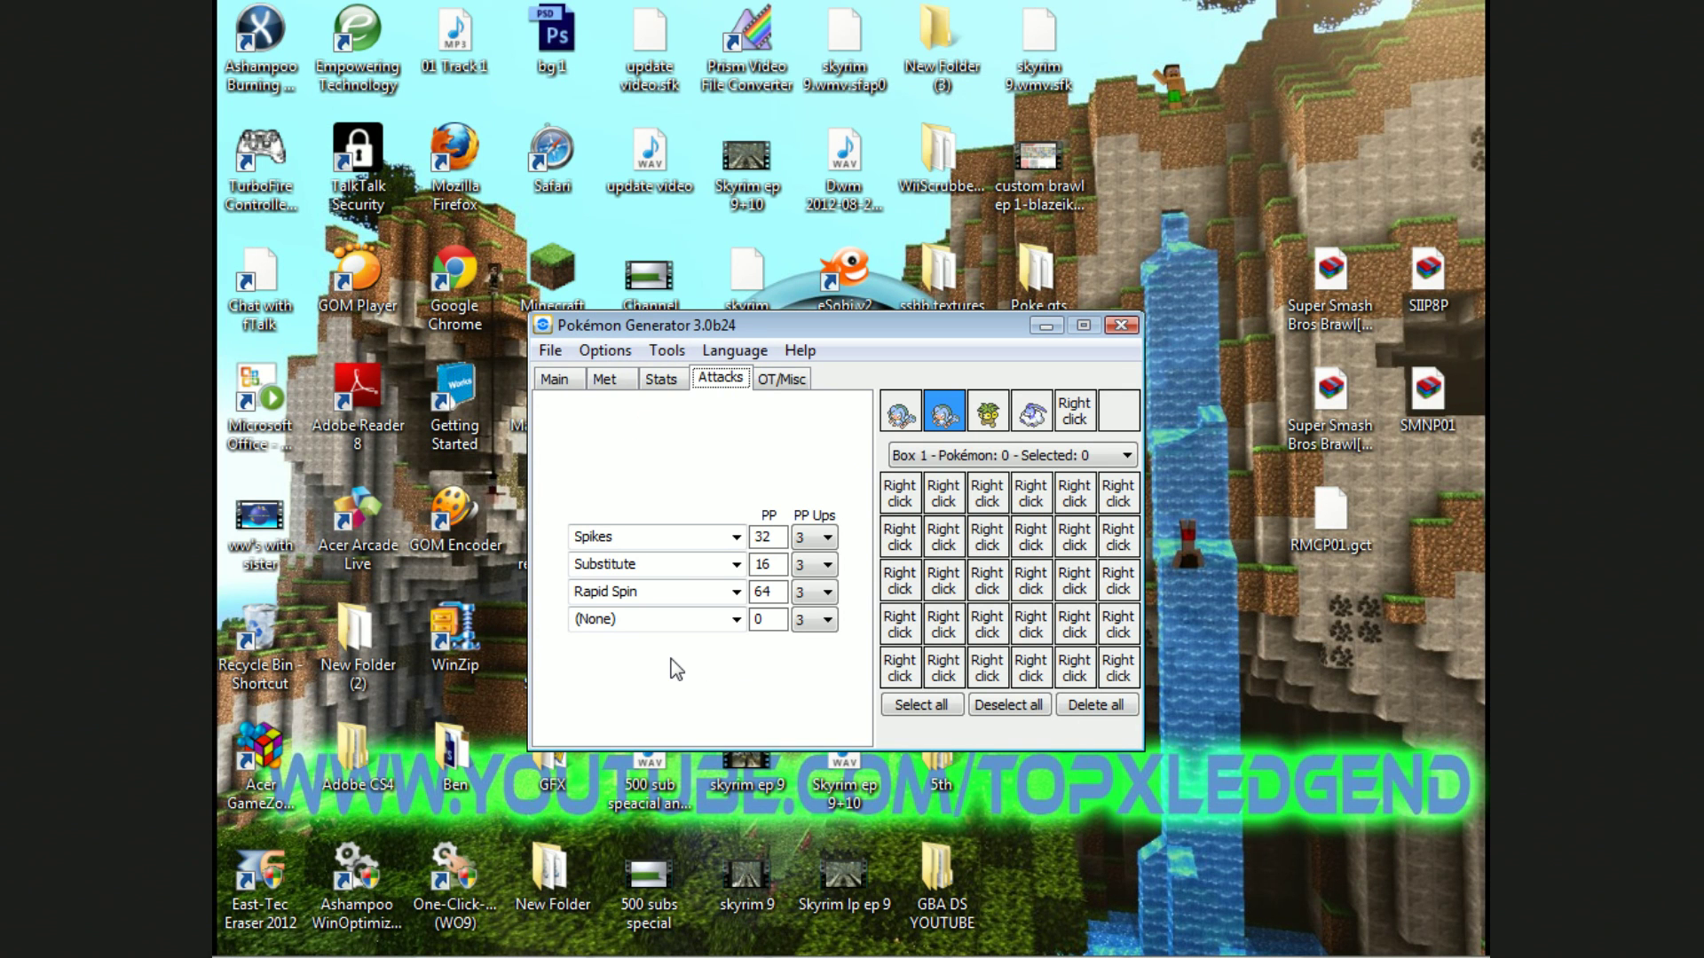
pyautogui.click(576, 383)
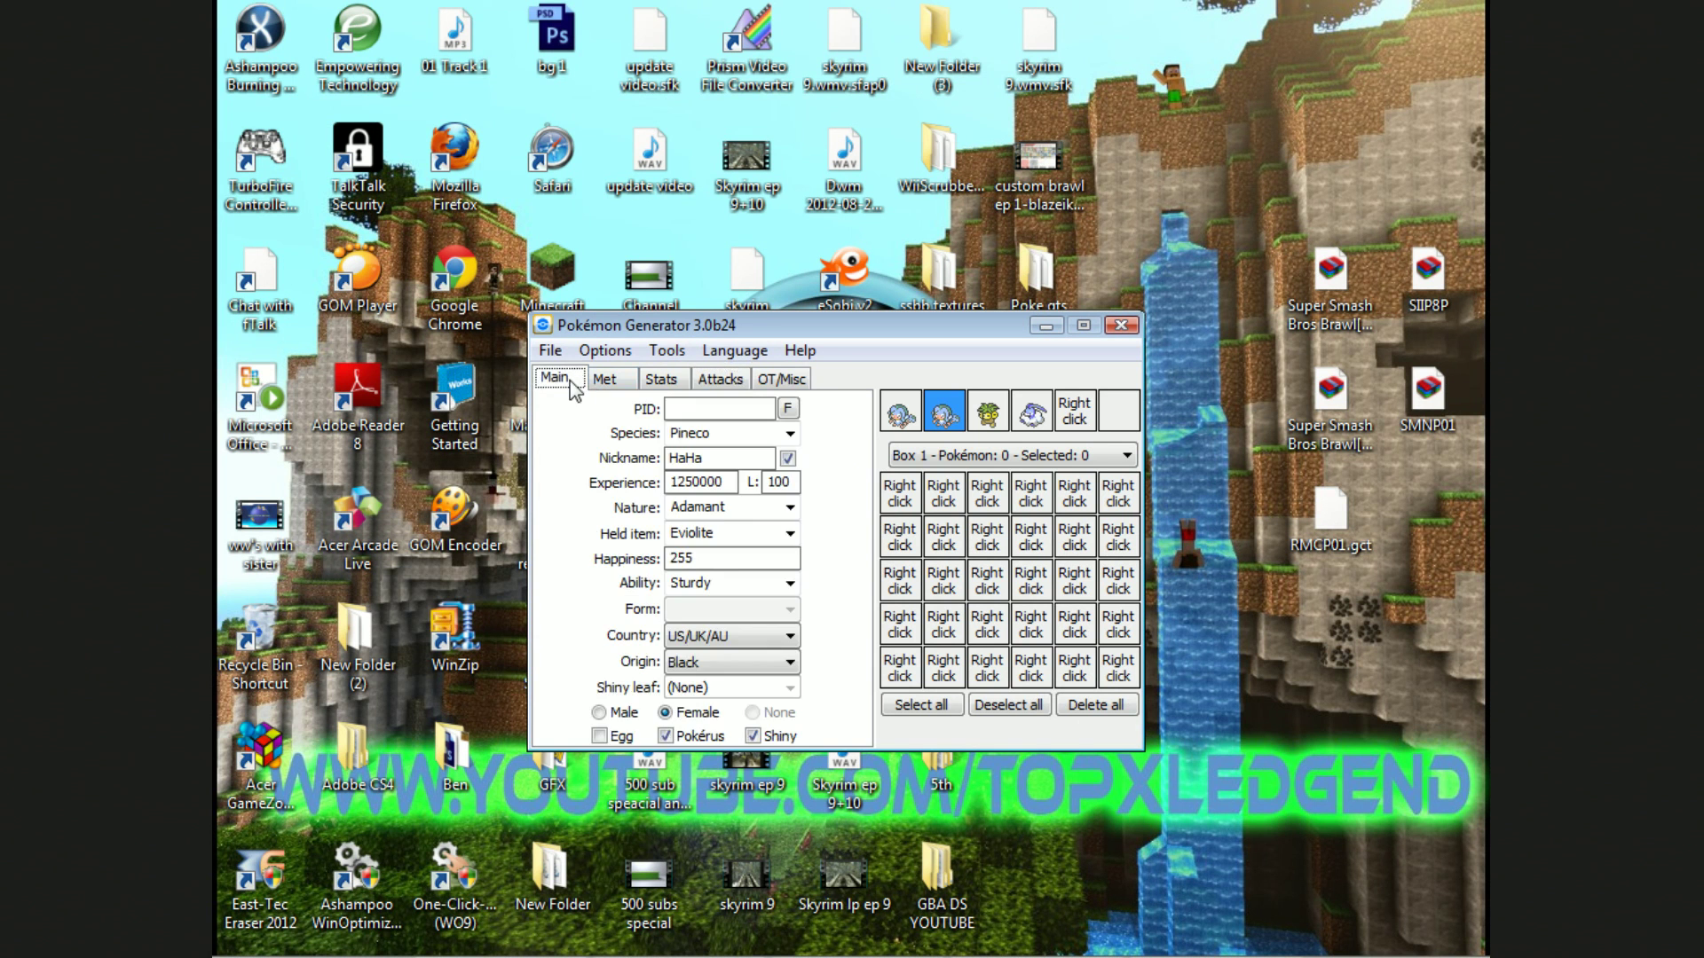
pyautogui.click(724, 379)
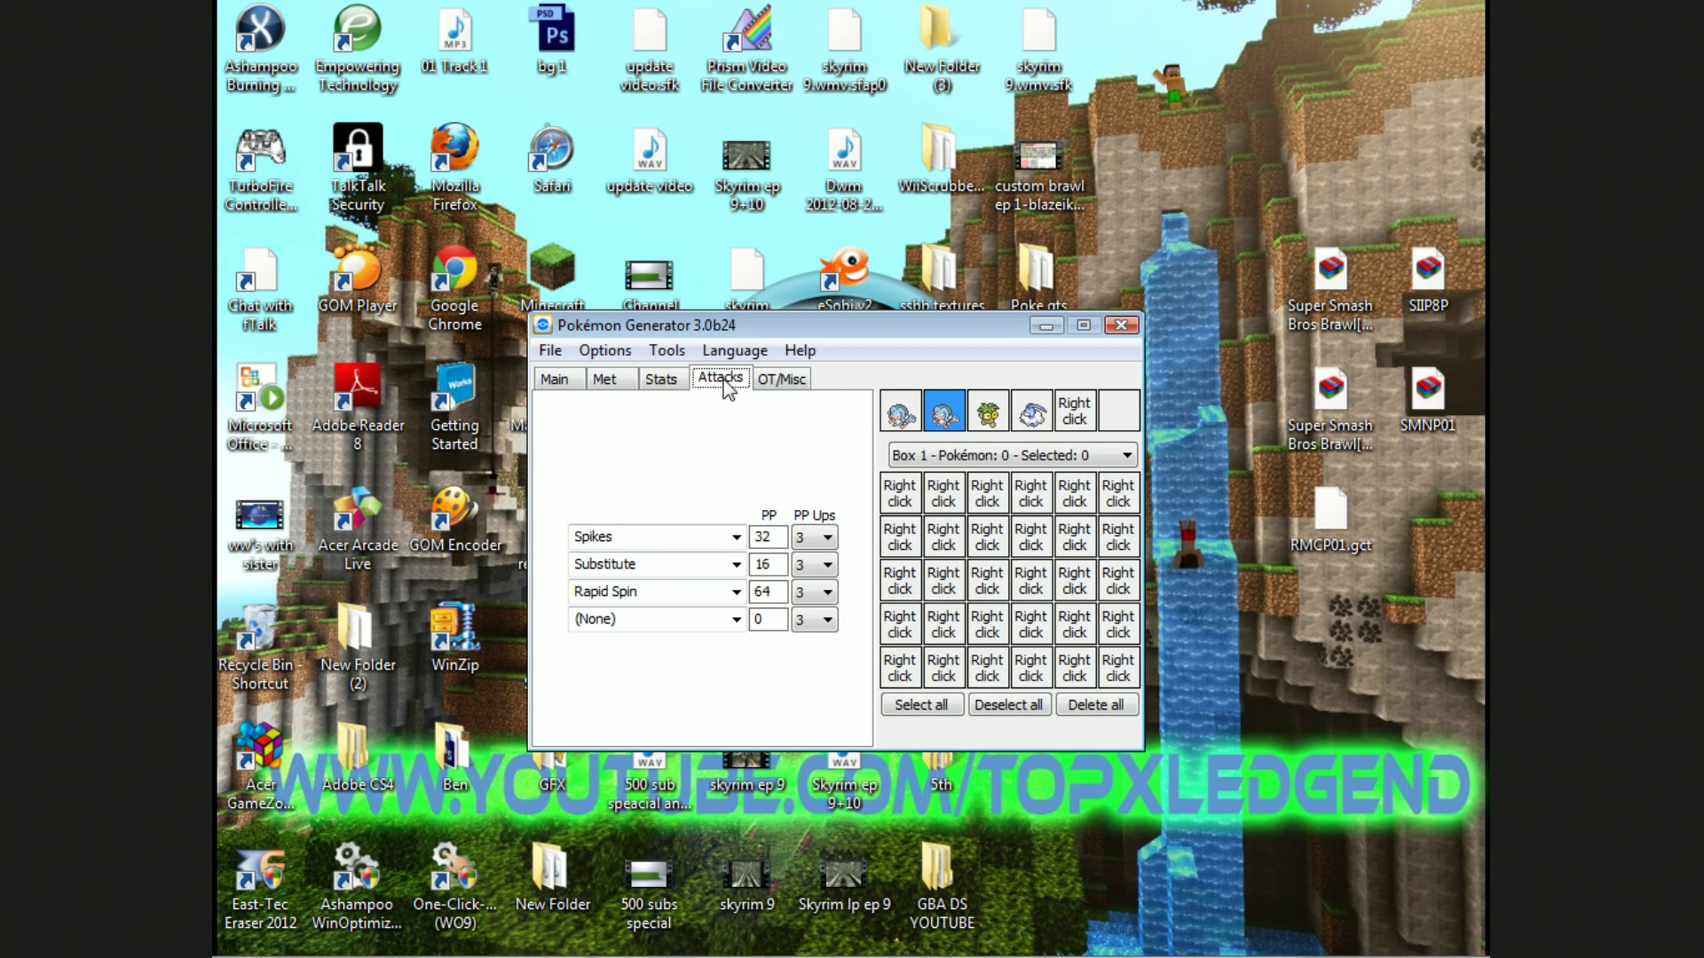
pyautogui.click(639, 591)
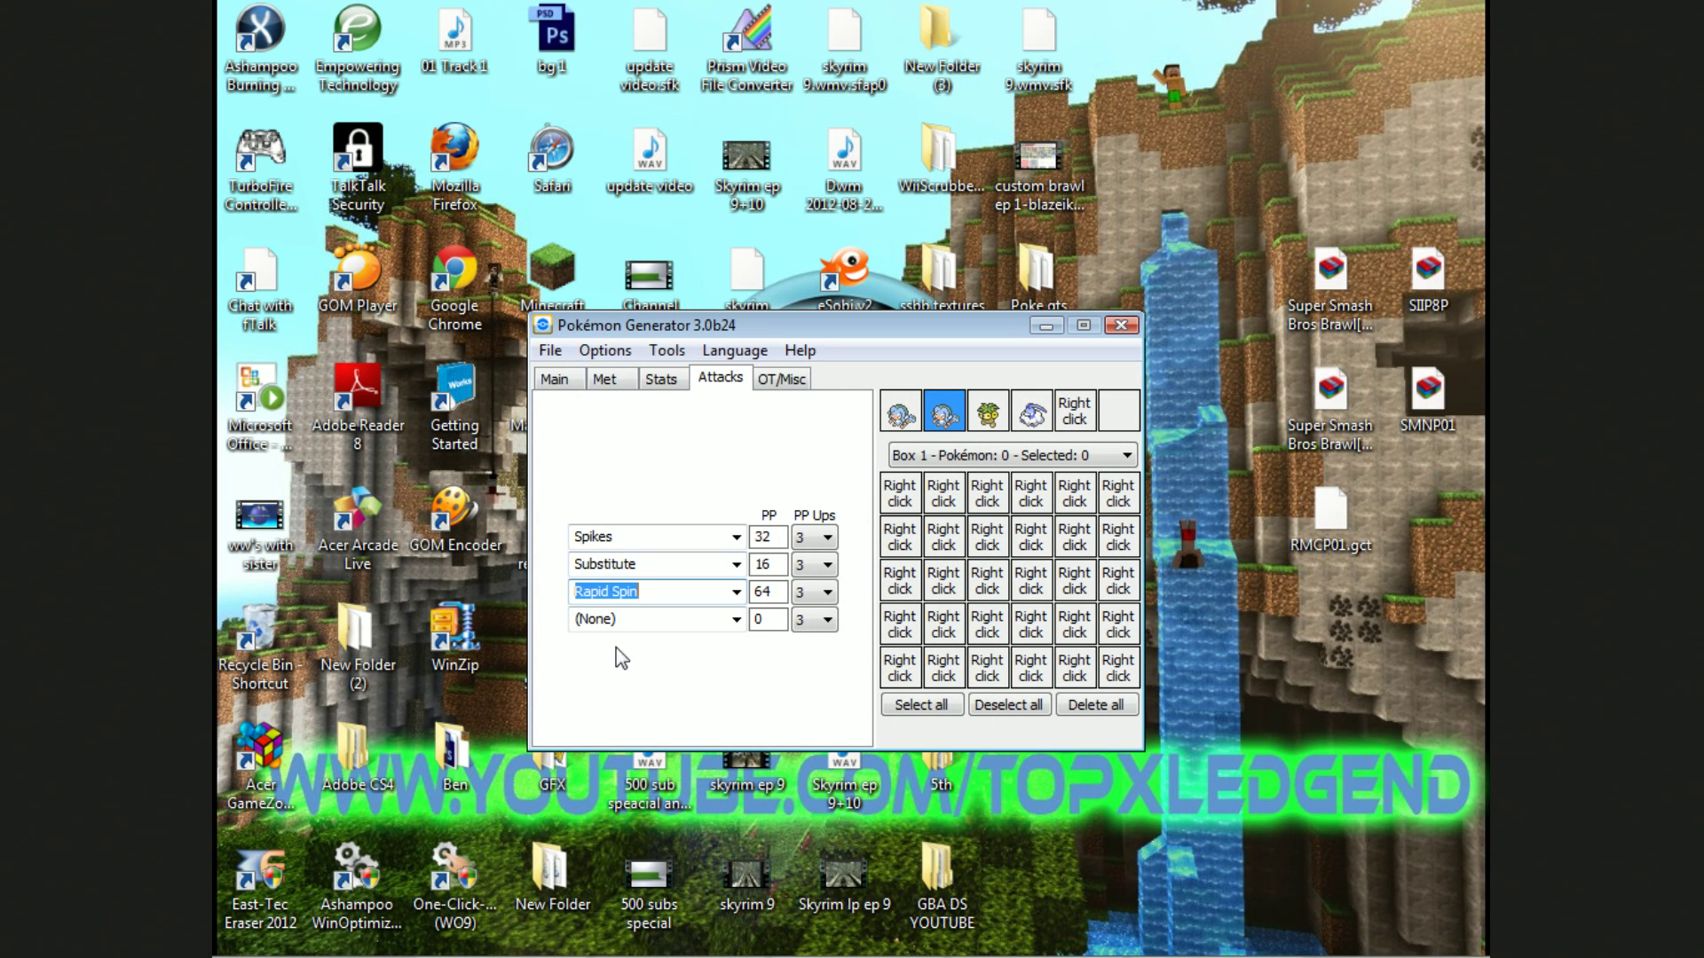
pyautogui.click(646, 619)
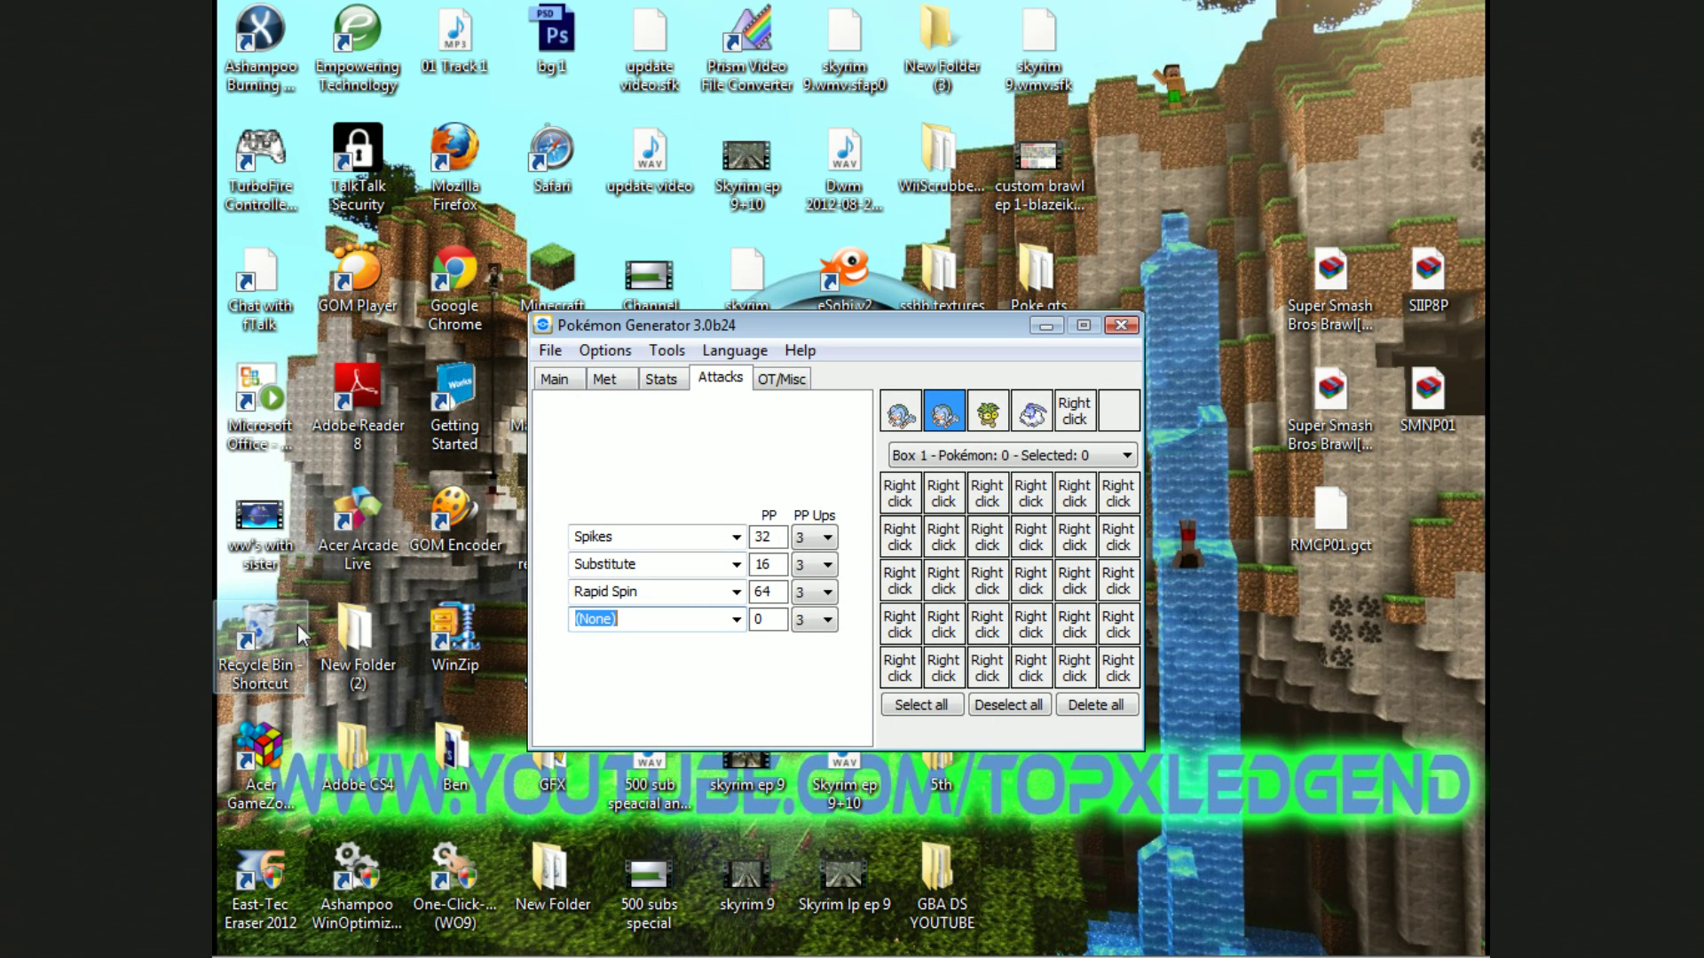
pyautogui.write('earthquake')
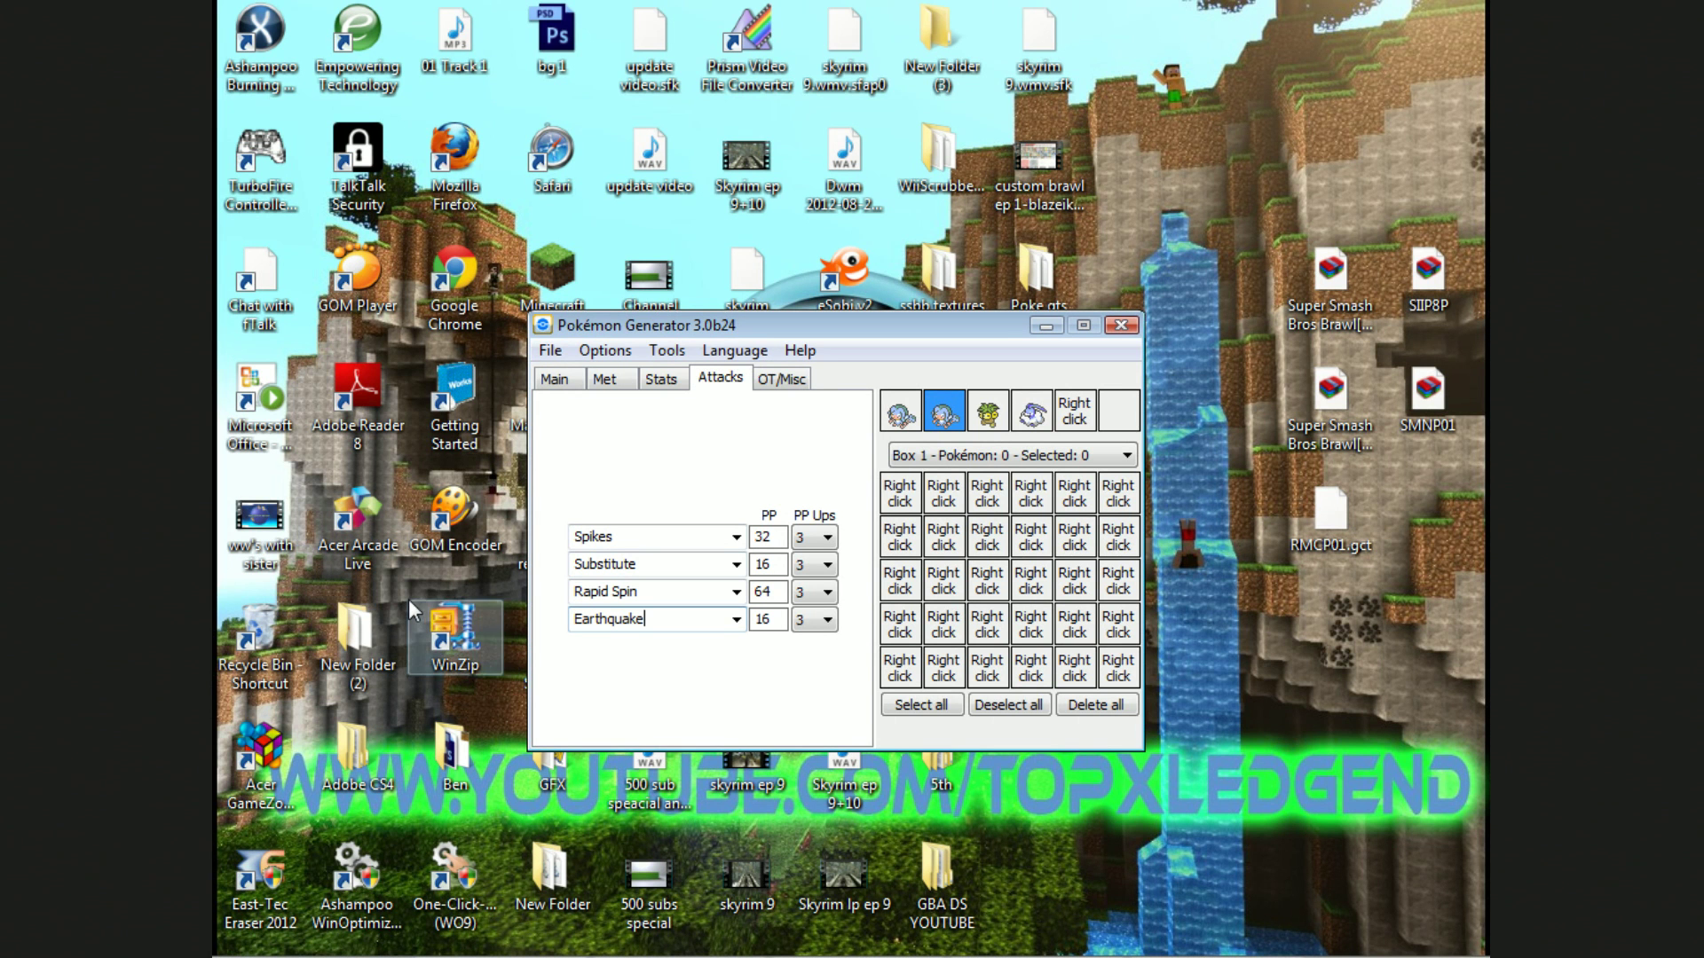
pyautogui.click(655, 378)
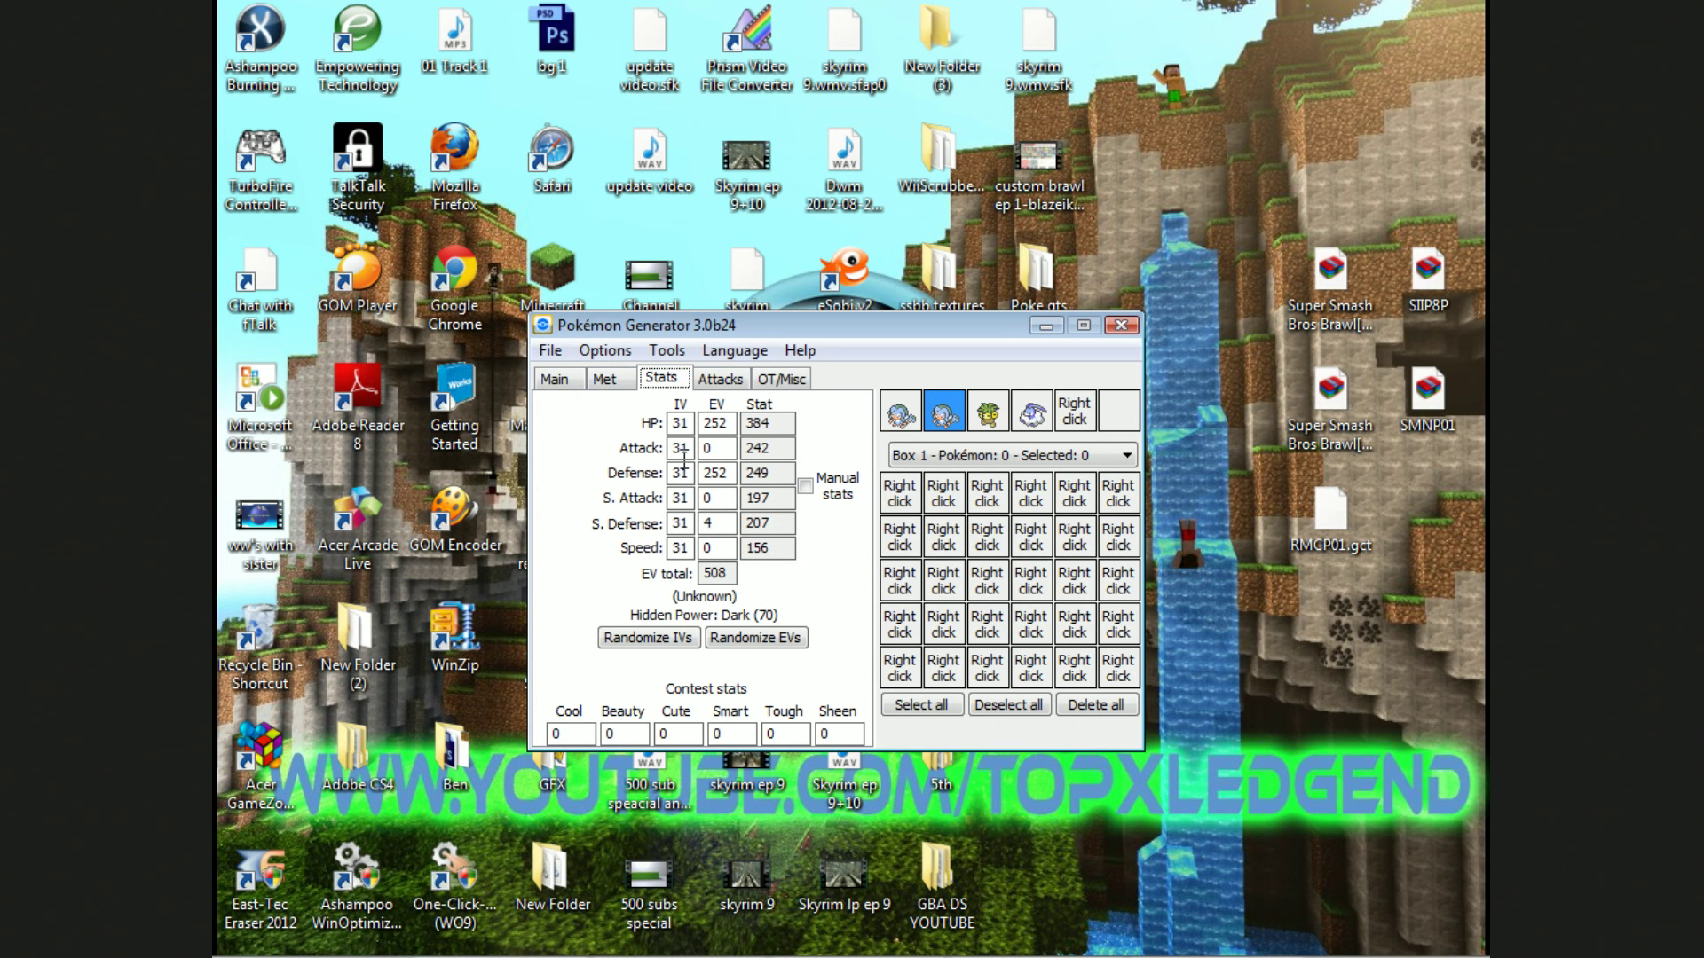
pyautogui.click(555, 380)
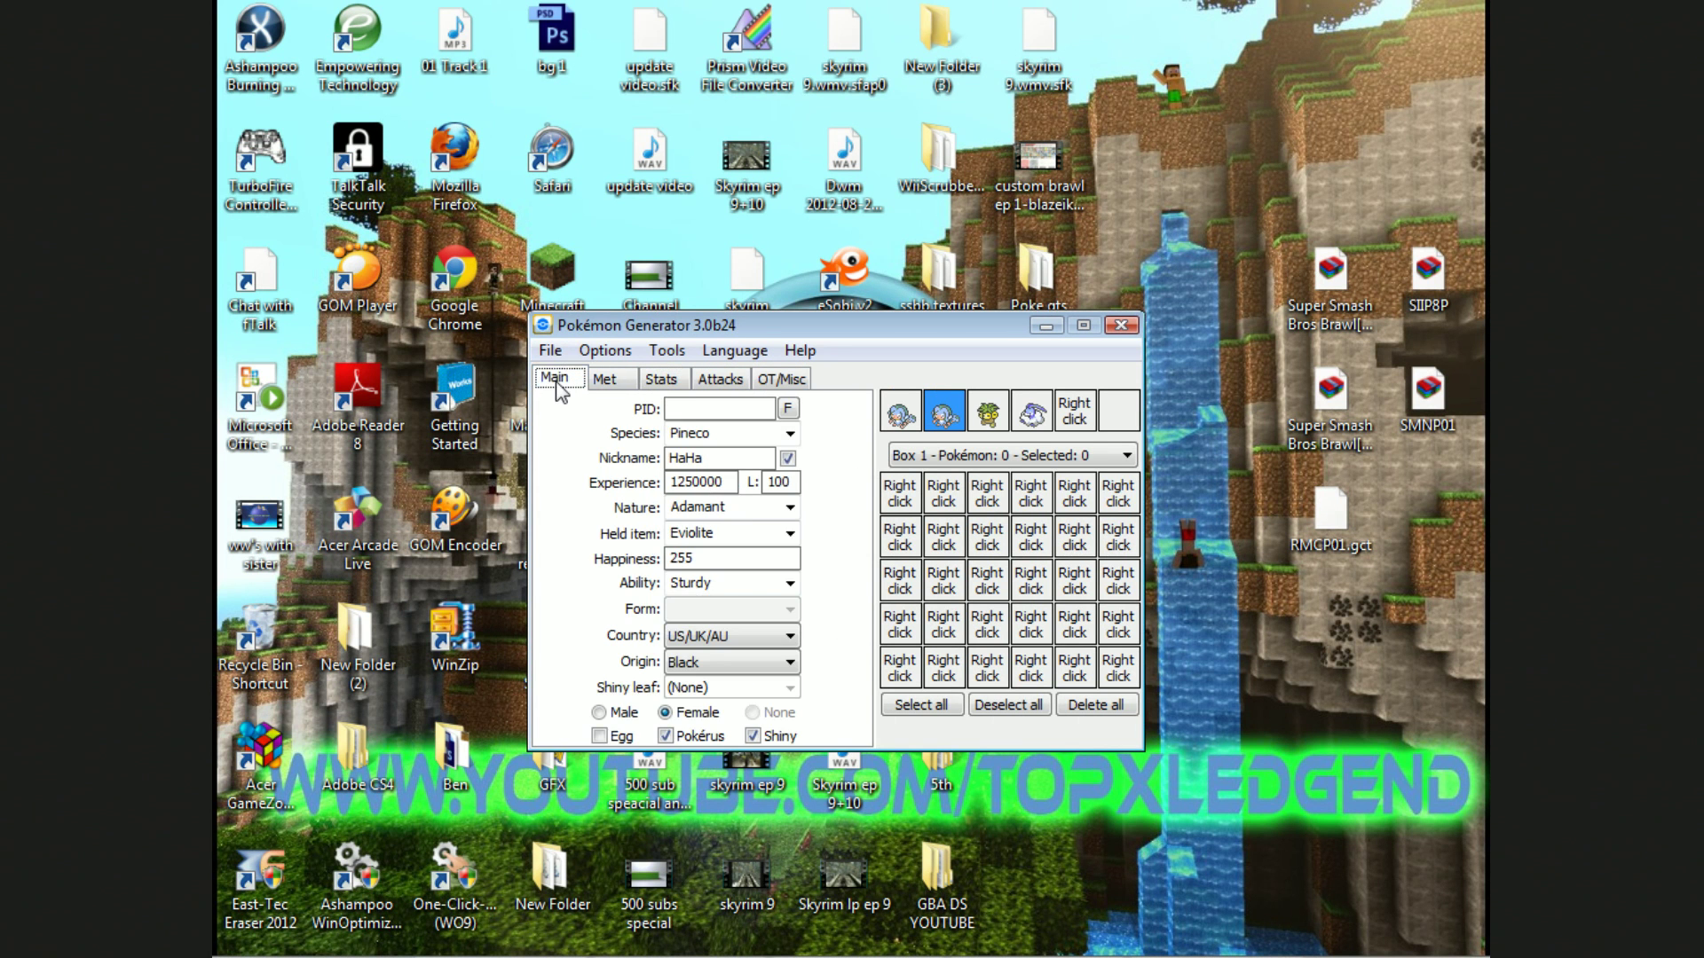
pyautogui.click(787, 408)
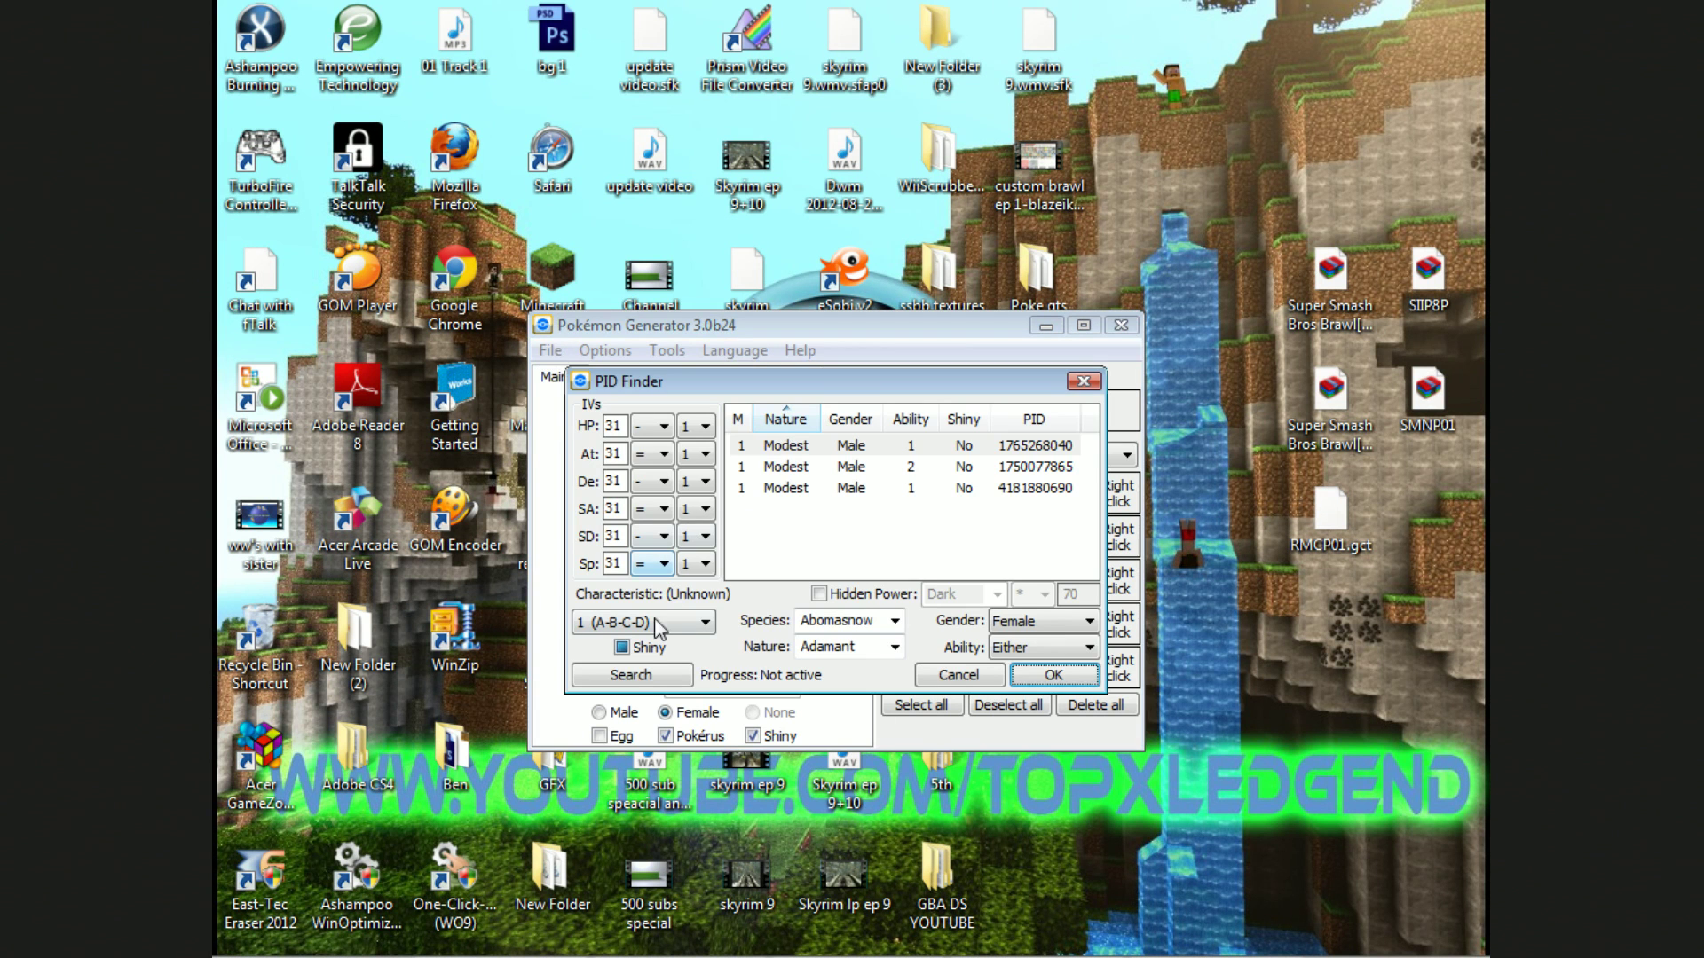
pyautogui.click(635, 680)
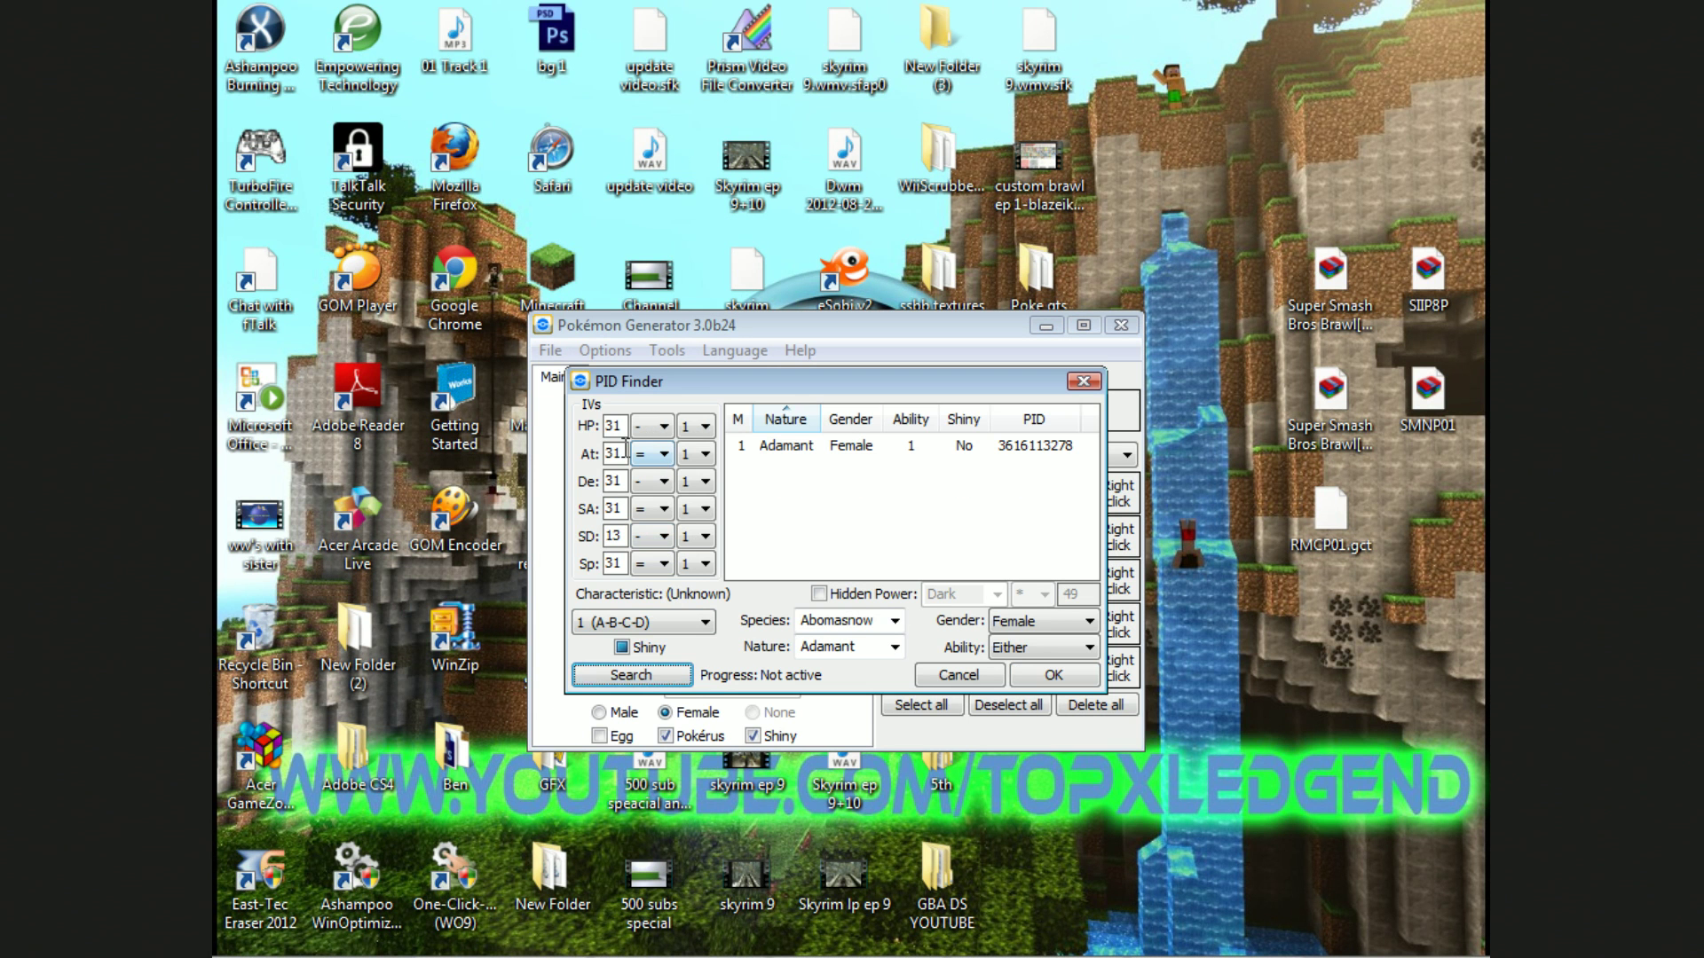
pyautogui.doubleClick(625, 543)
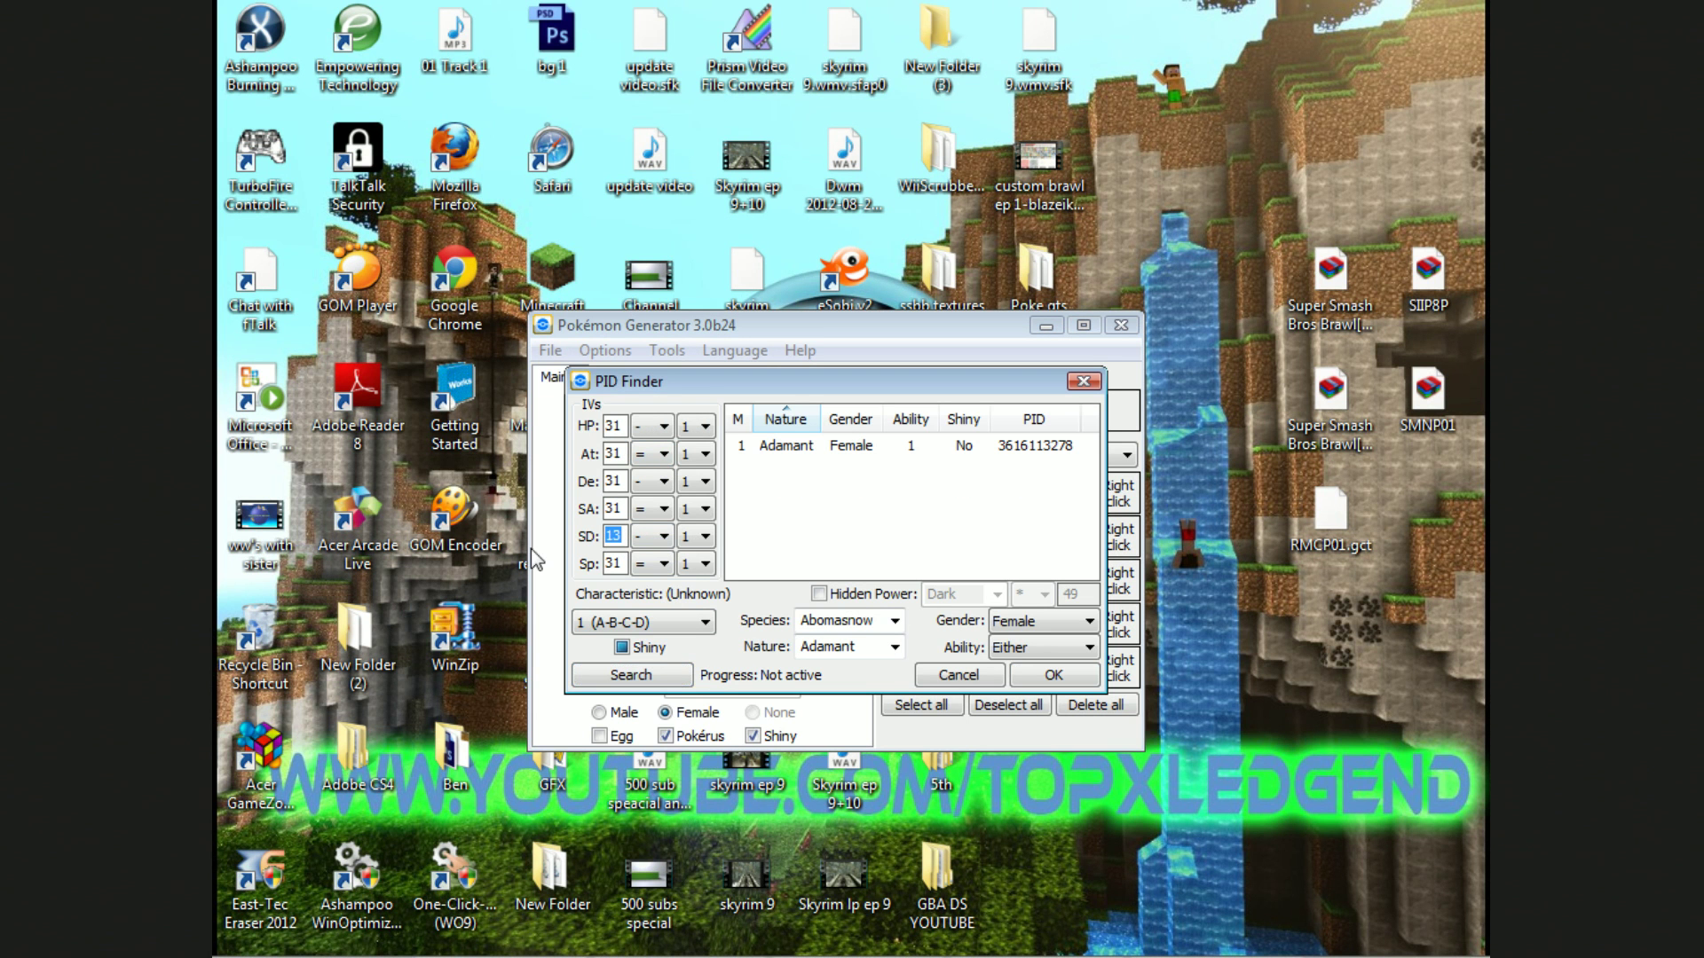
pyautogui.click(854, 446)
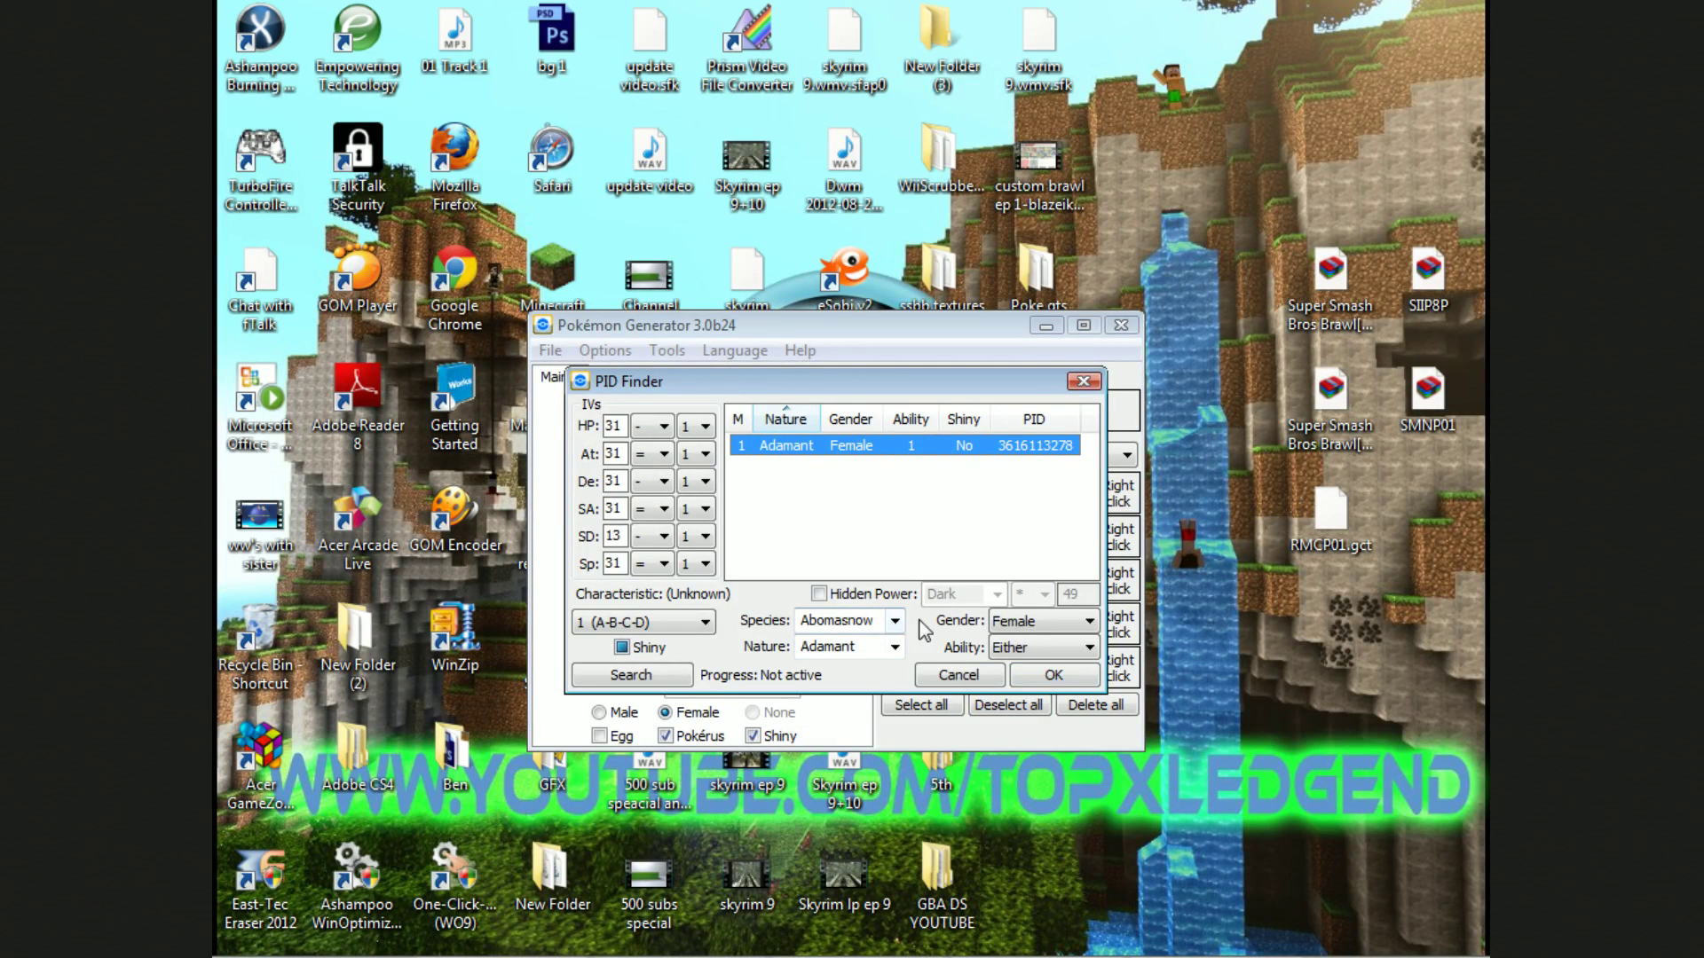
pyautogui.click(948, 672)
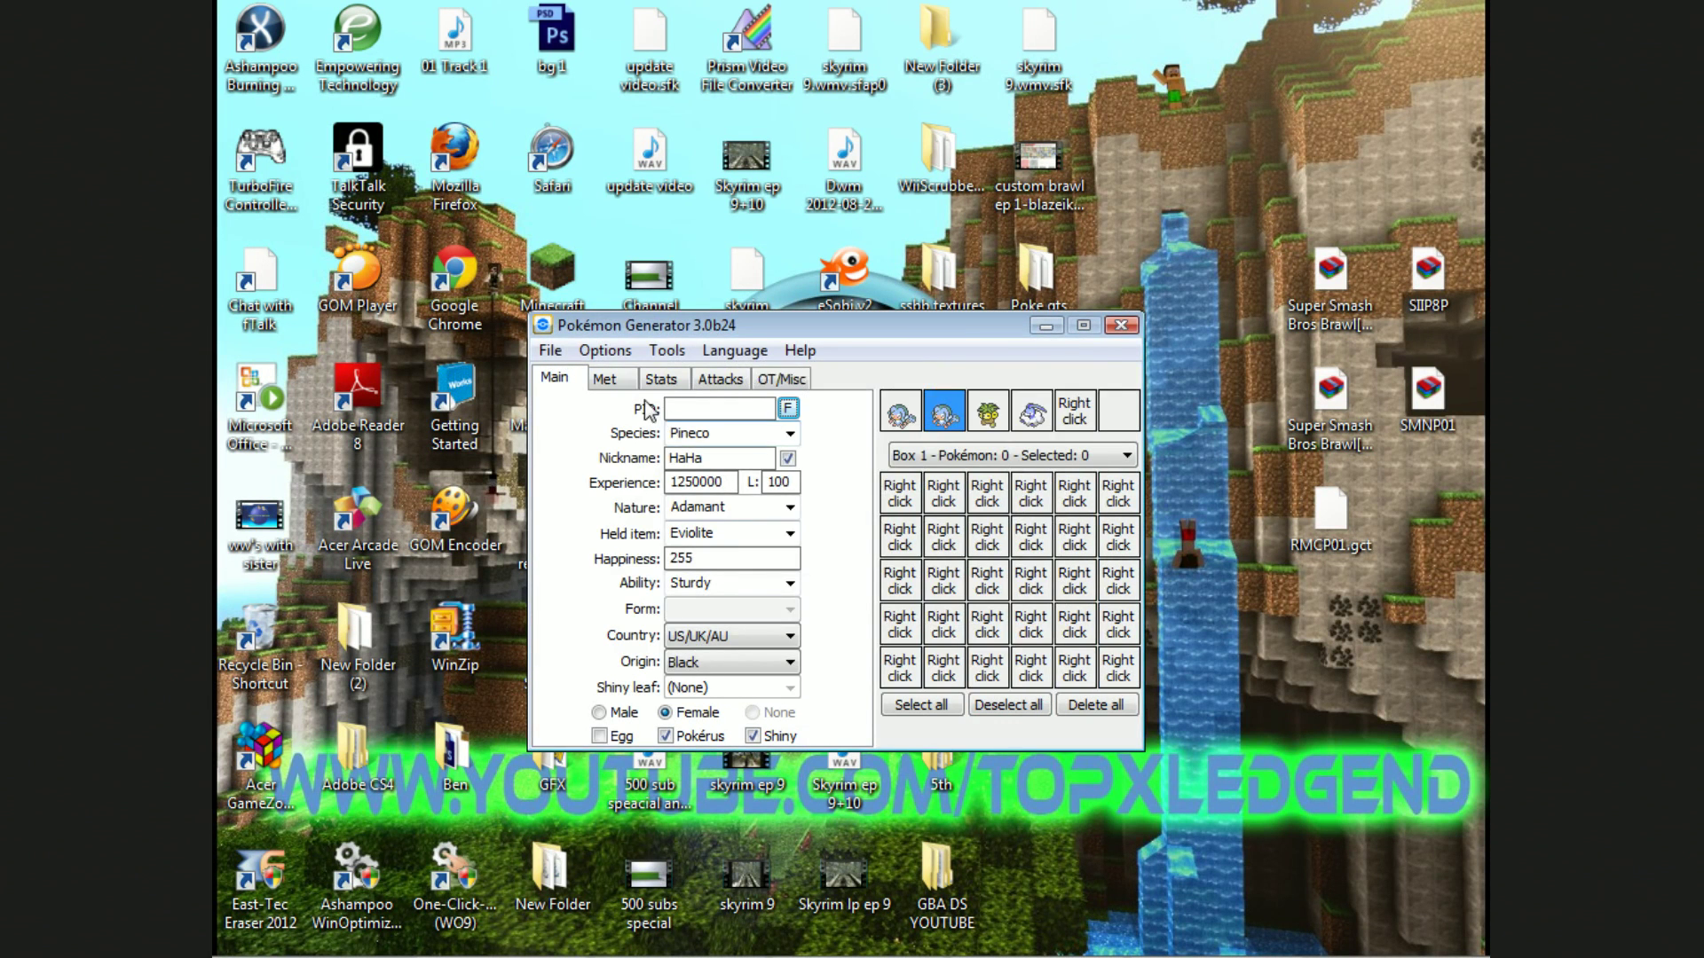
# Step: Search the PID Finder for an Adamant Pineco with the species set to Pineco, and apply the female result
pyautogui.click(788, 408)
pyautogui.click(896, 620)
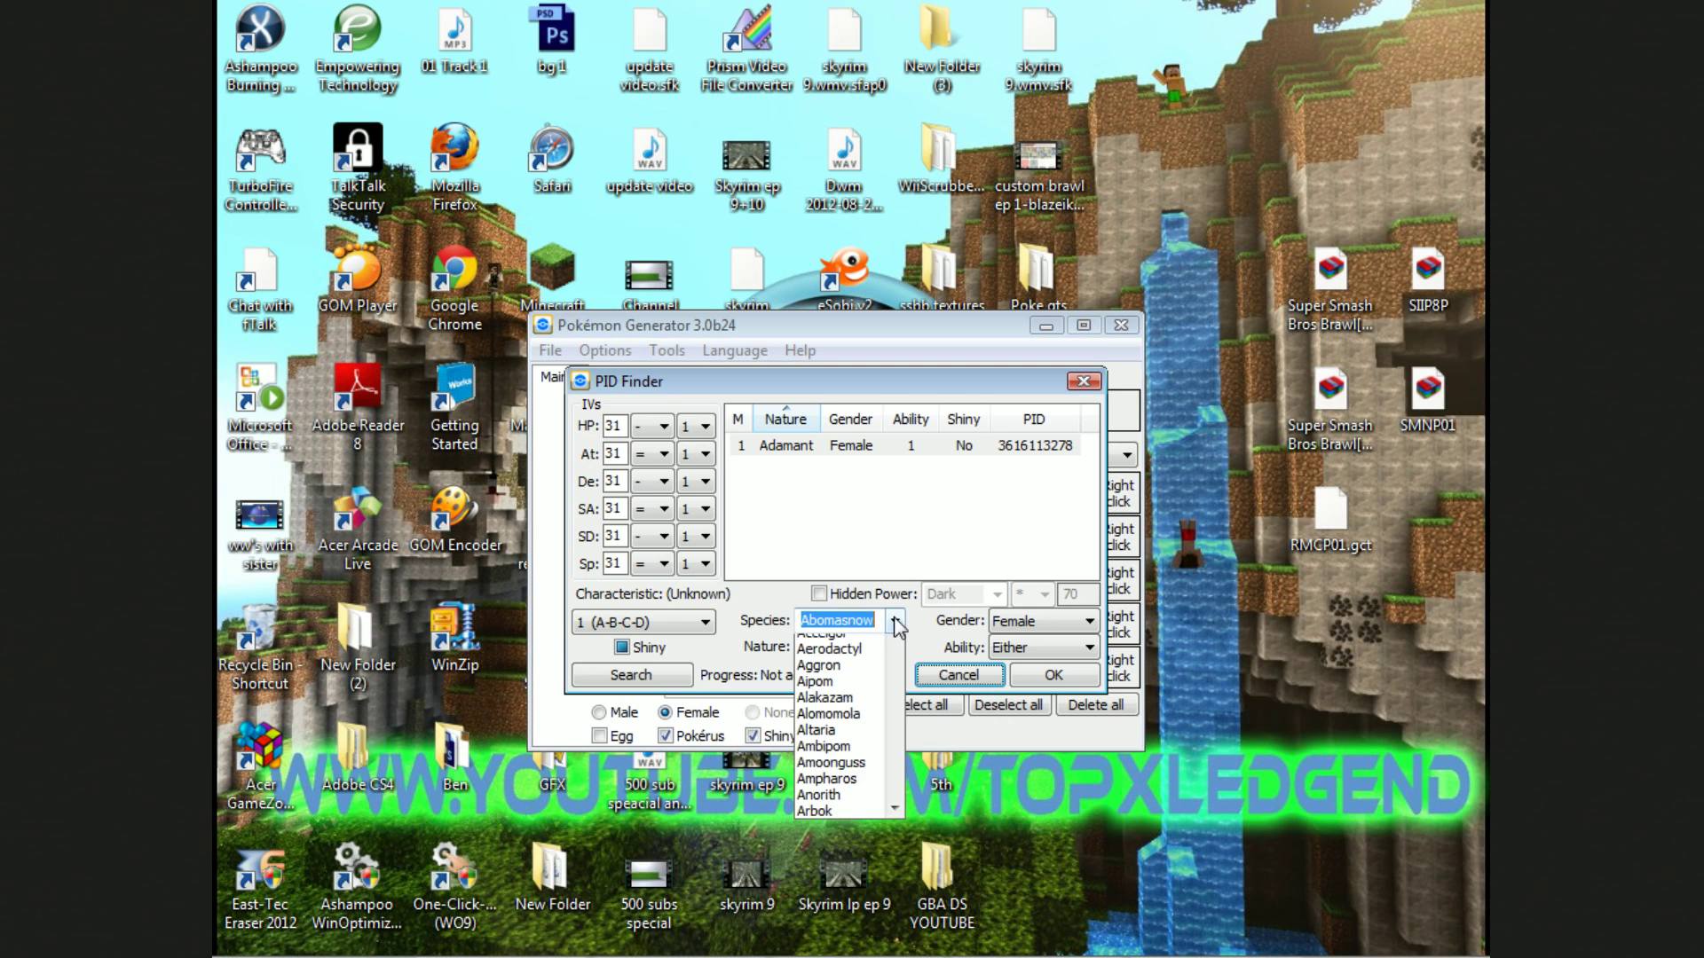
pyautogui.write('Pineco')
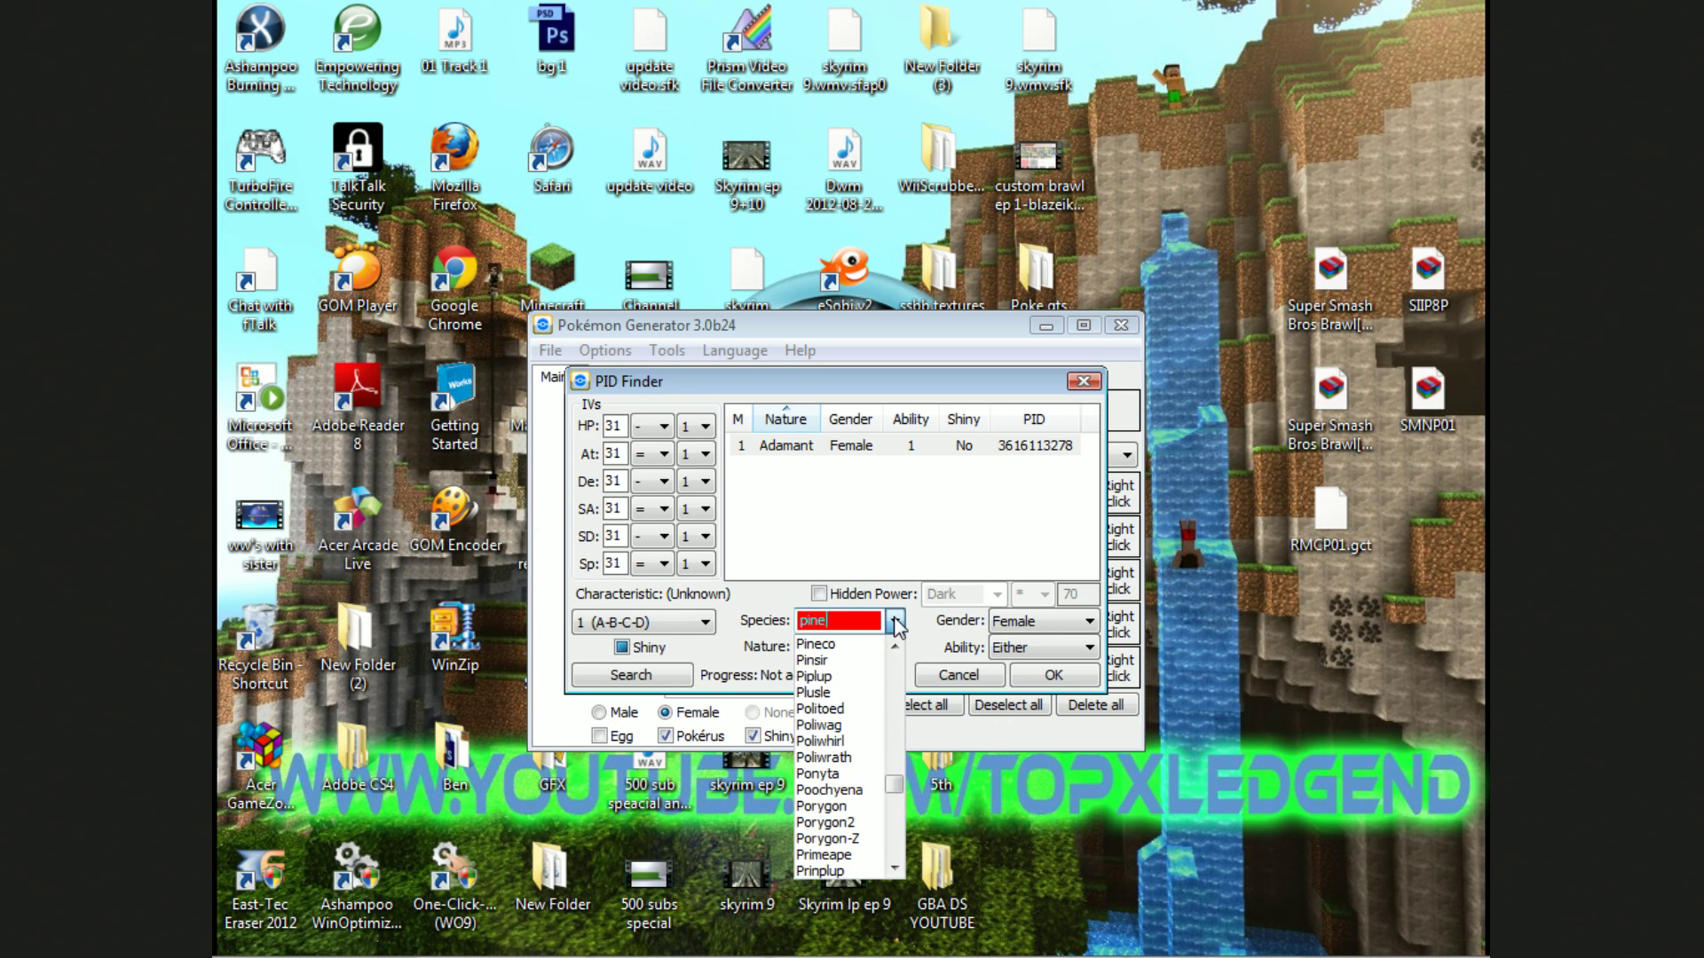
pyautogui.click(896, 622)
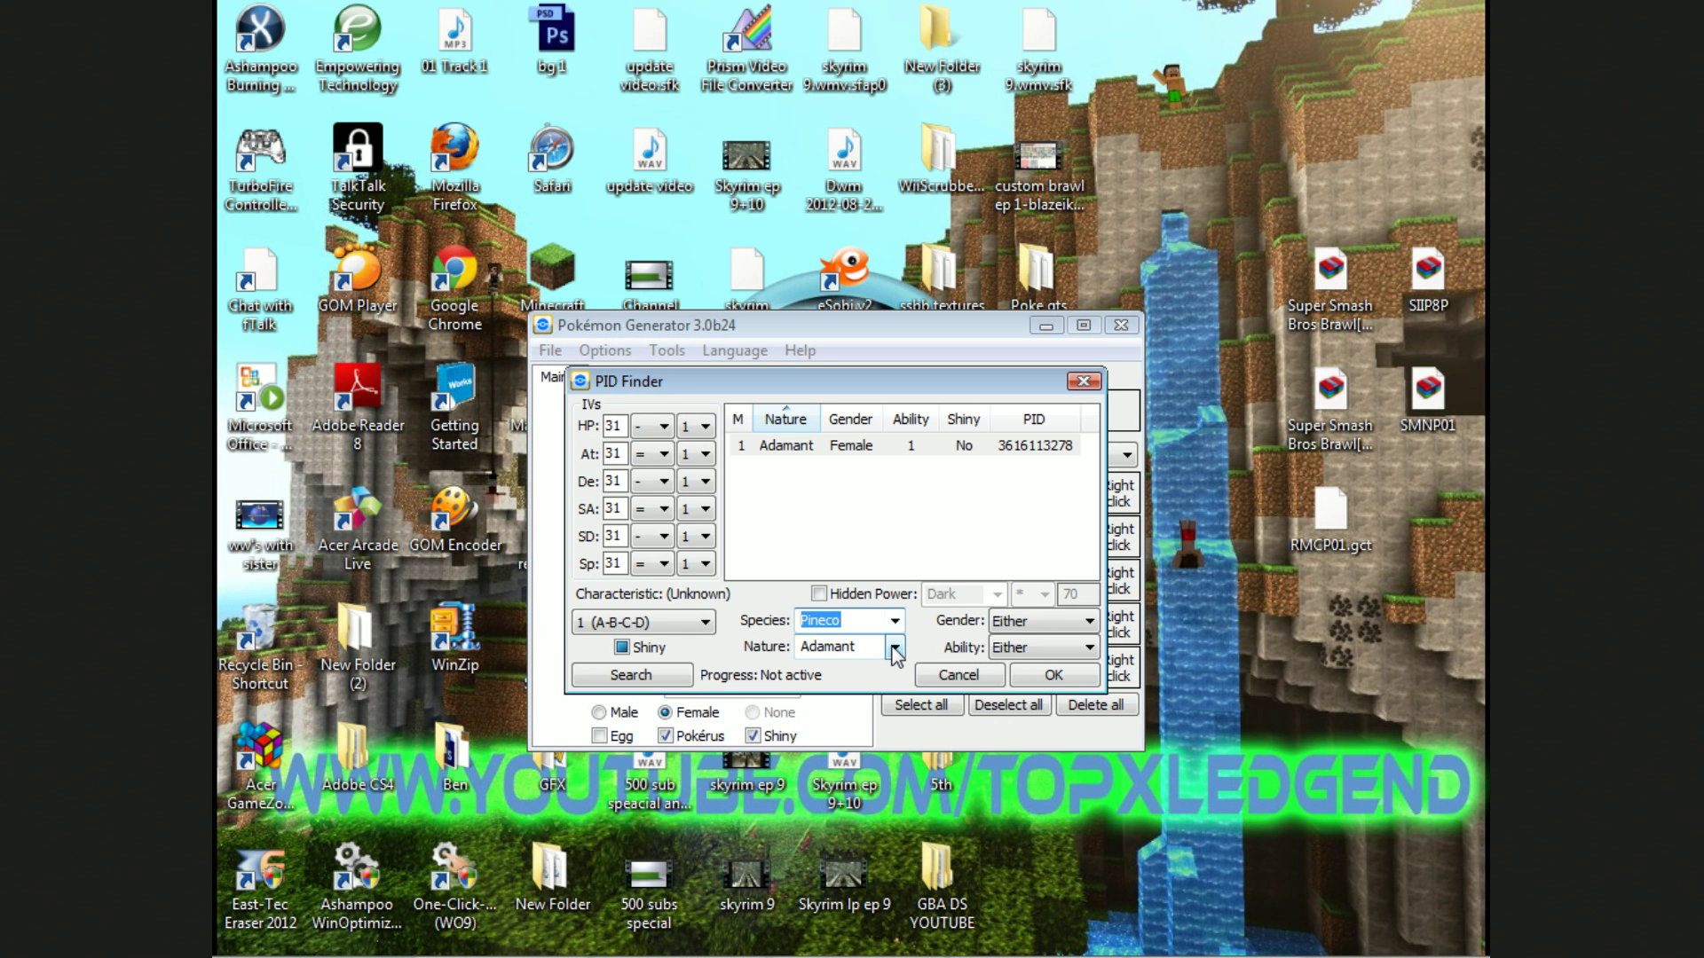
pyautogui.click(675, 679)
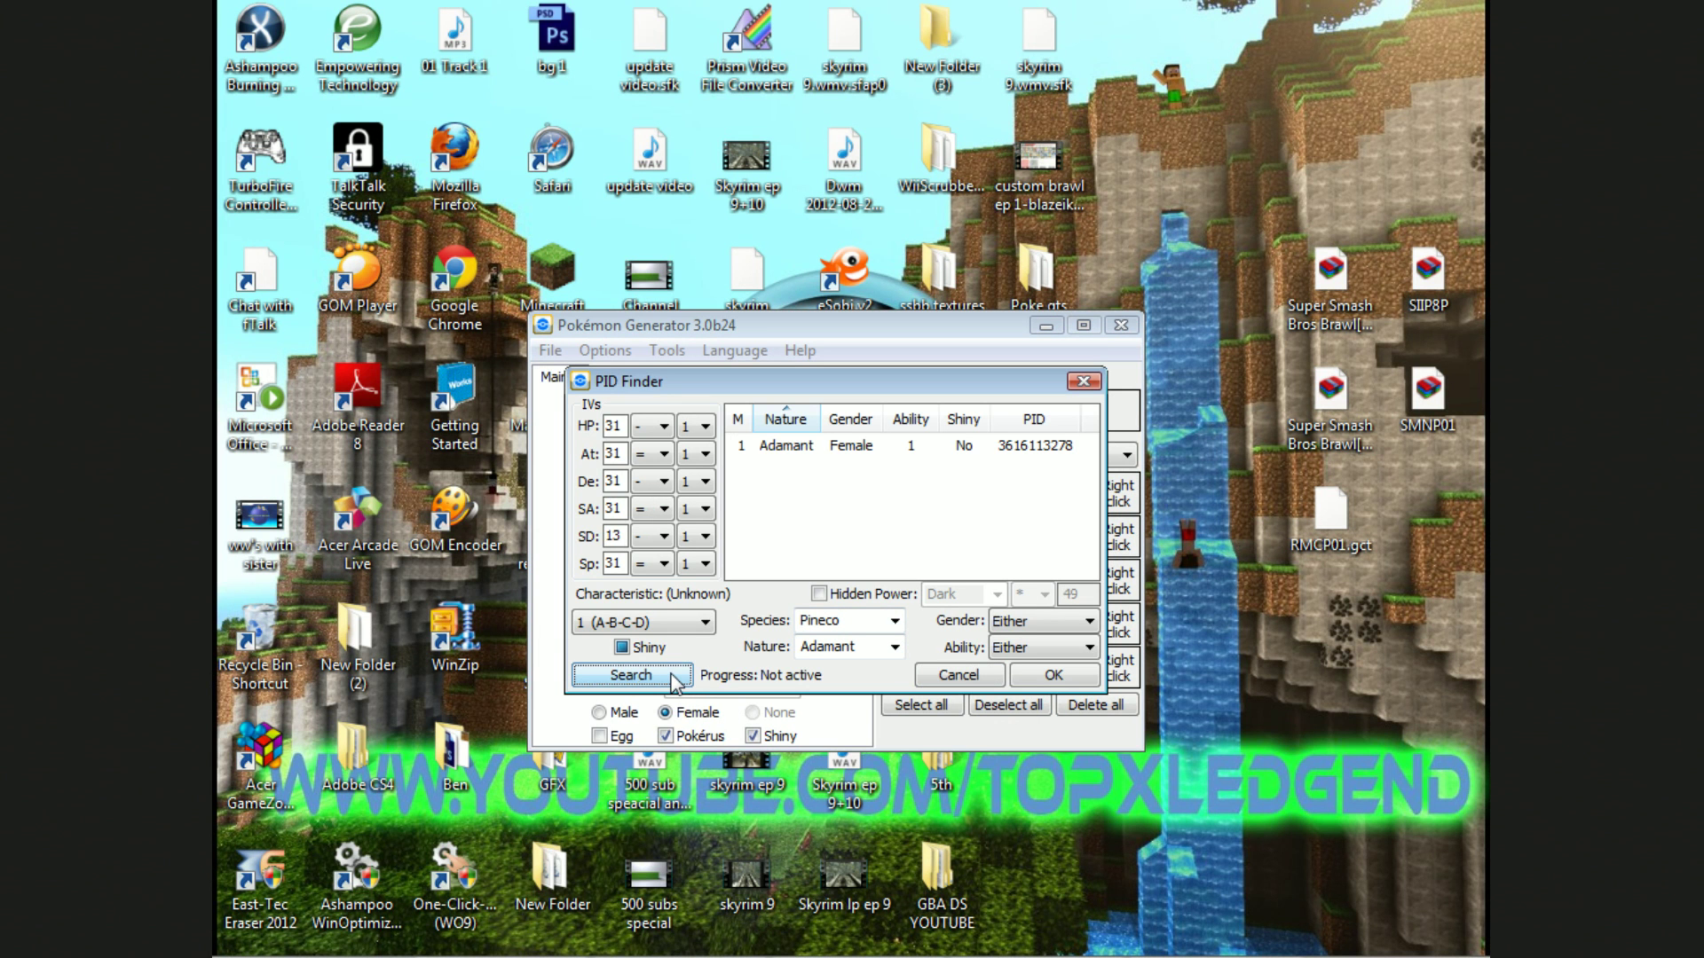
pyautogui.click(885, 445)
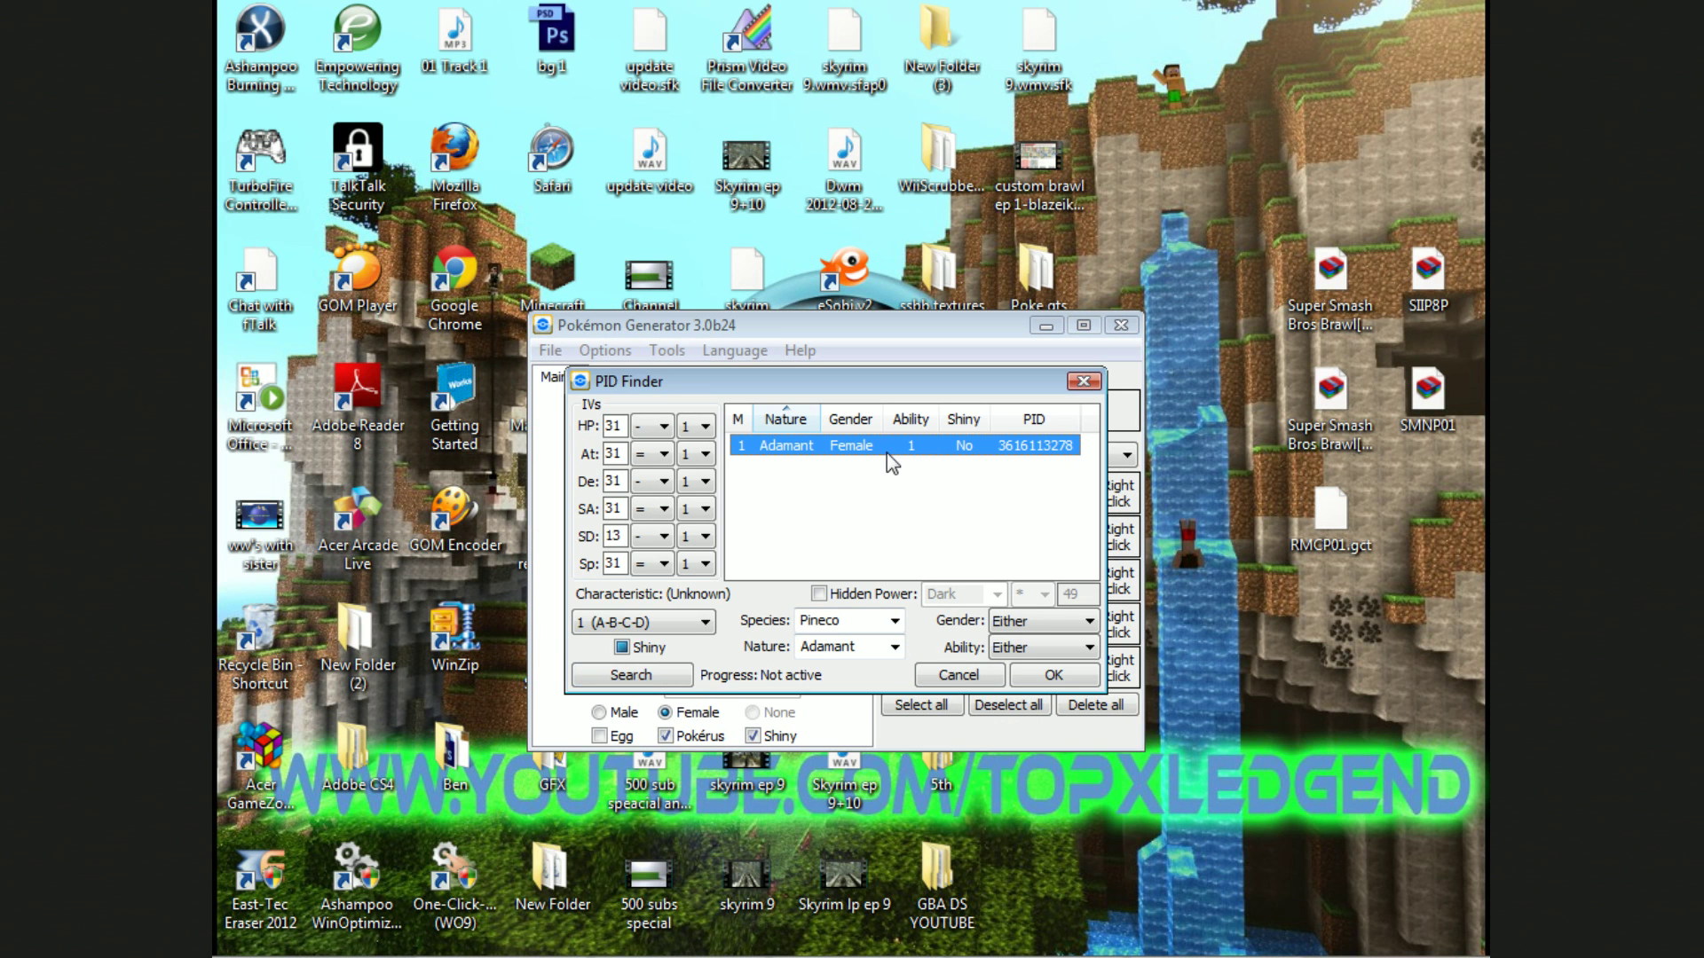
pyautogui.click(1053, 674)
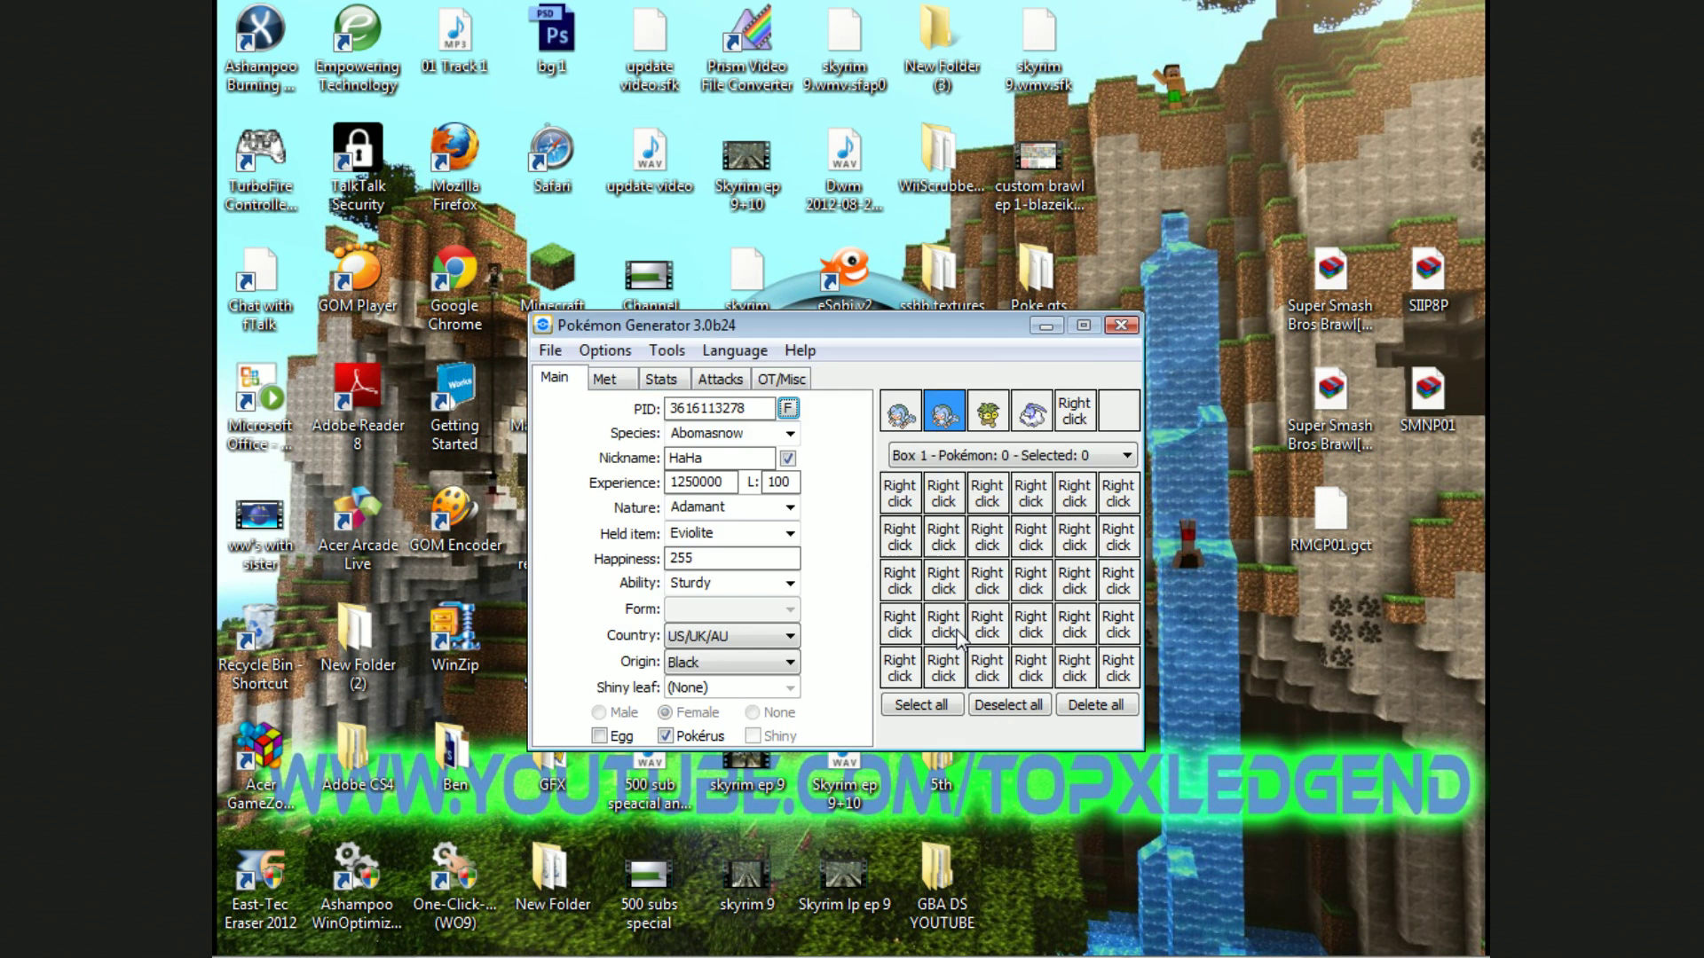
# Step: Review the Pokémon's met details, stats, main details, attacks and trainer information
pyautogui.click(626, 380)
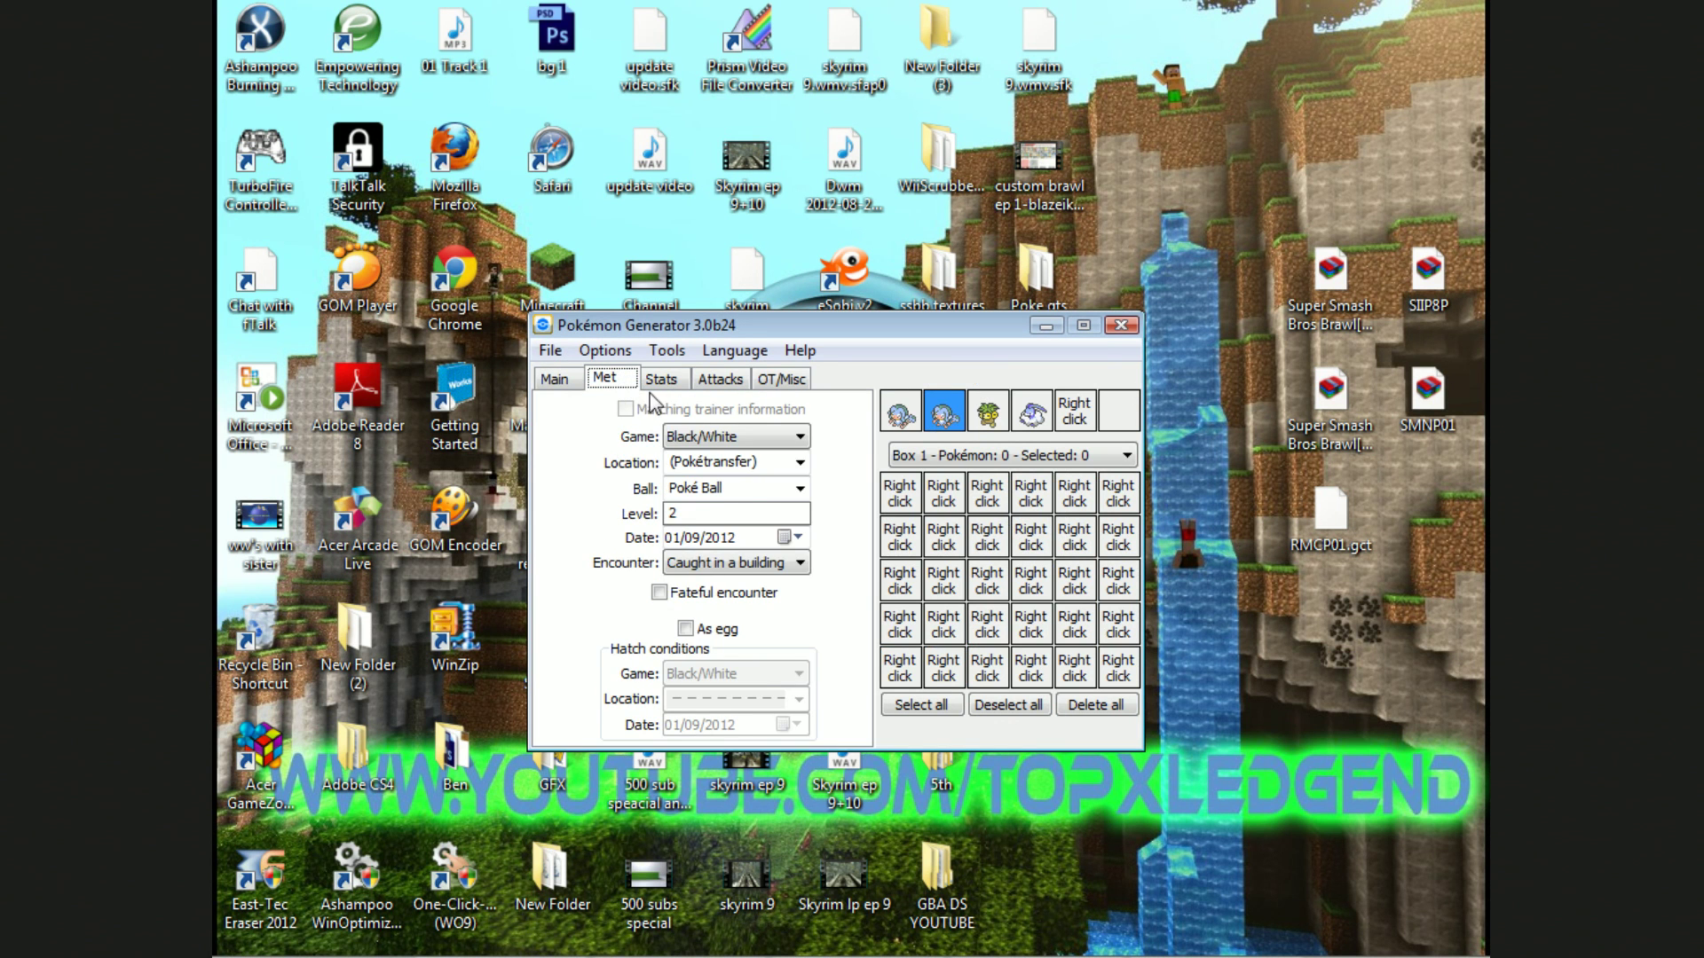
pyautogui.click(672, 392)
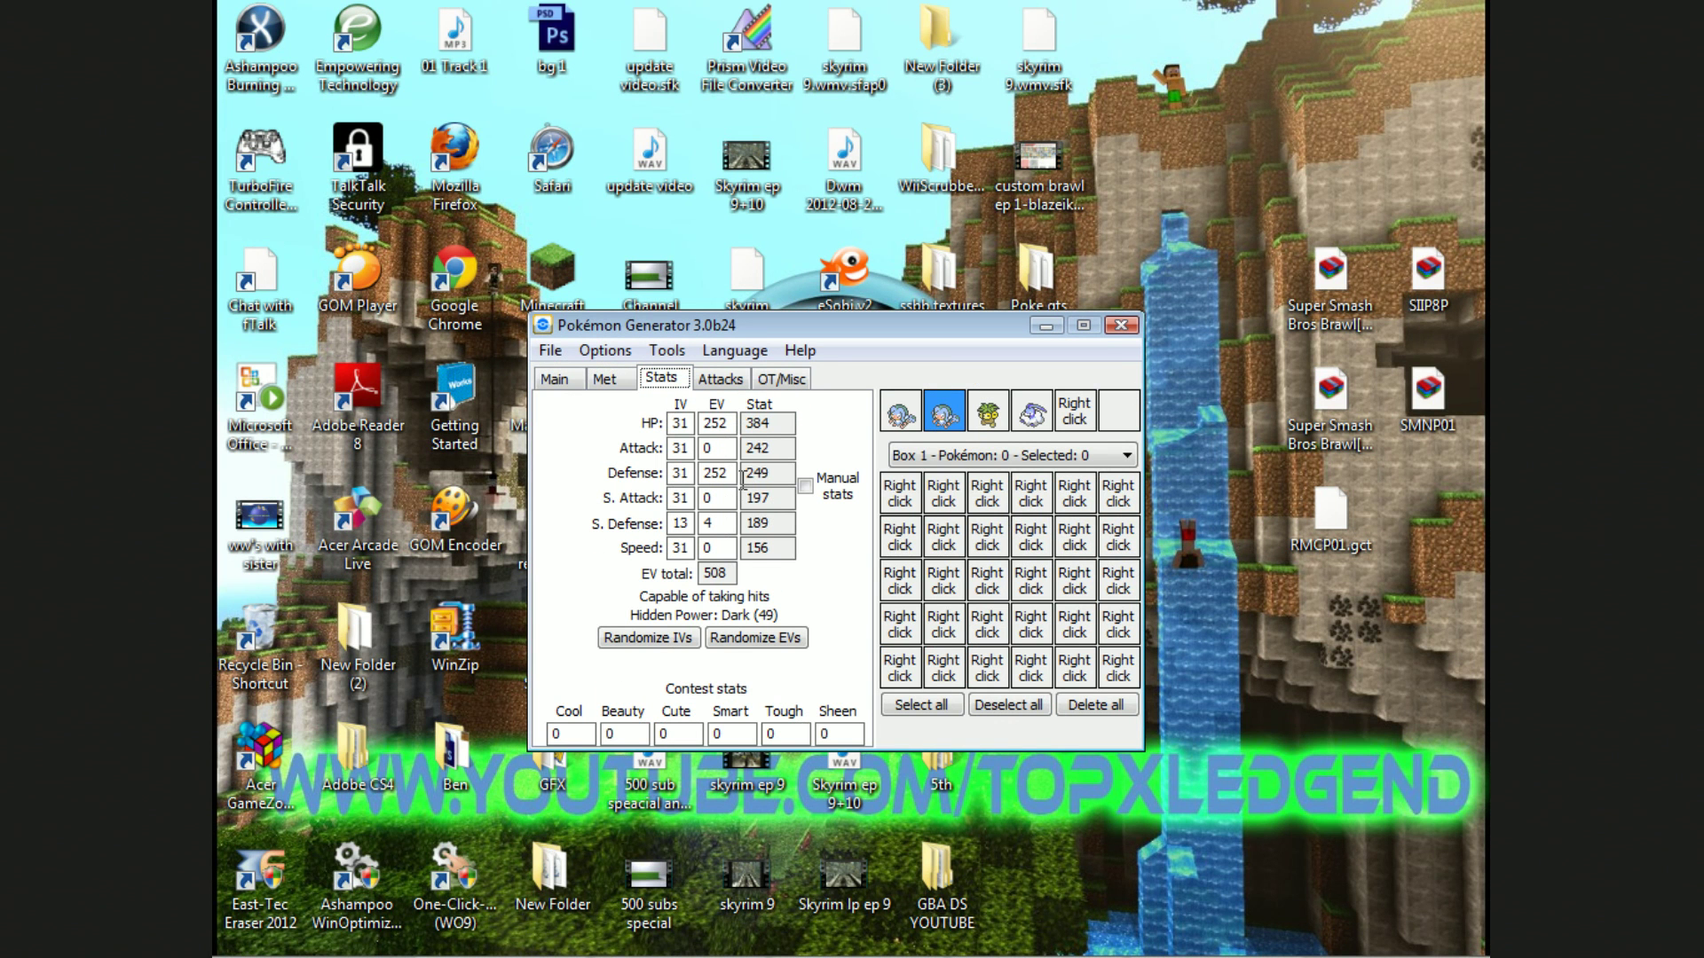
pyautogui.click(782, 380)
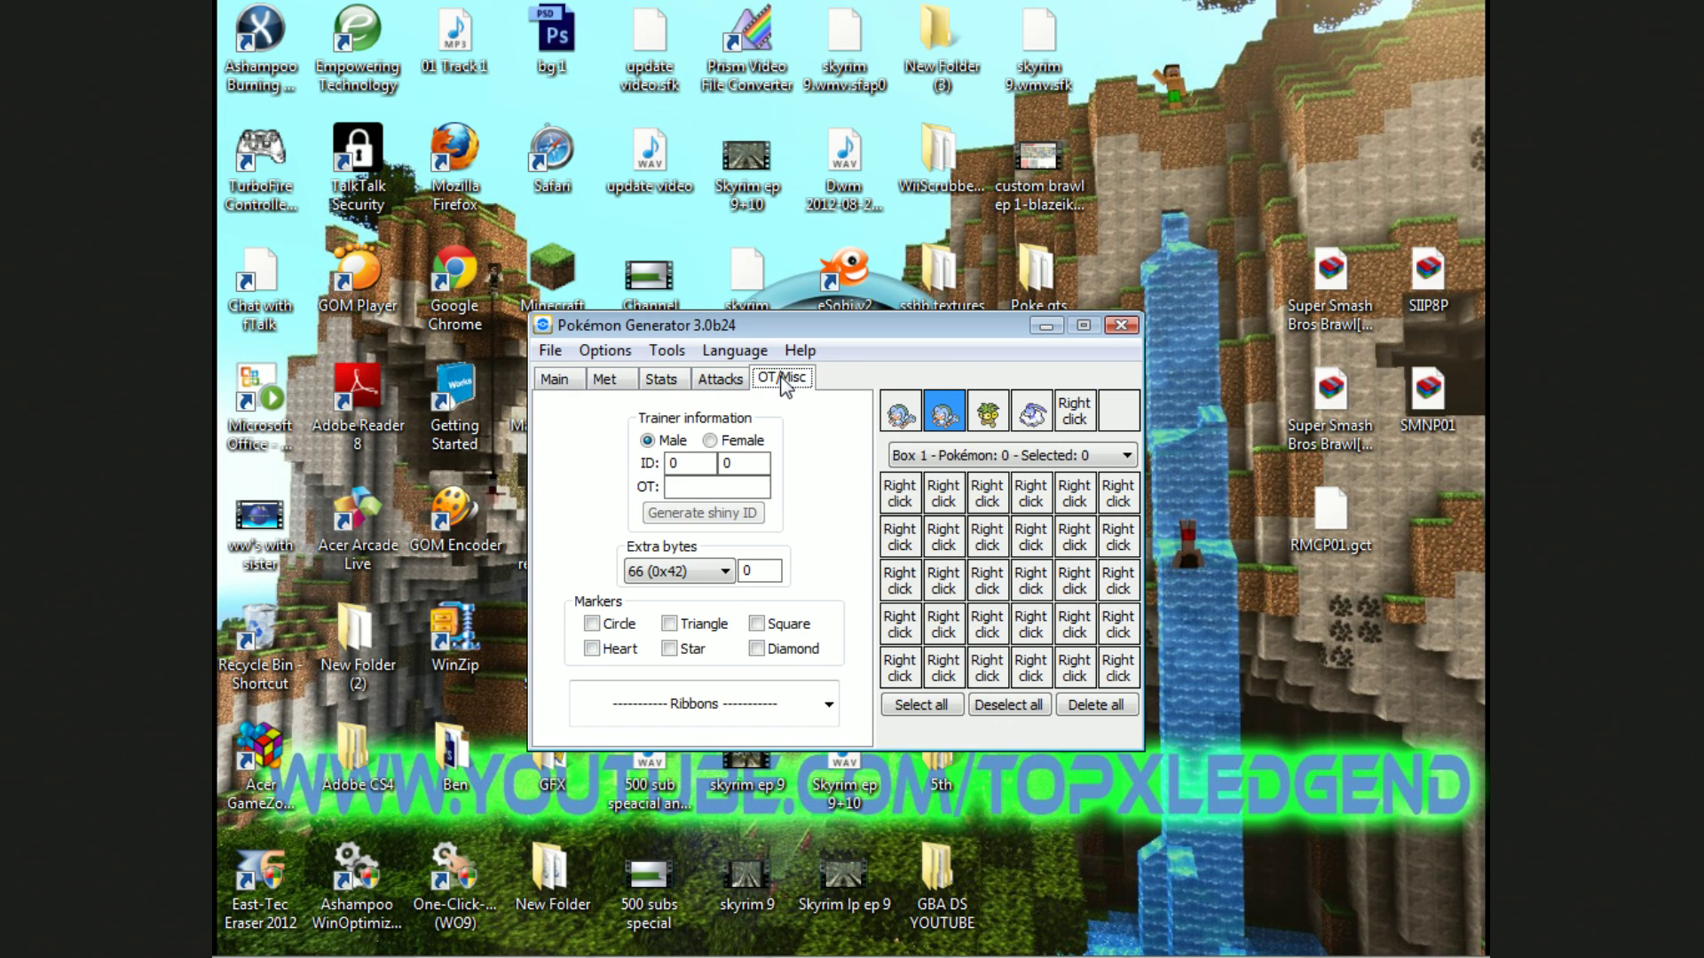
pyautogui.click(720, 383)
pyautogui.click(719, 379)
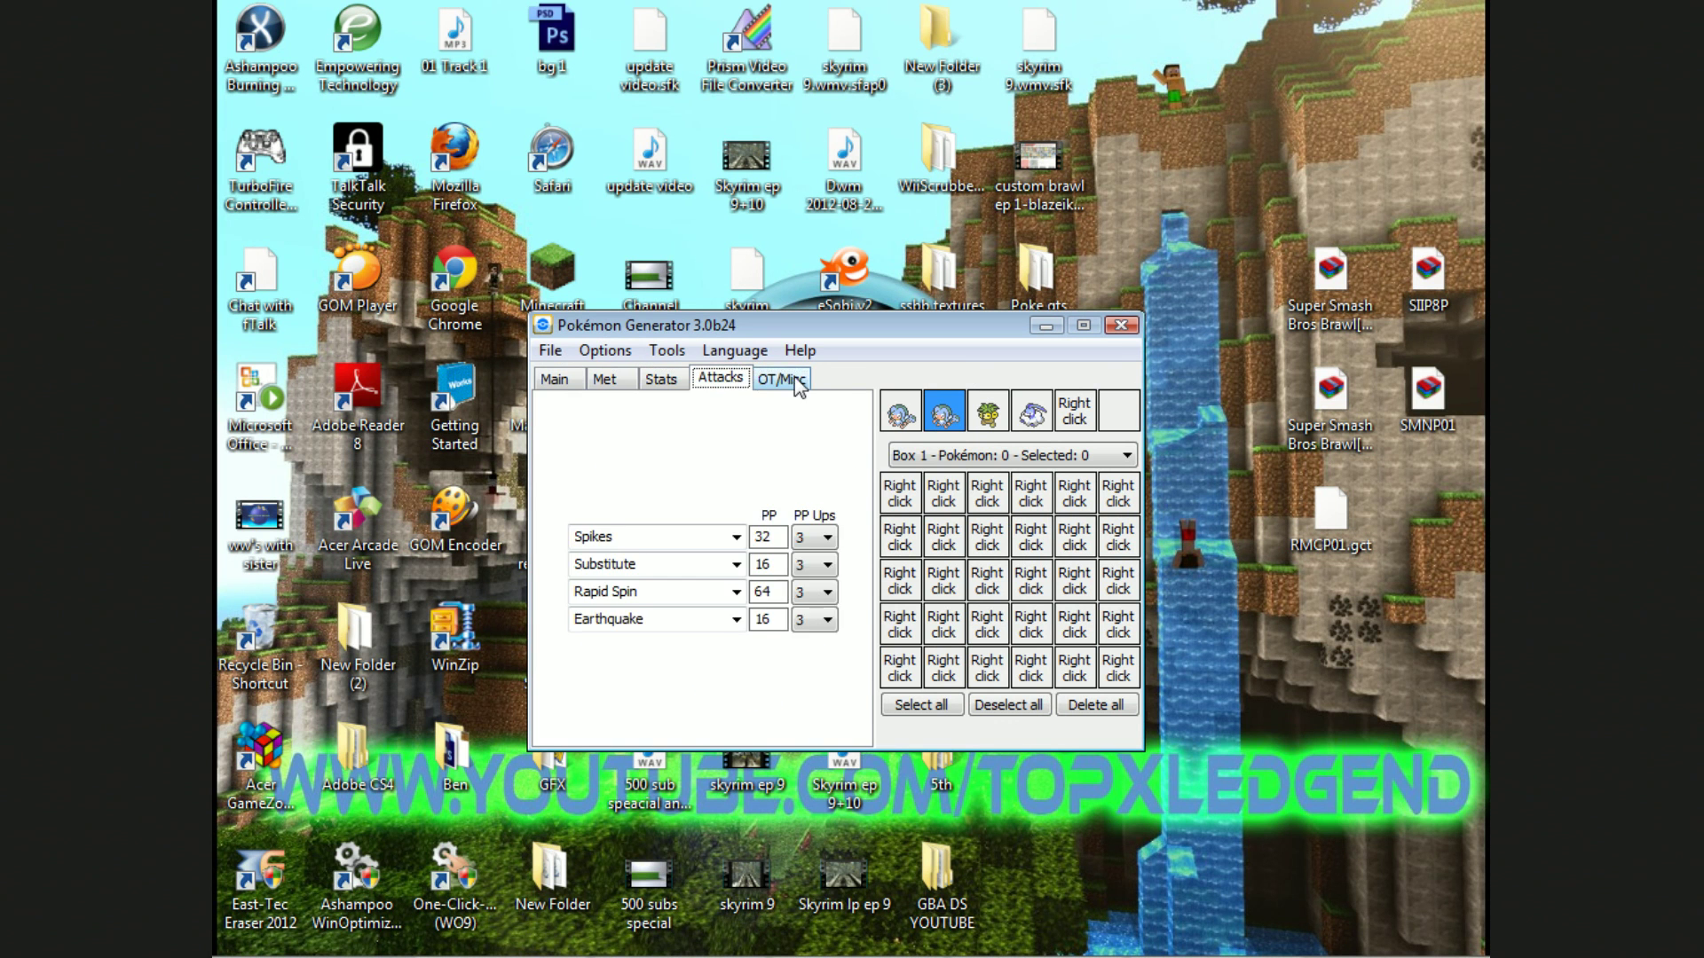
pyautogui.click(780, 379)
pyautogui.doubleClick(674, 462)
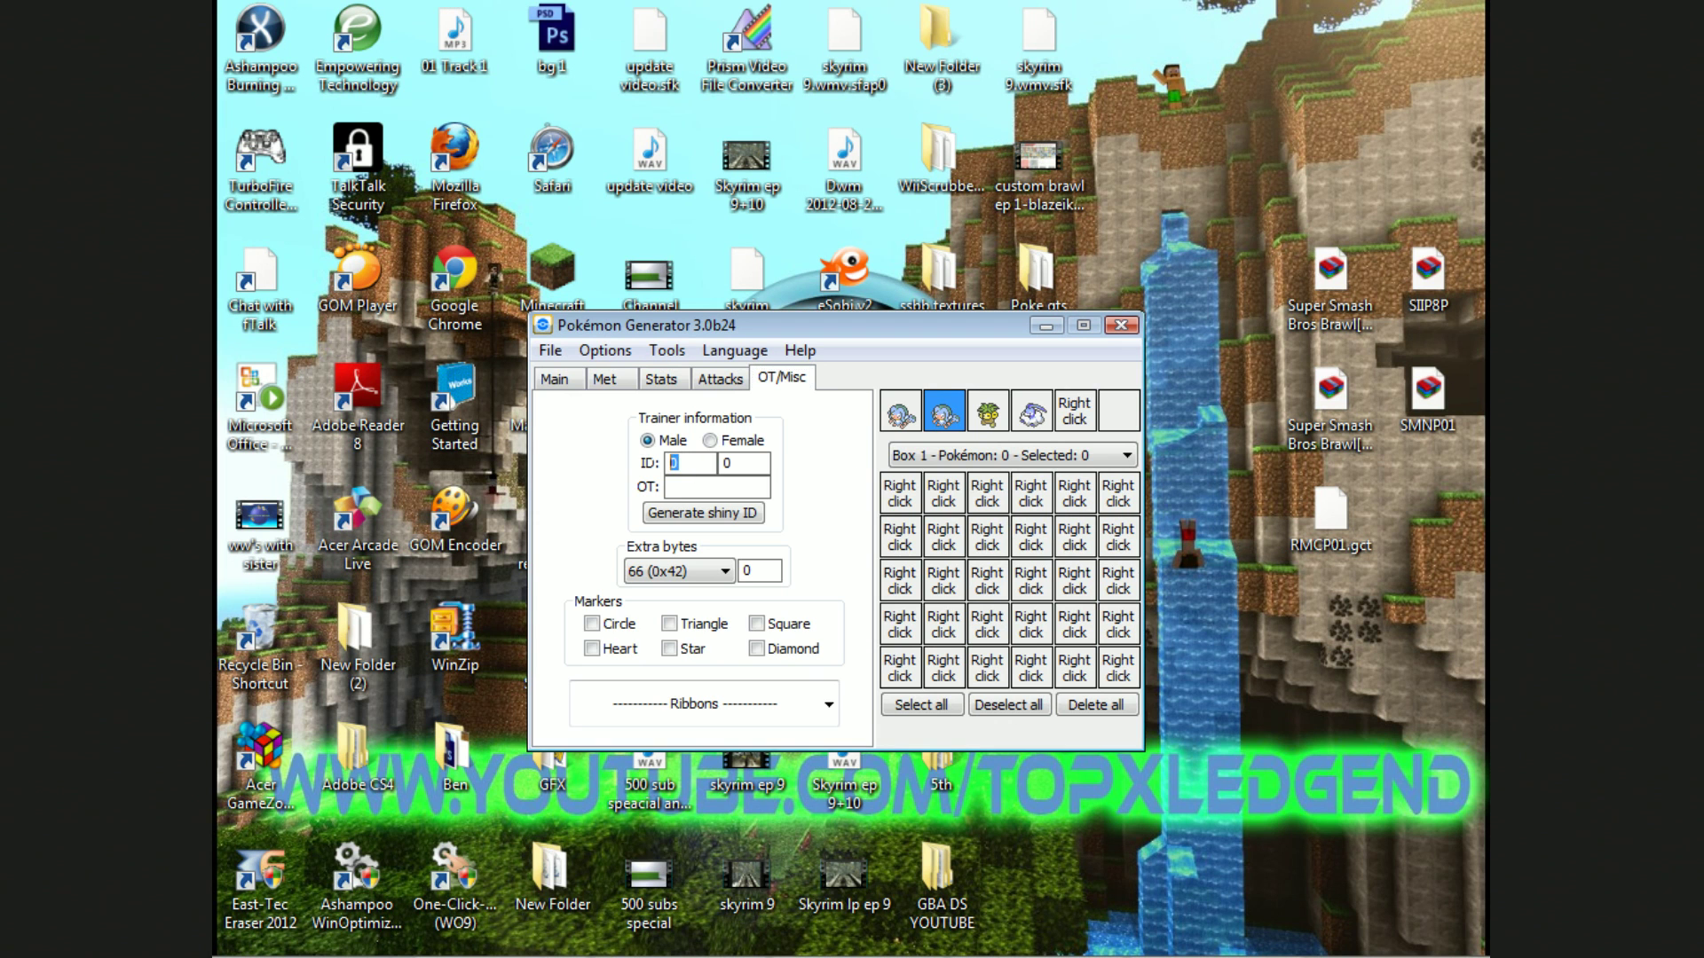
pyautogui.click(754, 486)
pyautogui.doubleClick(726, 463)
pyautogui.click(758, 463)
pyautogui.click(656, 379)
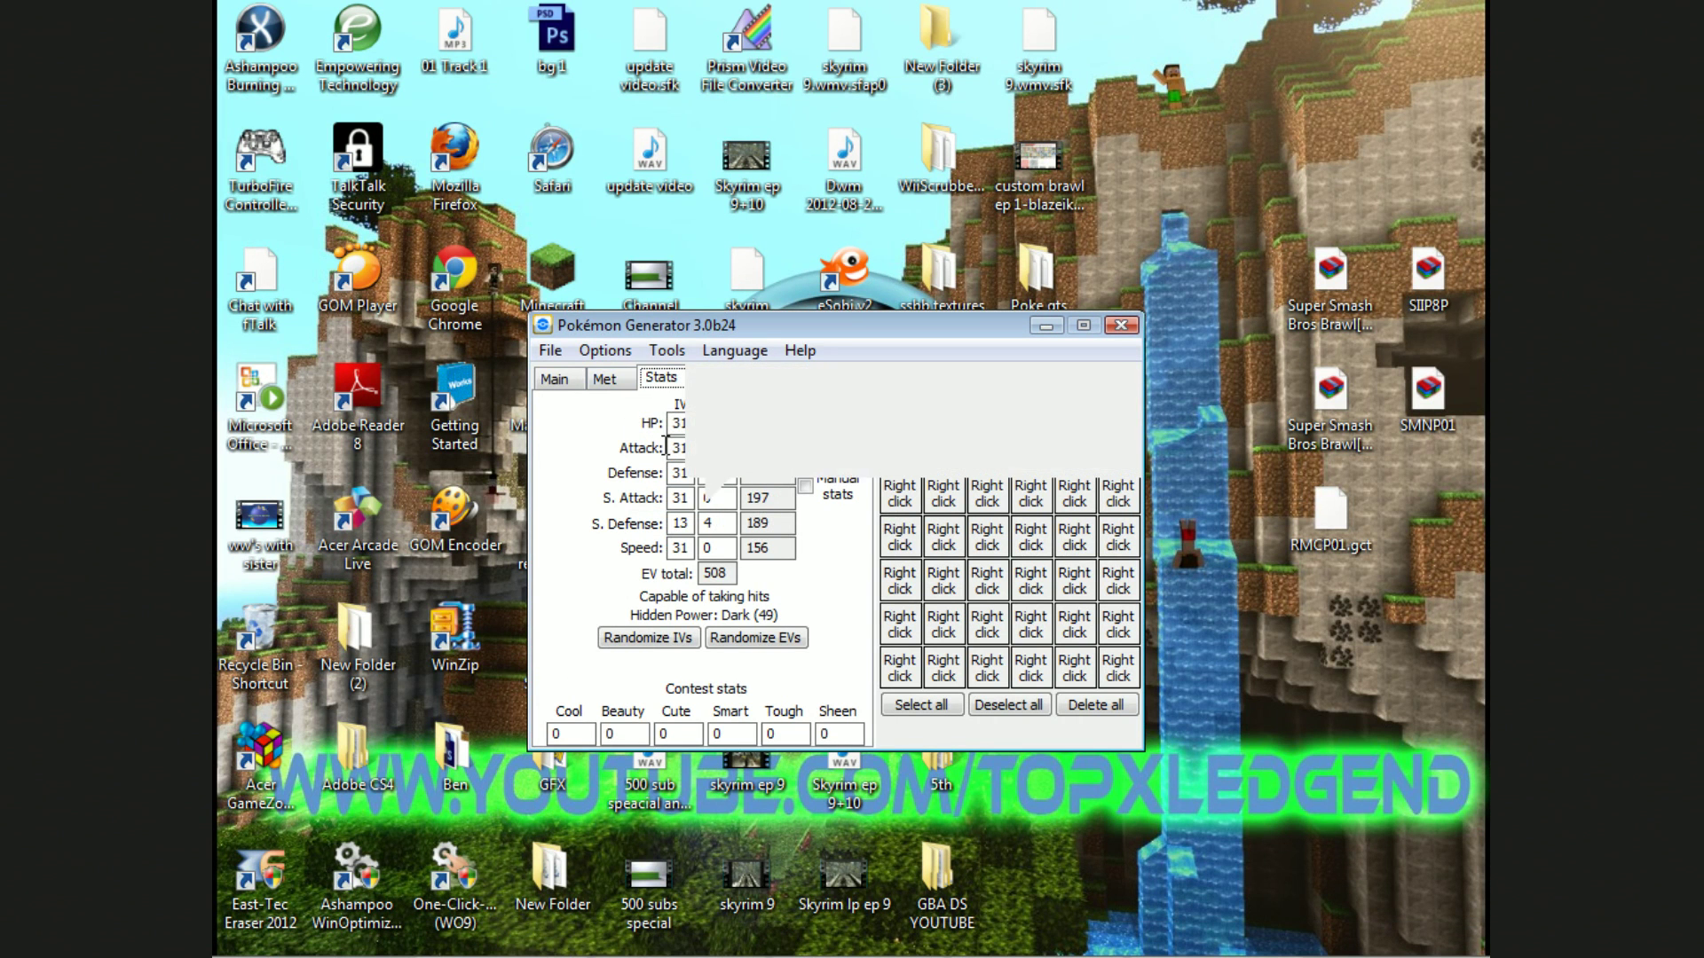
pyautogui.click(605, 379)
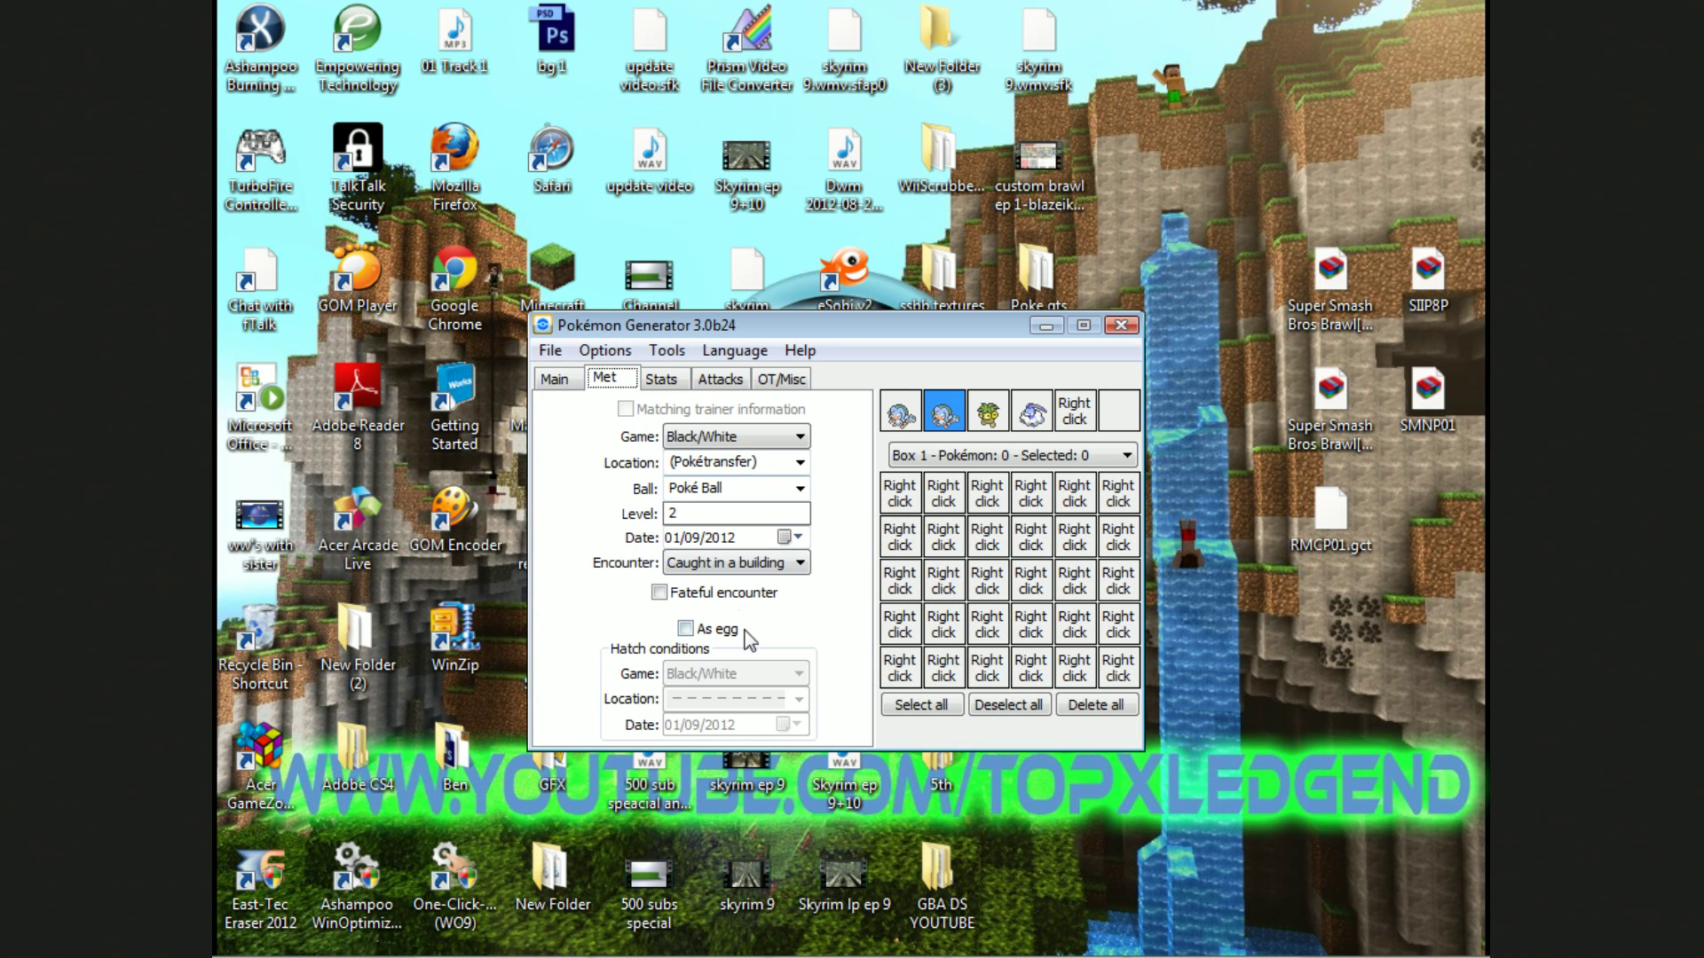
pyautogui.click(661, 379)
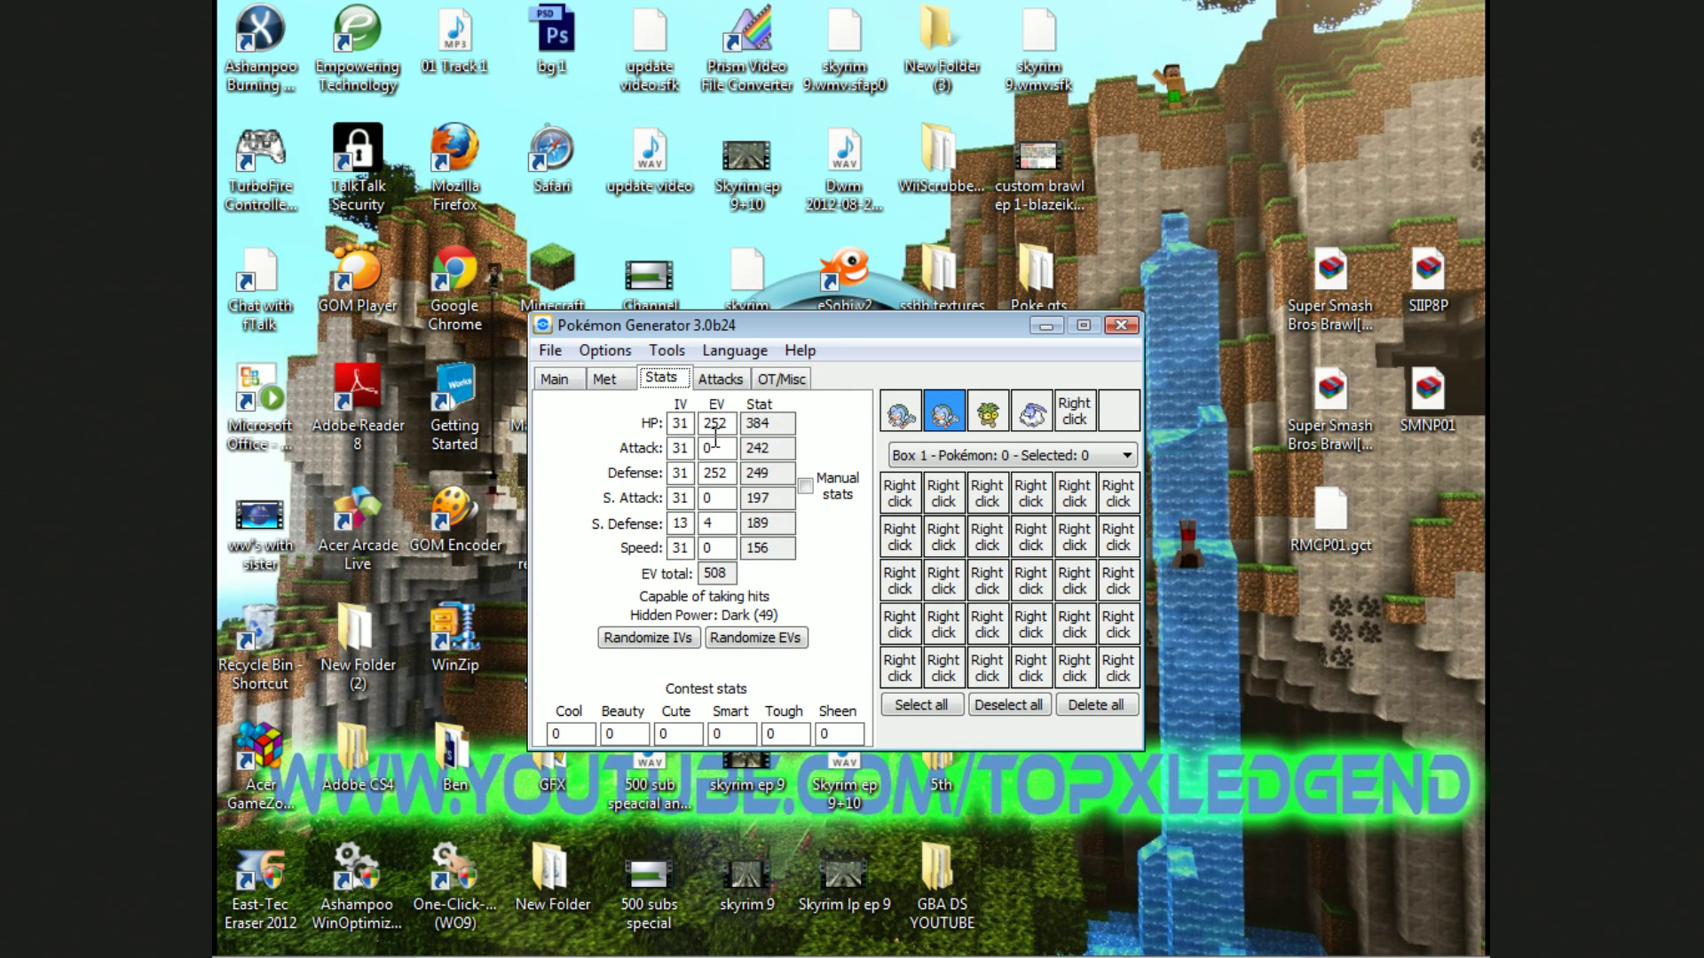
pyautogui.click(565, 388)
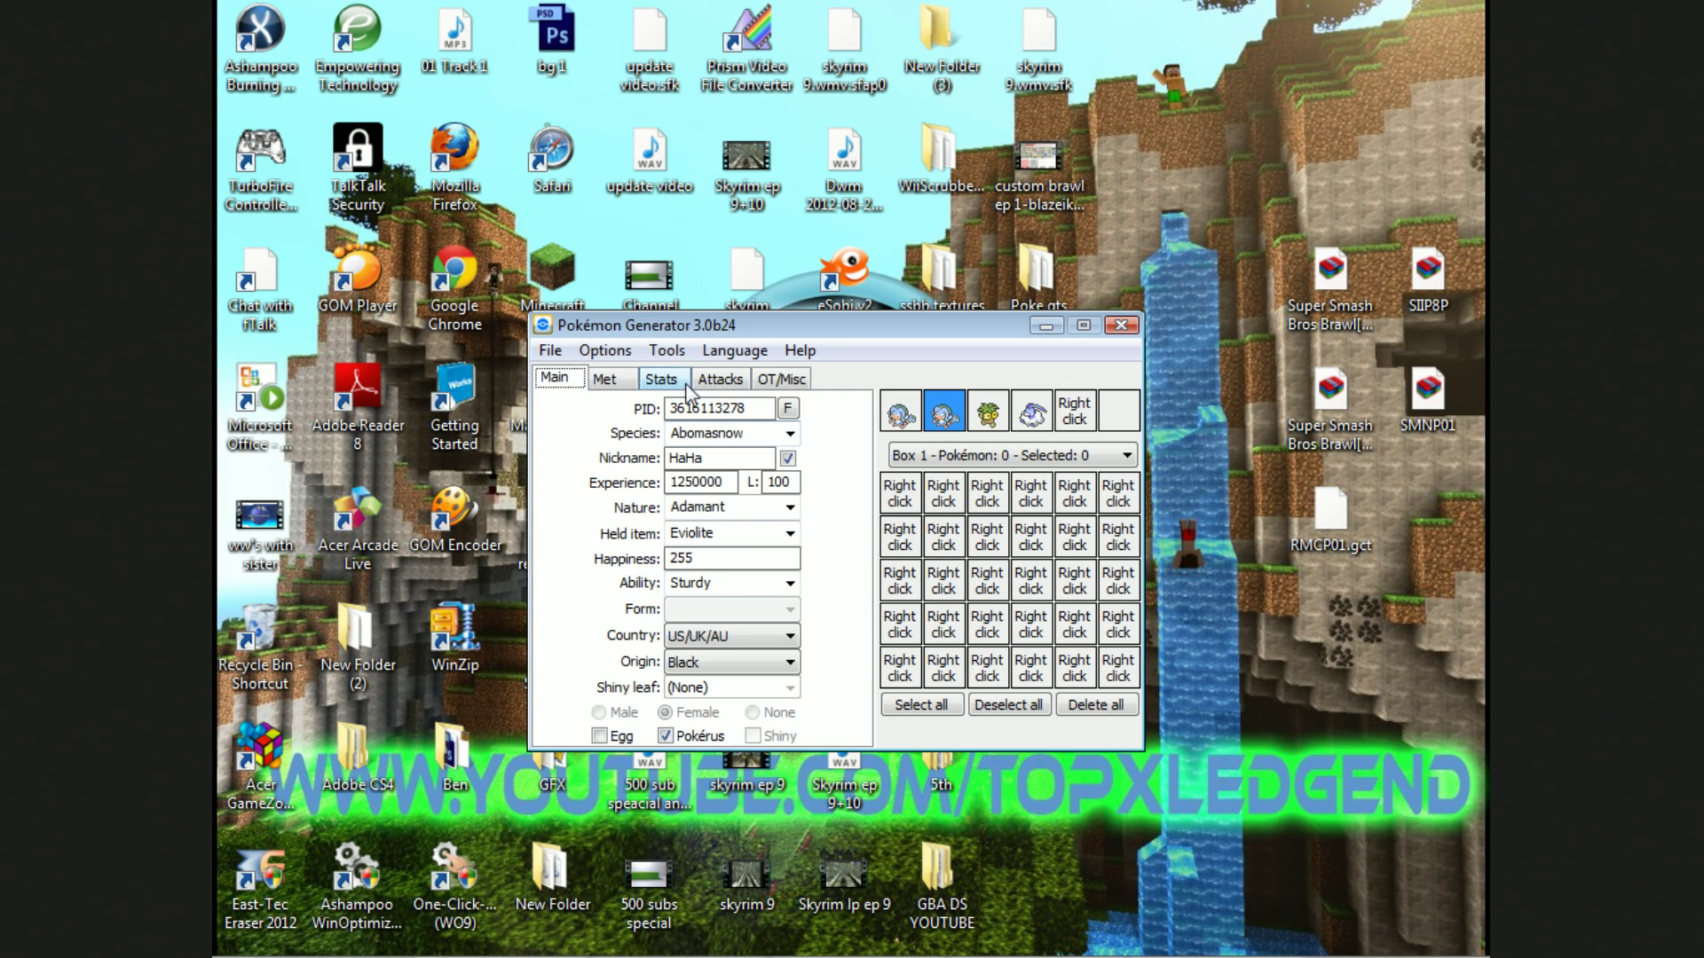
pyautogui.click(680, 392)
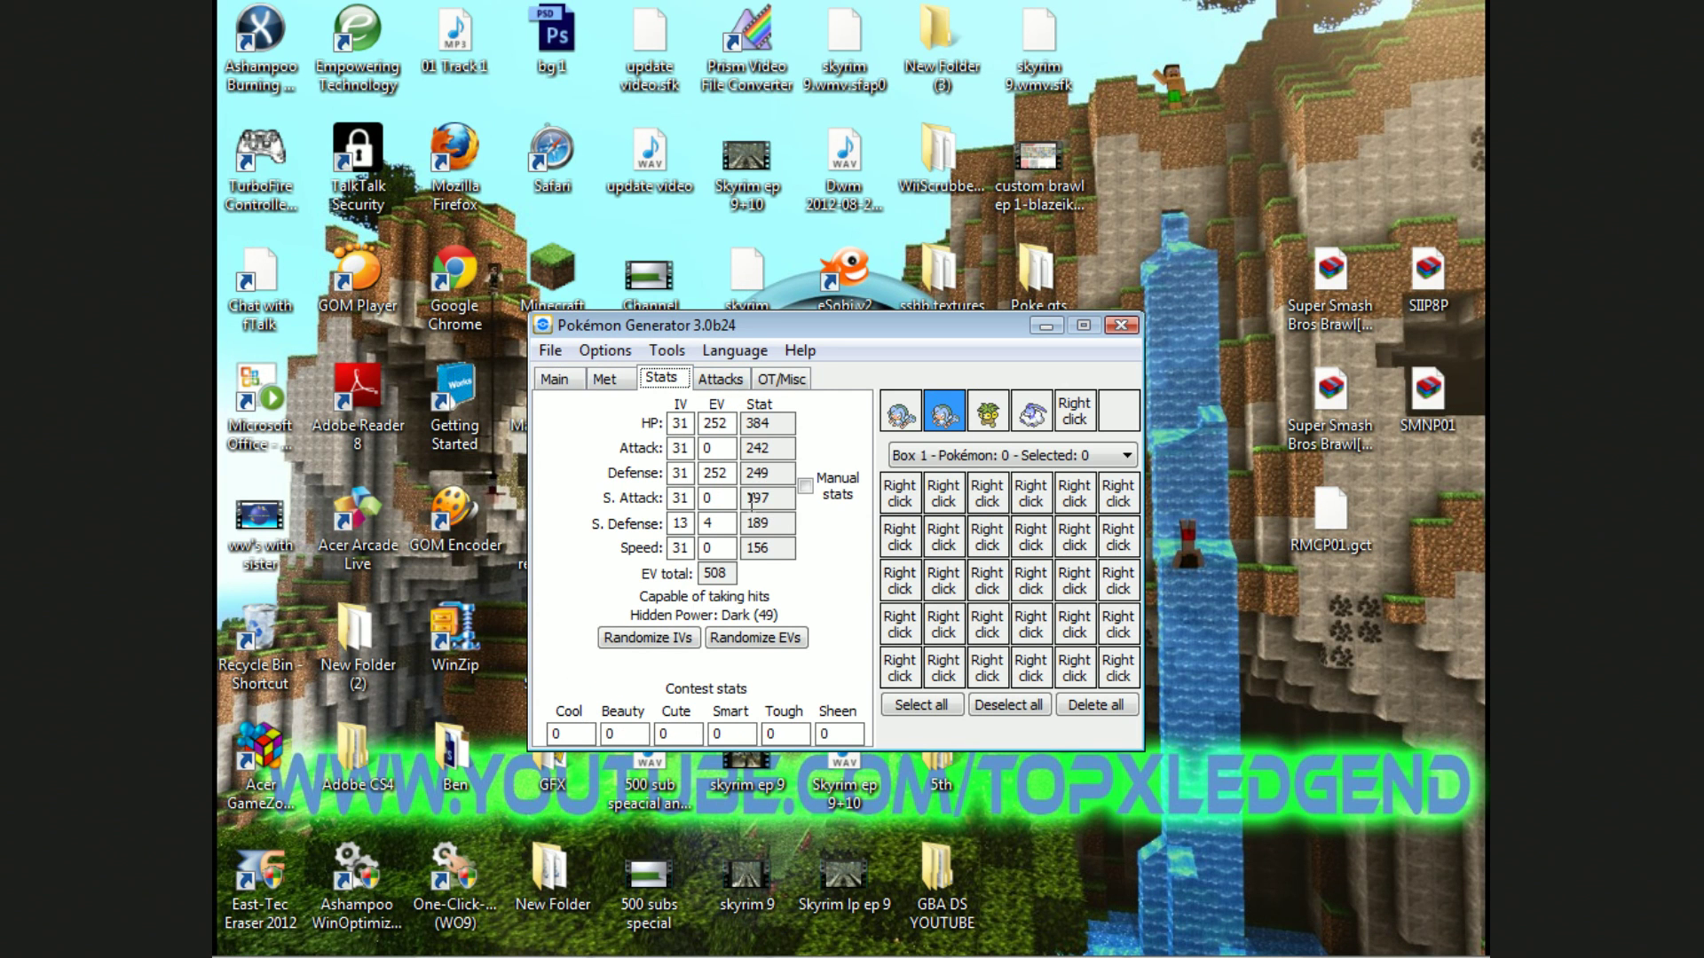
pyautogui.click(720, 381)
pyautogui.click(770, 387)
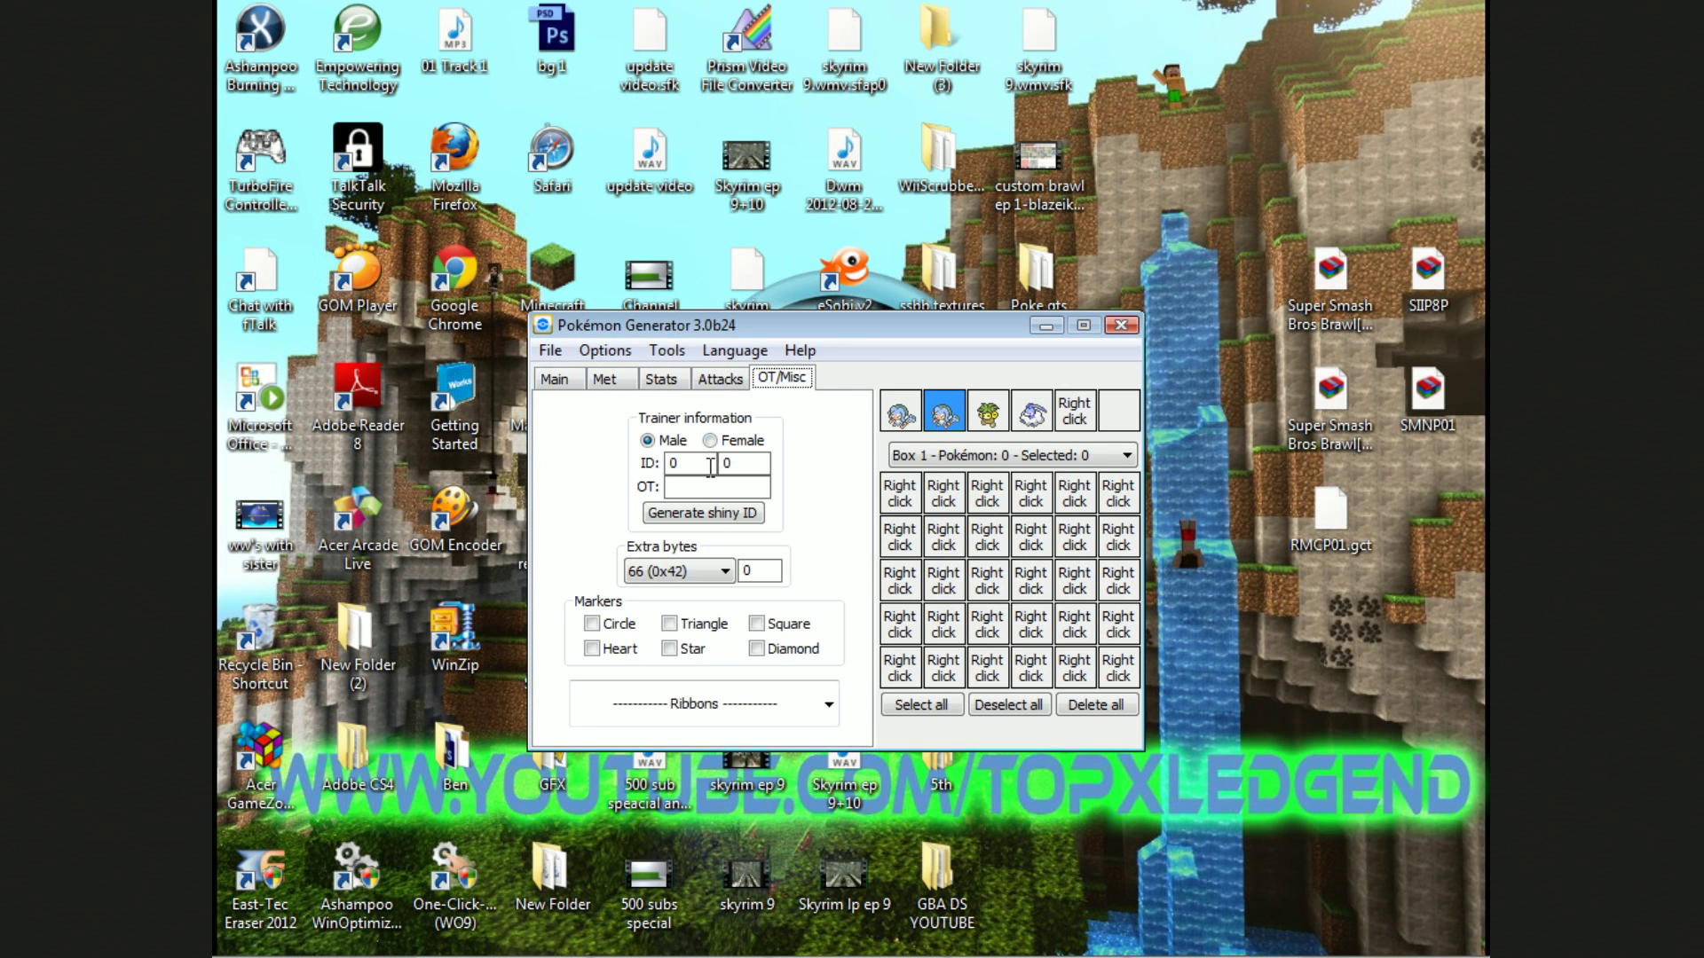
# Step: Place the id'sid'name notes beside the generator and enter the trainer's name from them as the original trainer (OT)
pyautogui.click(1030, 939)
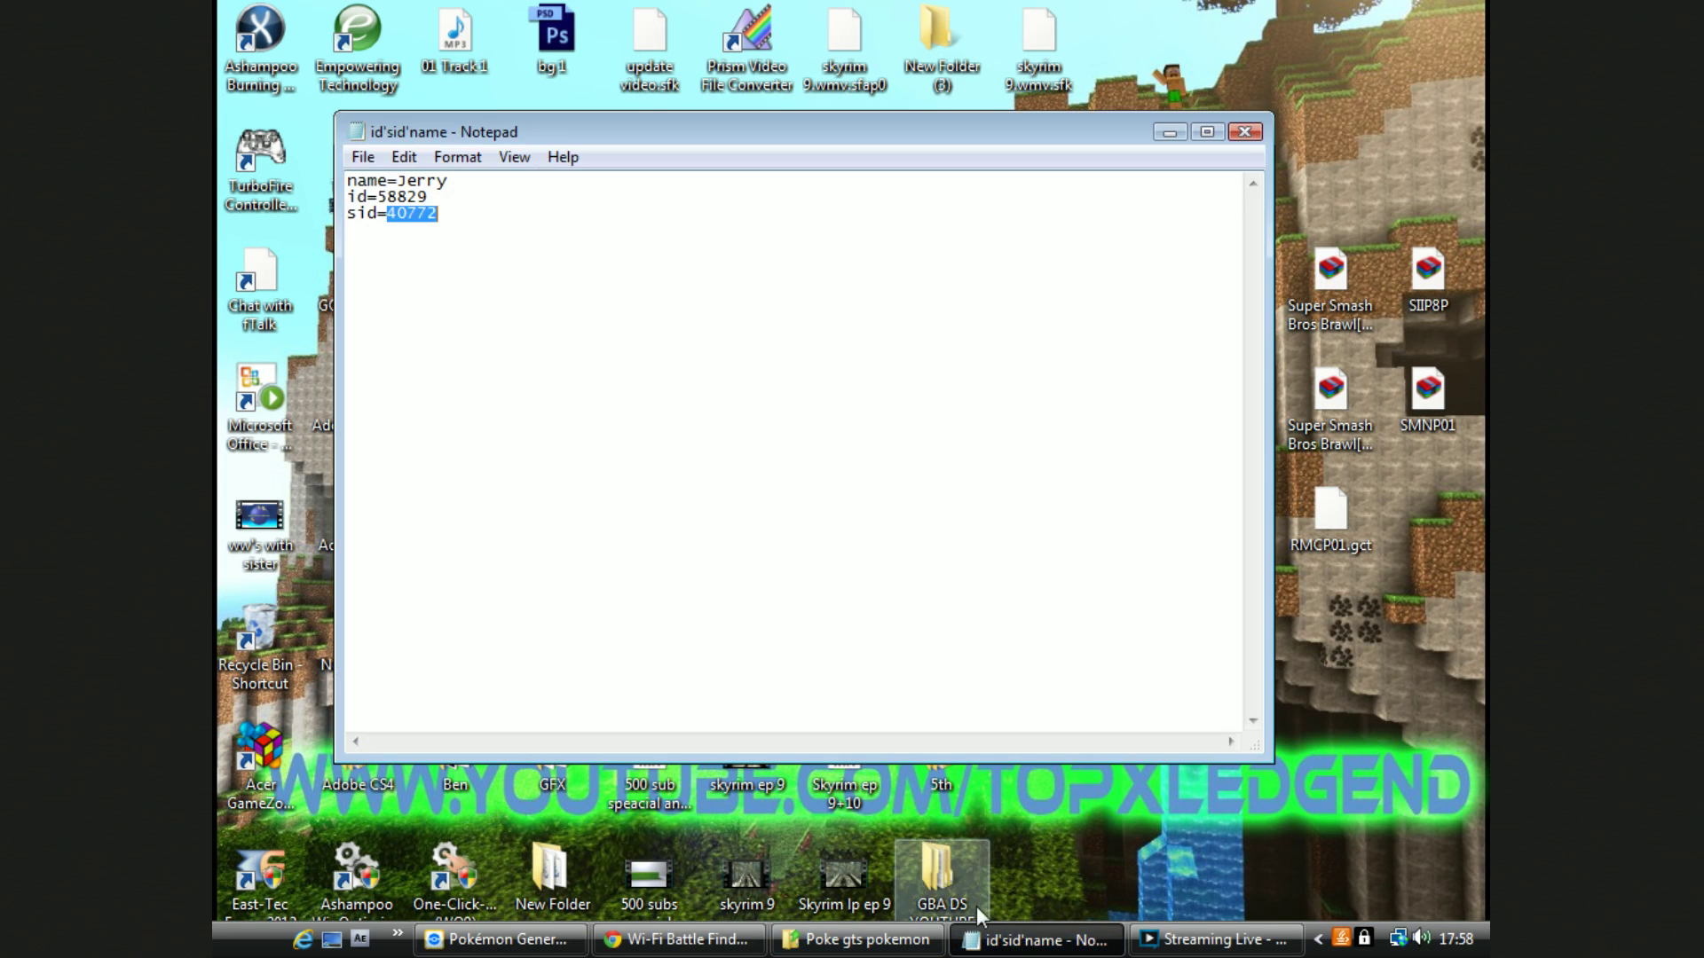
pyautogui.moveTo(661, 128); pyautogui.dragTo(1296, 318)
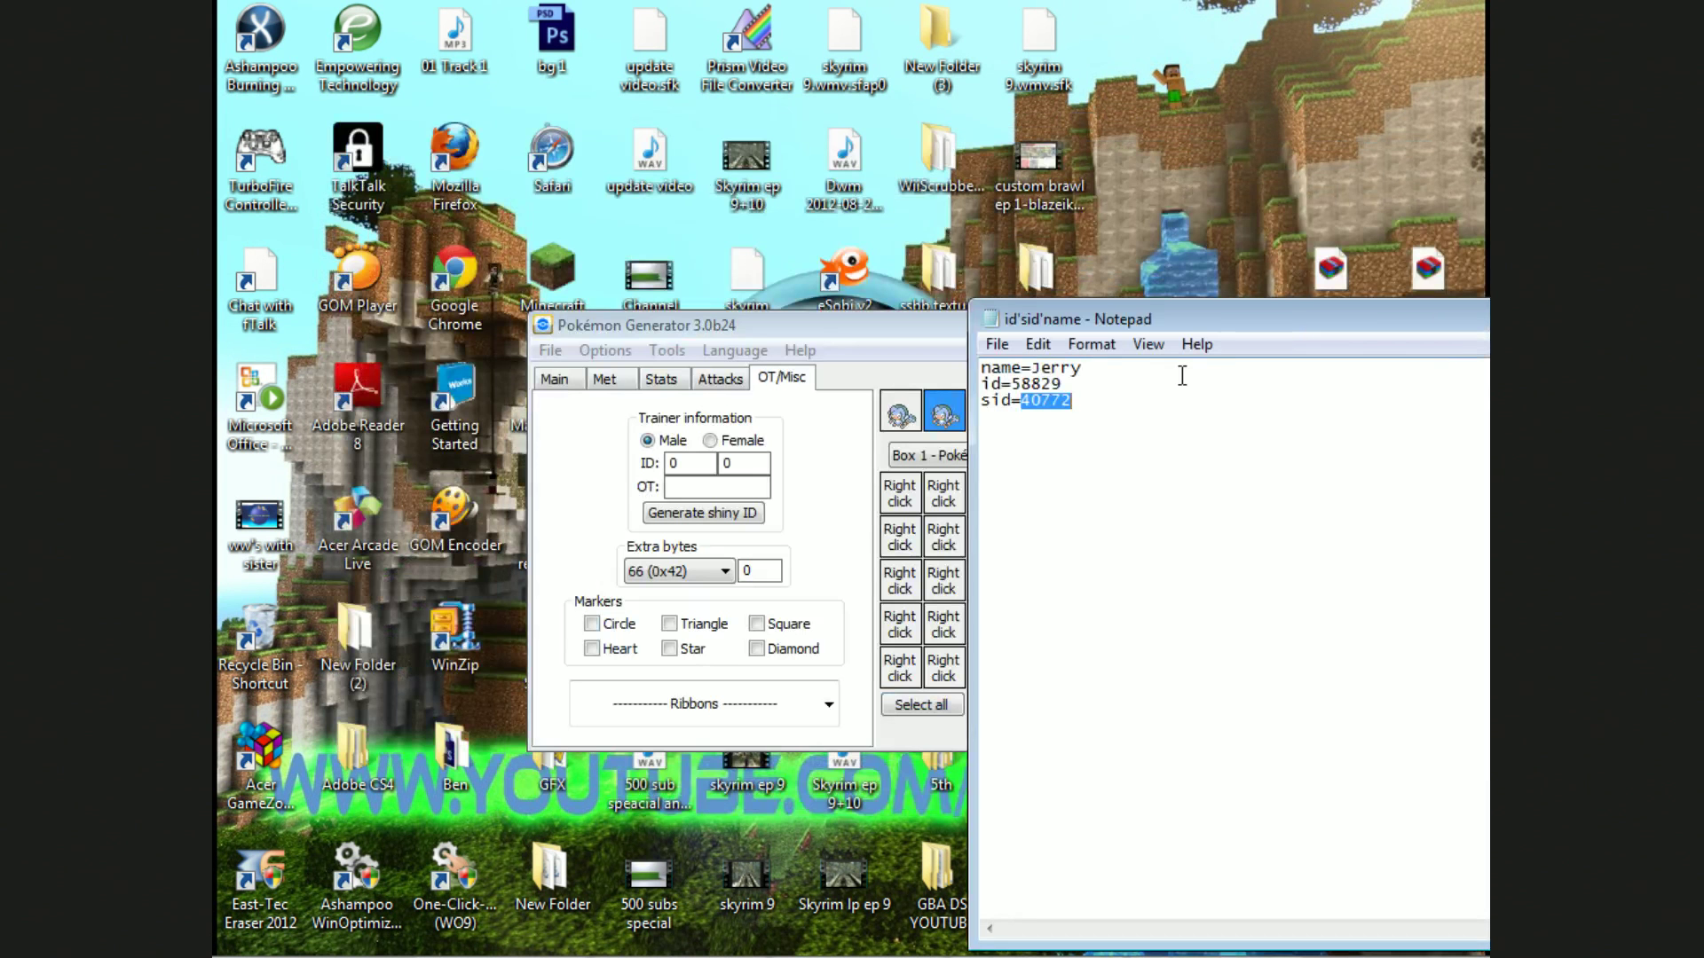
pyautogui.moveTo(1139, 382); pyautogui.dragTo(1052, 367)
pyautogui.click(1096, 385)
pyautogui.click(699, 481)
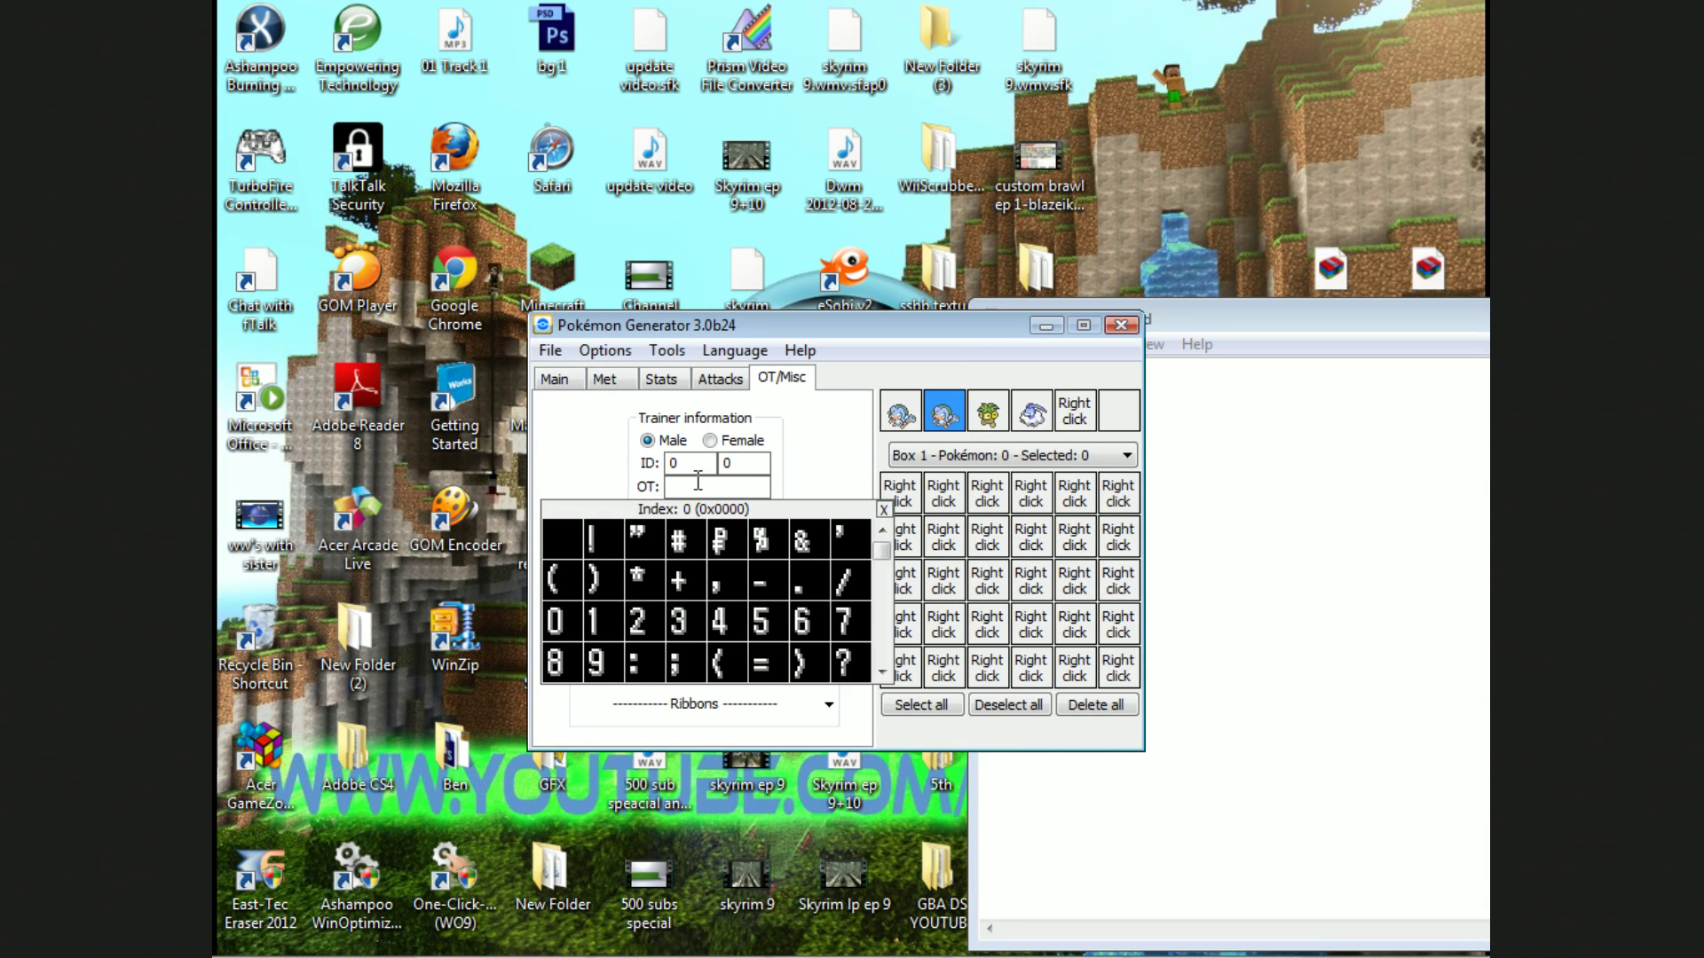
pyautogui.write('Jerry')
# Step: Copy the trainer ID from the notes into the first ID field of the trainer information
pyautogui.click(1302, 372)
pyautogui.moveTo(1061, 384); pyautogui.dragTo(1013, 384)
pyautogui.hotkey('ctrl', 'c')
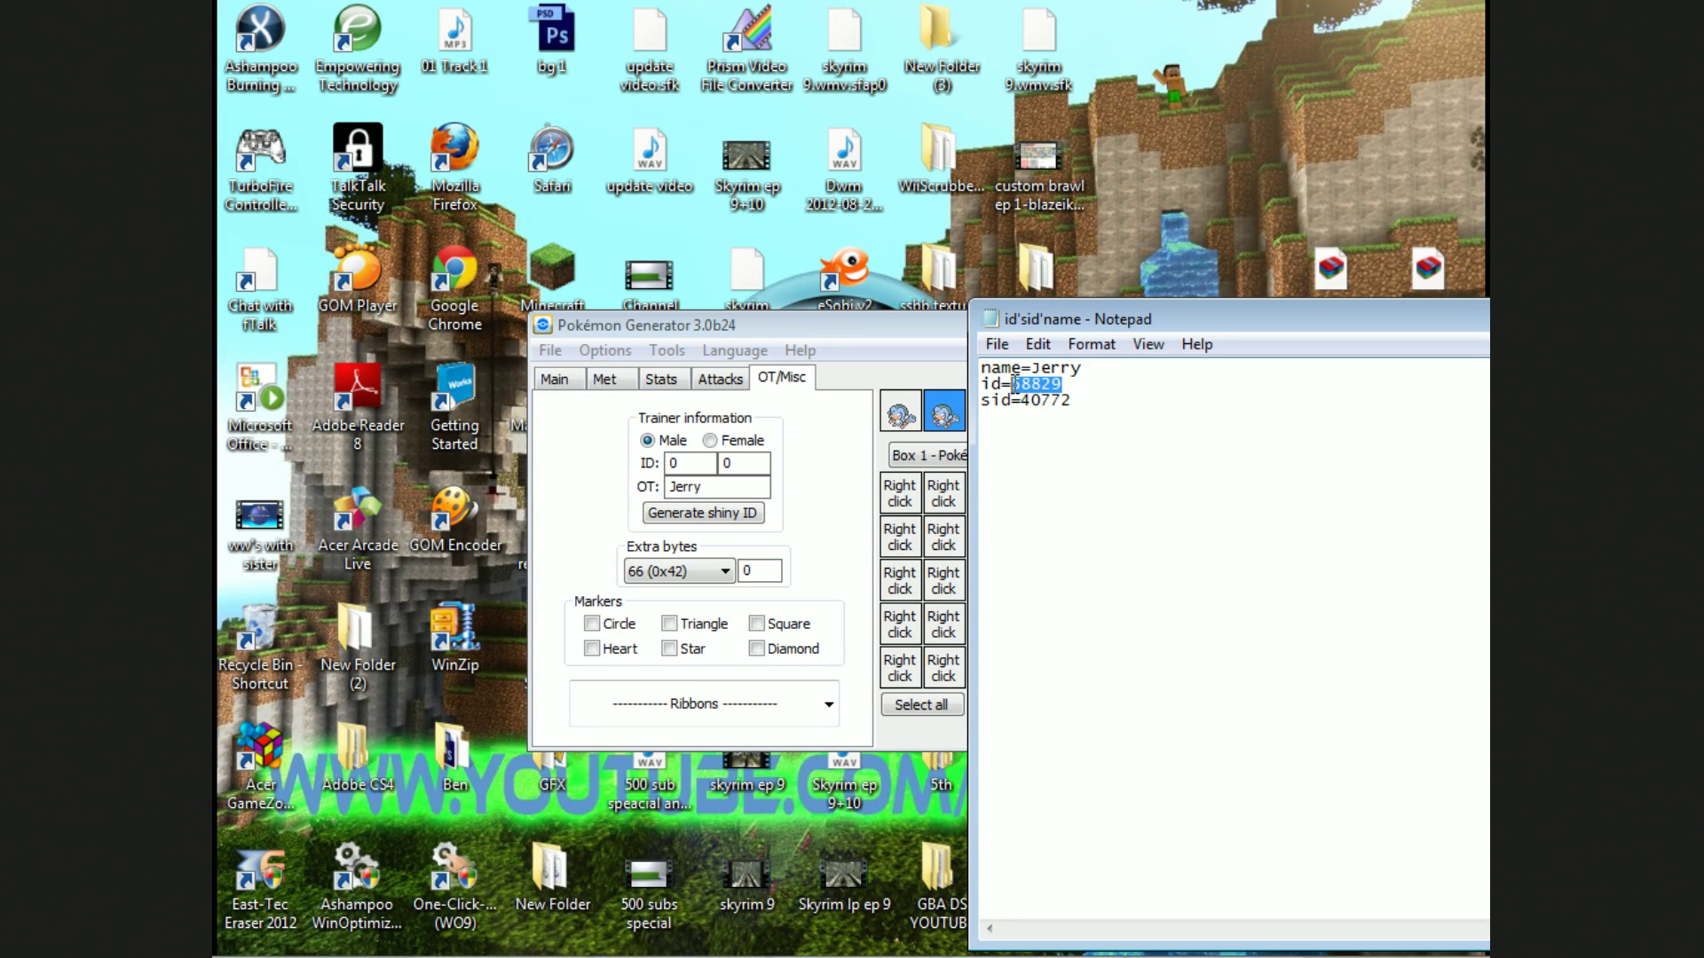
pyautogui.click(579, 476)
pyautogui.hotkey('ctrl', 'v')
# Step: Copy the trainer's SID from the notes into the second ID field of the trainer information
pyautogui.click(1246, 503)
pyautogui.hotkey('shift', 'Left')
pyautogui.hotkey('shift', 'Left')
pyautogui.hotkey('shift', 'Left')
pyautogui.hotkey('shift', 'Left')
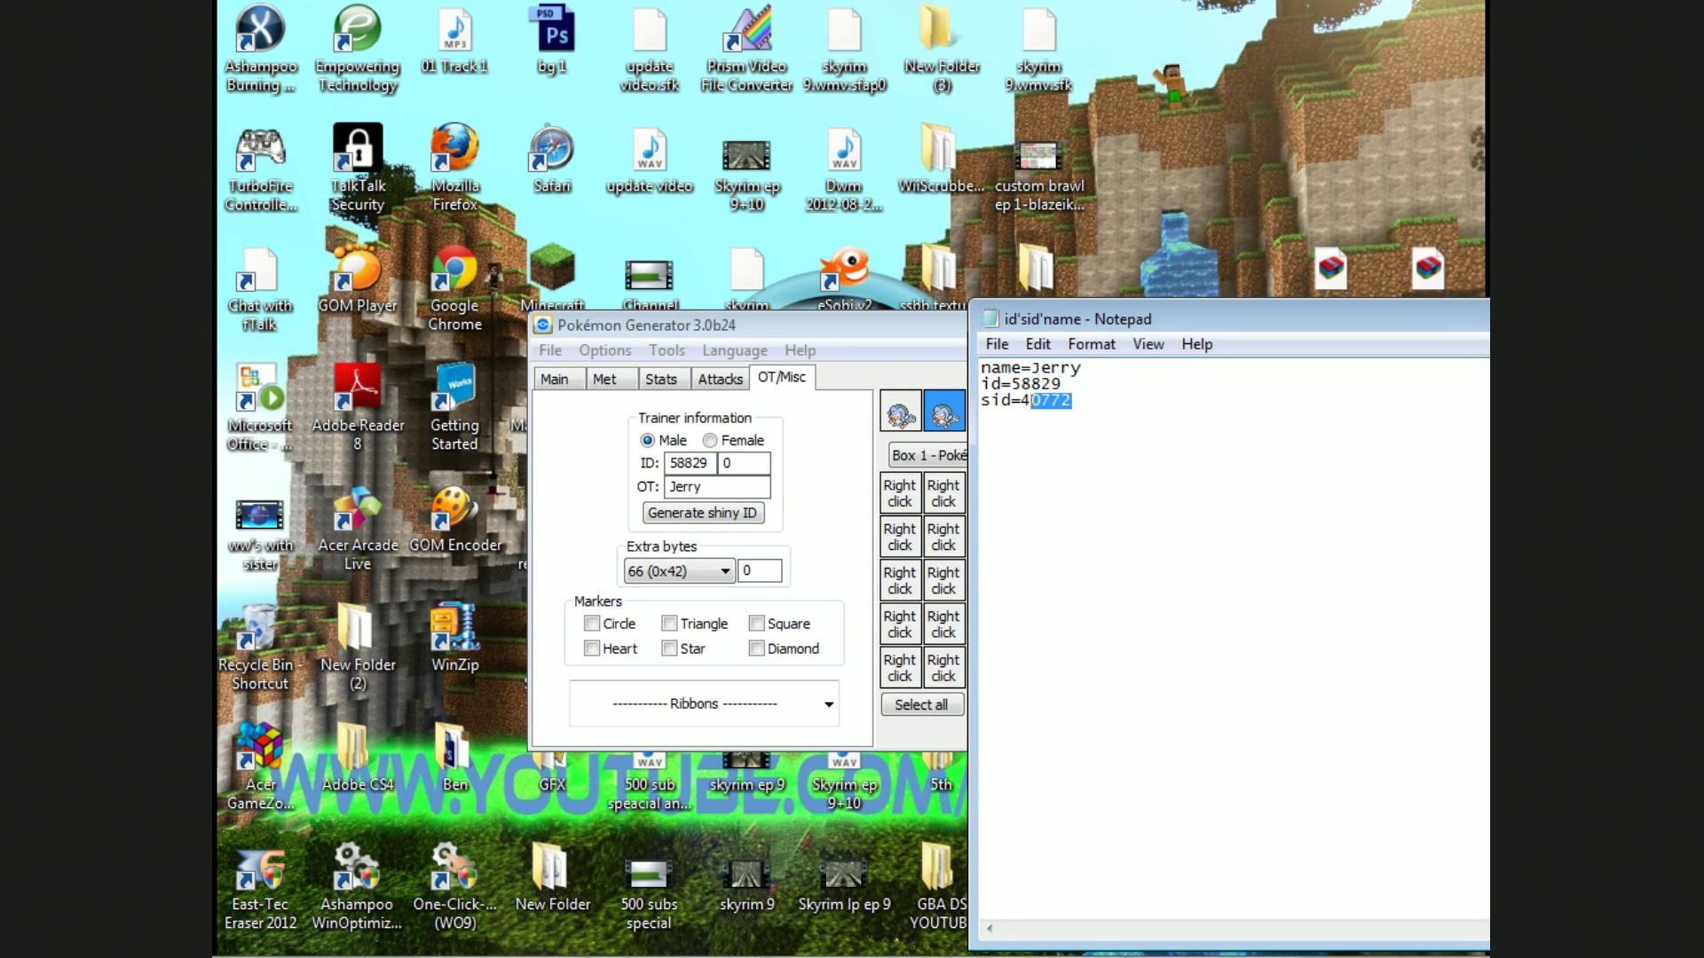
pyautogui.hotkey('shift', 'Left')
pyautogui.hotkey('ctrl', 'c')
pyautogui.doubleClick(758, 464)
pyautogui.hotkey('ctrl', 'v')
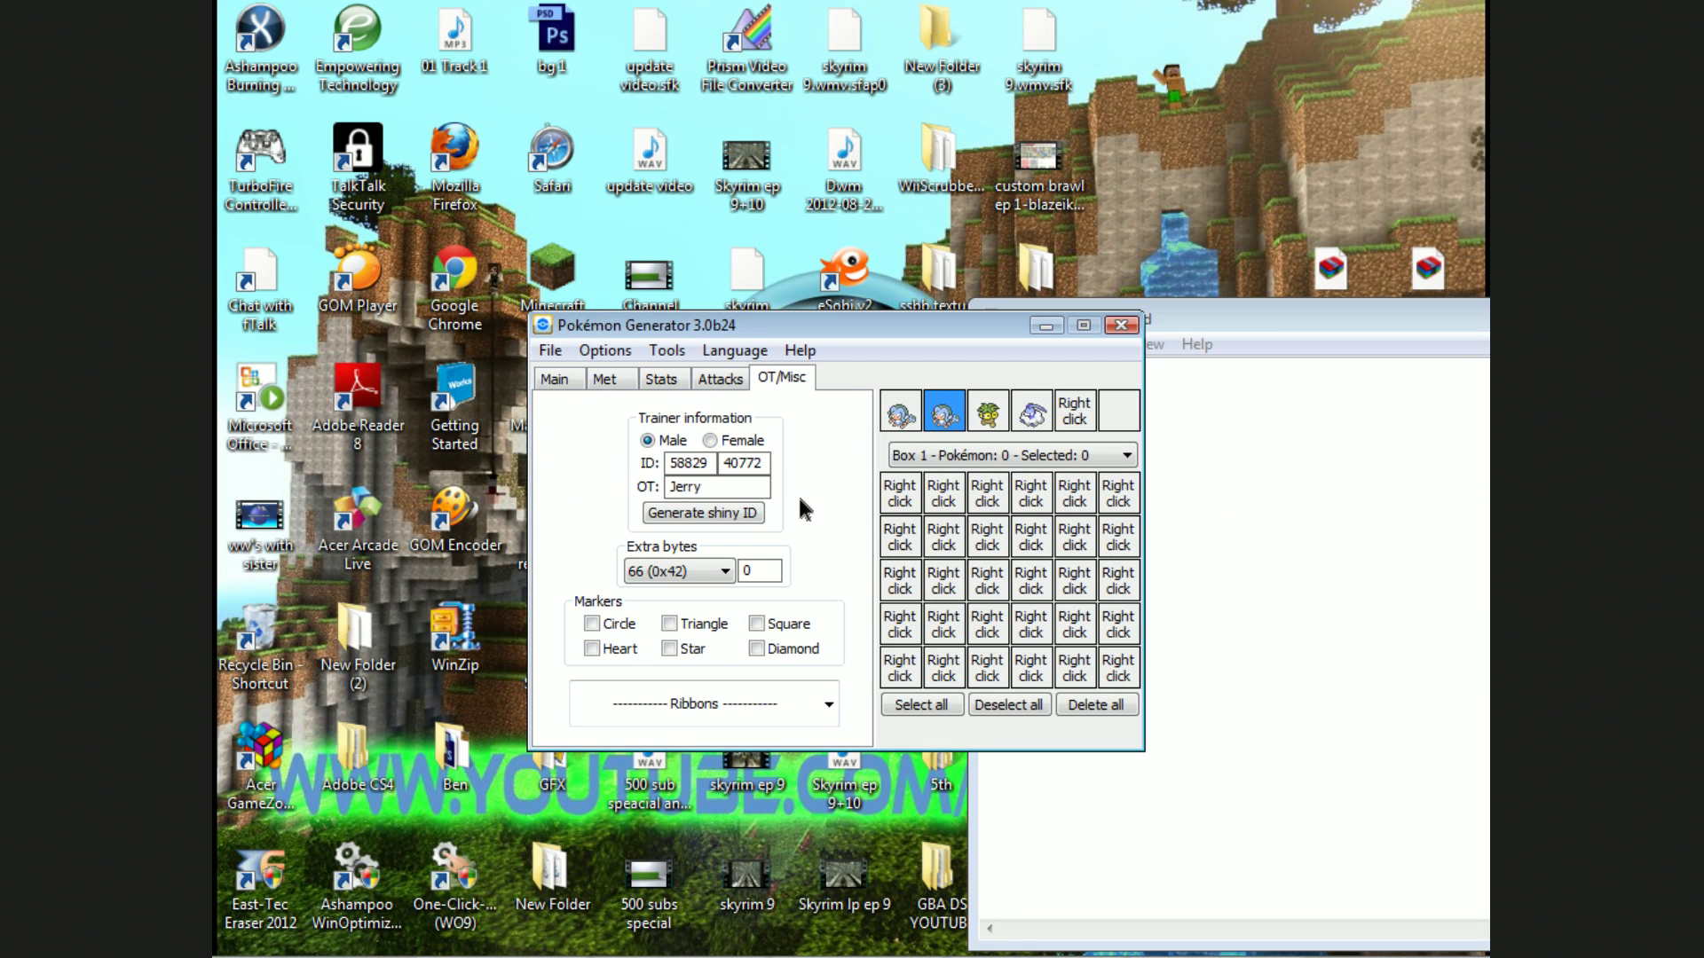
# Step: Give the Pokémon the twelve ribbons from Legend Ribbon through Wishing Ribbon
pyautogui.click(726, 706)
pyautogui.moveTo(820, 238); pyautogui.dragTo(851, 639)
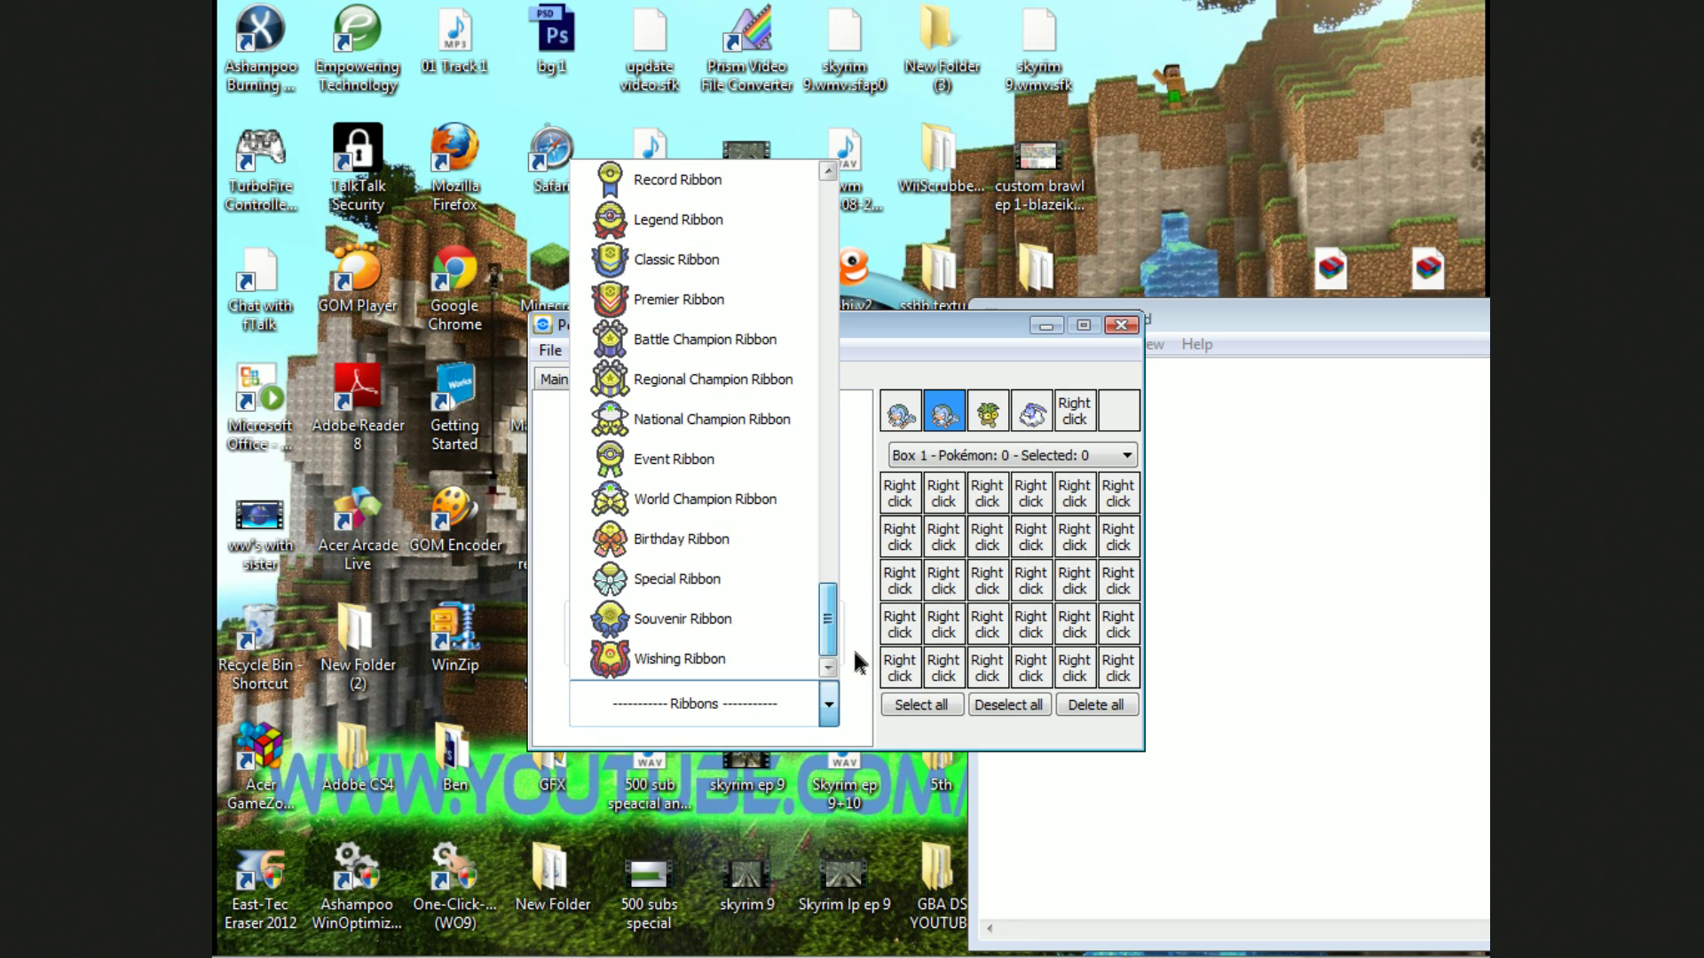
pyautogui.click(672, 222)
pyautogui.click(687, 261)
pyautogui.click(701, 300)
pyautogui.click(714, 340)
pyautogui.click(720, 390)
pyautogui.click(717, 425)
pyautogui.click(718, 459)
pyautogui.click(719, 498)
pyautogui.click(720, 533)
pyautogui.click(721, 584)
pyautogui.click(723, 618)
pyautogui.click(720, 656)
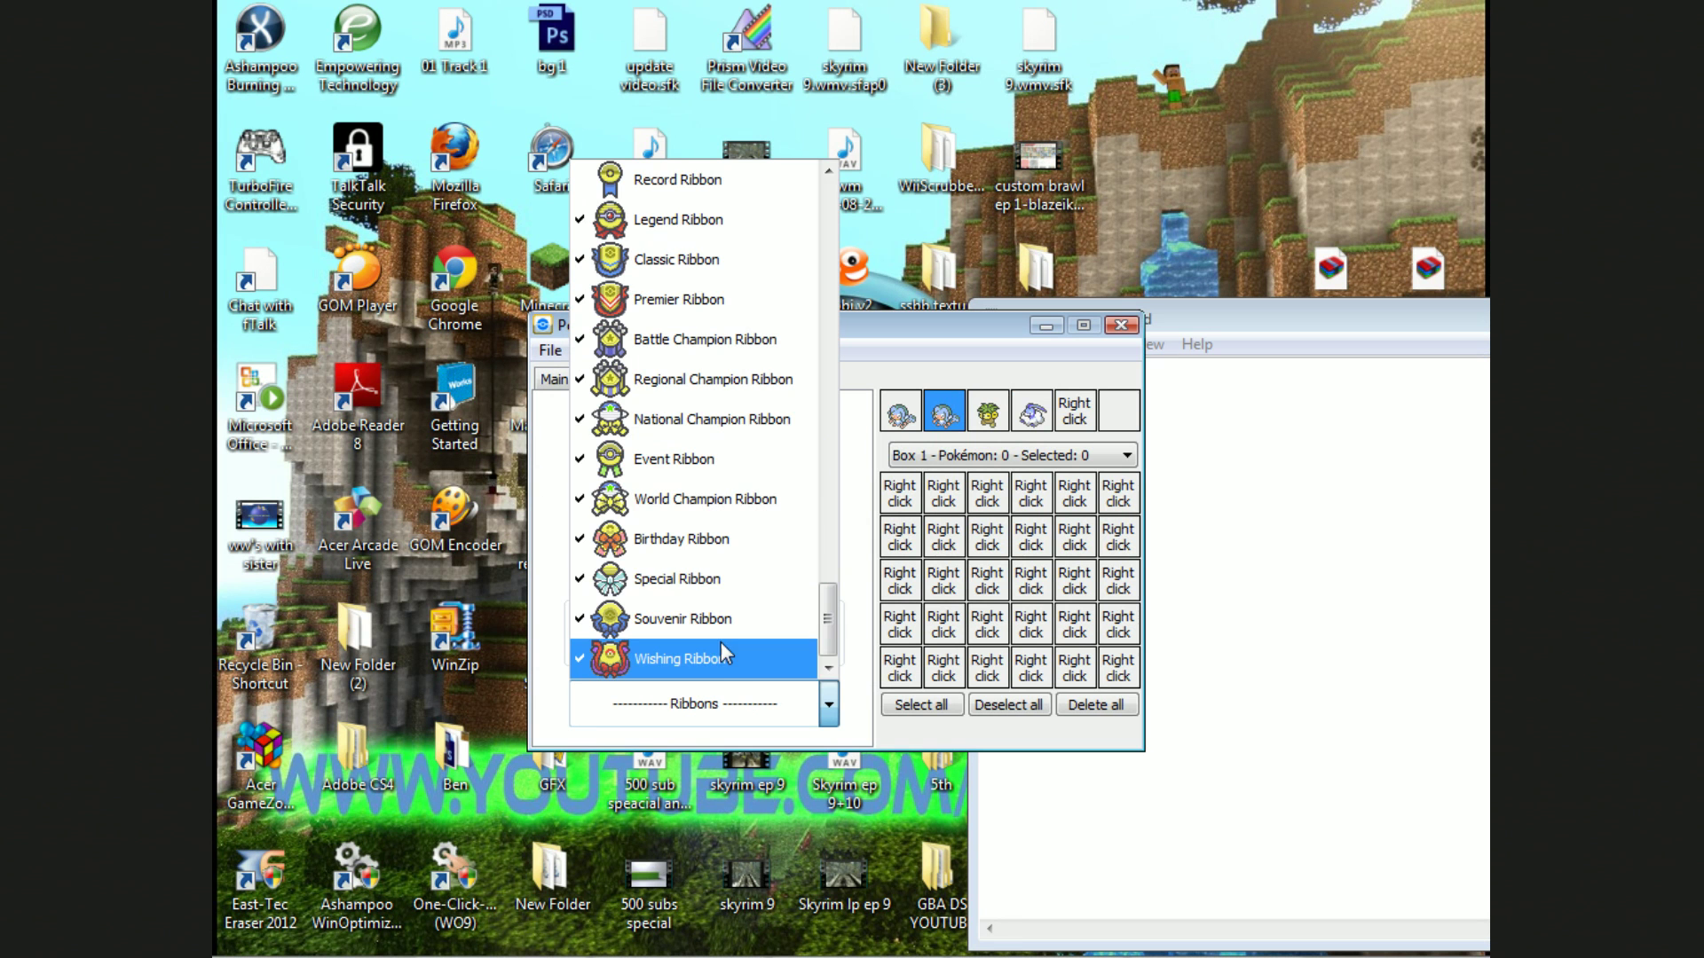
pyautogui.click(859, 616)
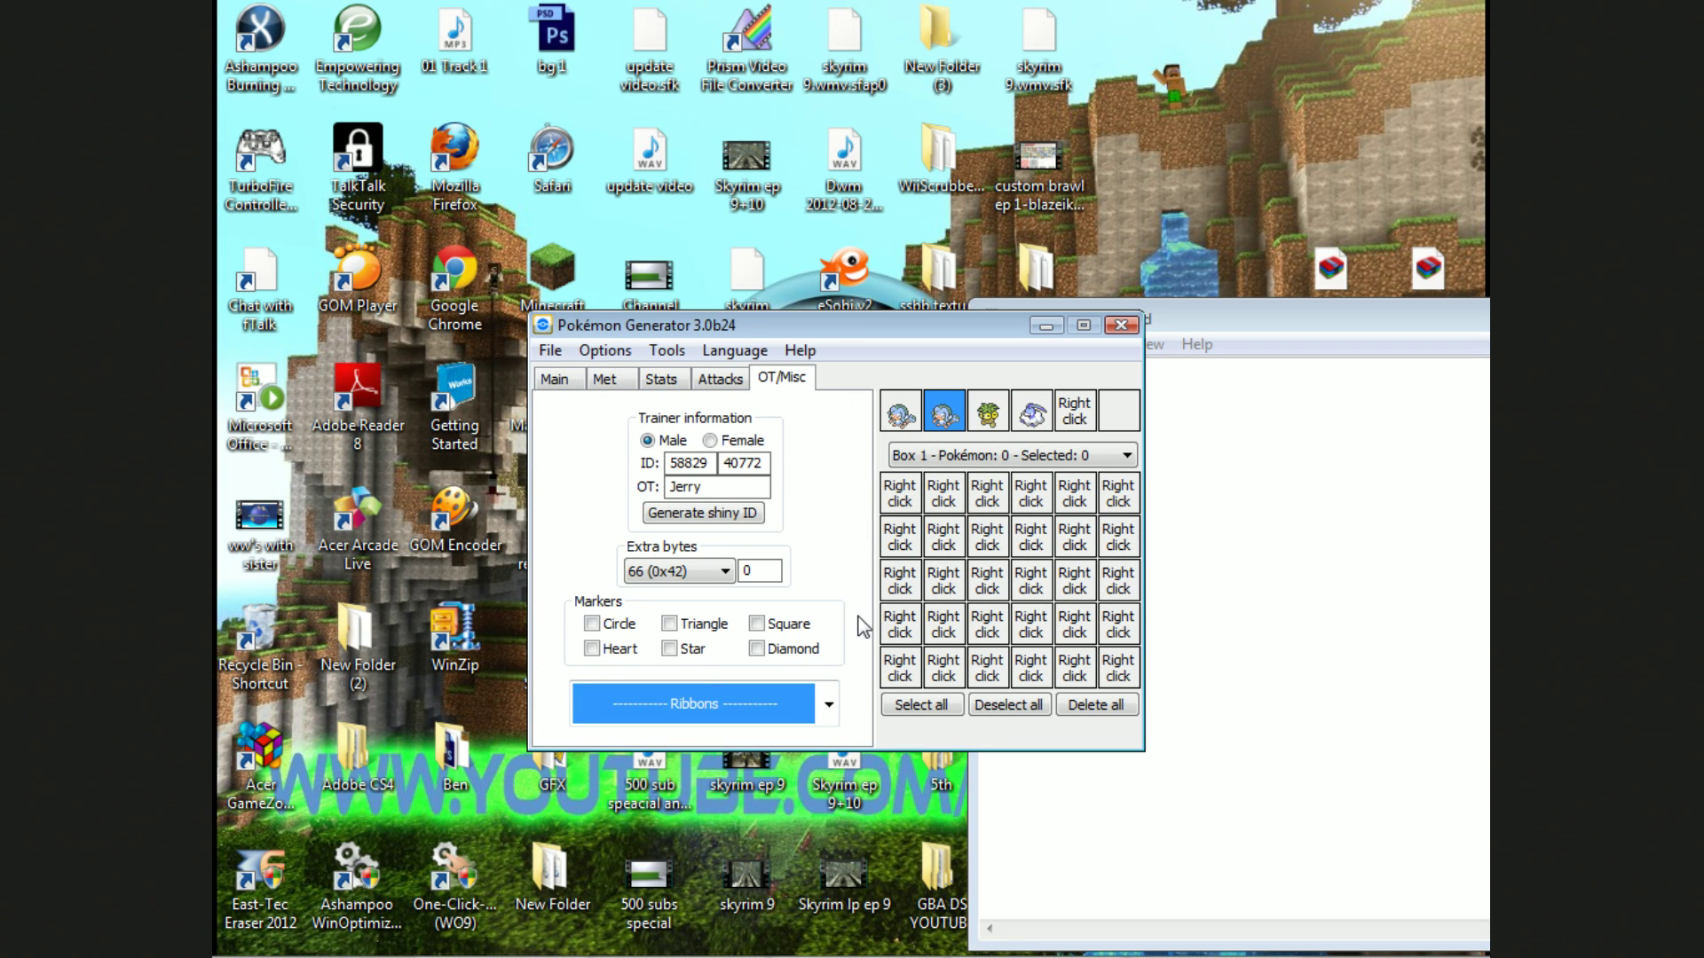
# Step: Enable all six markers: Circle, Heart, Star, Triangle, Square and Diamond
pyautogui.click(592, 624)
pyautogui.click(592, 649)
pyautogui.click(680, 654)
pyautogui.click(671, 624)
pyautogui.click(756, 625)
pyautogui.click(759, 655)
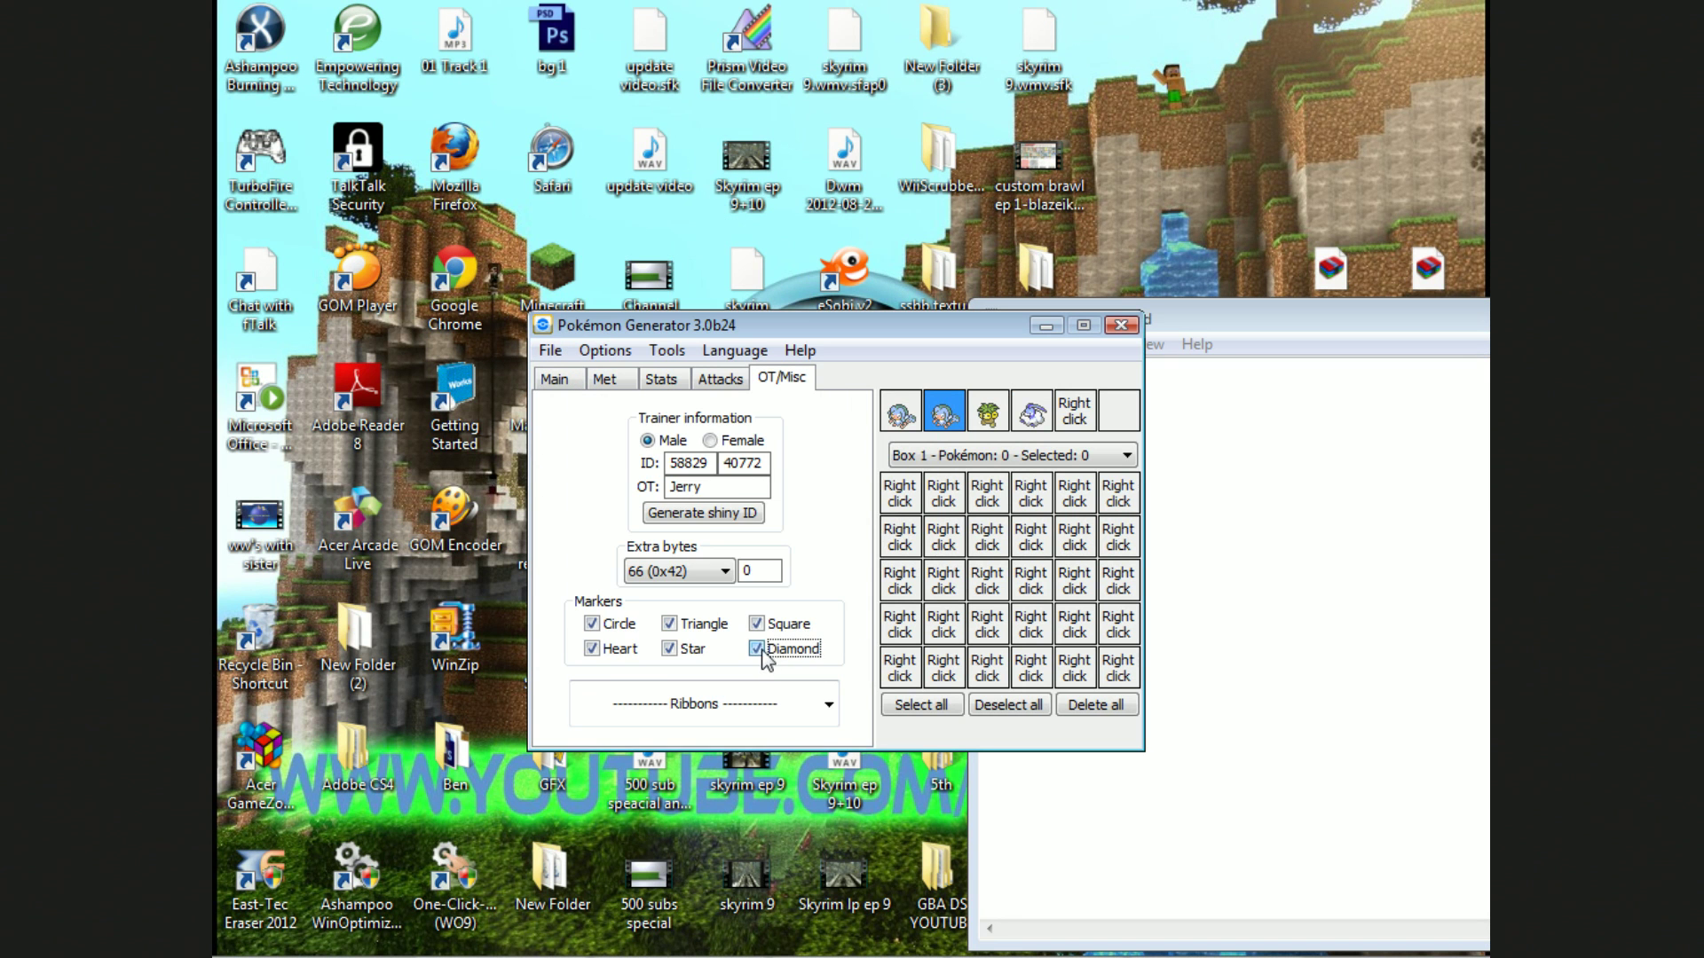
# Step: Set the level at which the Pokémon was met to 20
pyautogui.click(701, 387)
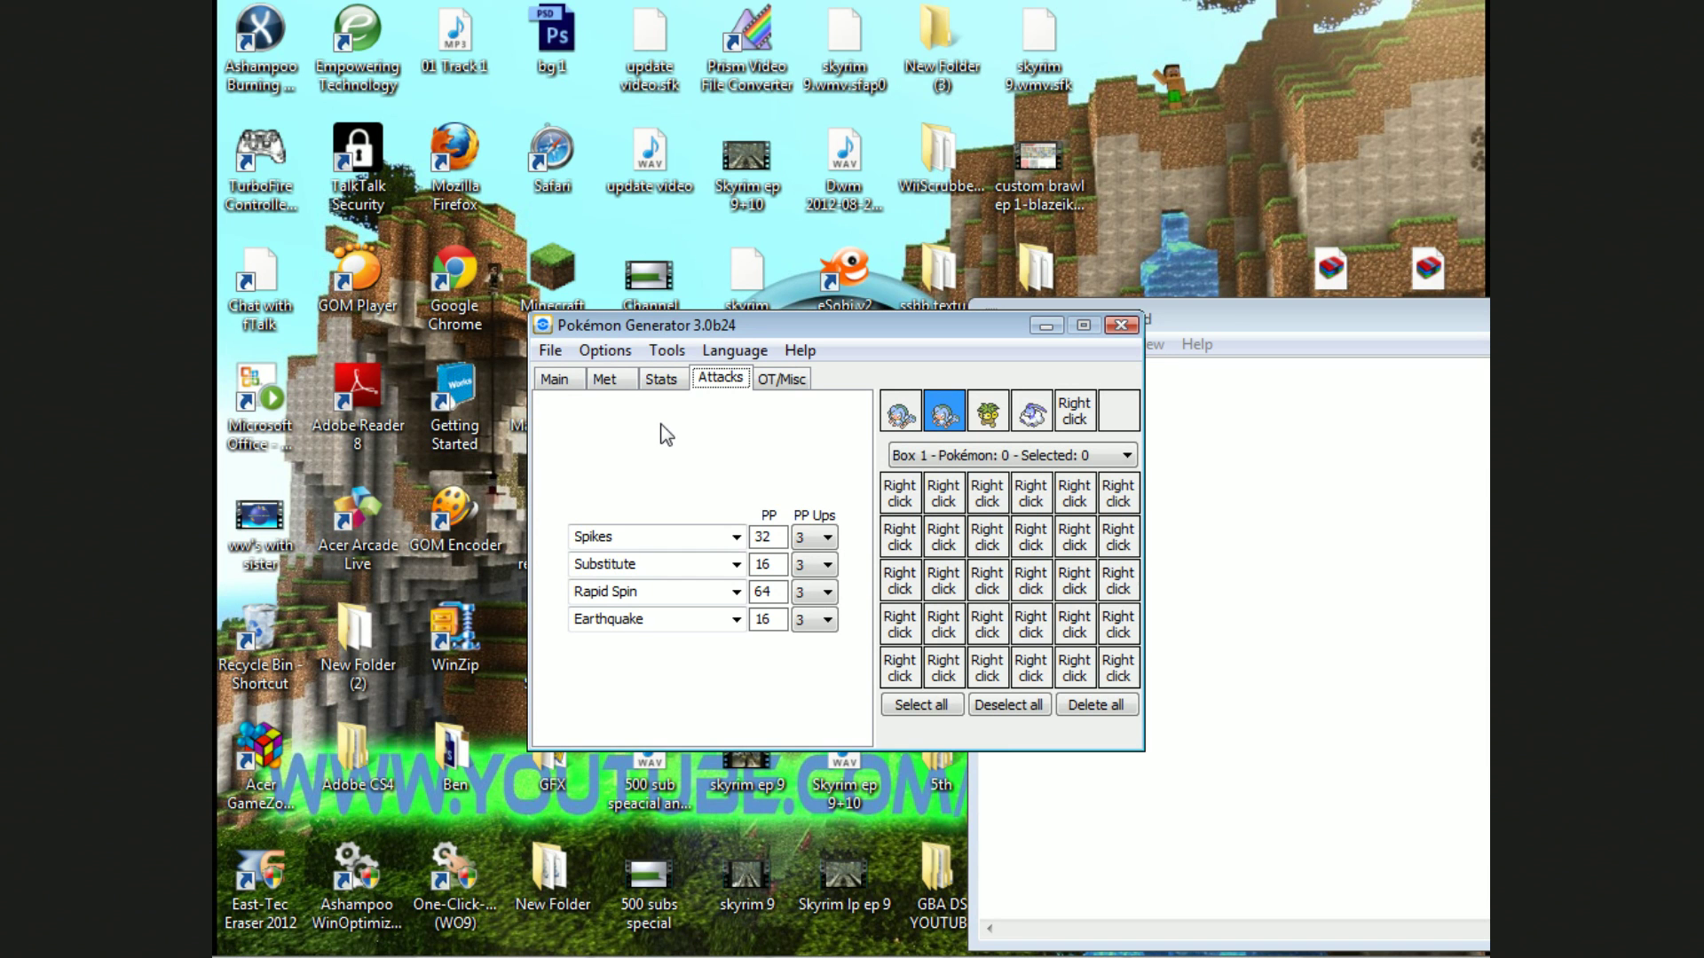
pyautogui.click(616, 382)
pyautogui.doubleClick(733, 512)
pyautogui.write('20')
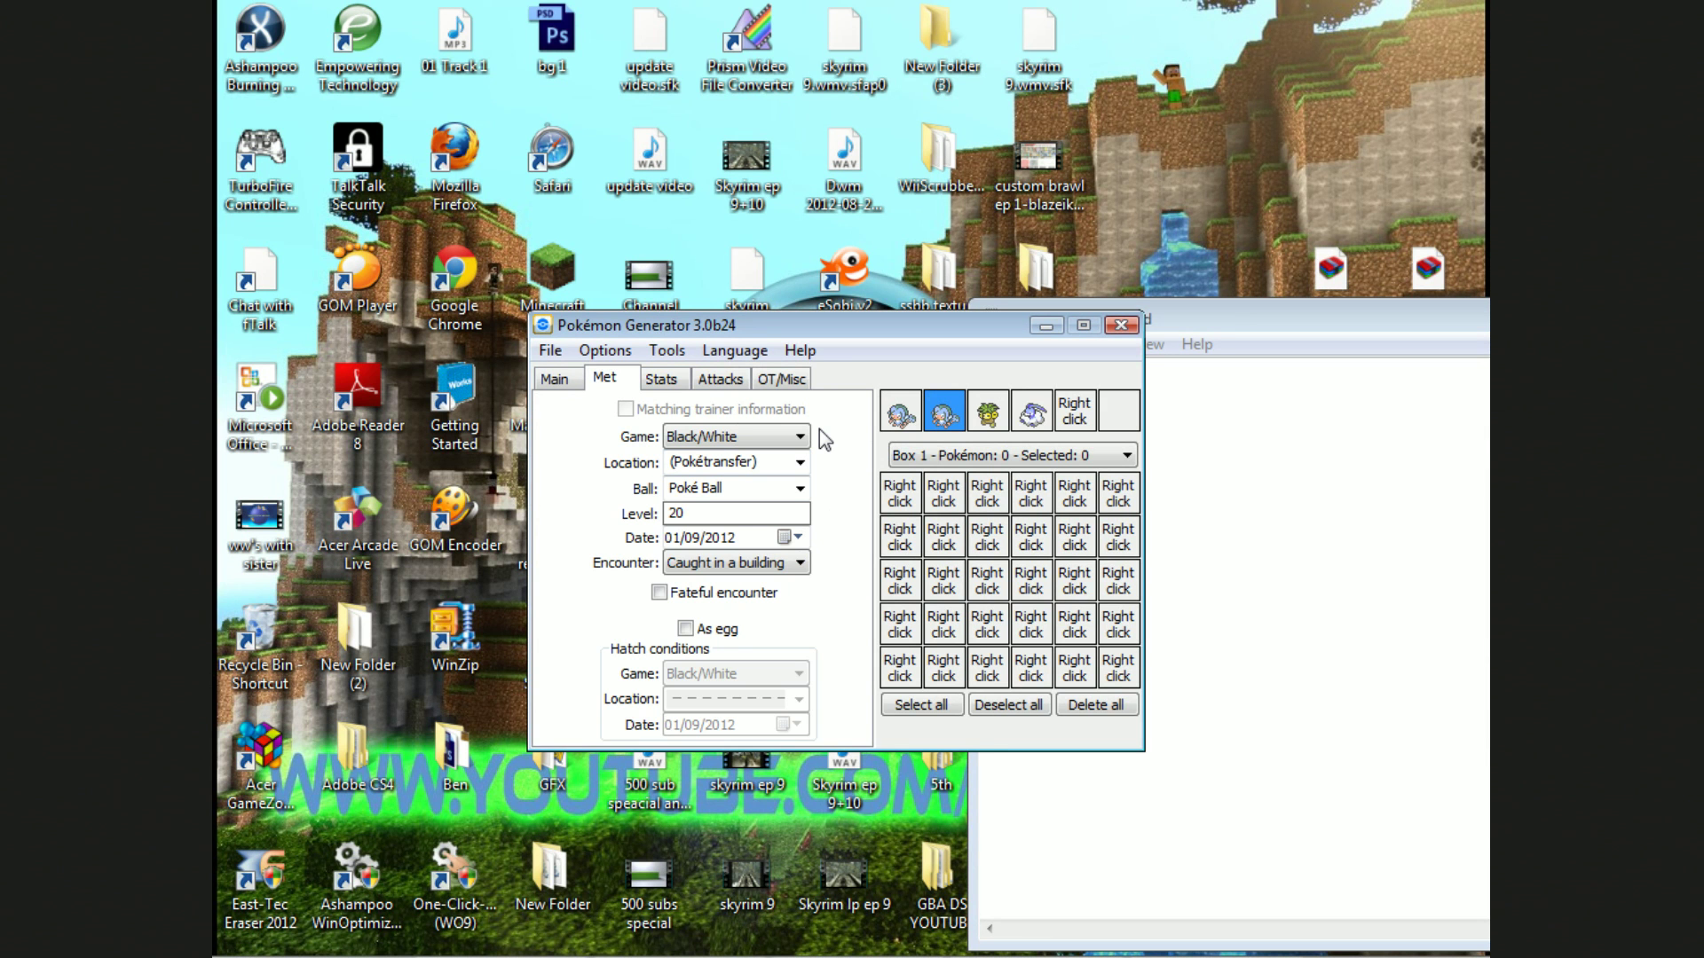
pyautogui.click(717, 379)
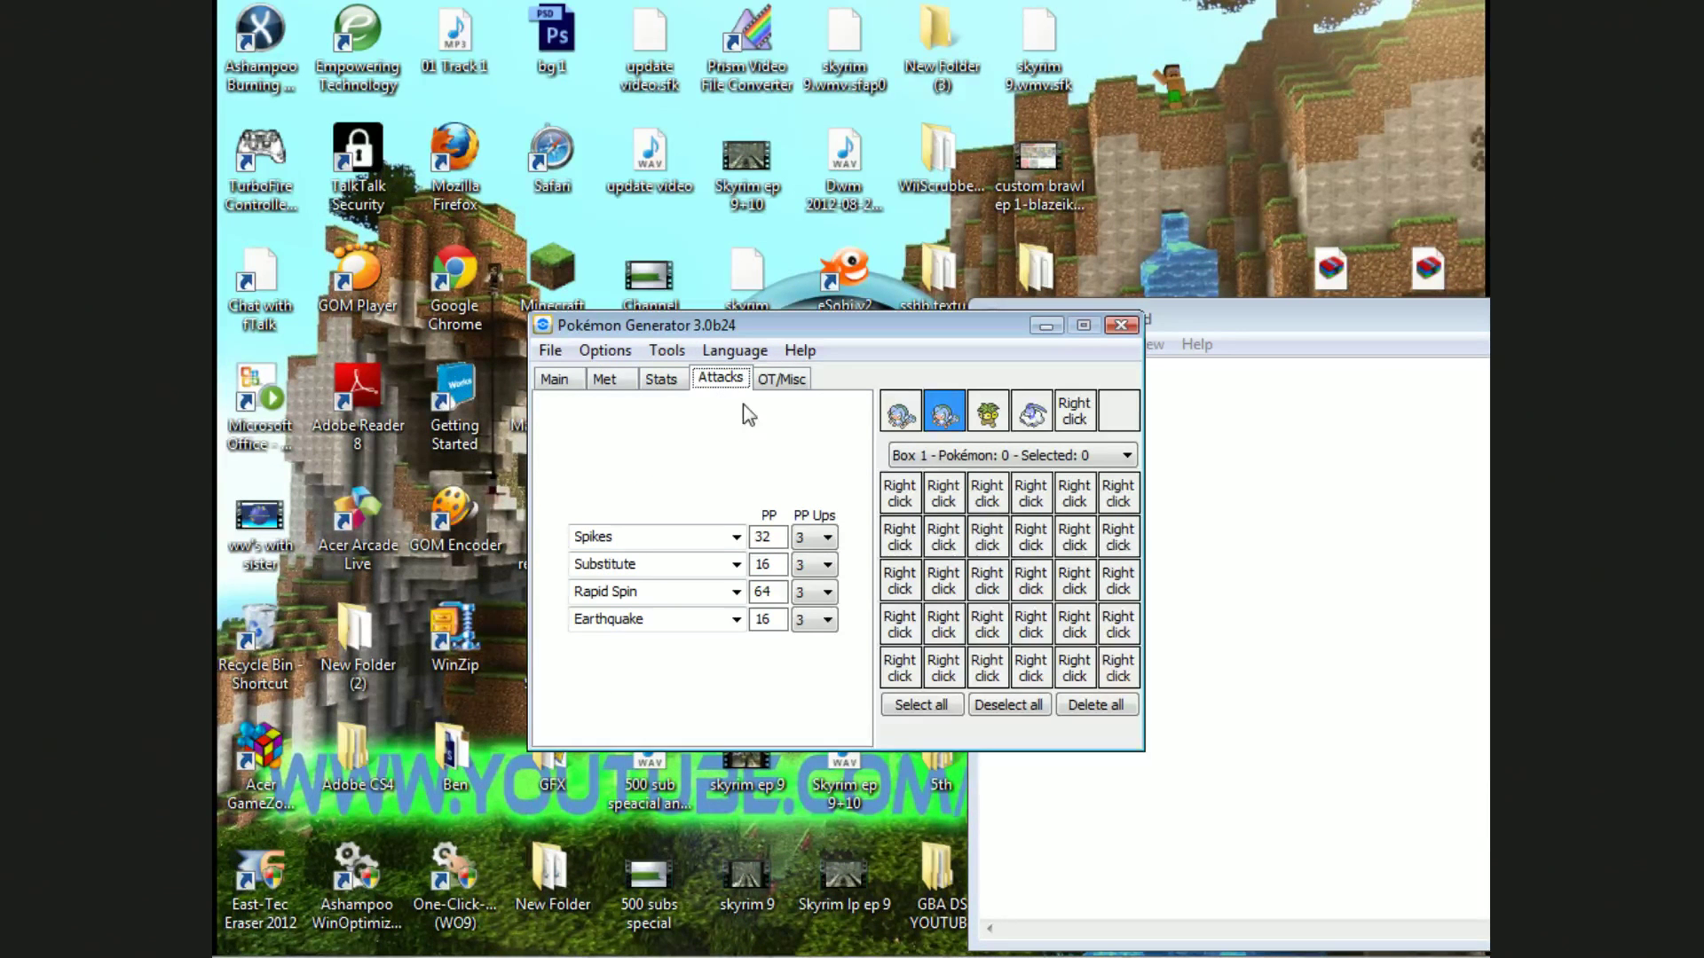
pyautogui.click(780, 379)
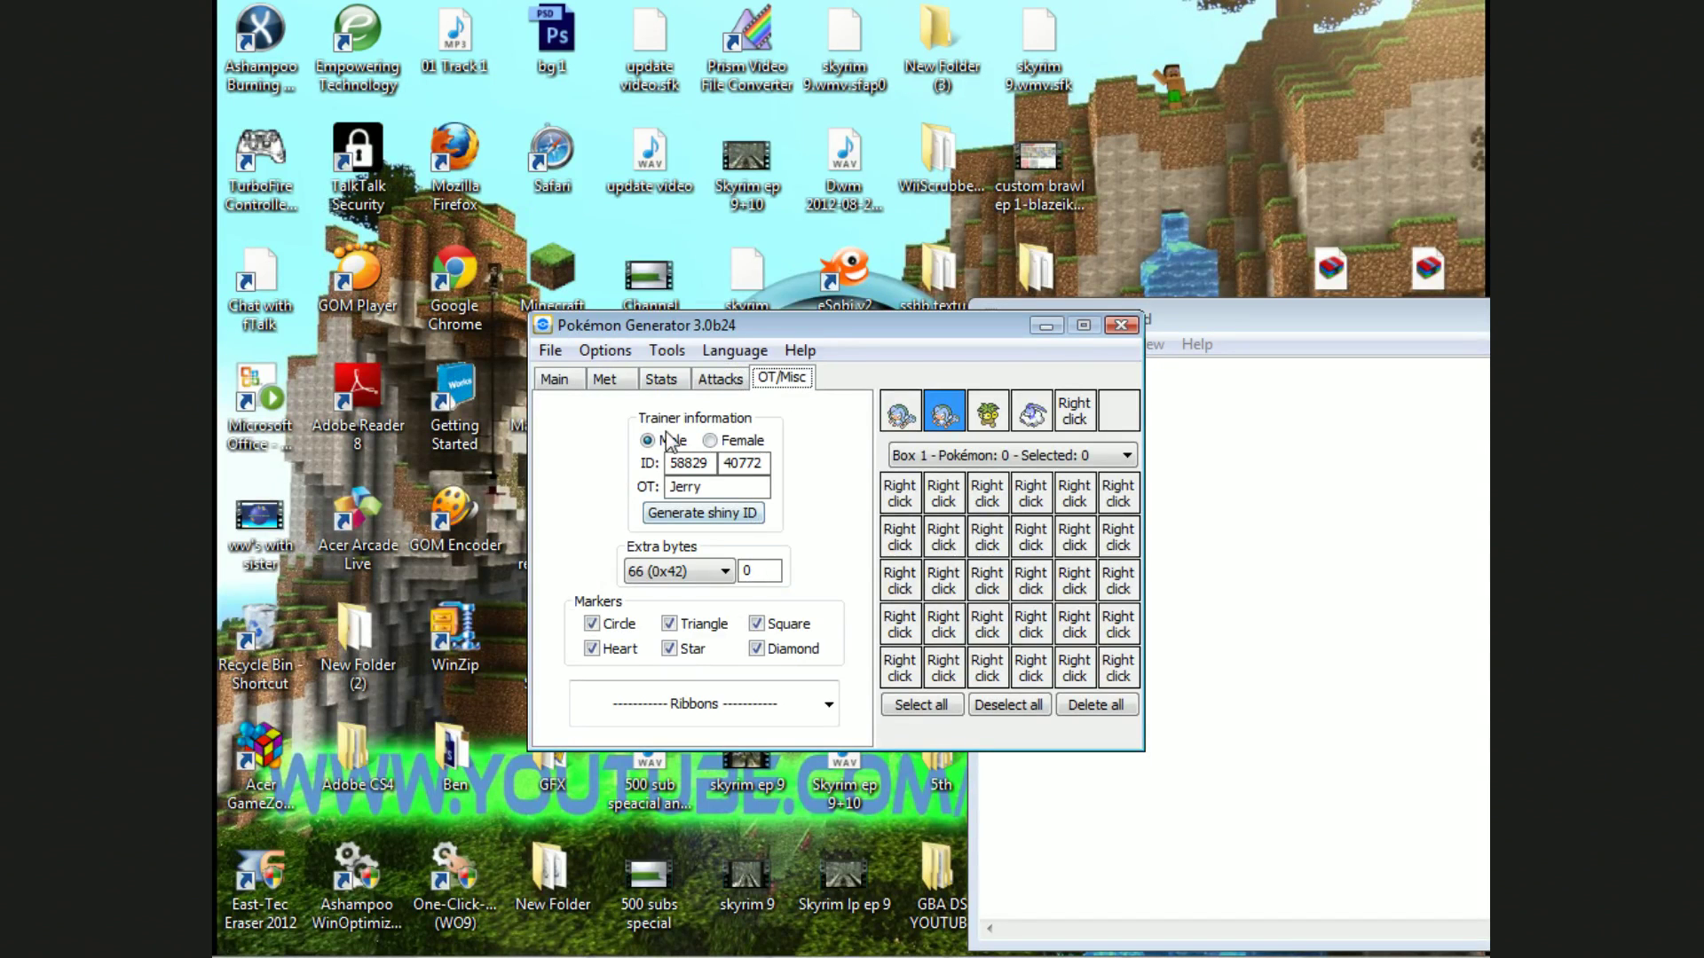
pyautogui.click(790, 701)
pyautogui.click(789, 701)
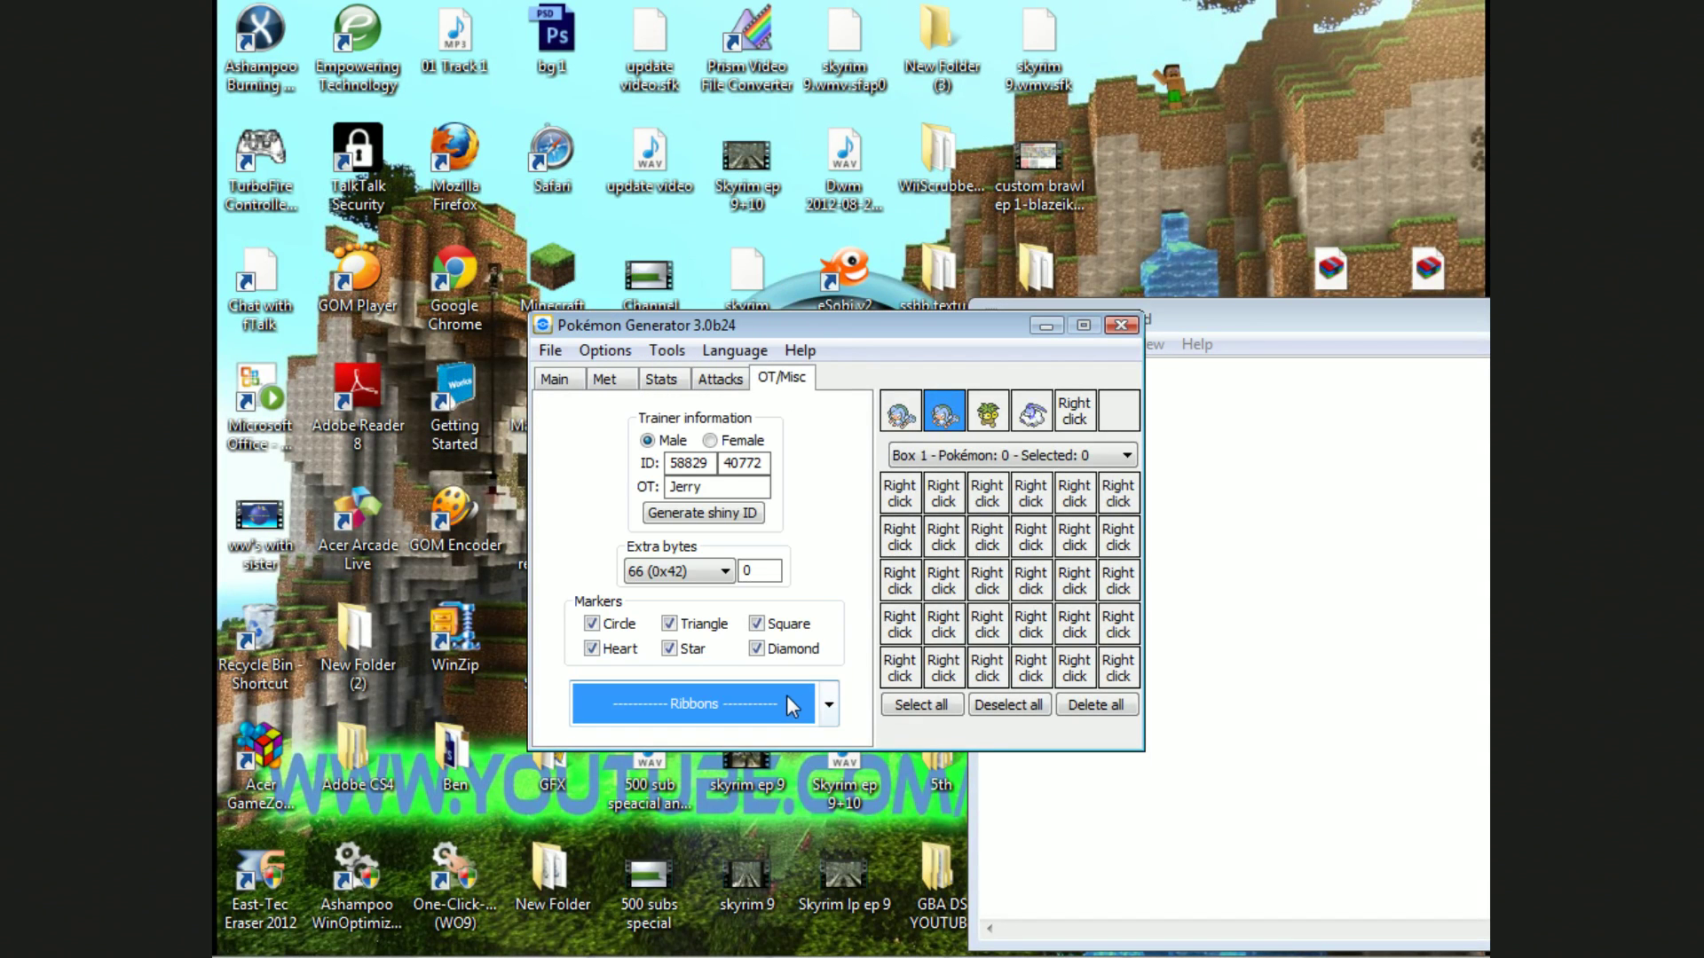
# Step: Change the Pokémon's species to Pineco in its main details
pyautogui.click(554, 381)
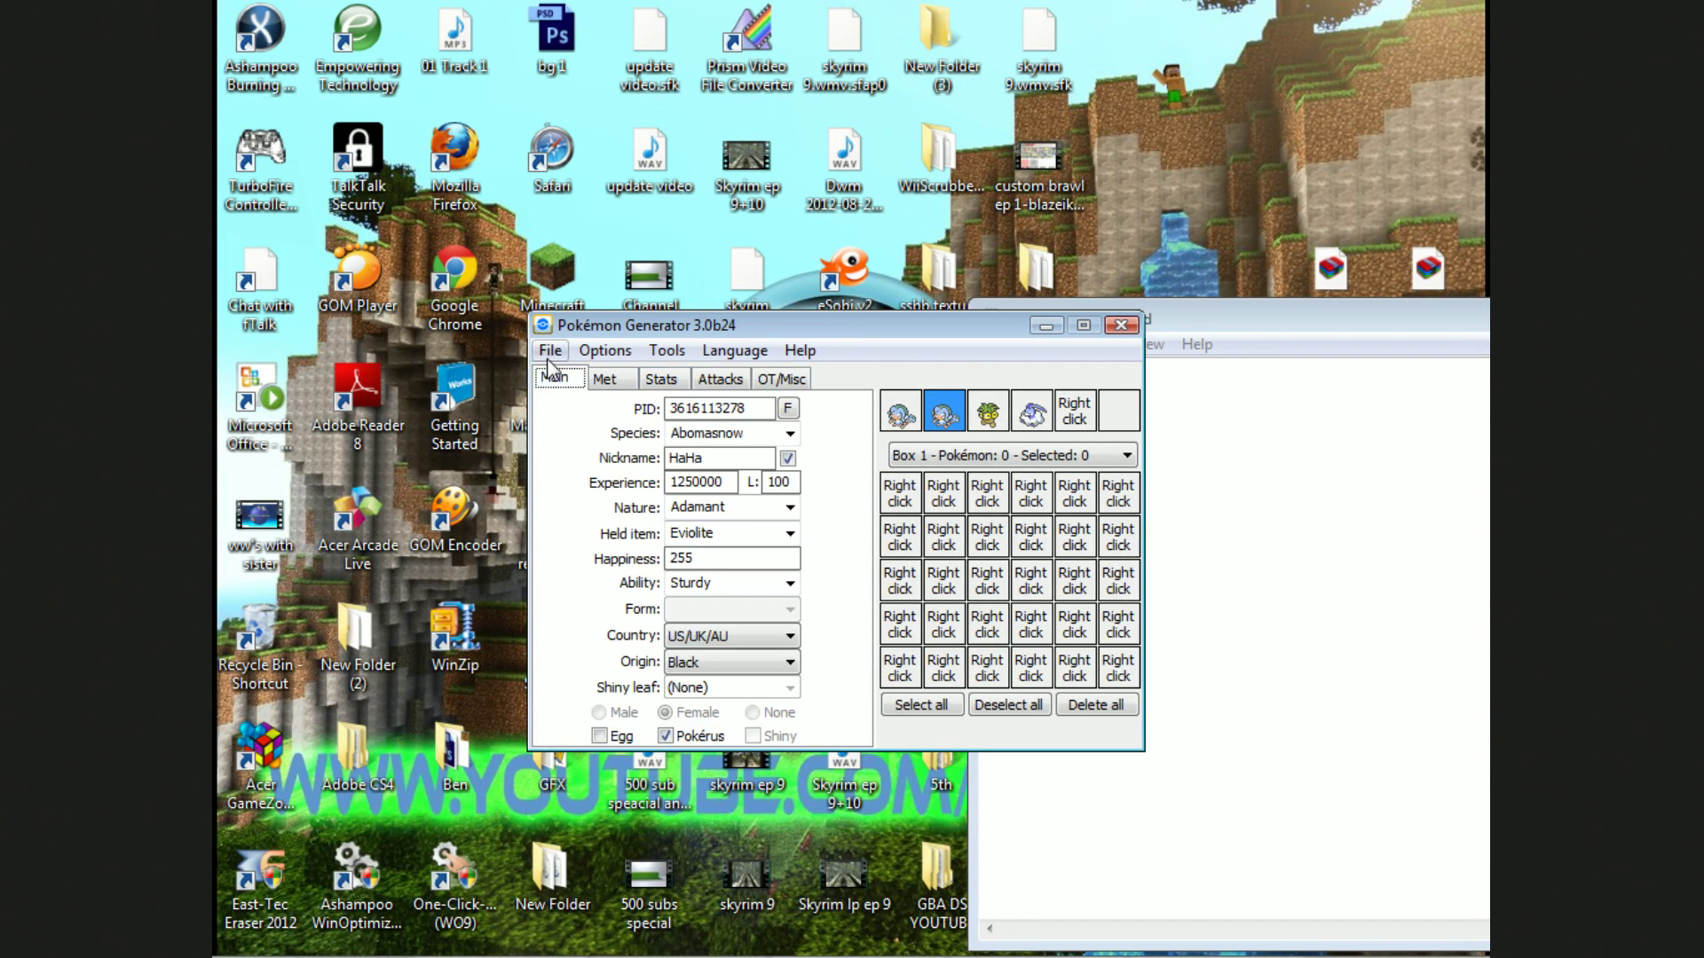
pyautogui.click(789, 434)
pyautogui.write('pine')
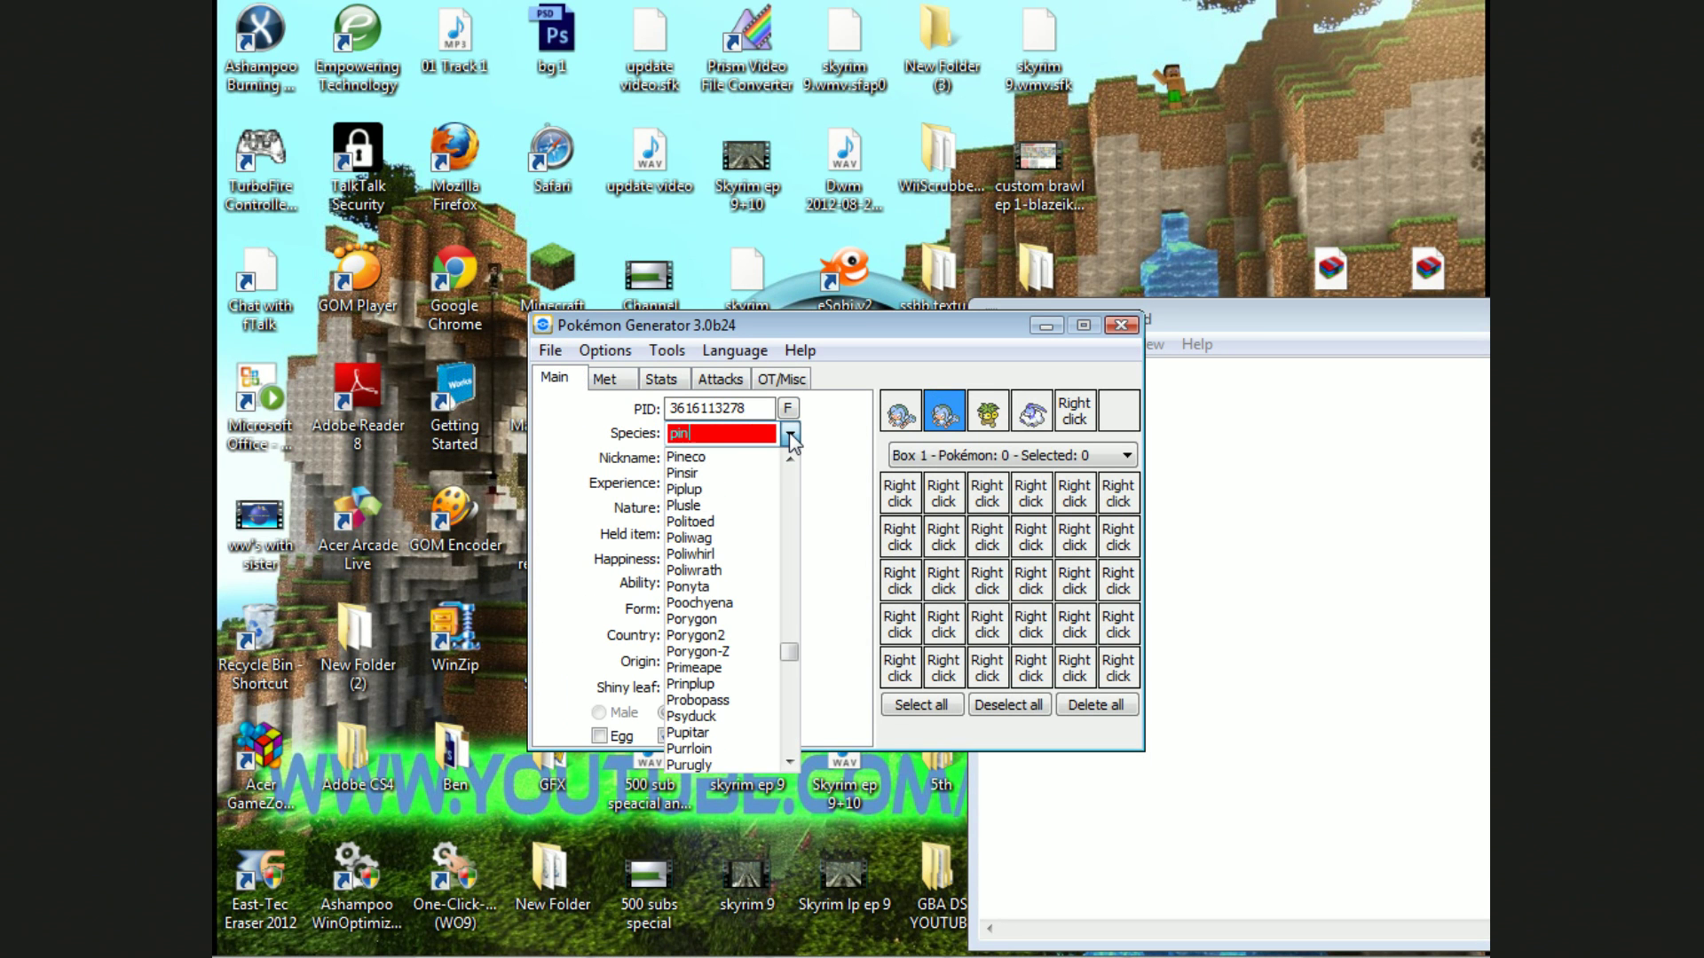
pyautogui.press('Return')
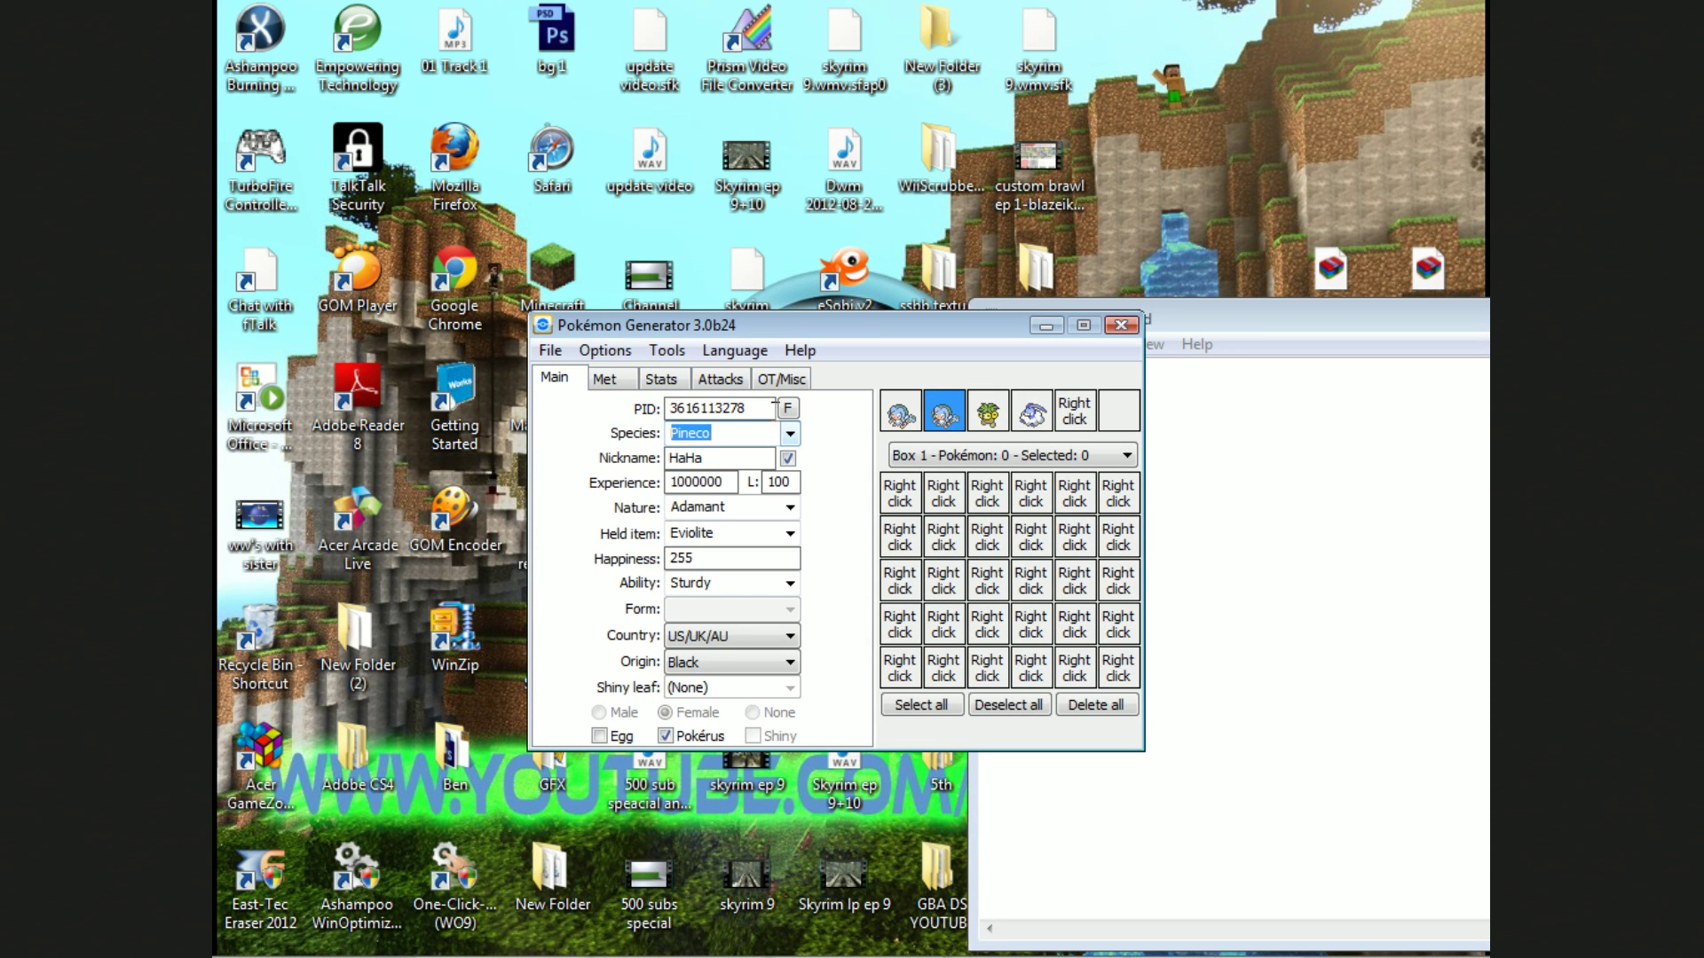
# Step: Set the PID Finder's species to Pineco and search for an Adamant PID
pyautogui.click(787, 408)
pyautogui.click(669, 681)
pyautogui.click(850, 451)
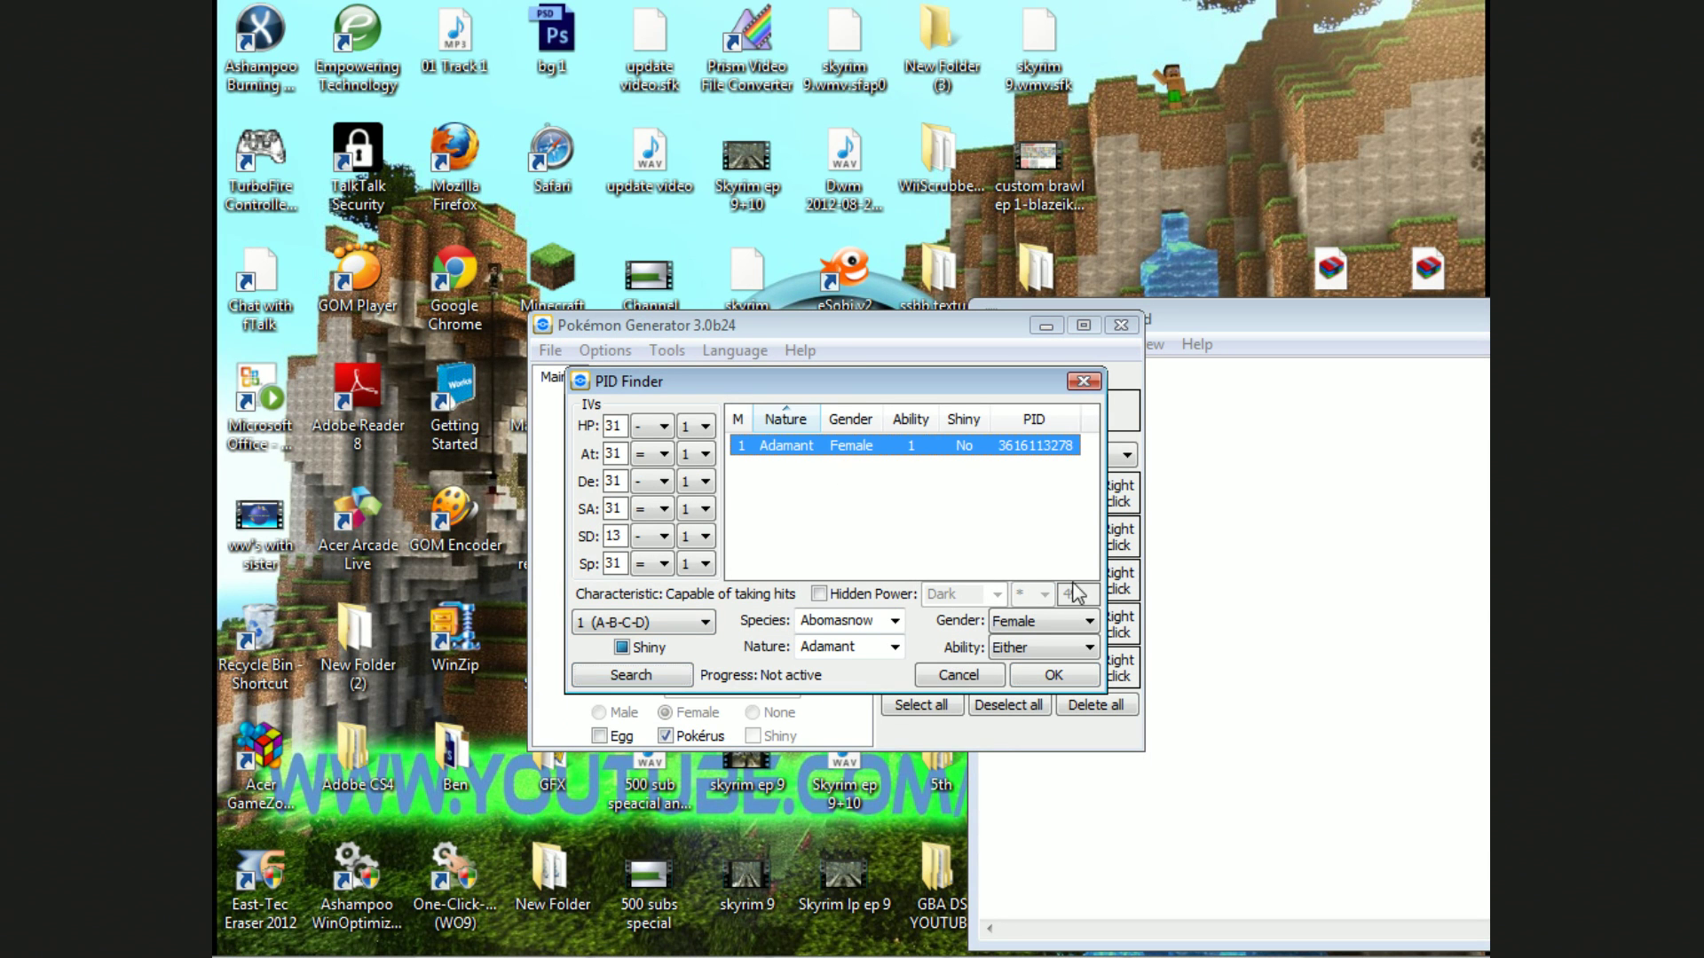
pyautogui.doubleClick(857, 627)
pyautogui.write('pineco')
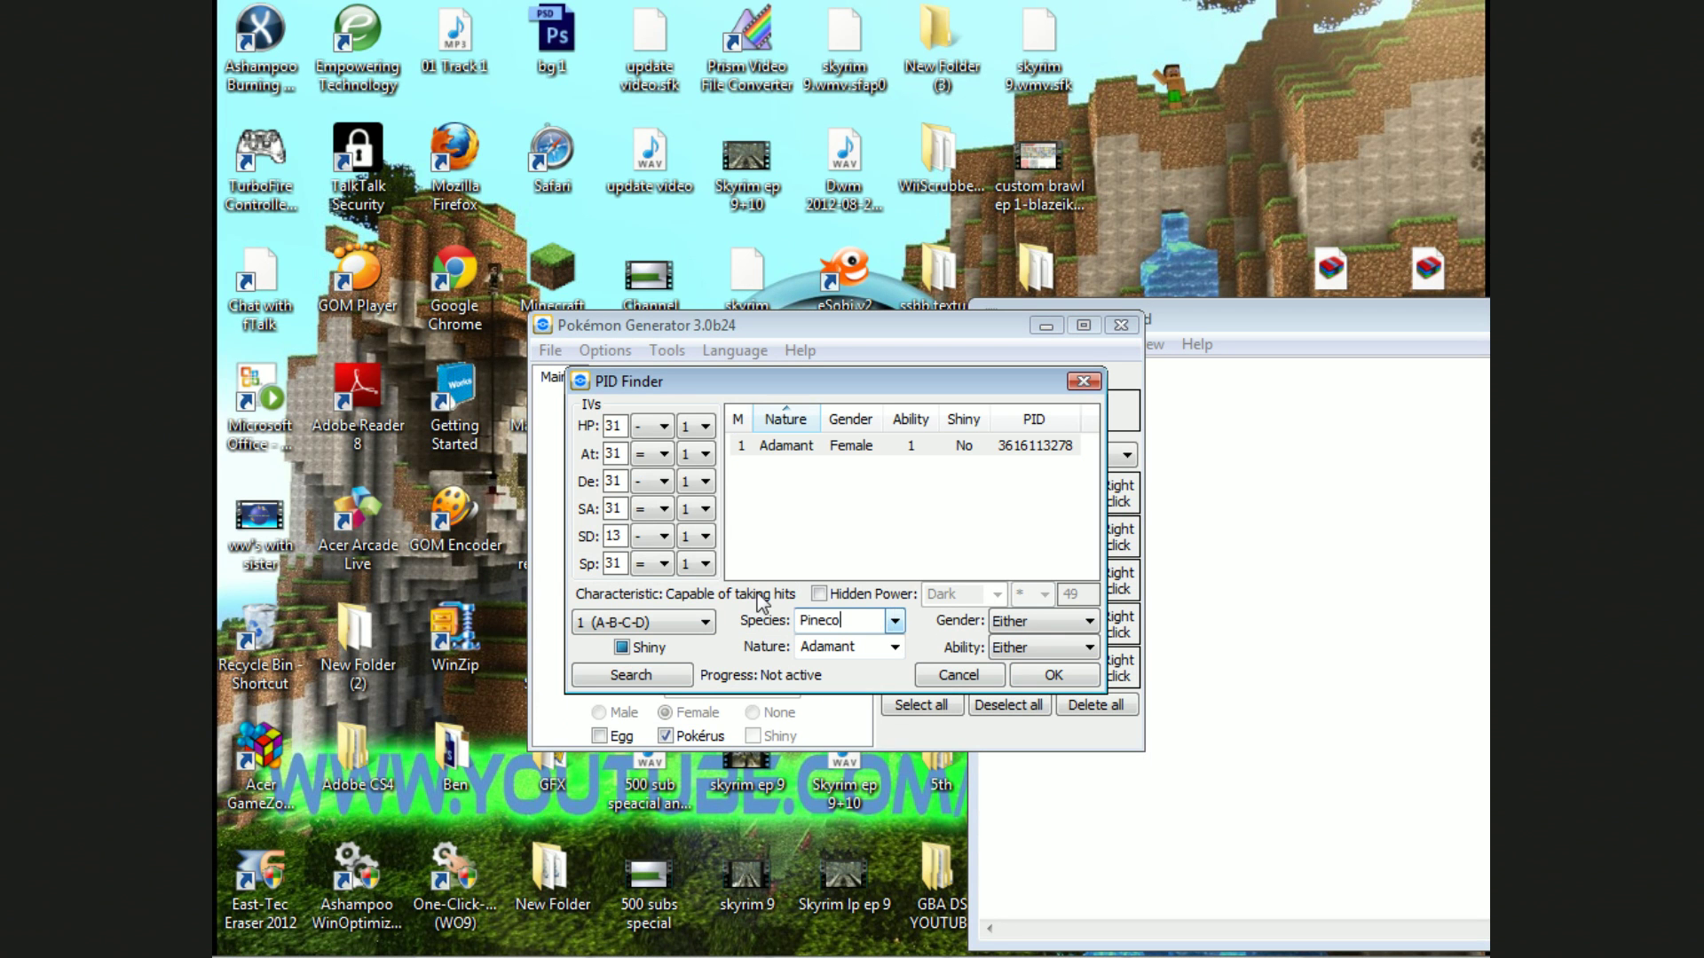
pyautogui.click(646, 676)
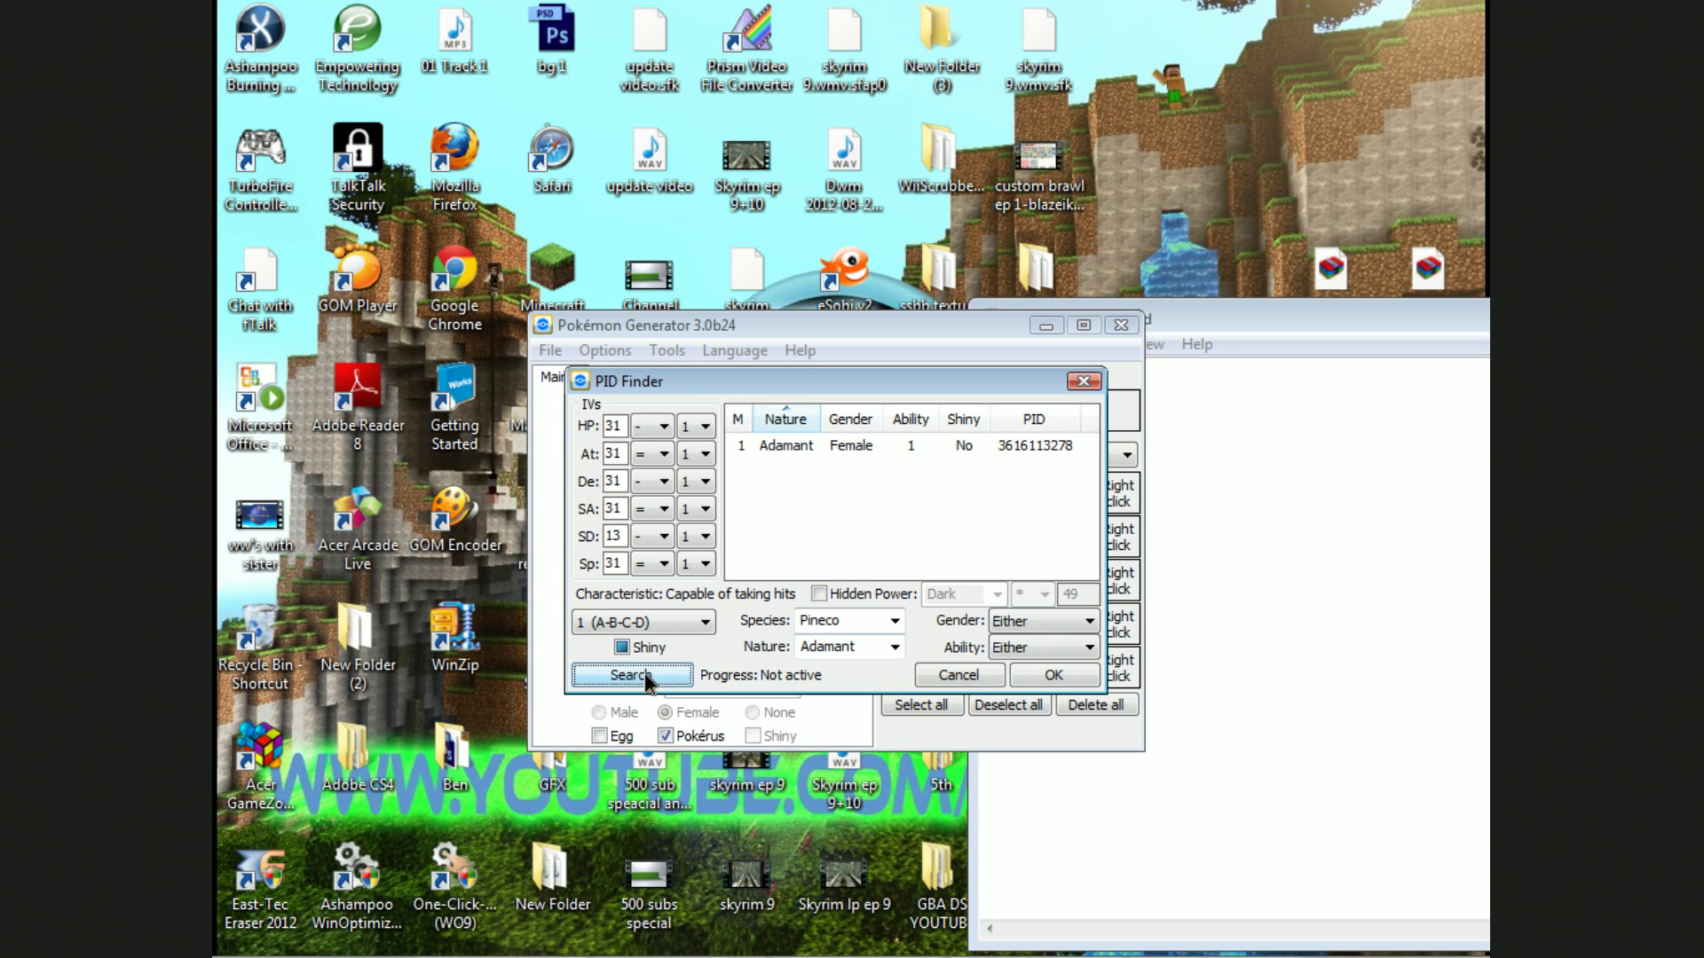
# Step: Turn off the Shiny filter in the PID Finder, search again and apply the Adamant female result
pyautogui.click(653, 564)
pyautogui.click(652, 572)
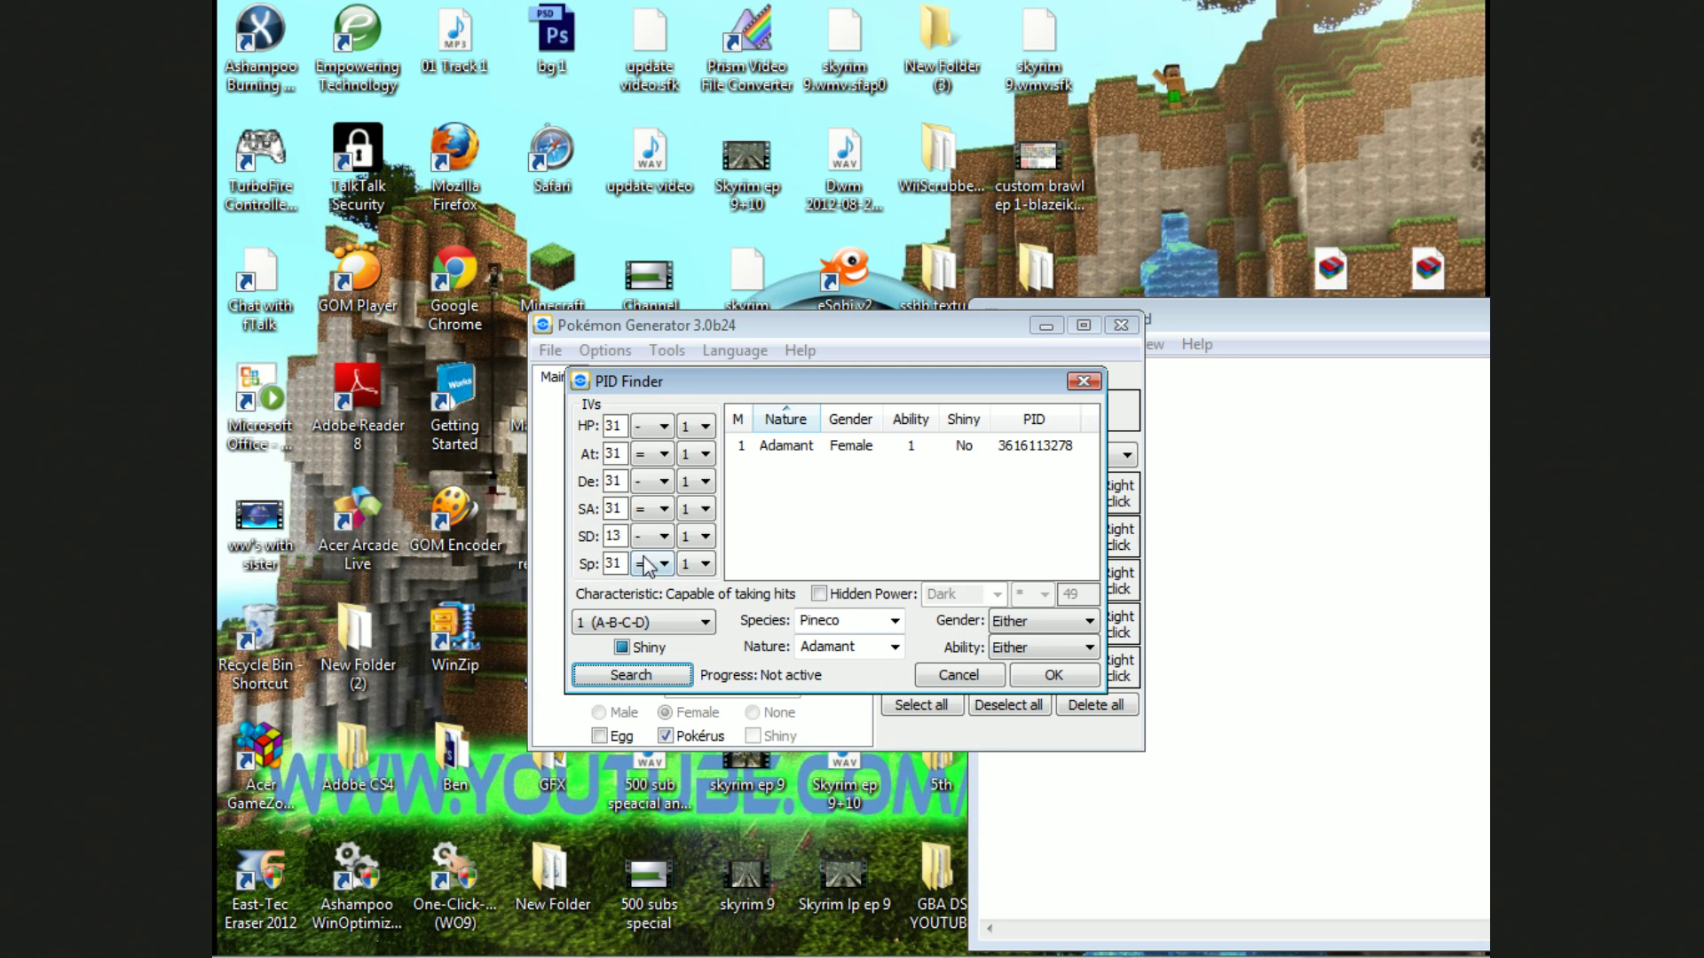
pyautogui.click(623, 647)
pyautogui.click(628, 675)
pyautogui.click(925, 451)
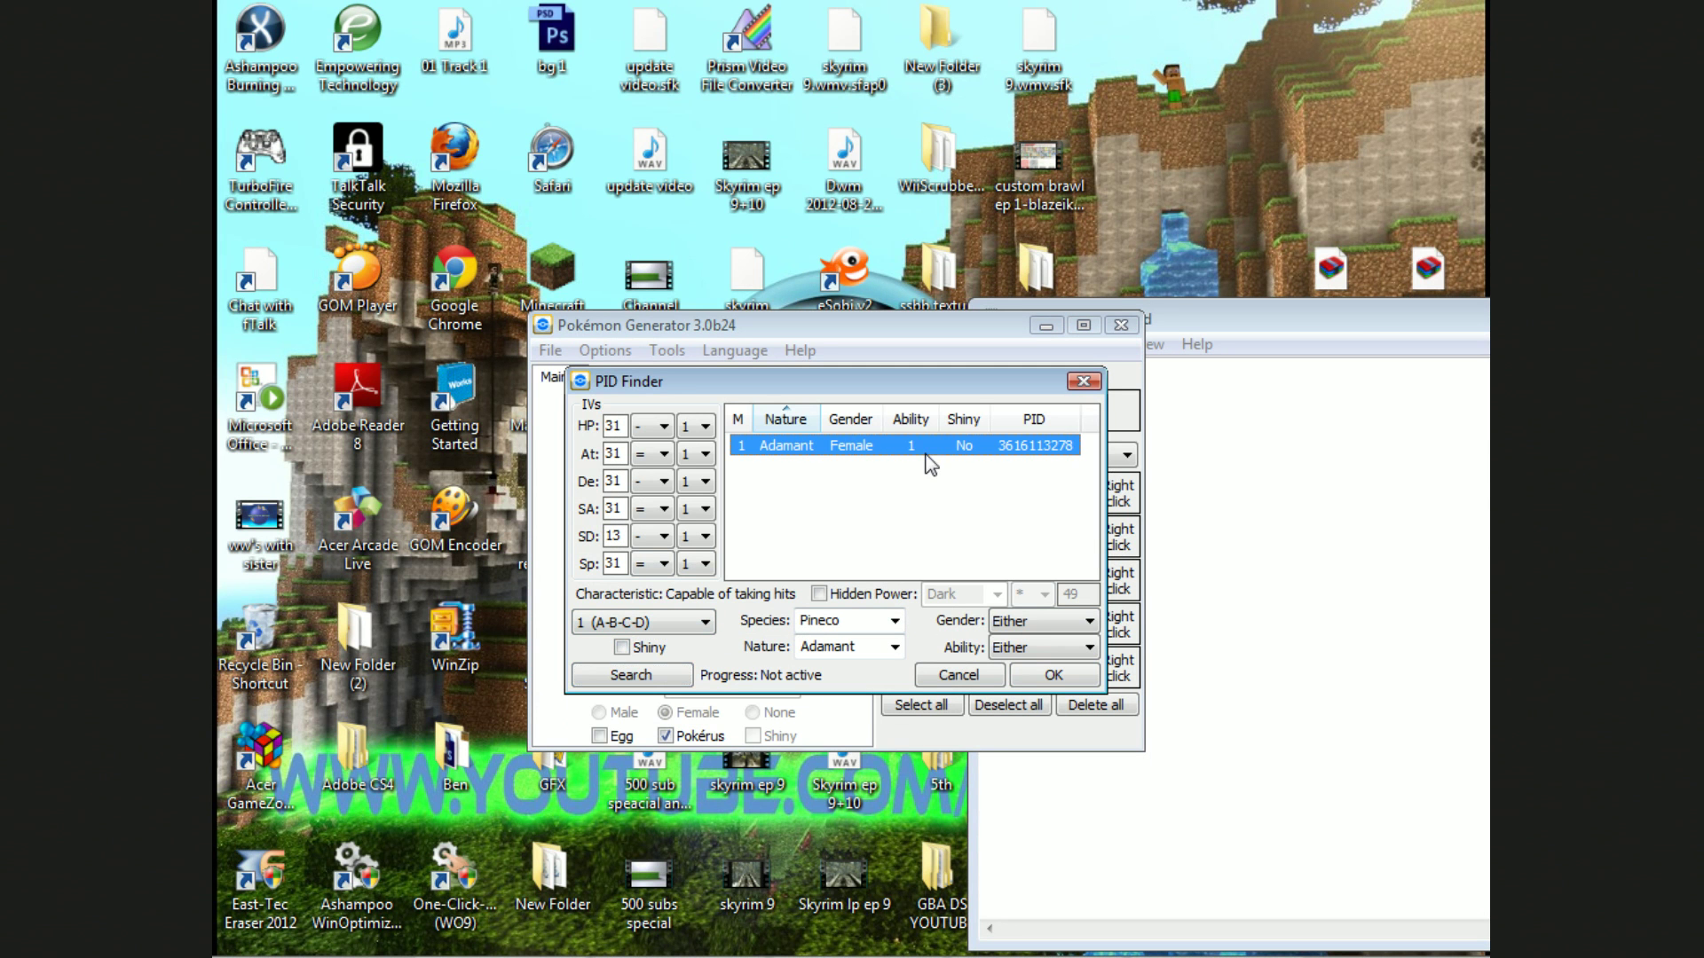
pyautogui.click(1040, 678)
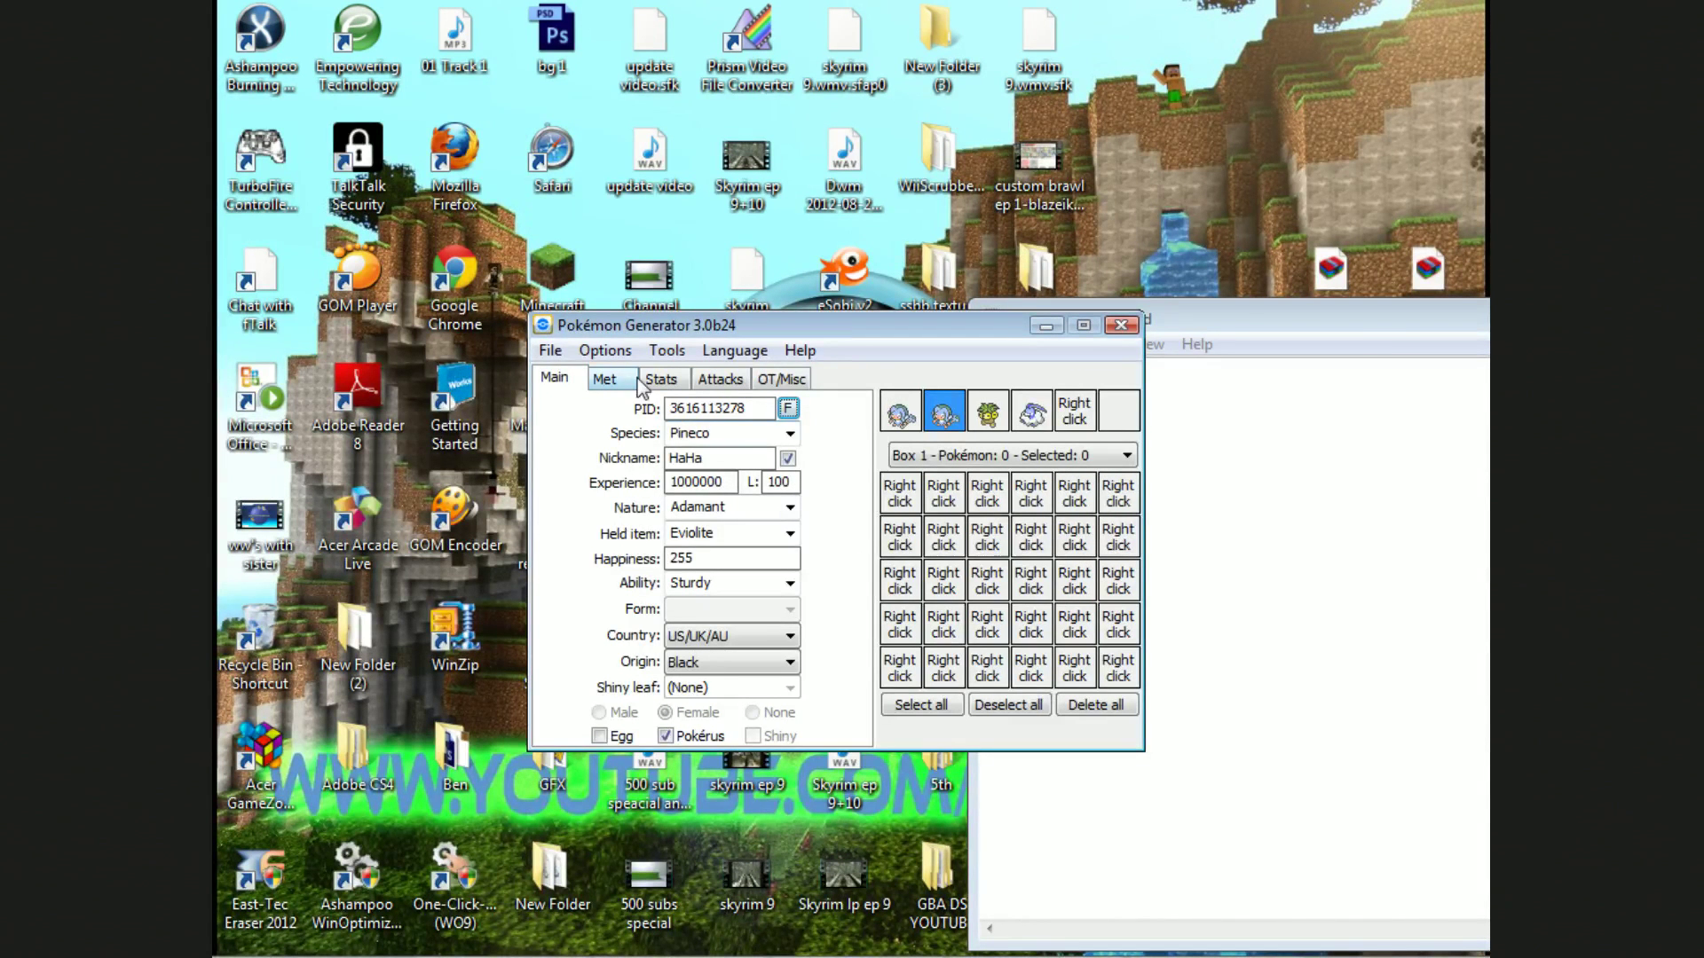
pyautogui.click(789, 410)
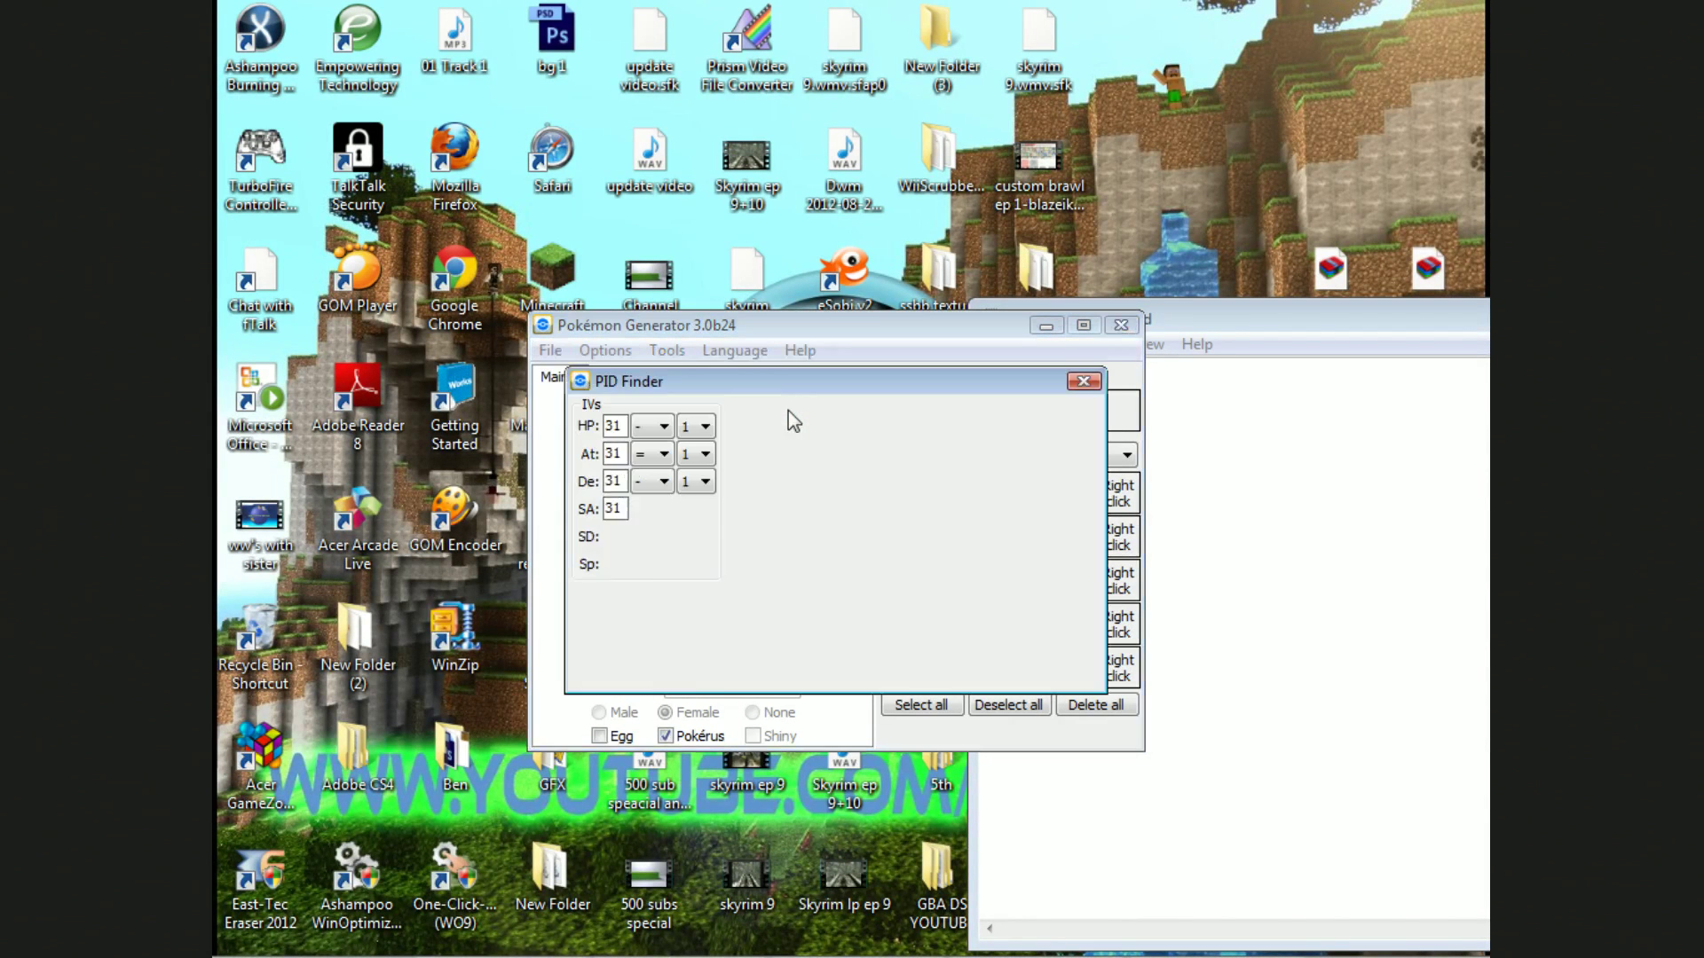
pyautogui.click(638, 676)
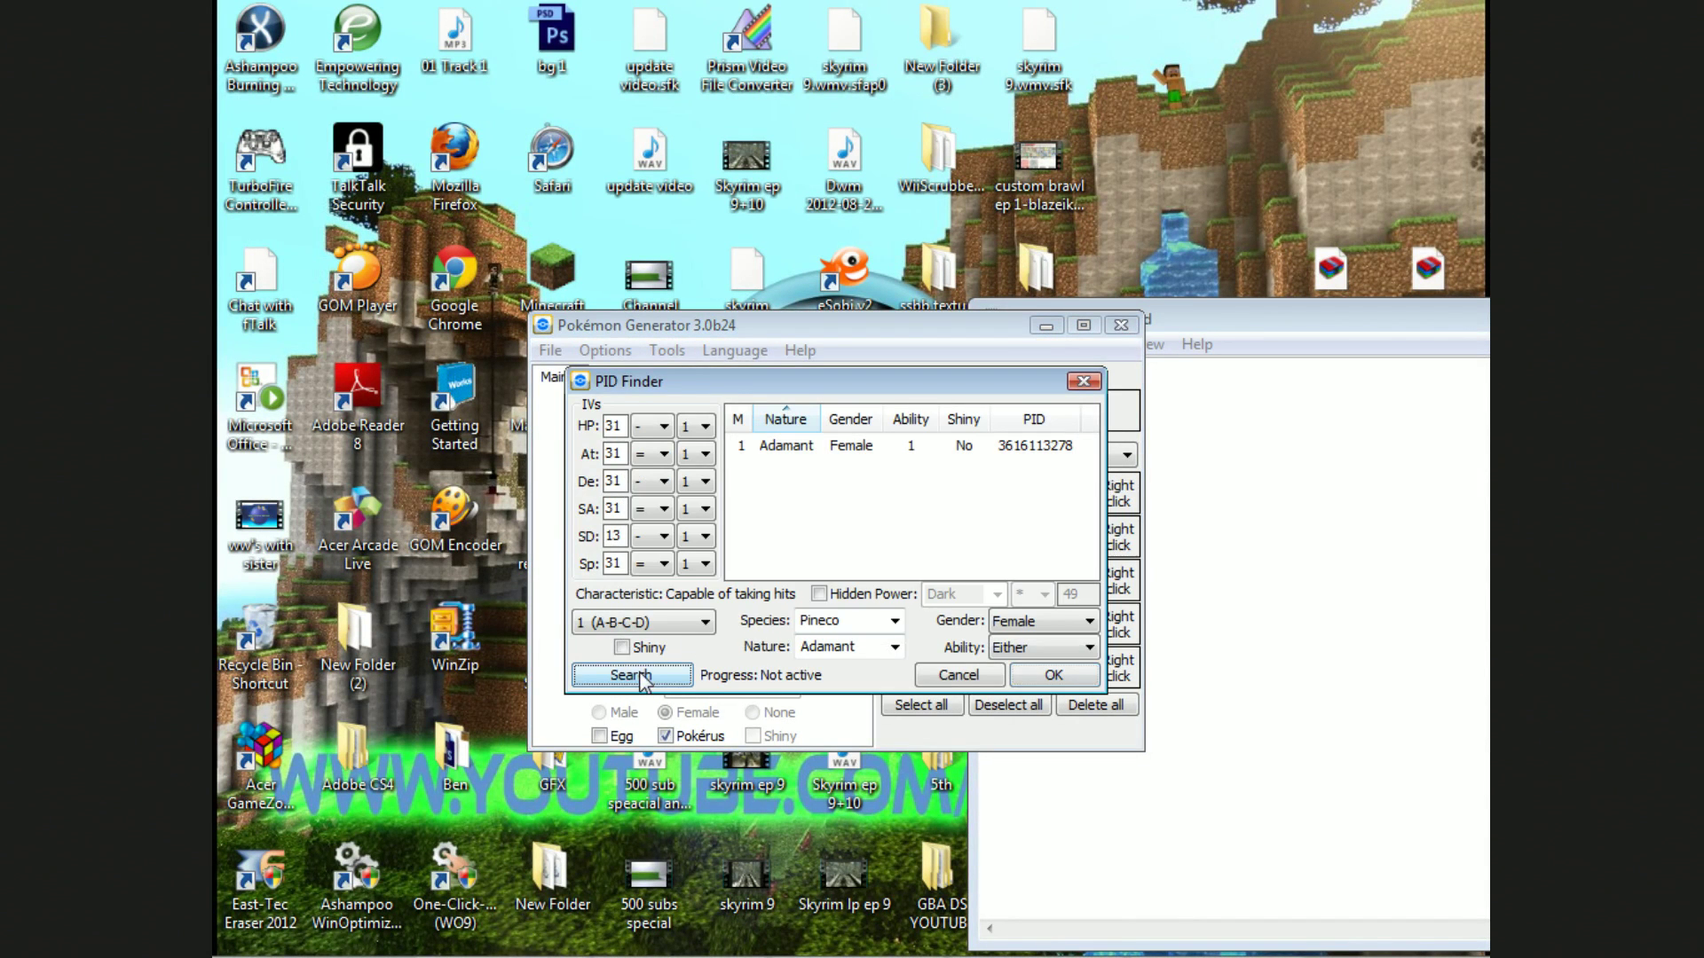
pyautogui.click(843, 446)
pyautogui.click(1053, 675)
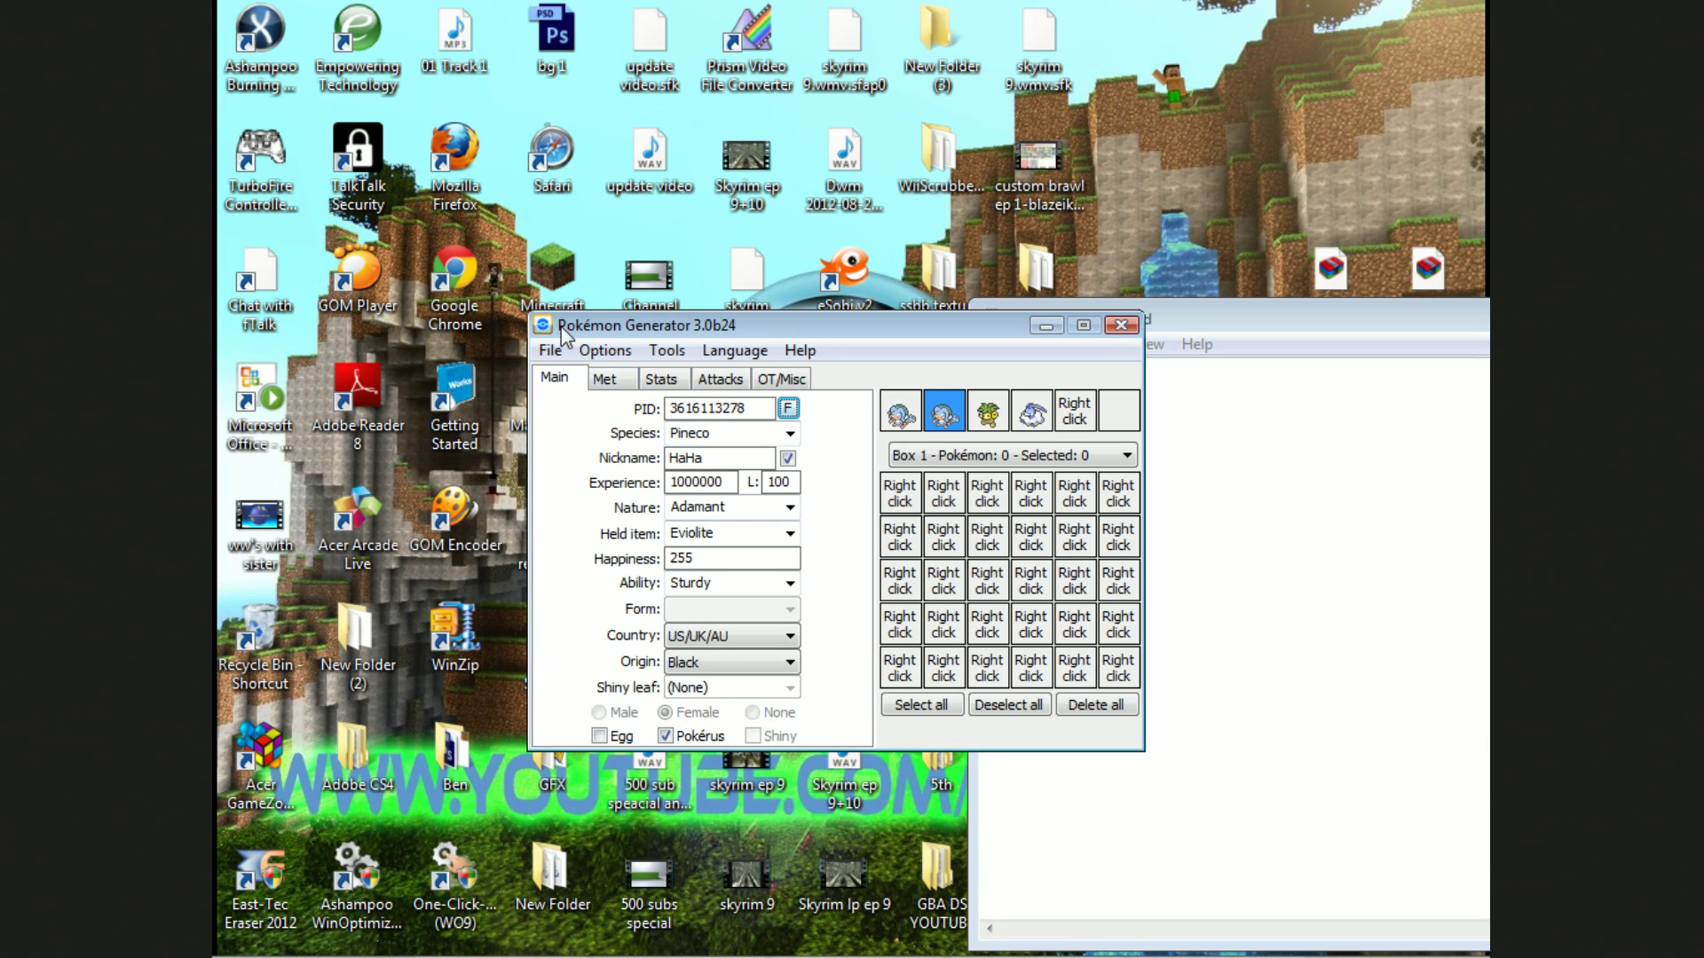
# Step: Save the Pokémon as pineco.pkm in the Poke gts pokemon folder
pyautogui.click(552, 352)
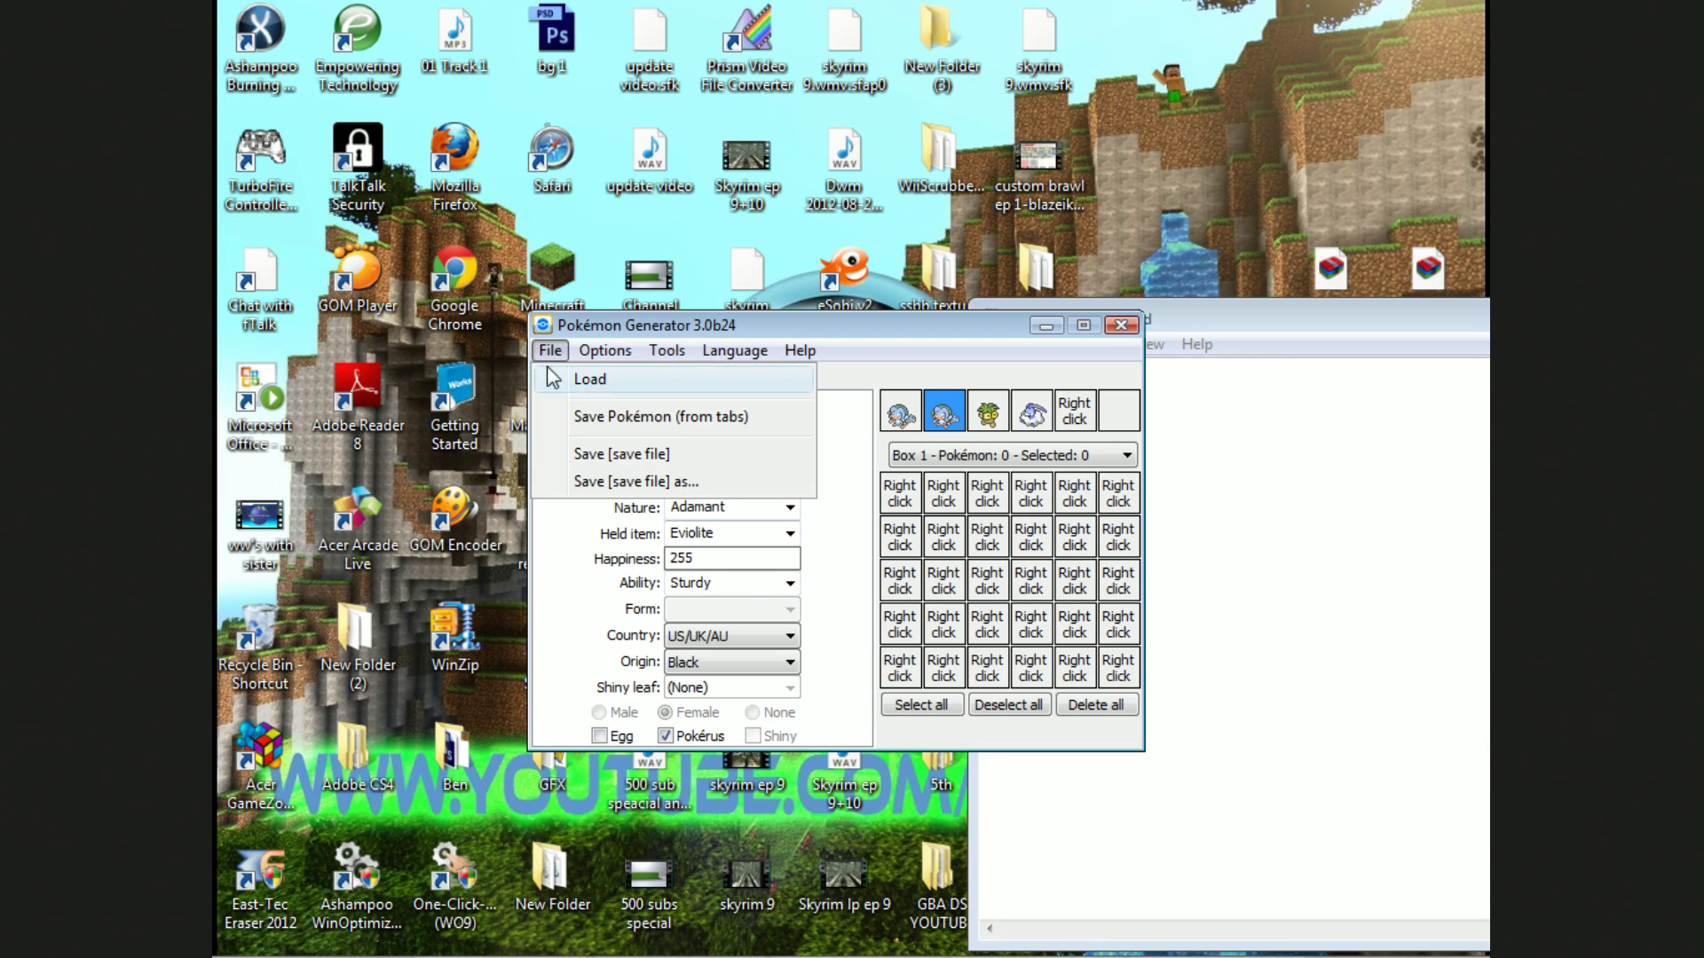
pyautogui.click(573, 424)
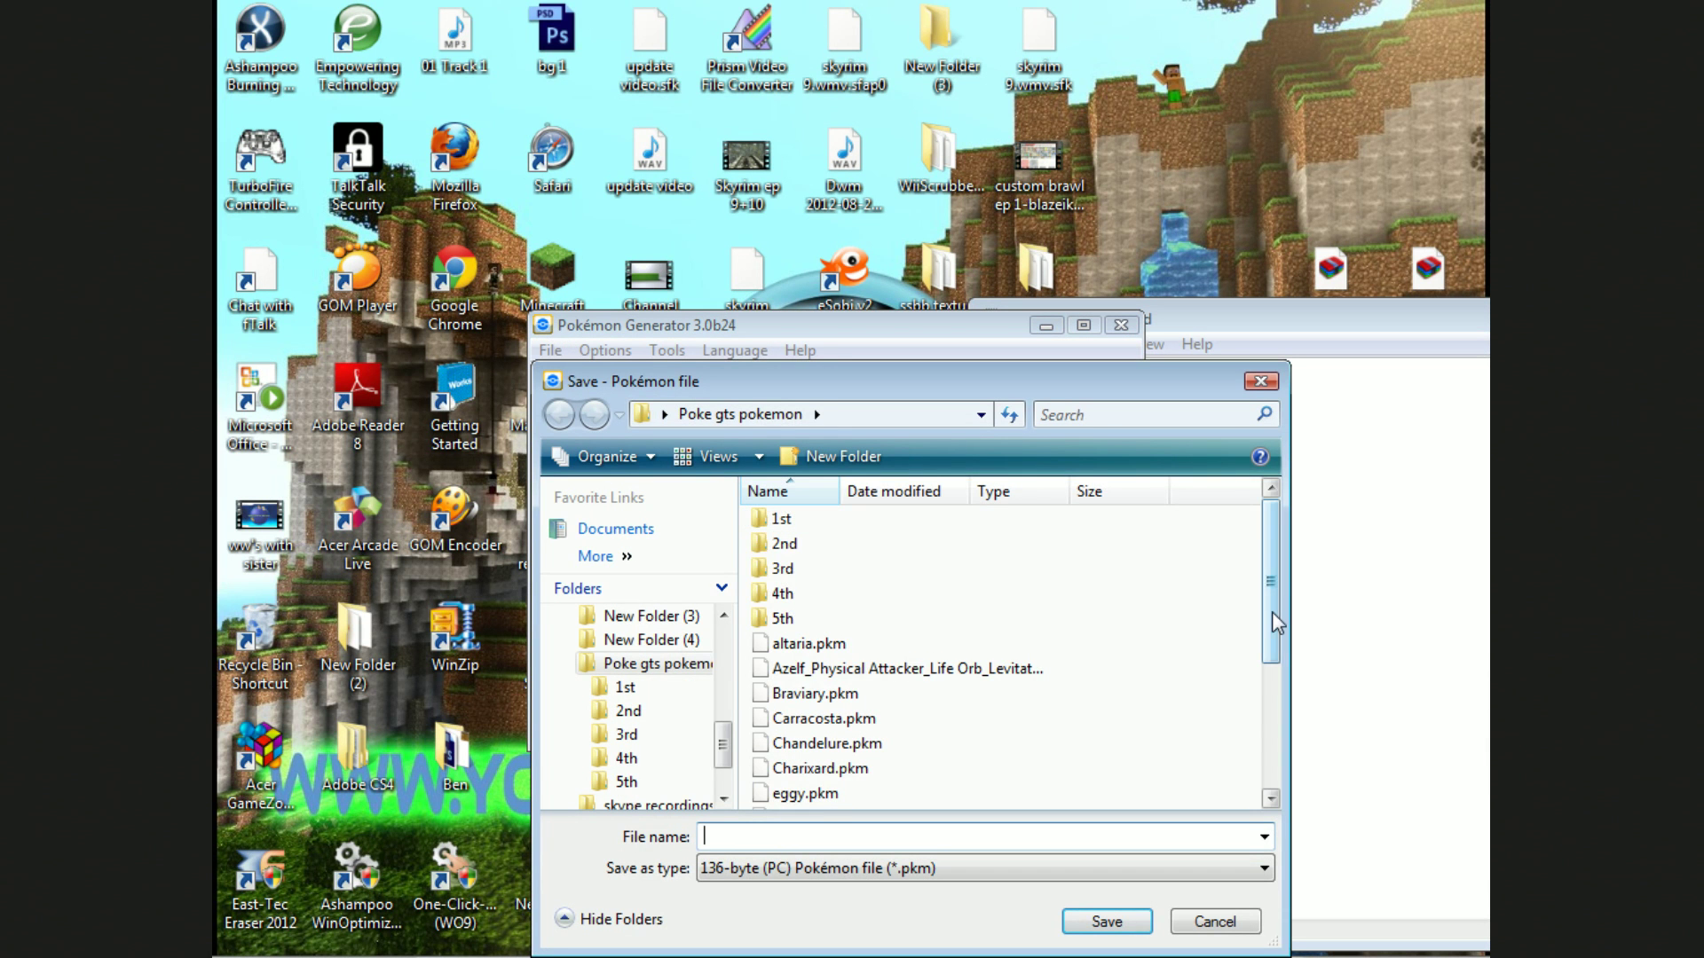
pyautogui.moveTo(1271, 610); pyautogui.dragTo(1246, 754)
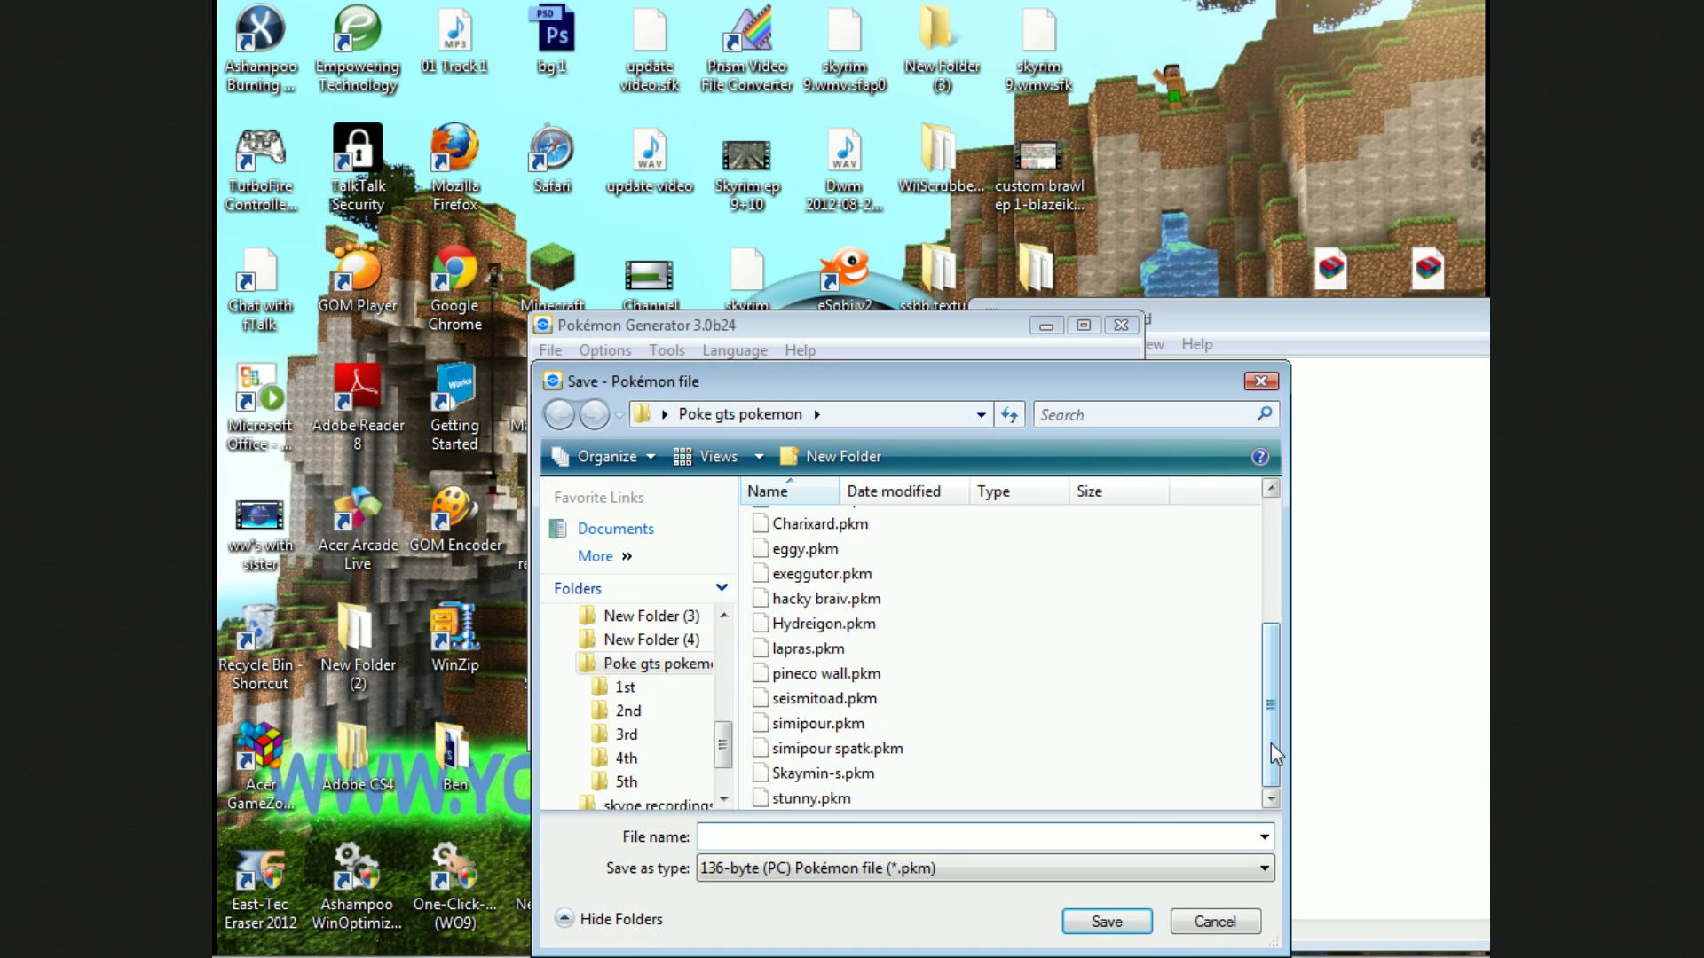
pyautogui.moveTo(1270, 763); pyautogui.dragTo(1116, 821)
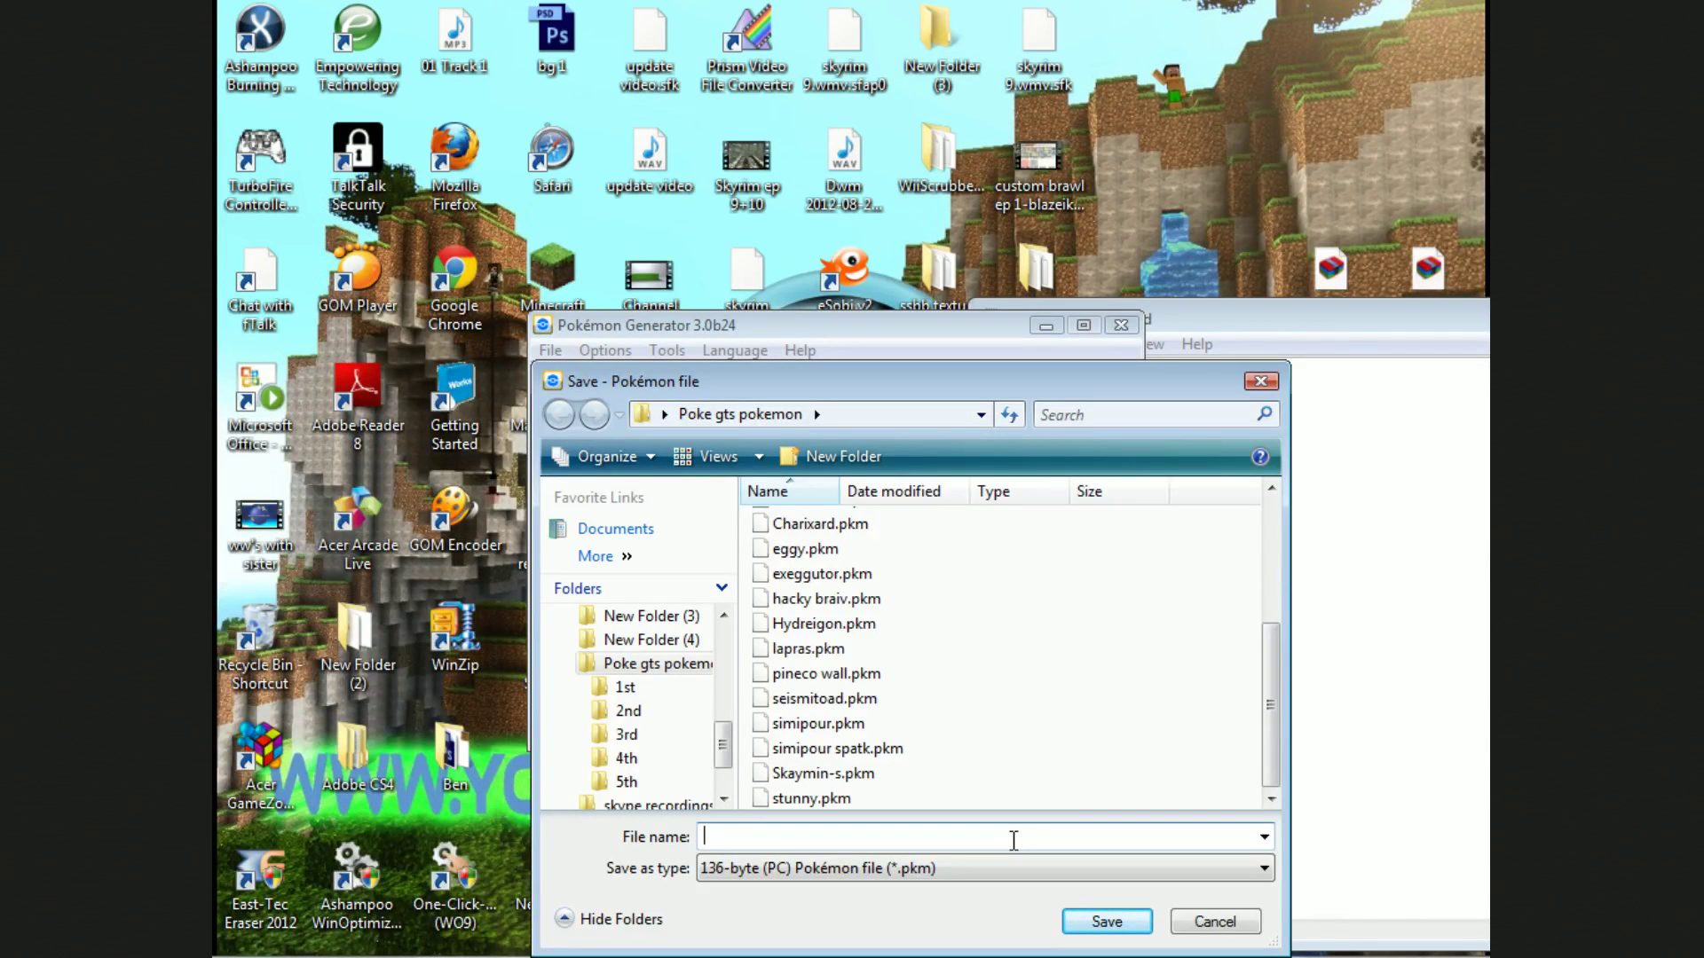
pyautogui.write('pineco wall')
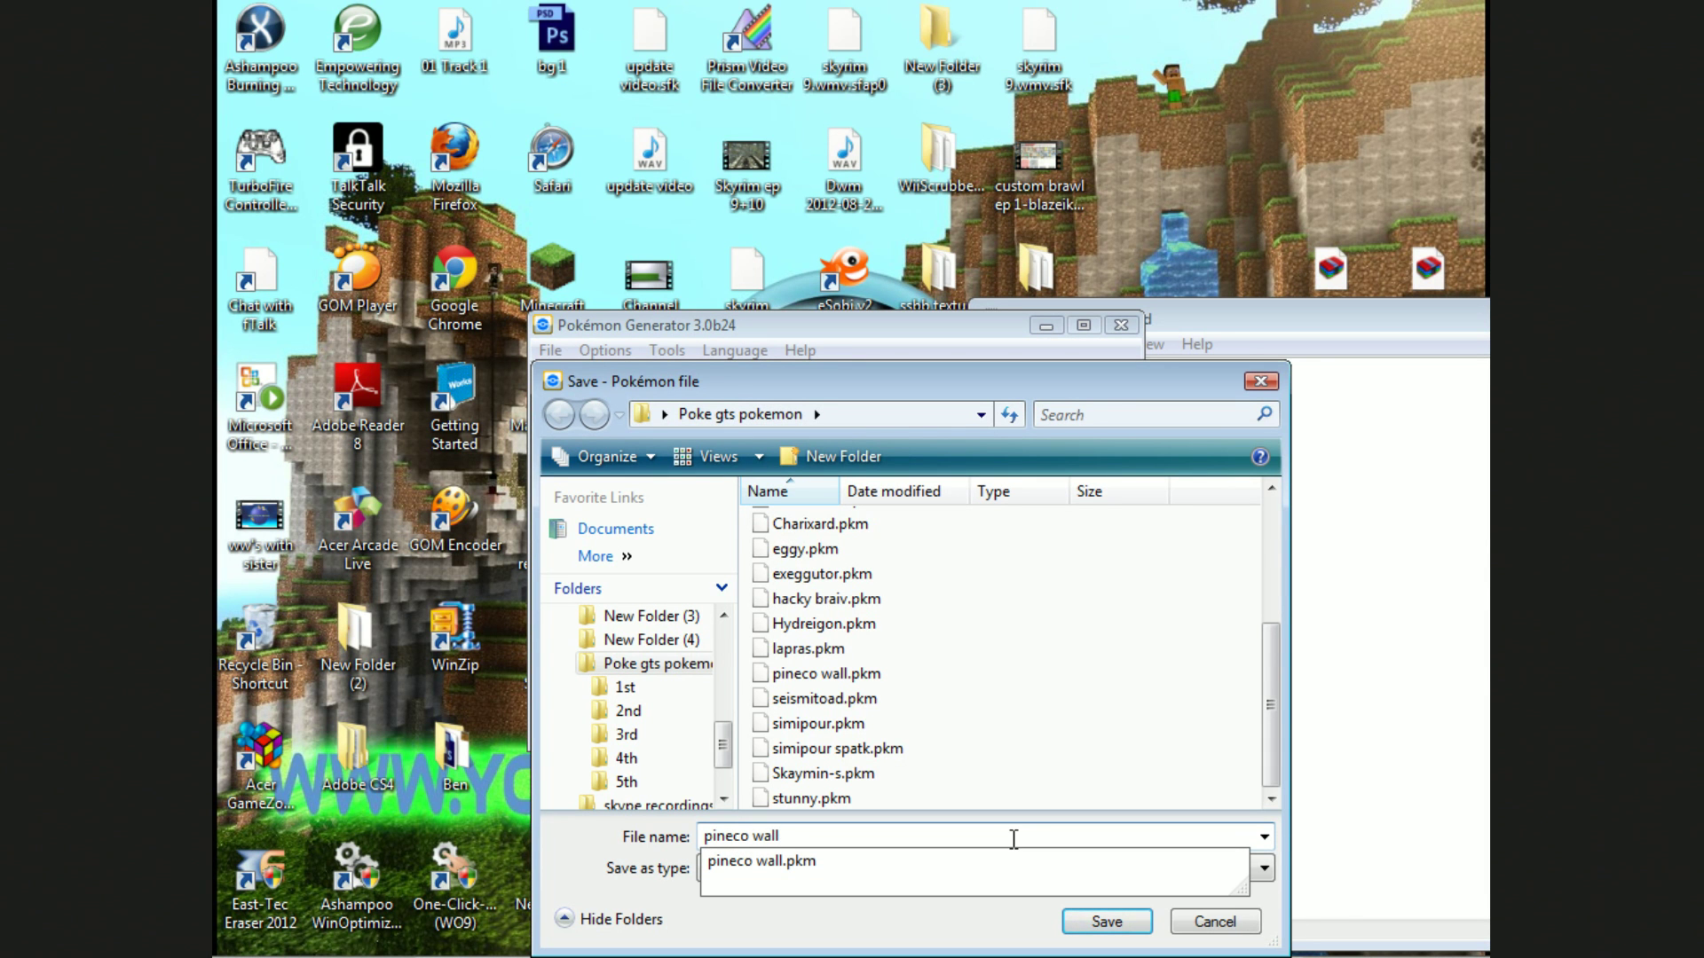
pyautogui.press('BackSpace')
pyautogui.press('BackSpace')
pyautogui.write('offen')
pyautogui.press('BackSpace')
pyautogui.press('BackSpace')
pyautogui.press('BackSpace')
pyautogui.press('BackSpace')
pyautogui.press('BackSpace')
pyautogui.press('BackSpace')
pyautogui.press('Return')
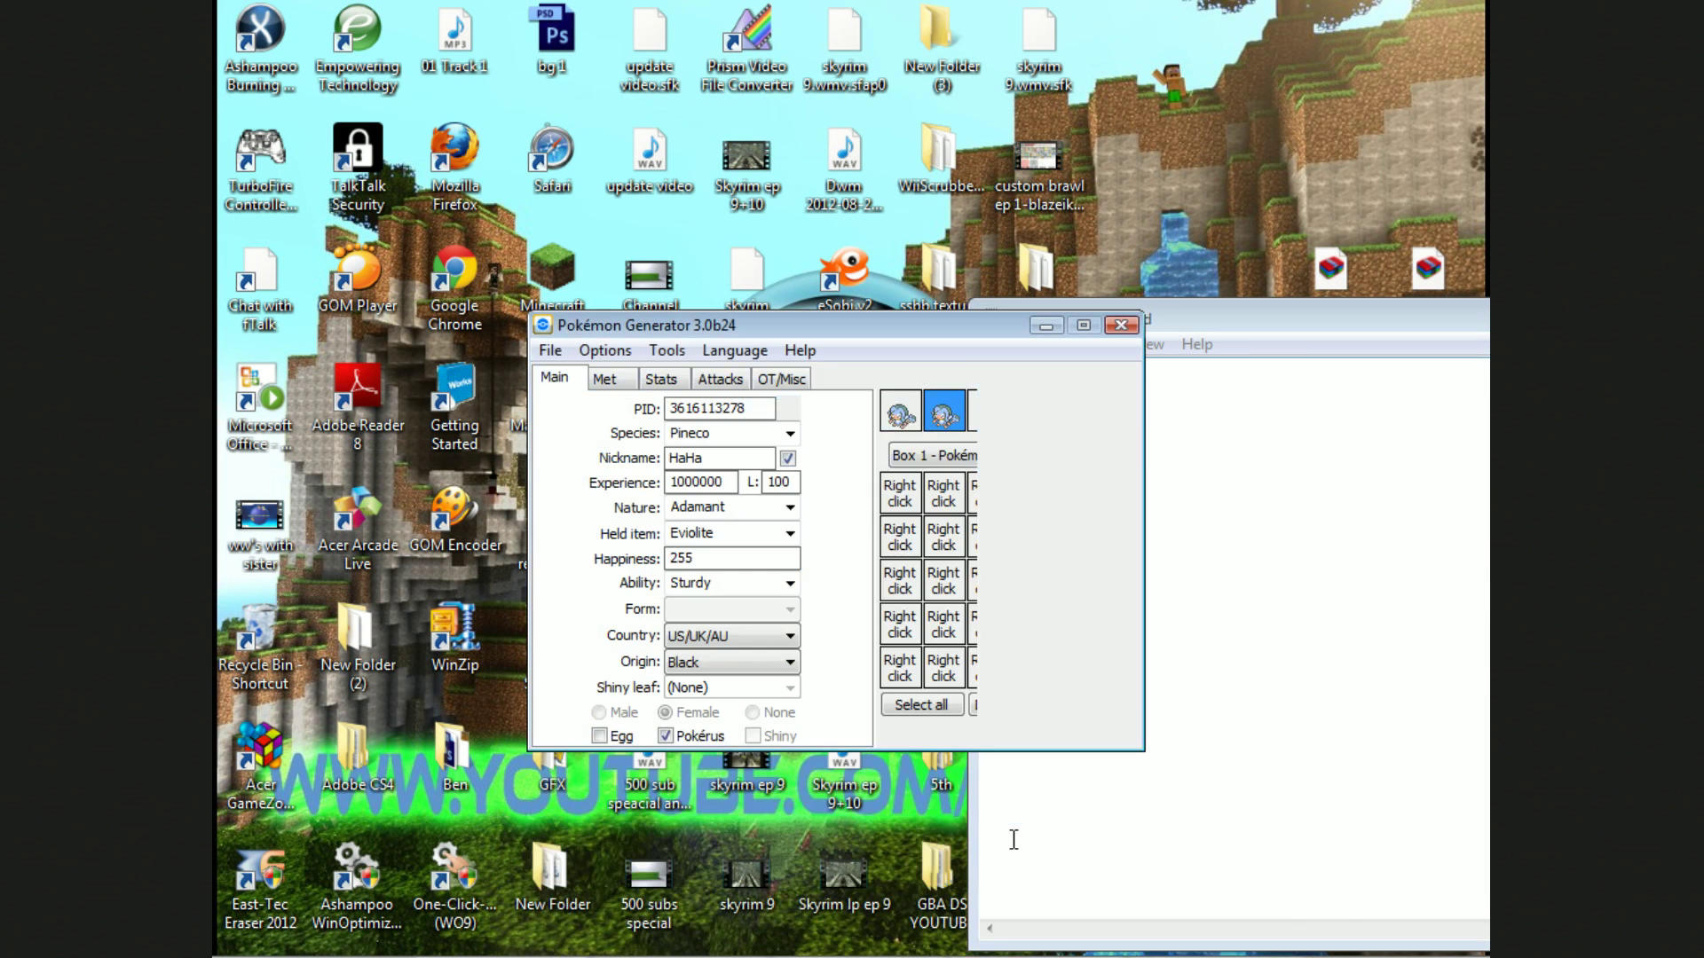
# Step: Switch to the PokeGTS.us site in Chrome and open its 5thGen (Black/White) Pokémon upload page
pyautogui.press('super')
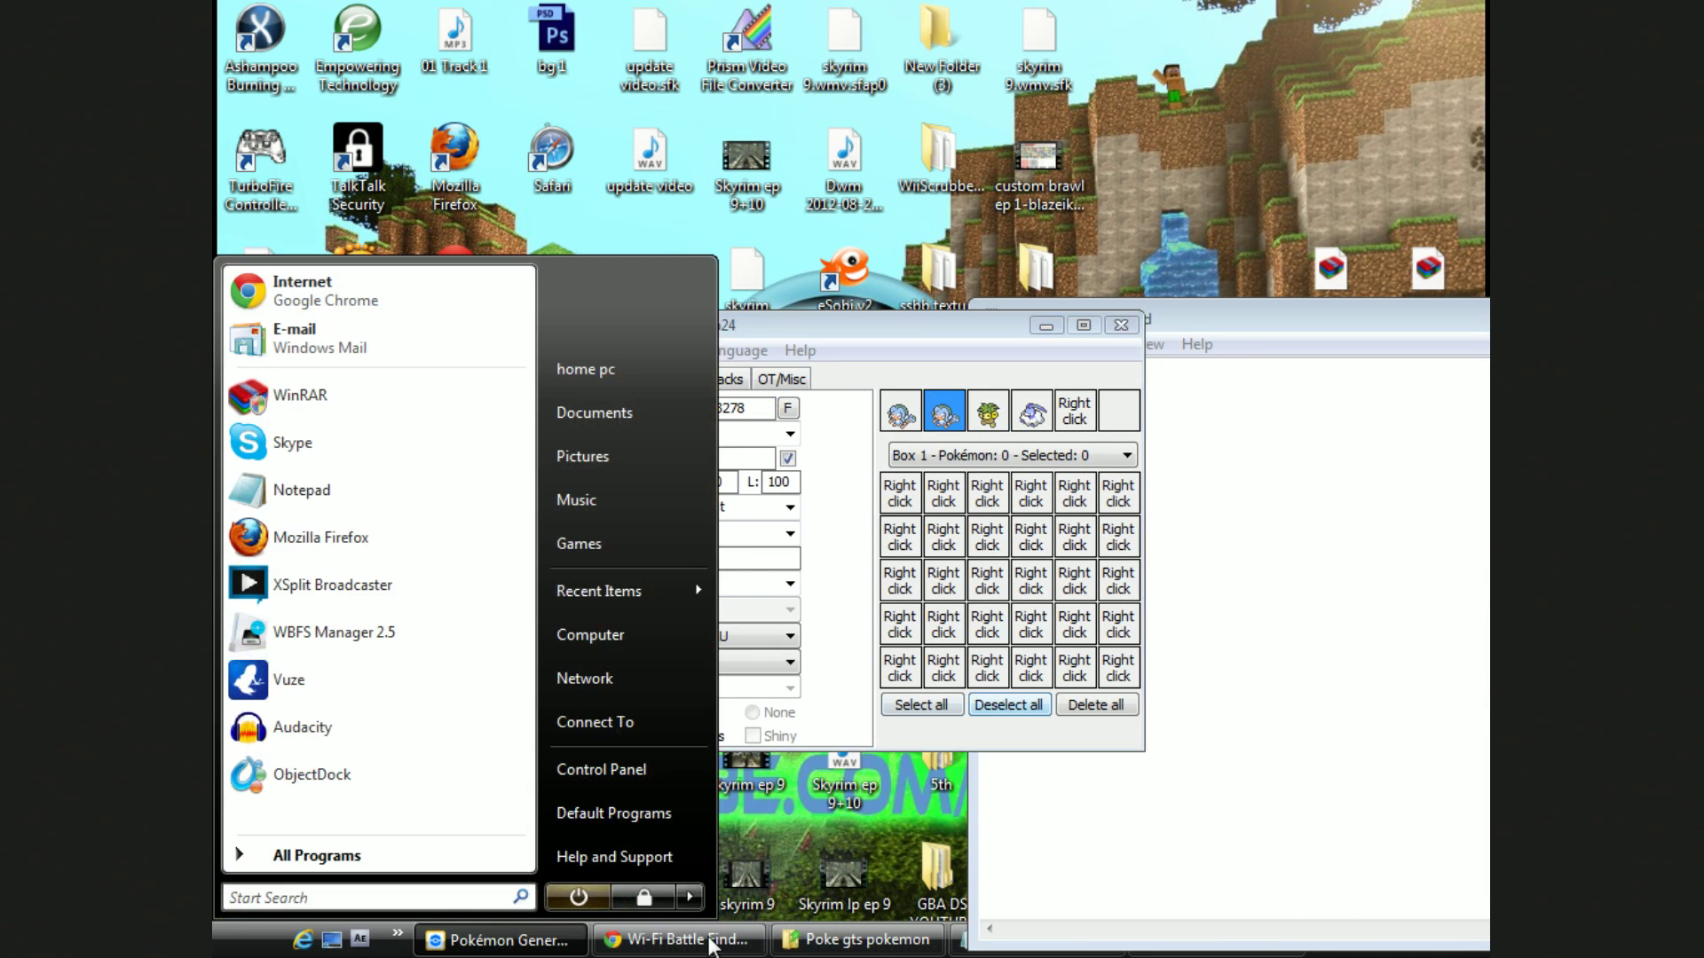
pyautogui.hotkey('alt', 'Tab')
pyautogui.click(257, 7)
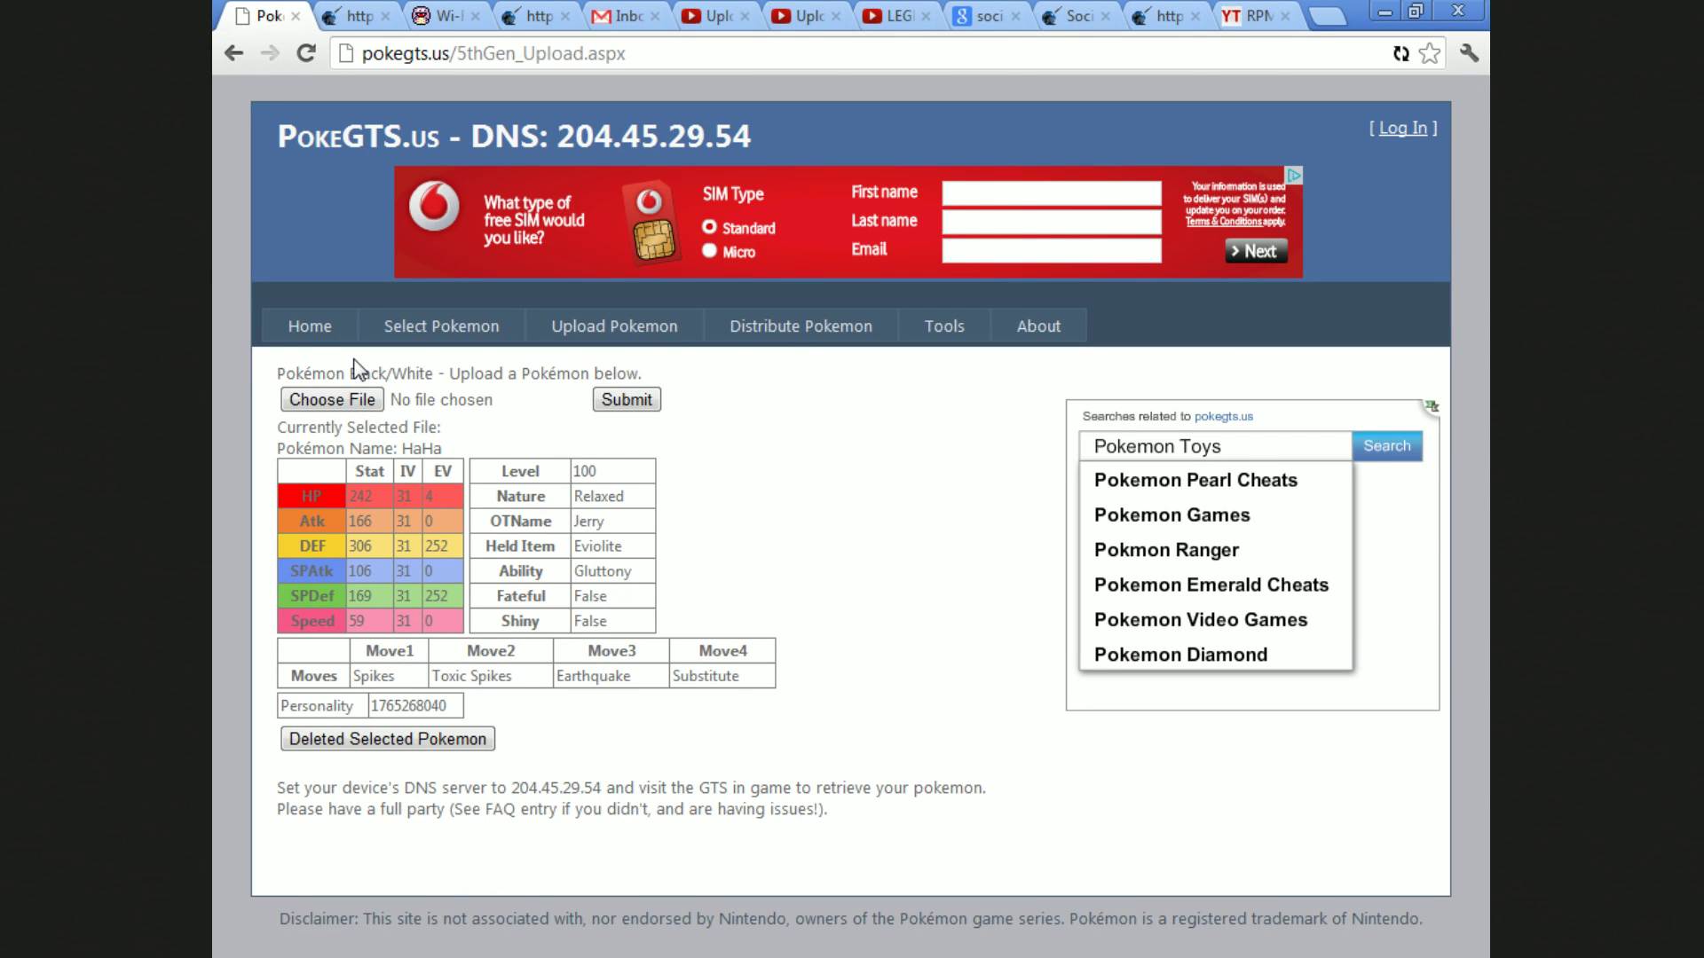
pyautogui.click(313, 331)
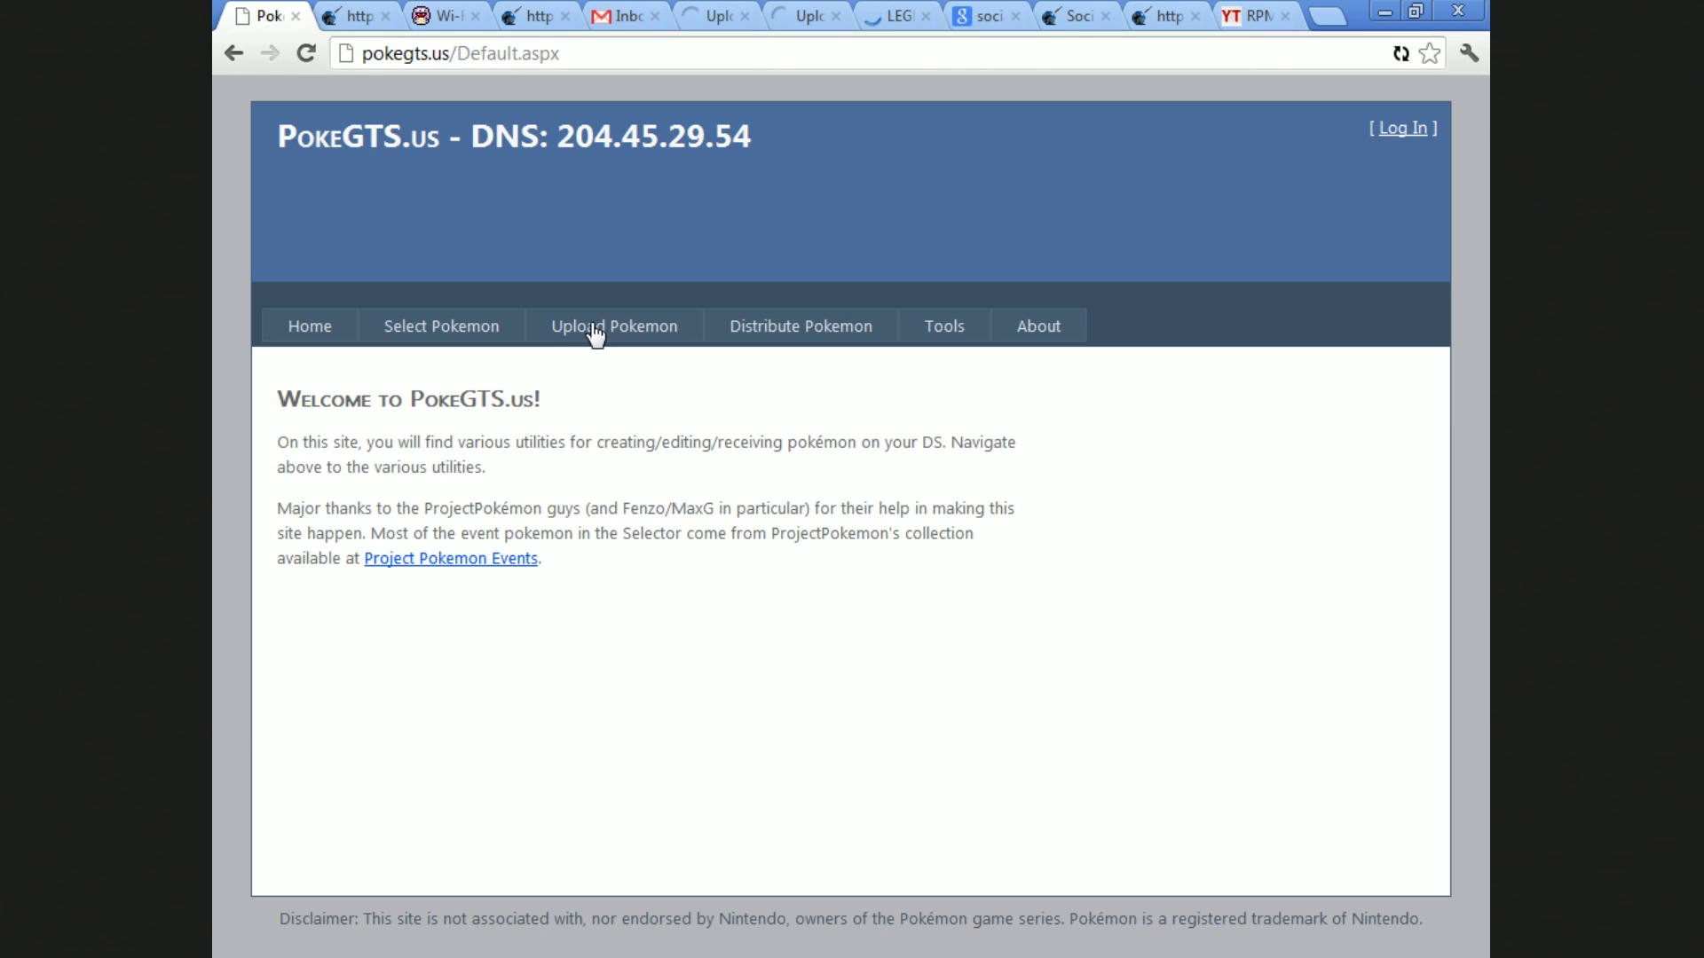
pyautogui.moveTo(593, 338)
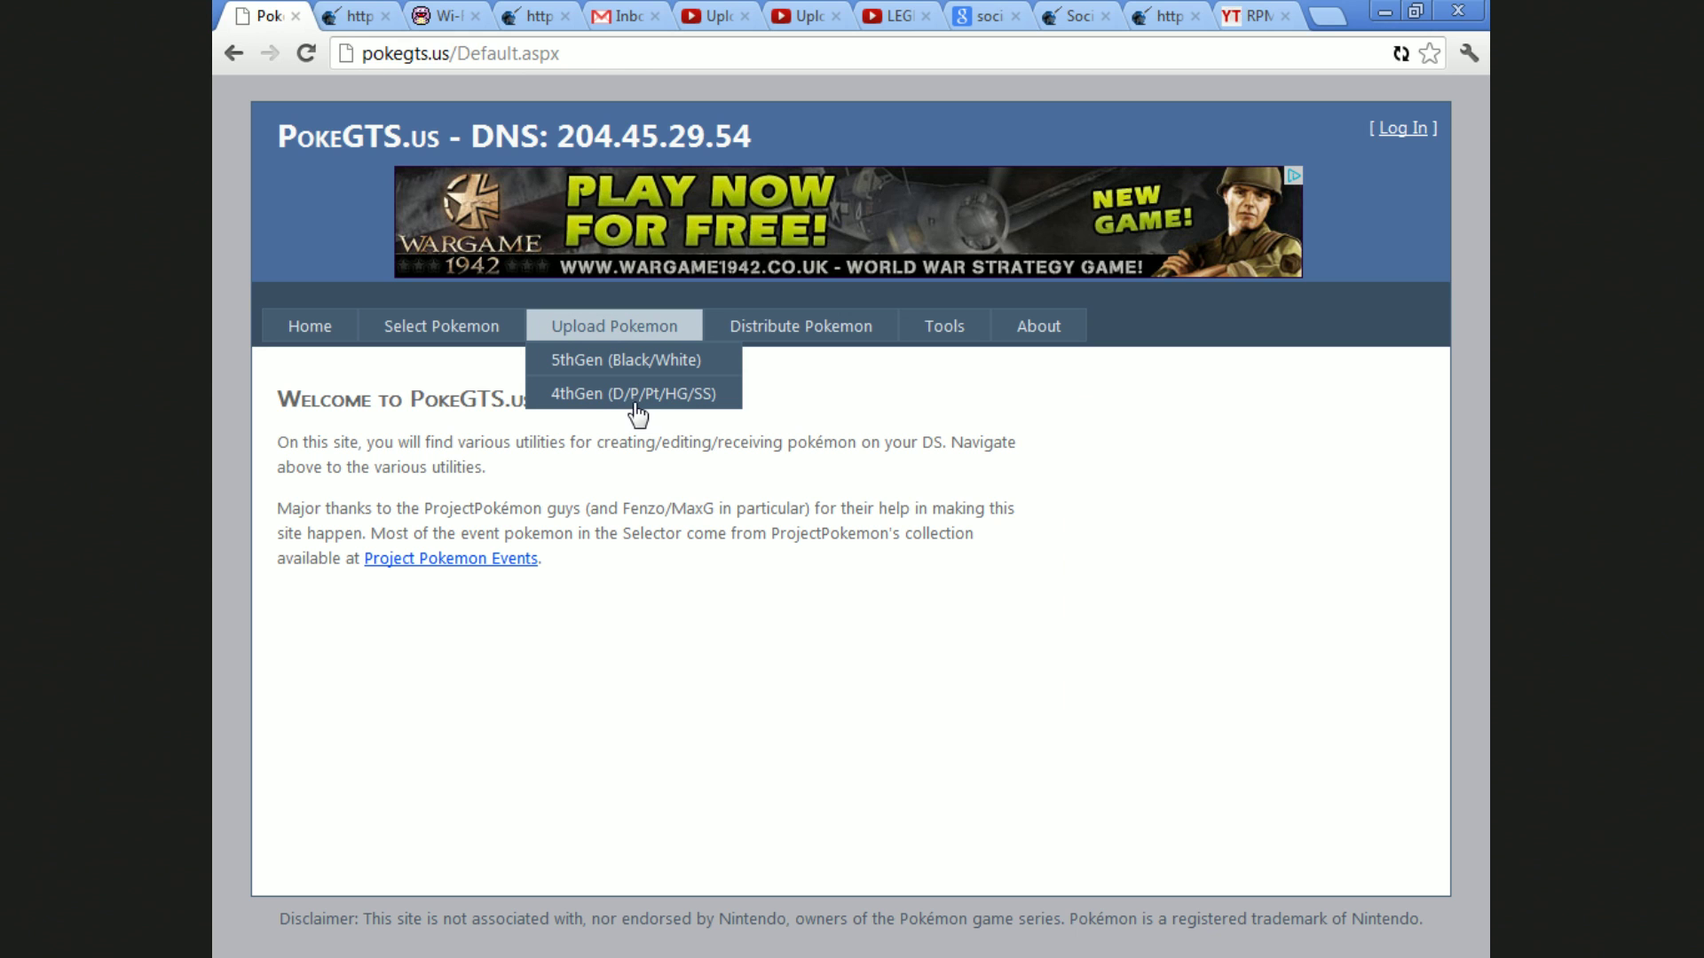
pyautogui.click(598, 362)
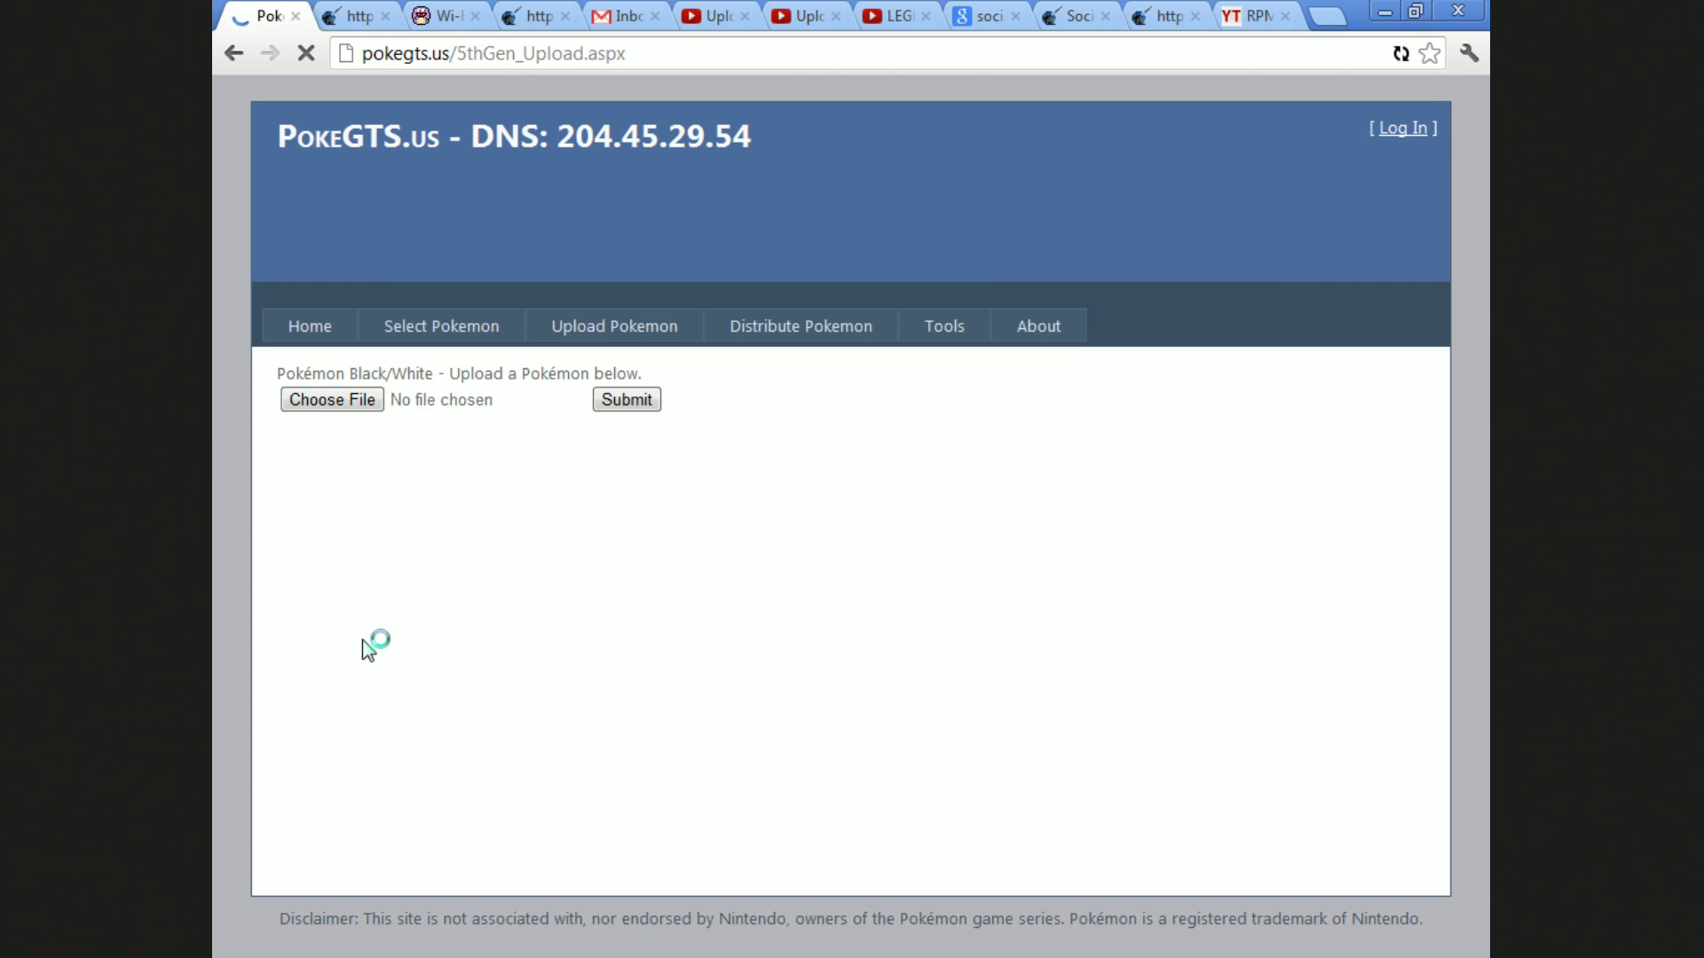
# Step: Choose pineco.pkm as the Black/White Pokémon file and submit it for upload
pyautogui.click(346, 403)
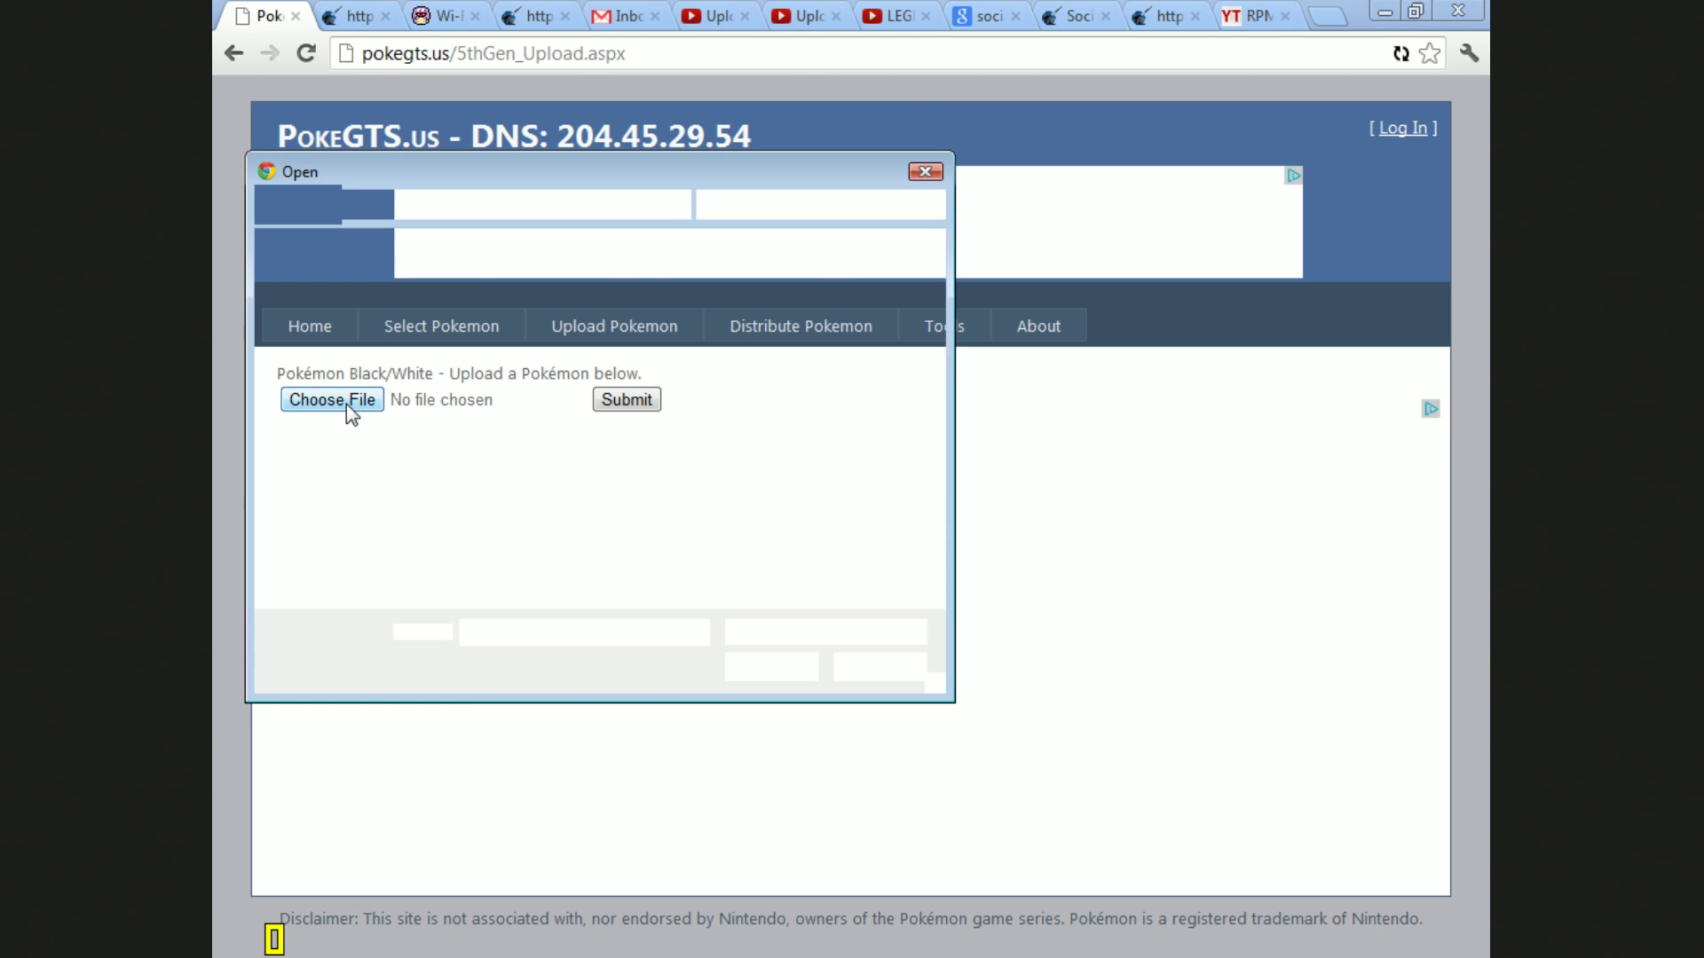
pyautogui.write('p')
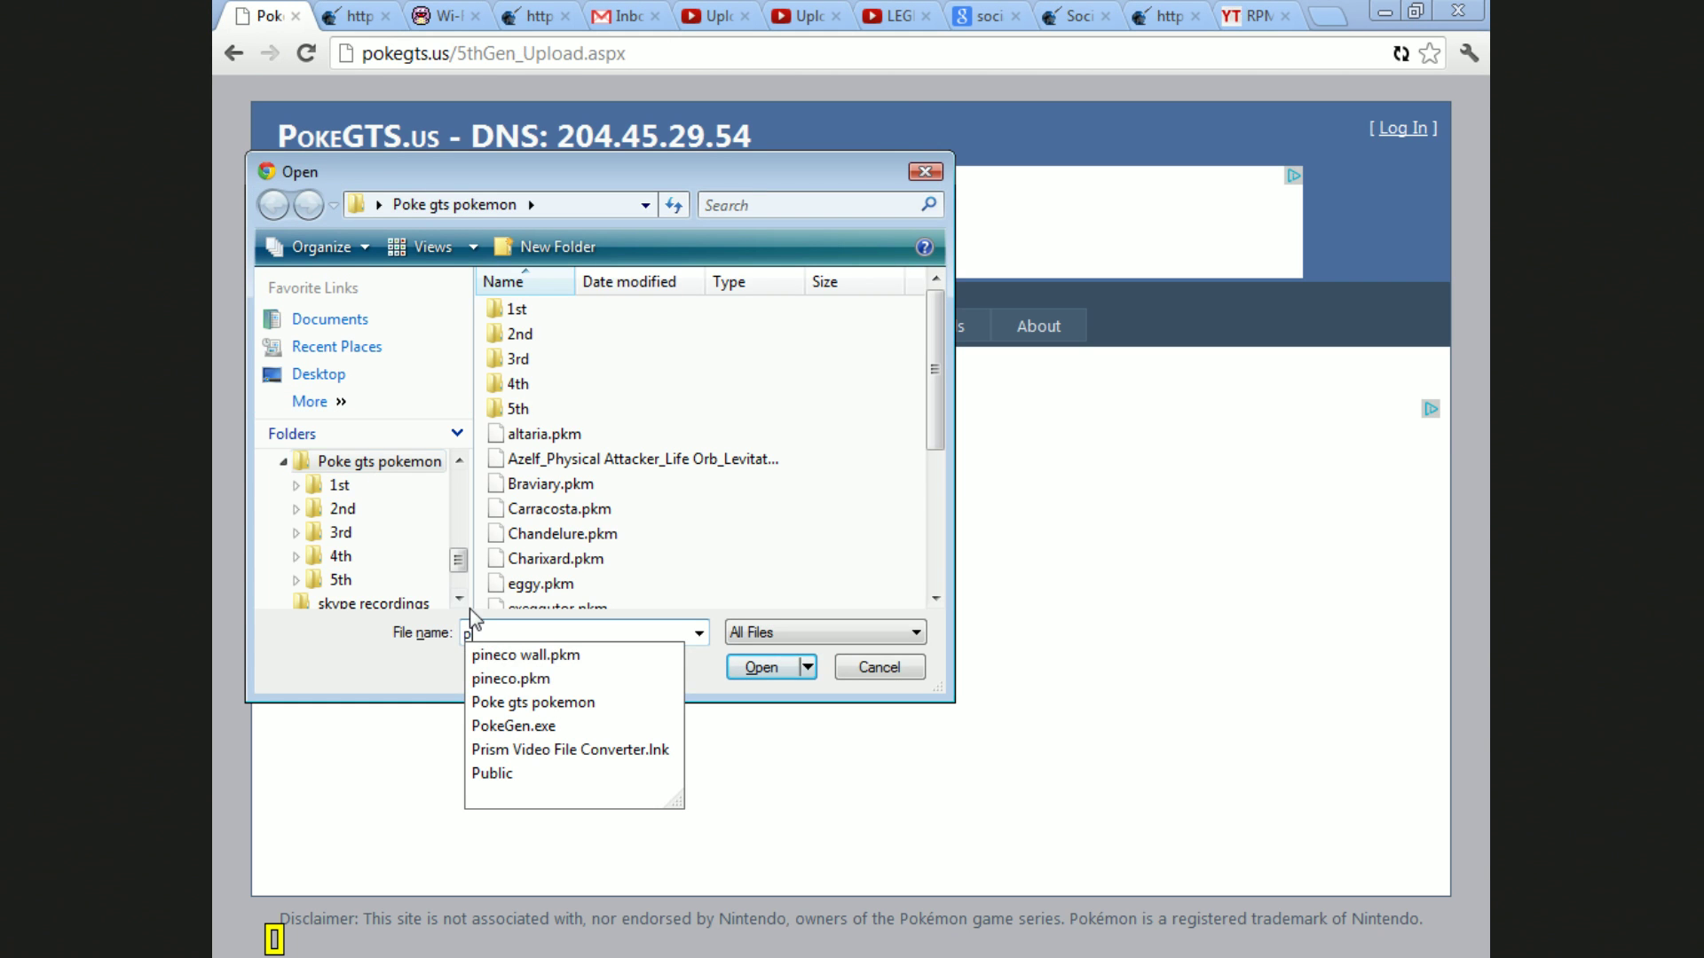
pyautogui.click(632, 680)
pyautogui.click(753, 667)
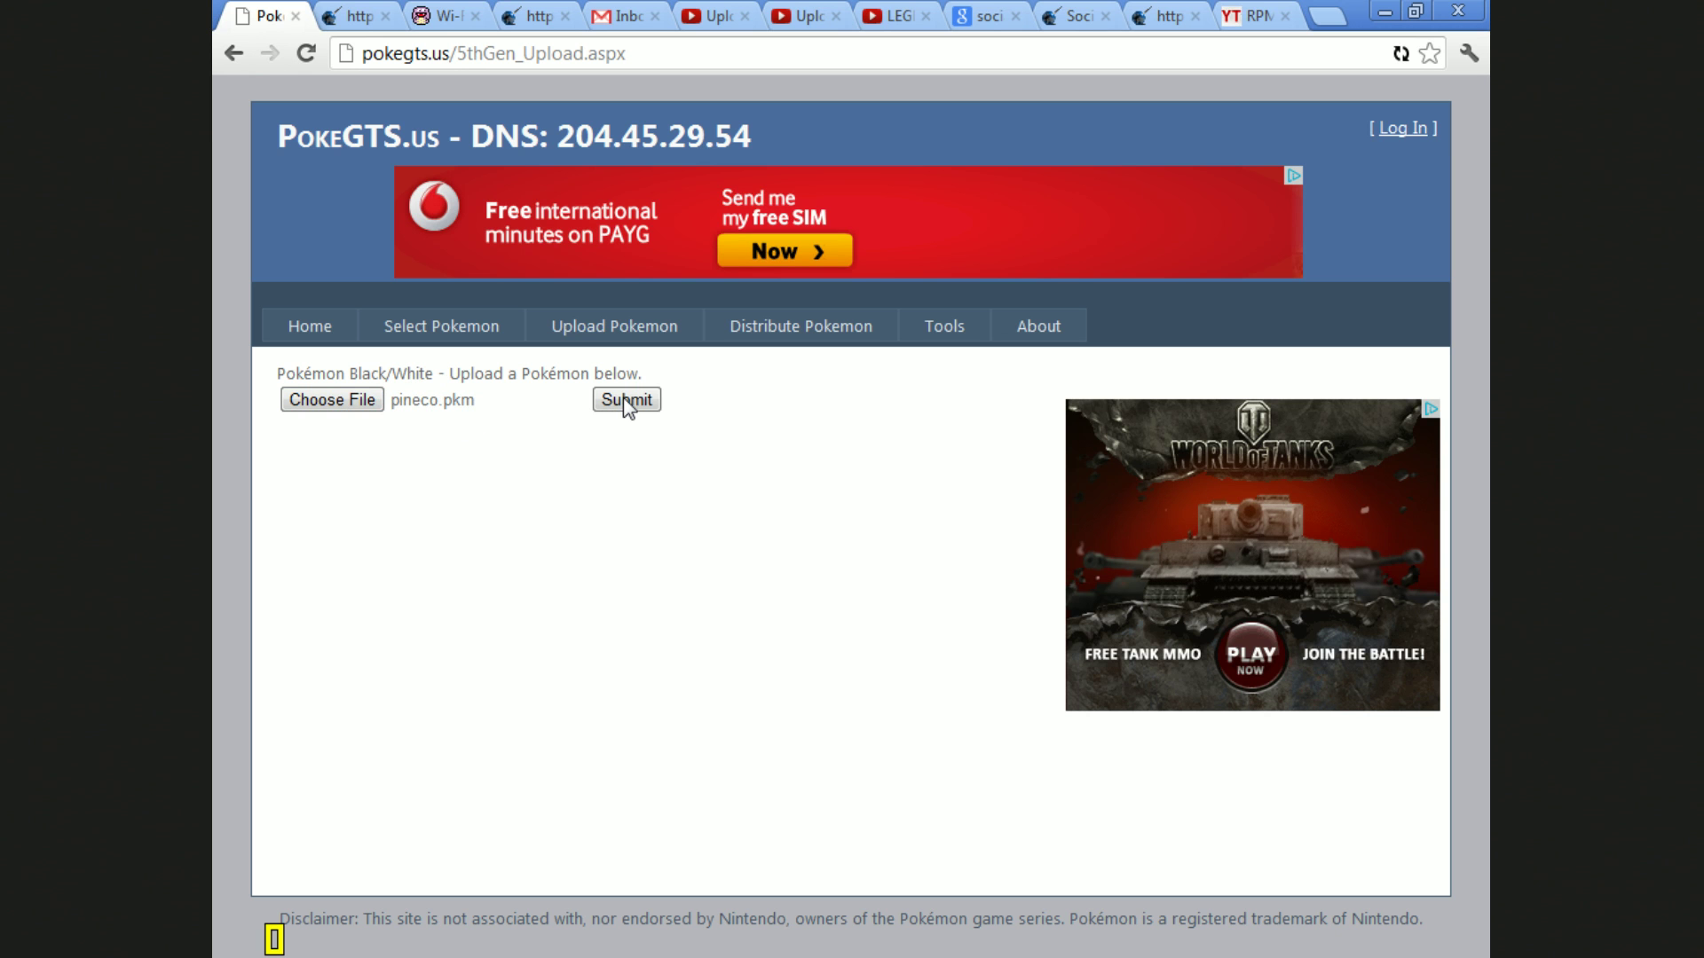
pyautogui.click(625, 401)
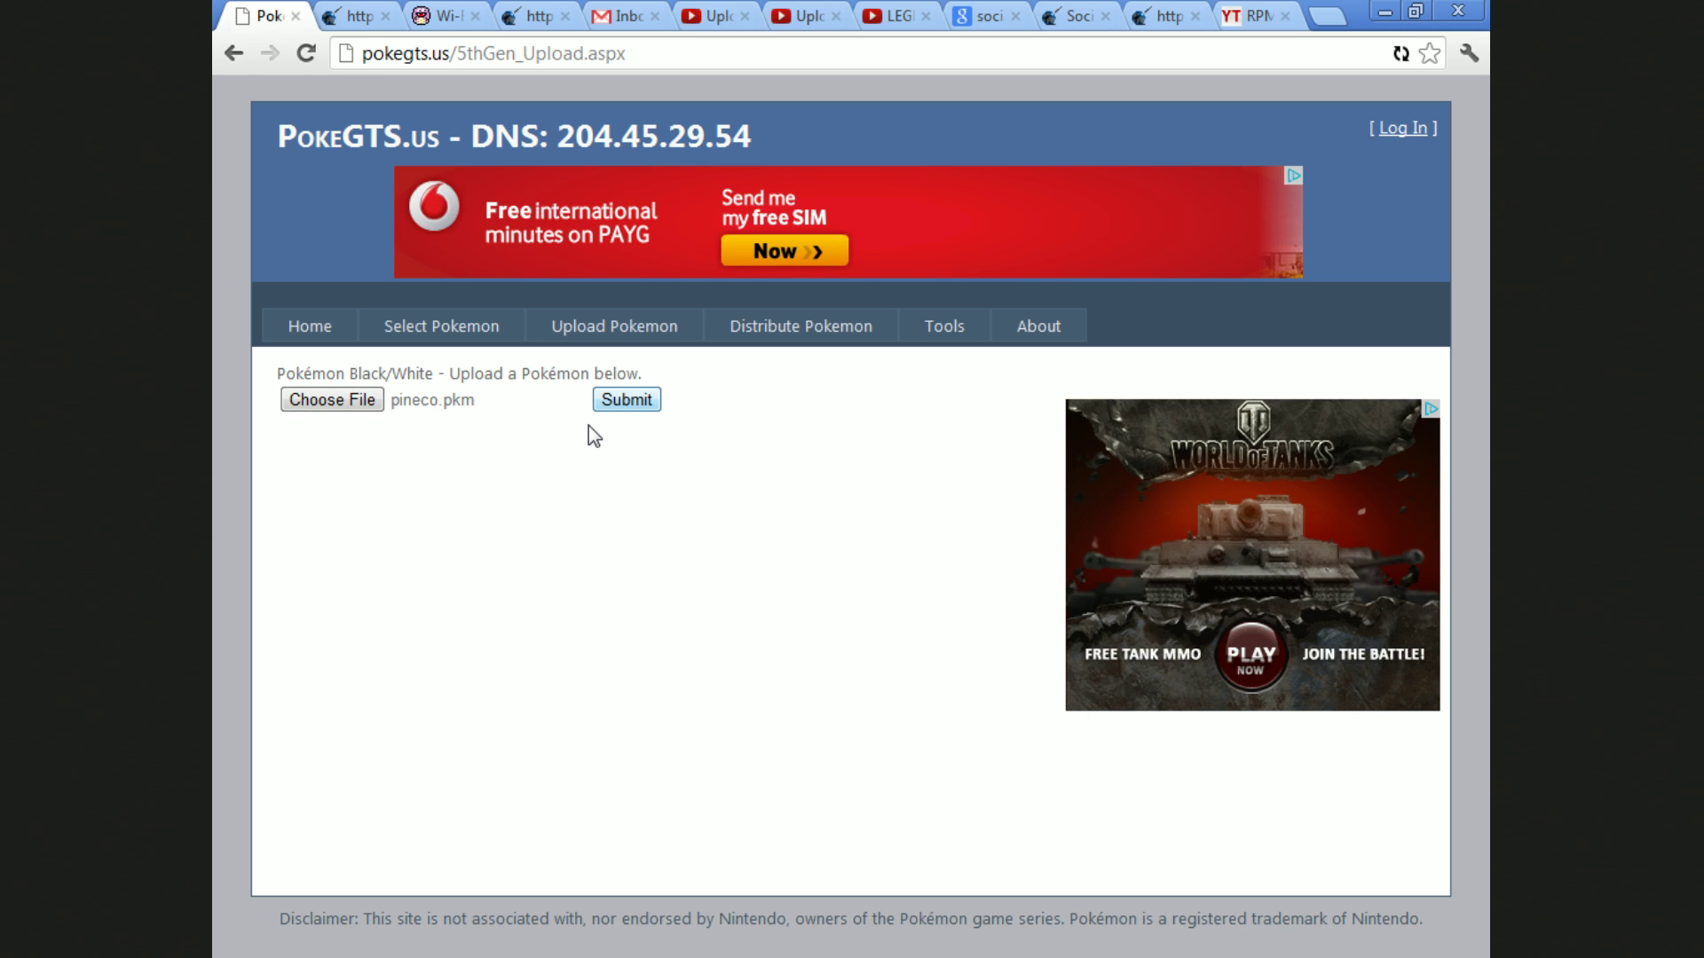
pyautogui.press('Return')
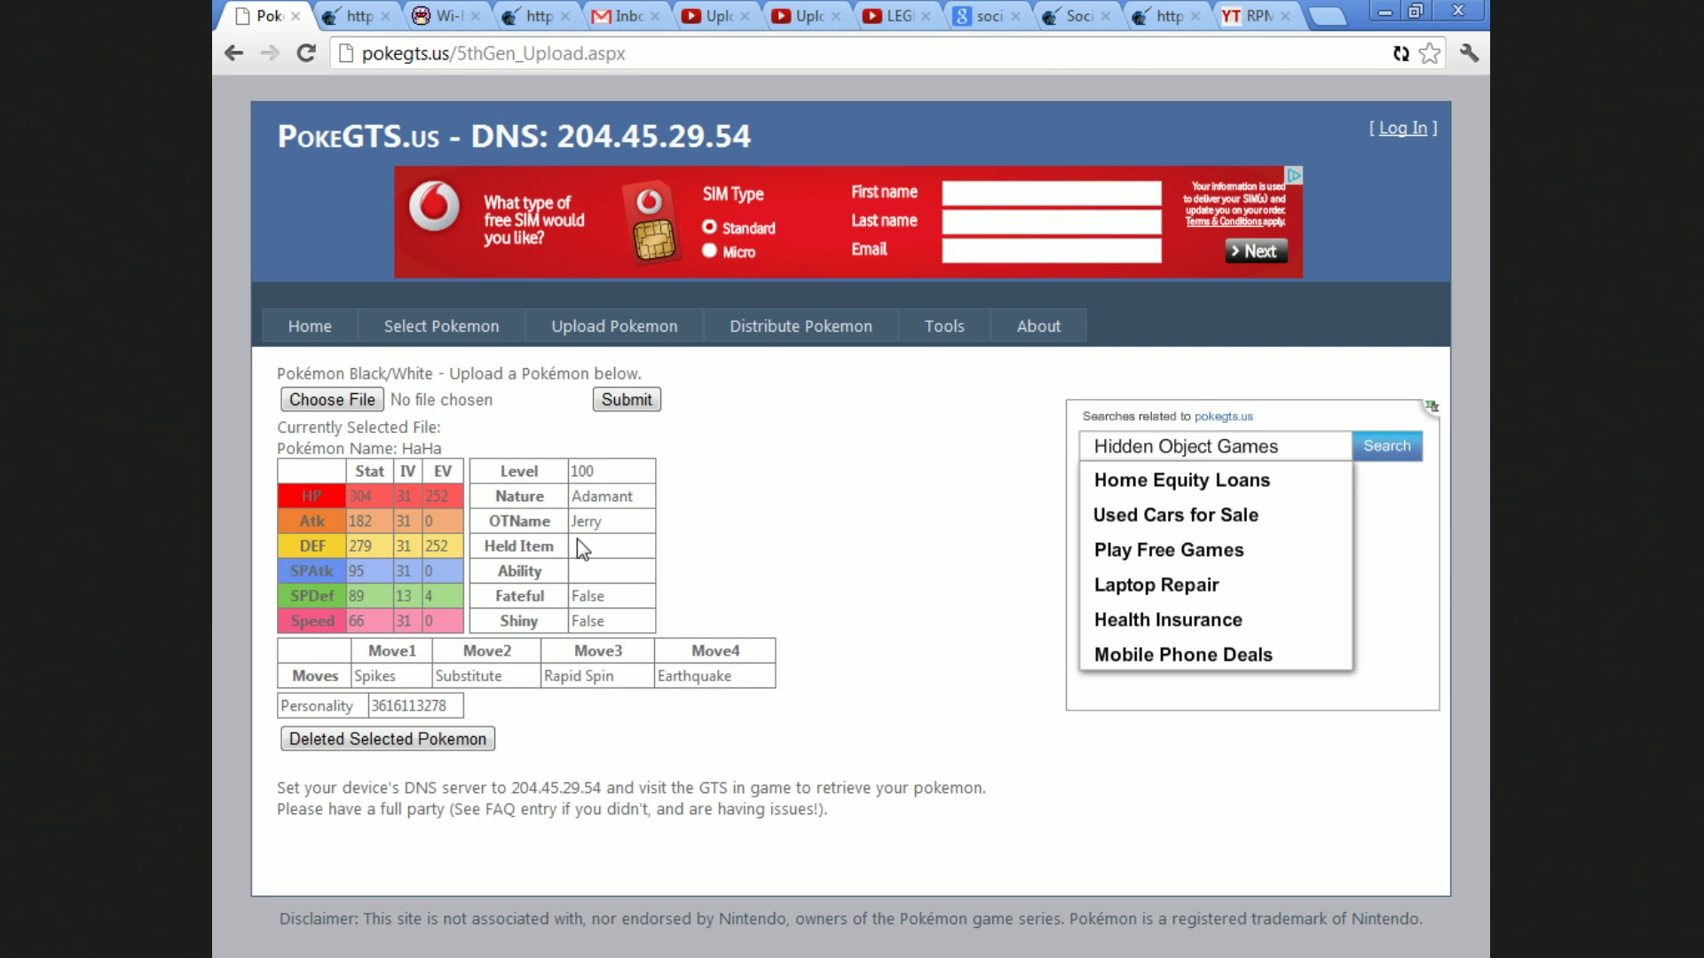
# Step: Switch back to Pokémon Generator and reselect Sturdy as Pineco's ability
pyautogui.moveTo(600, 524); pyautogui.dragTo(602, 525)
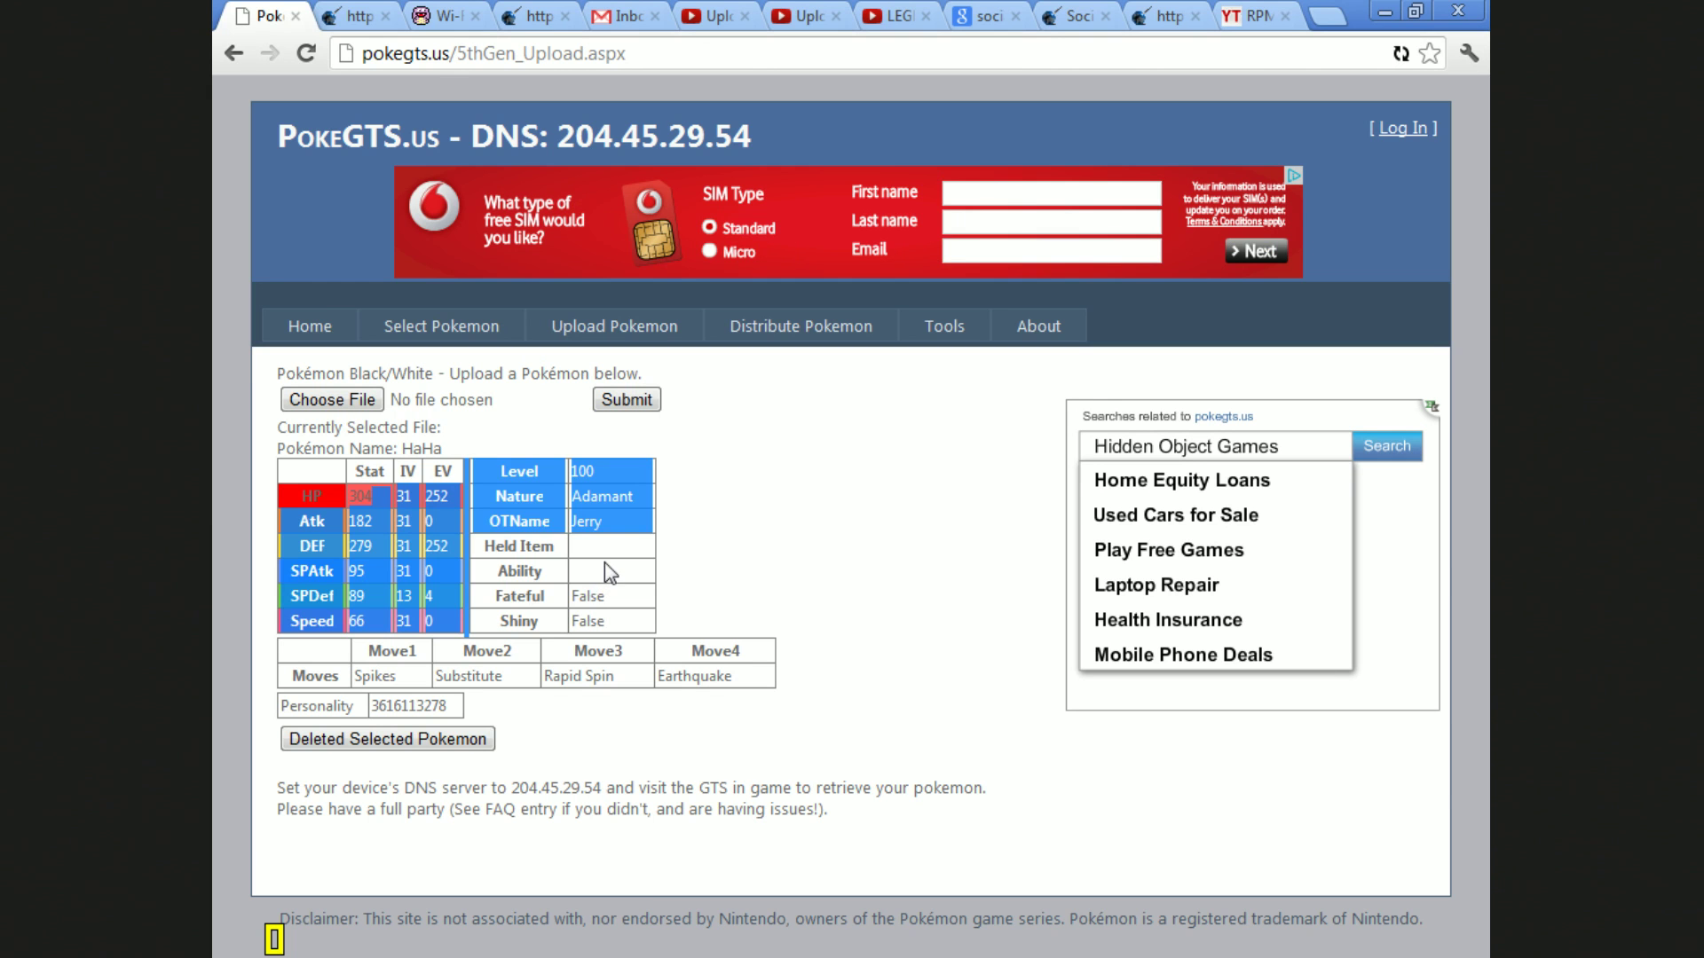
pyautogui.click(593, 552)
pyautogui.press('super')
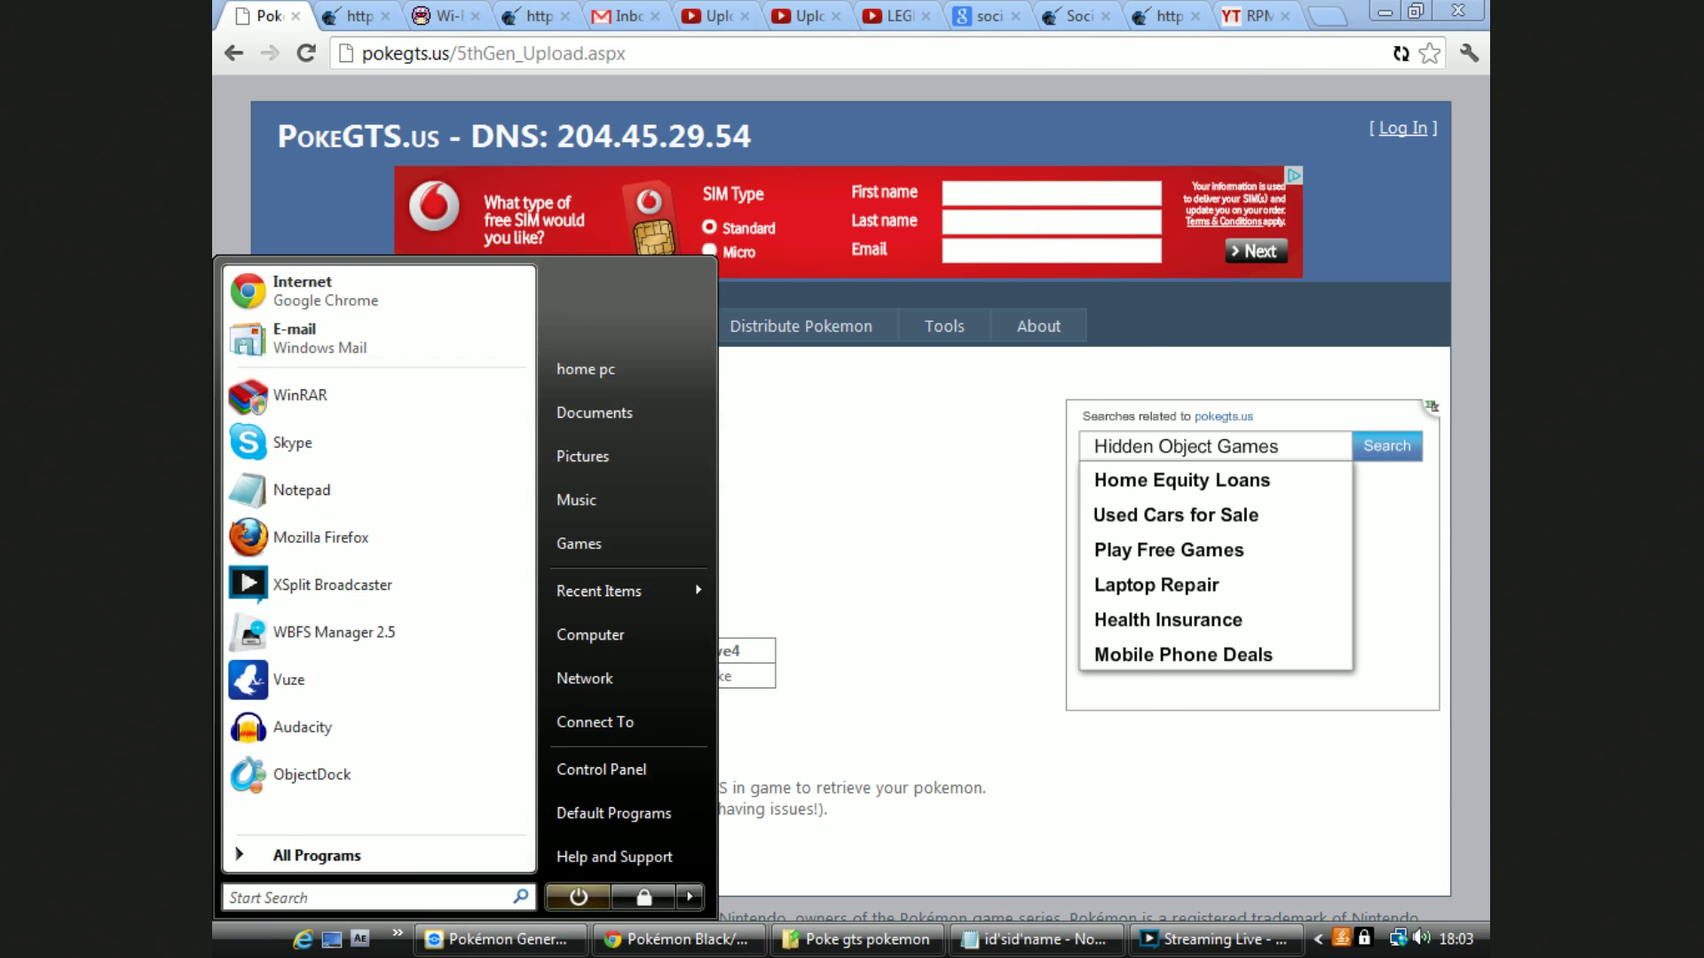
pyautogui.click(559, 938)
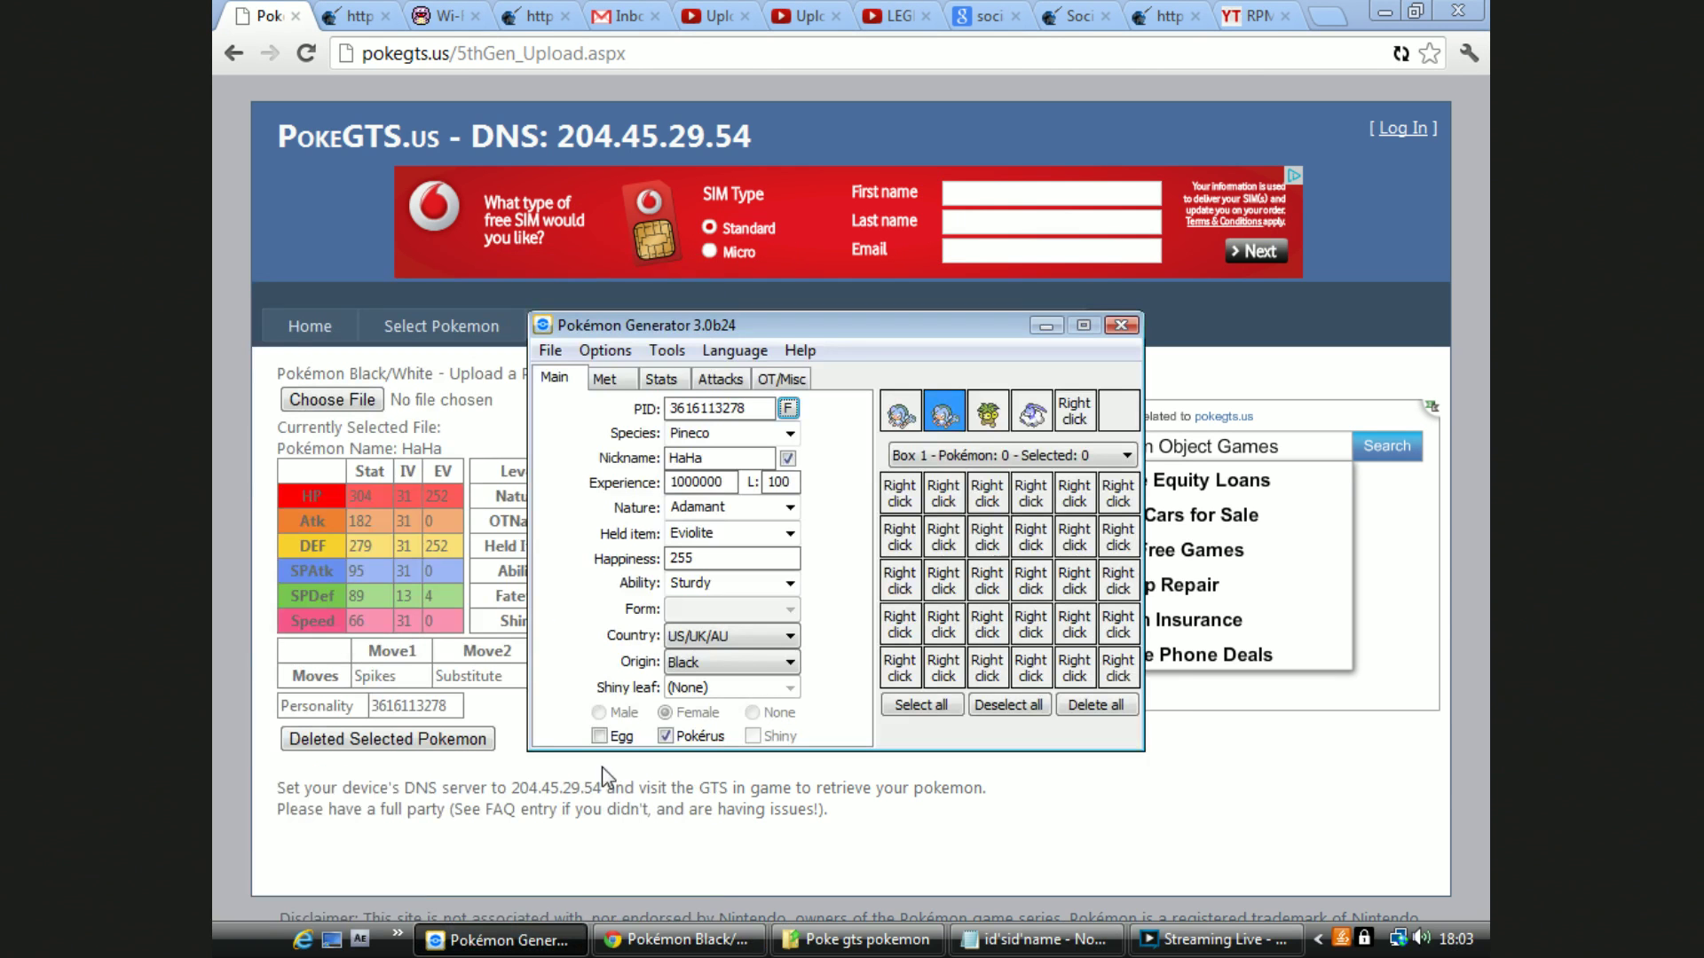
pyautogui.click(790, 533)
pyautogui.click(790, 533)
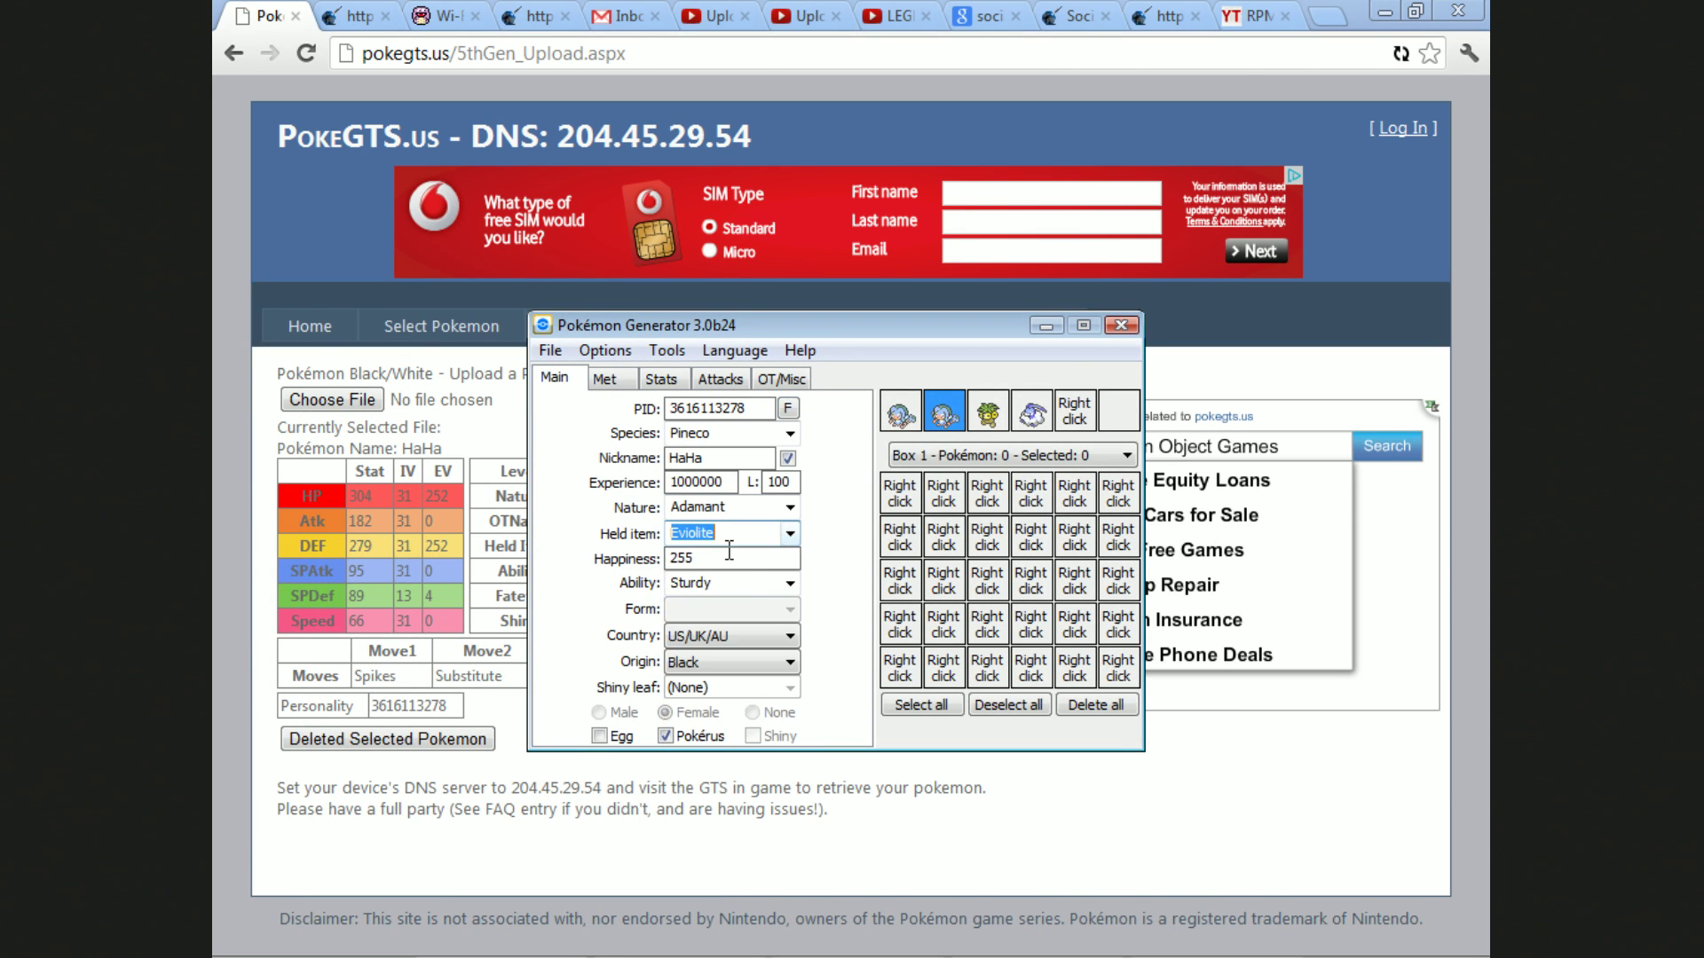
pyautogui.click(790, 583)
pyautogui.click(715, 622)
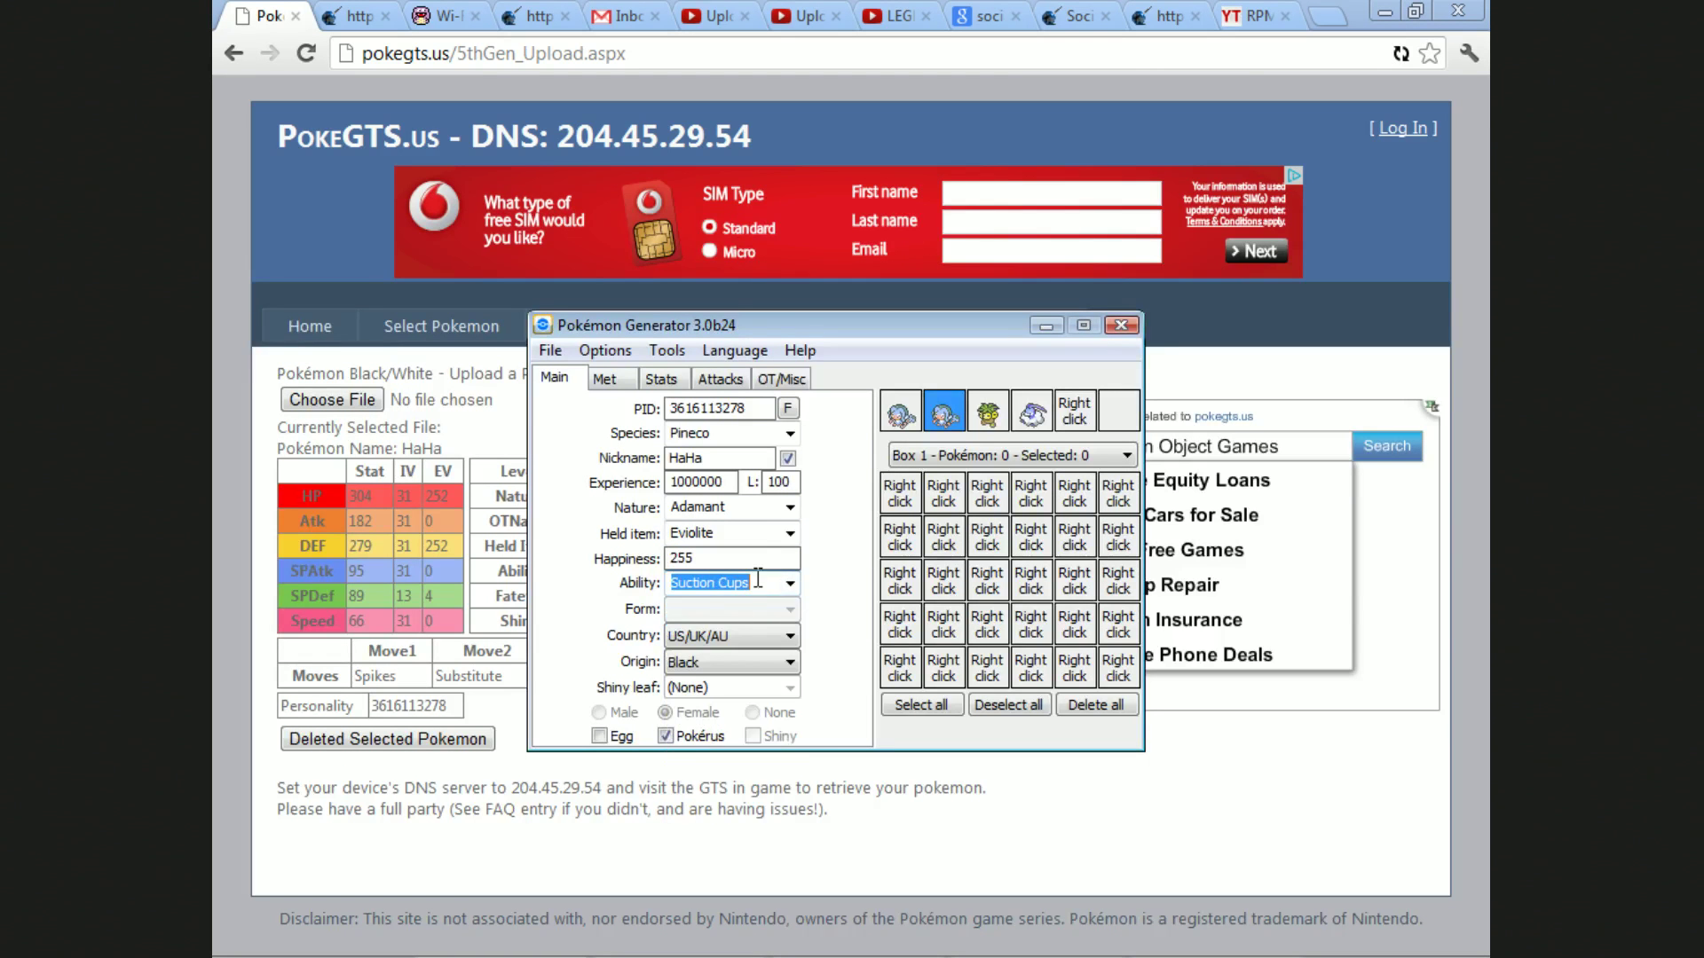
pyautogui.click(789, 584)
pyautogui.click(788, 608)
pyautogui.click(710, 607)
# Step: Reselect Eviolite as Pineco's held item
pyautogui.click(789, 533)
pyautogui.click(710, 572)
pyautogui.click(789, 533)
pyautogui.scroll(1, 746, 561)
pyautogui.click(745, 561)
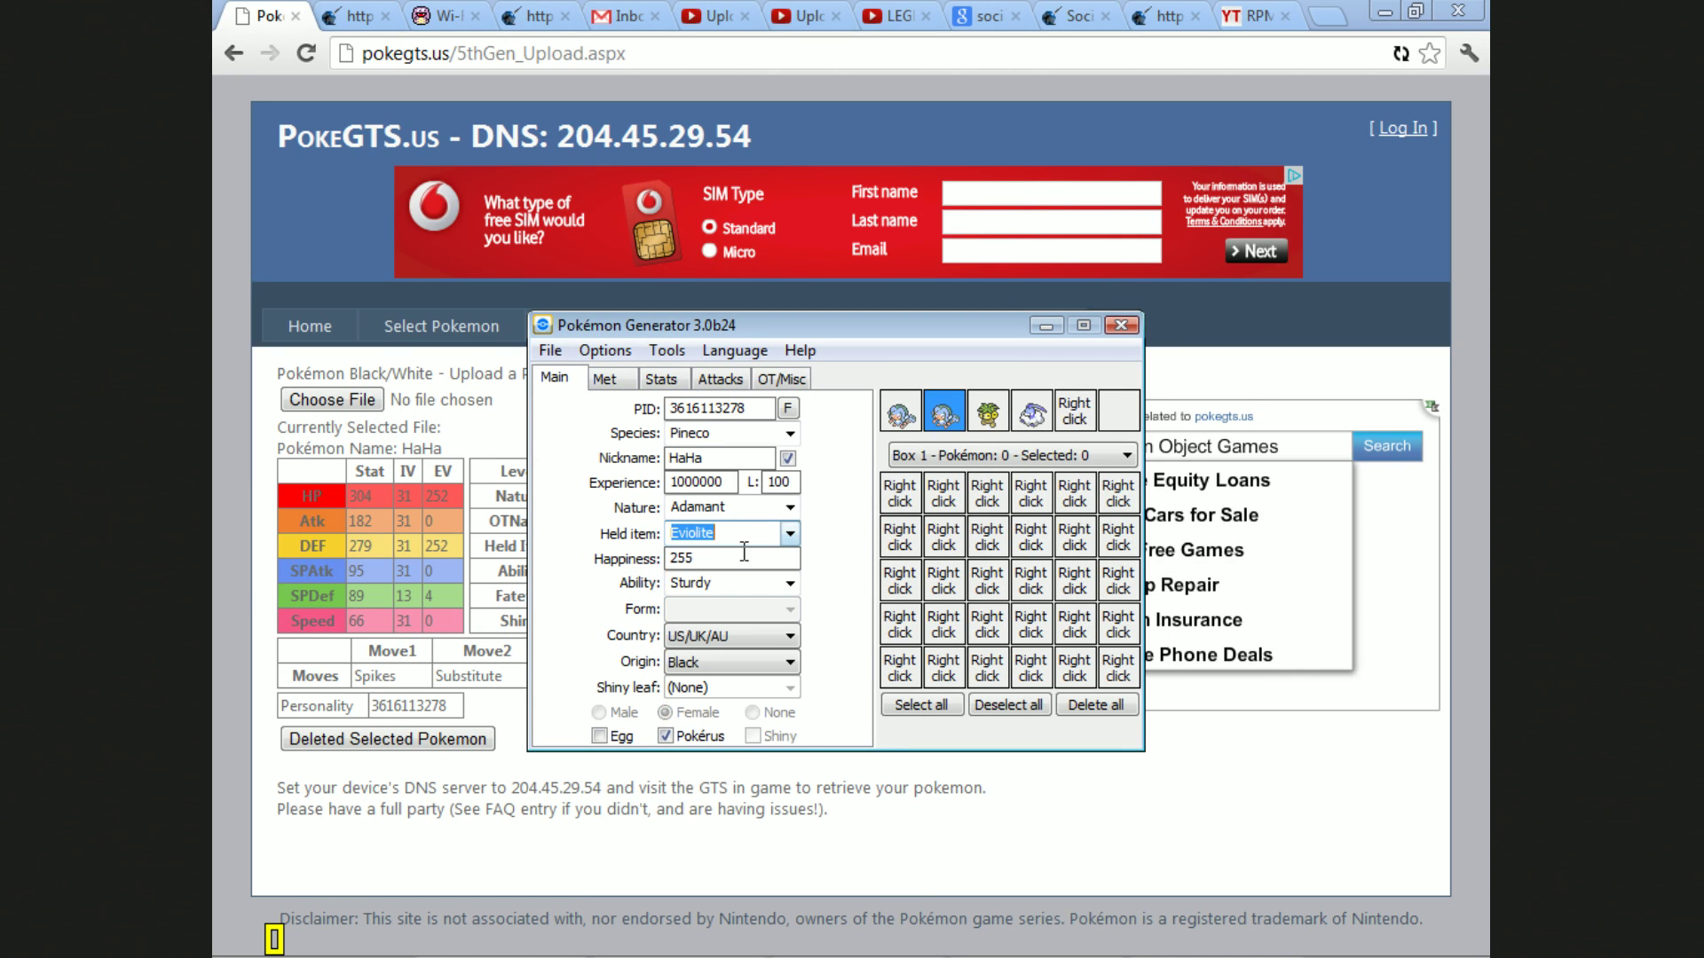
# Step: Save the edited Pokémon again under the file name pineco in the Poke gts pokemon folder
pyautogui.click(550, 351)
pyautogui.click(568, 413)
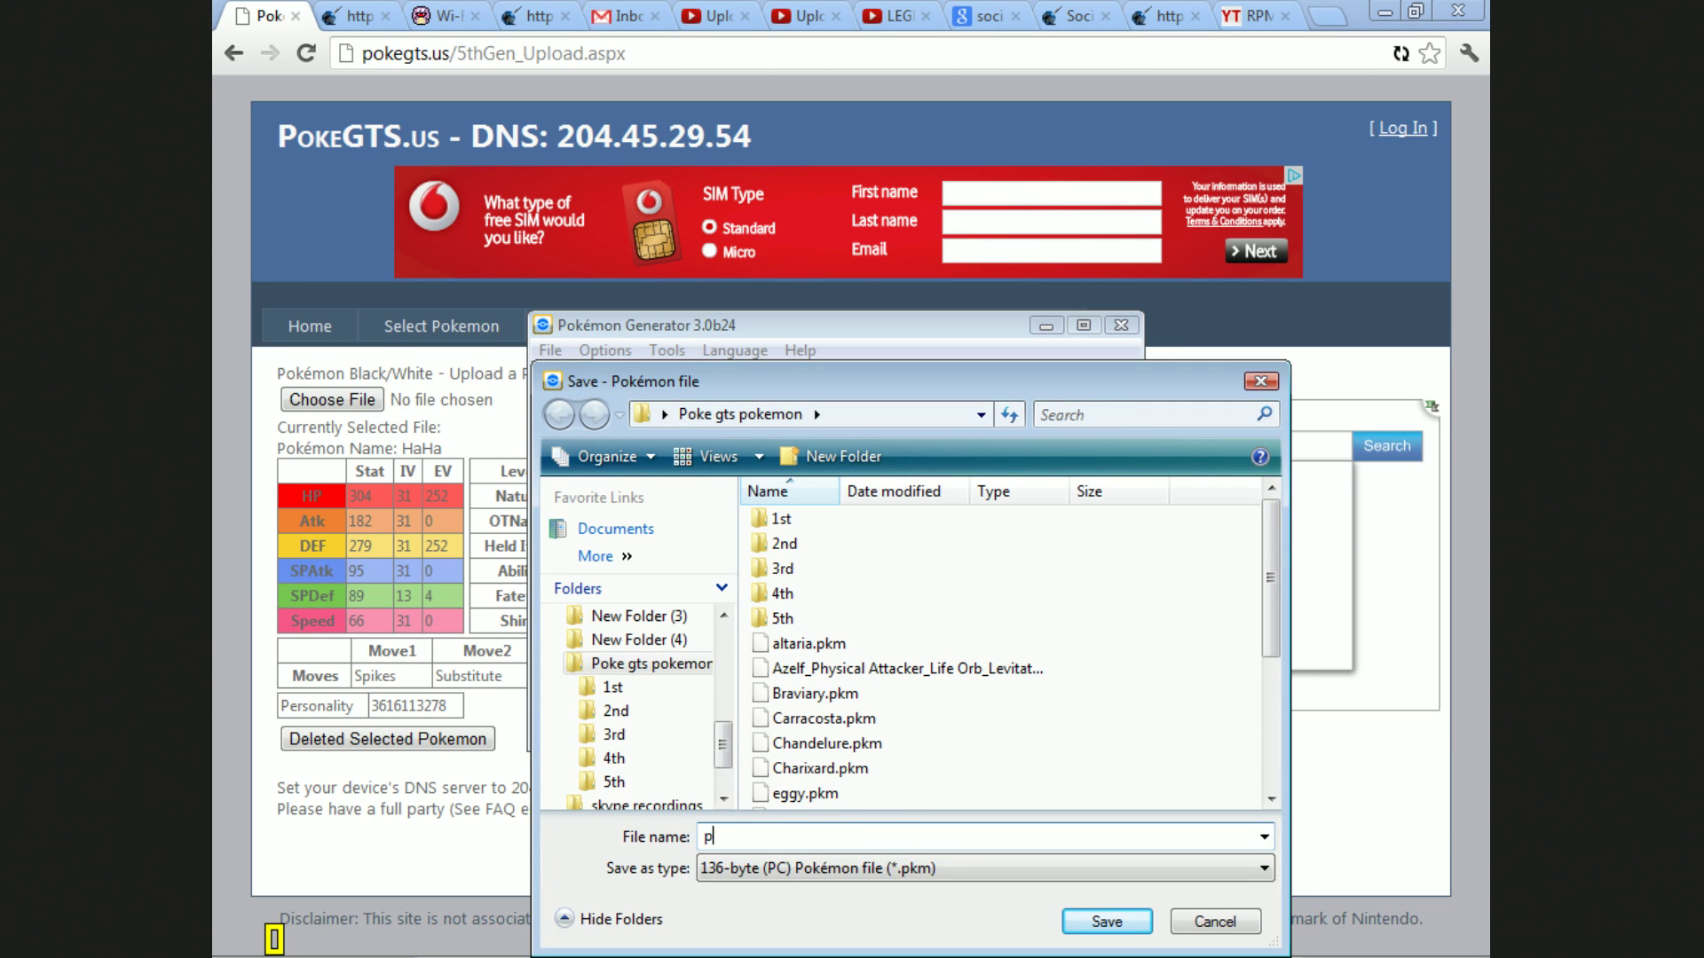
pyautogui.write('pineco')
pyautogui.press('Return')
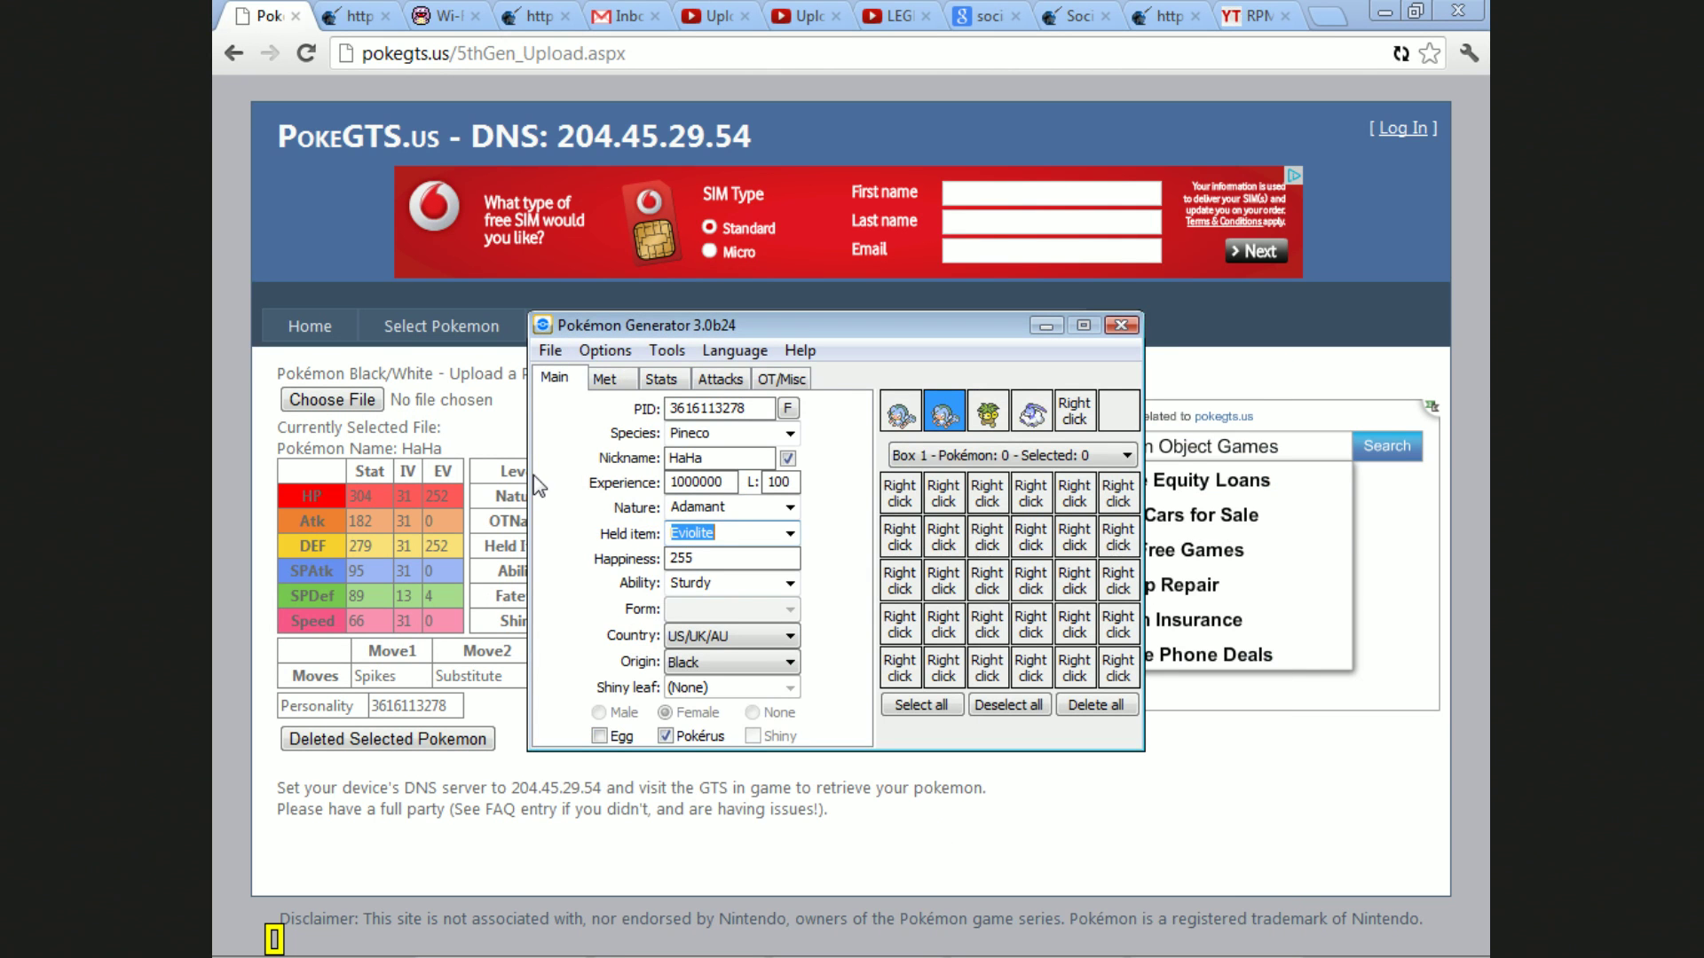
# Step: Return to the PokeGTS upload page in Chrome, choose the resaved pineco.pkm and submit it
pyautogui.click(421, 501)
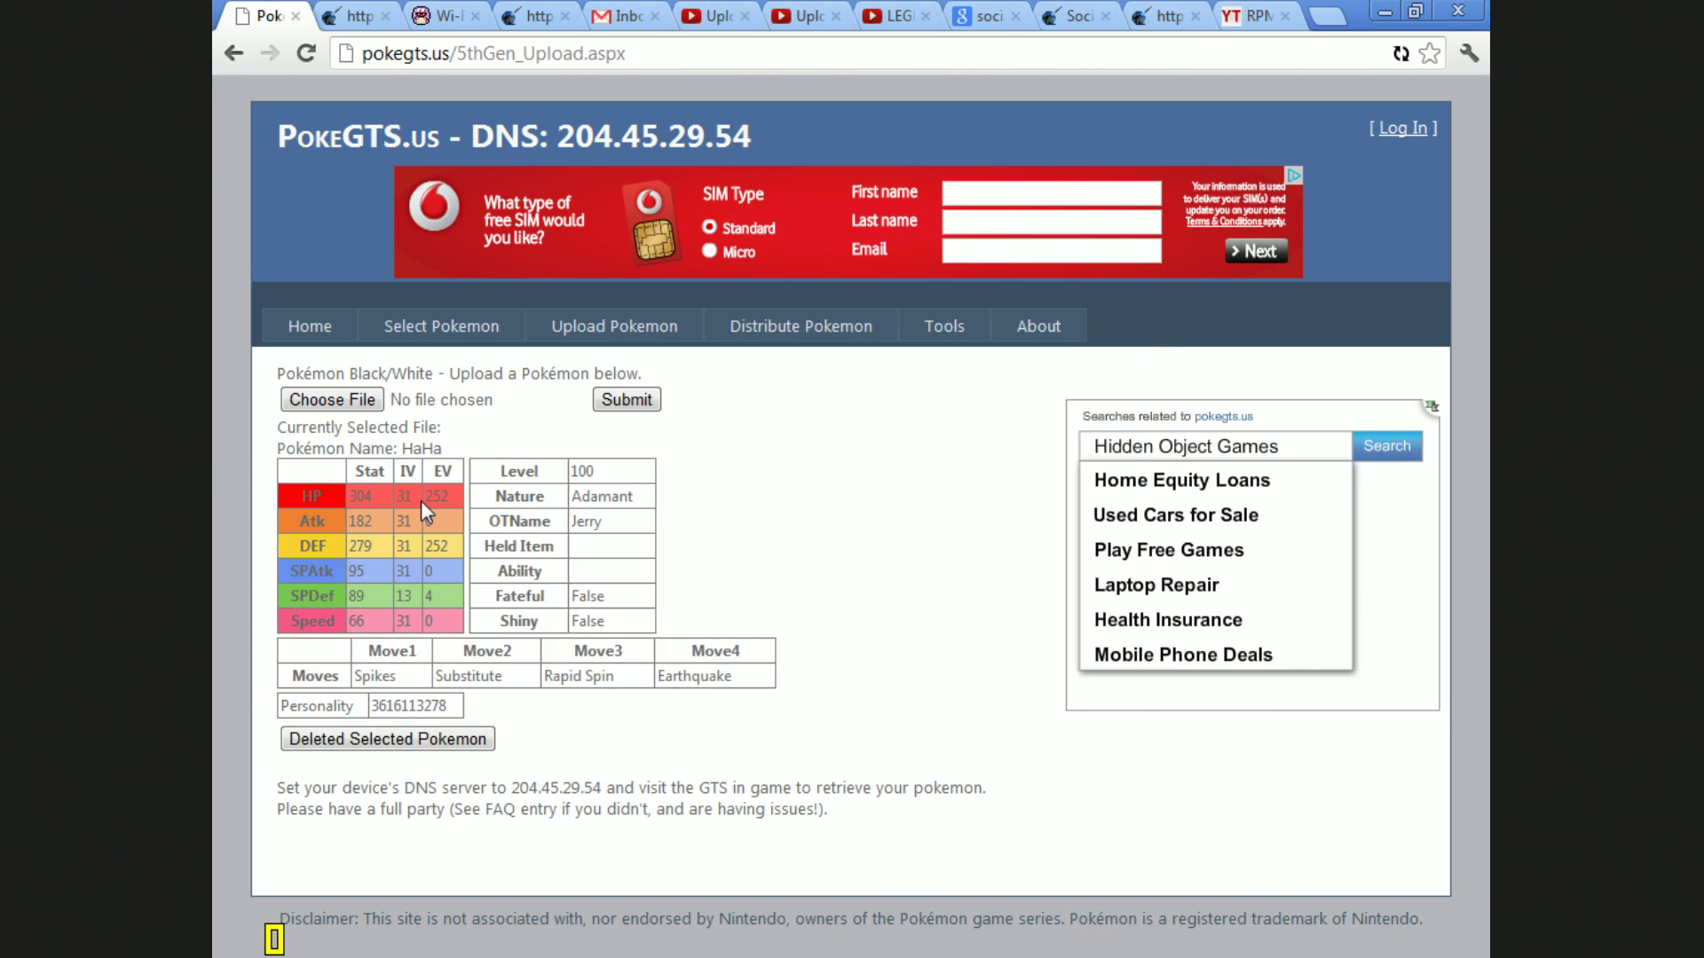
pyautogui.click(312, 404)
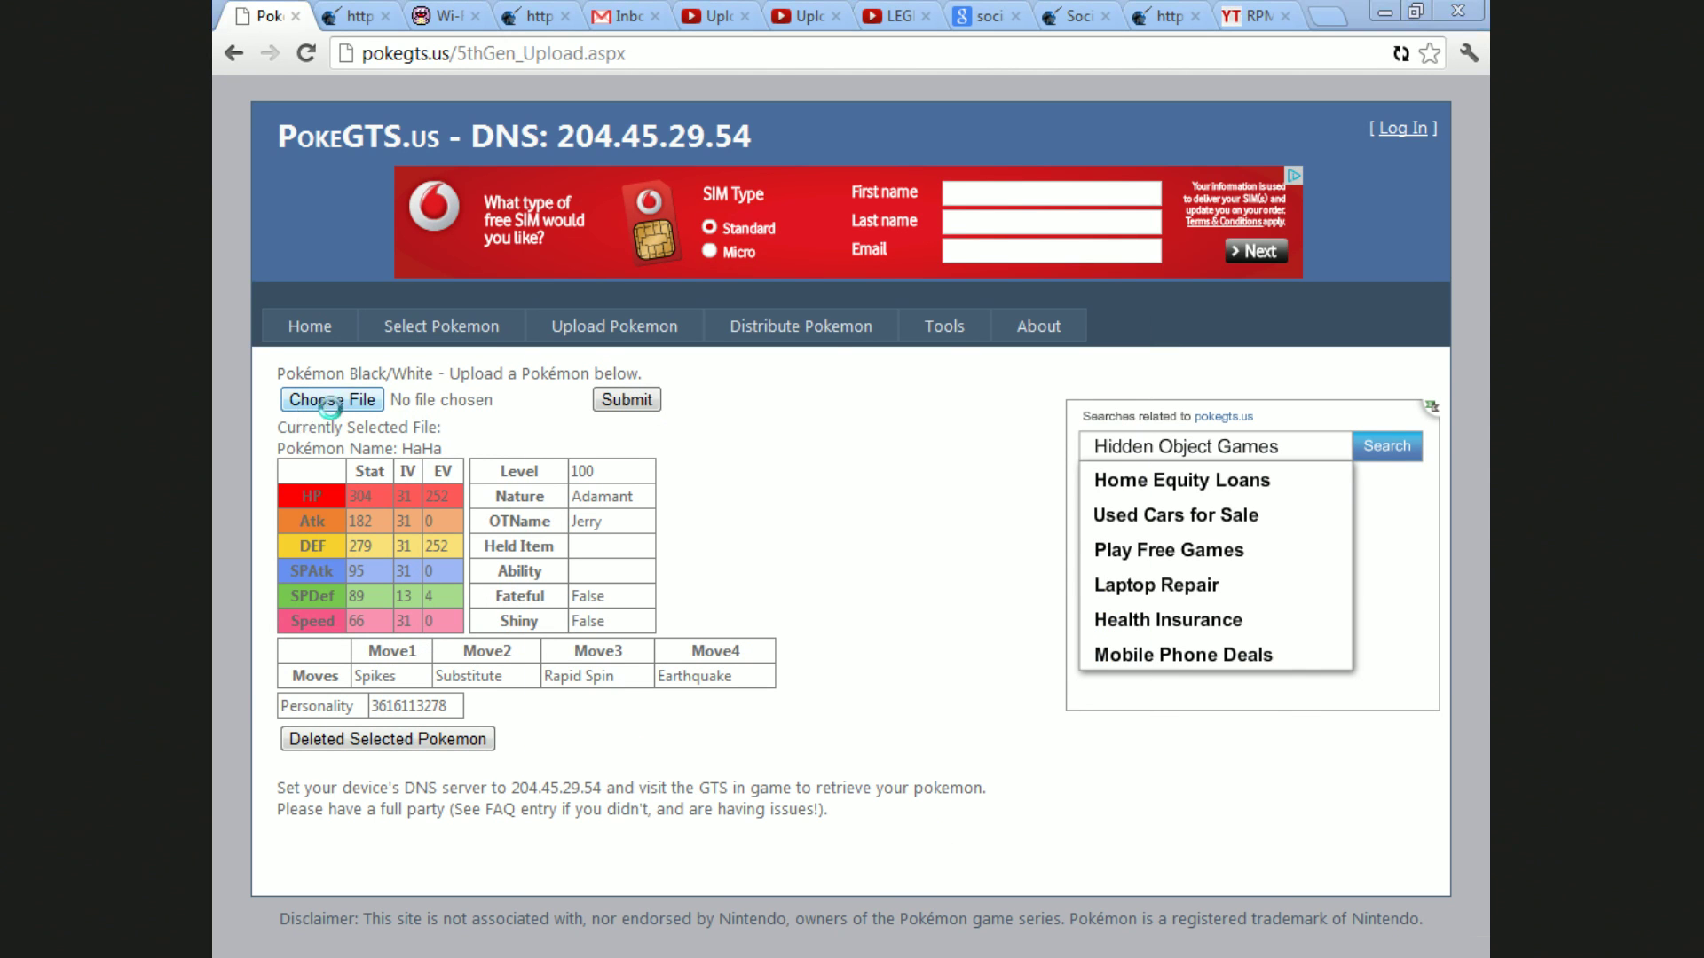
pyautogui.click(933, 507)
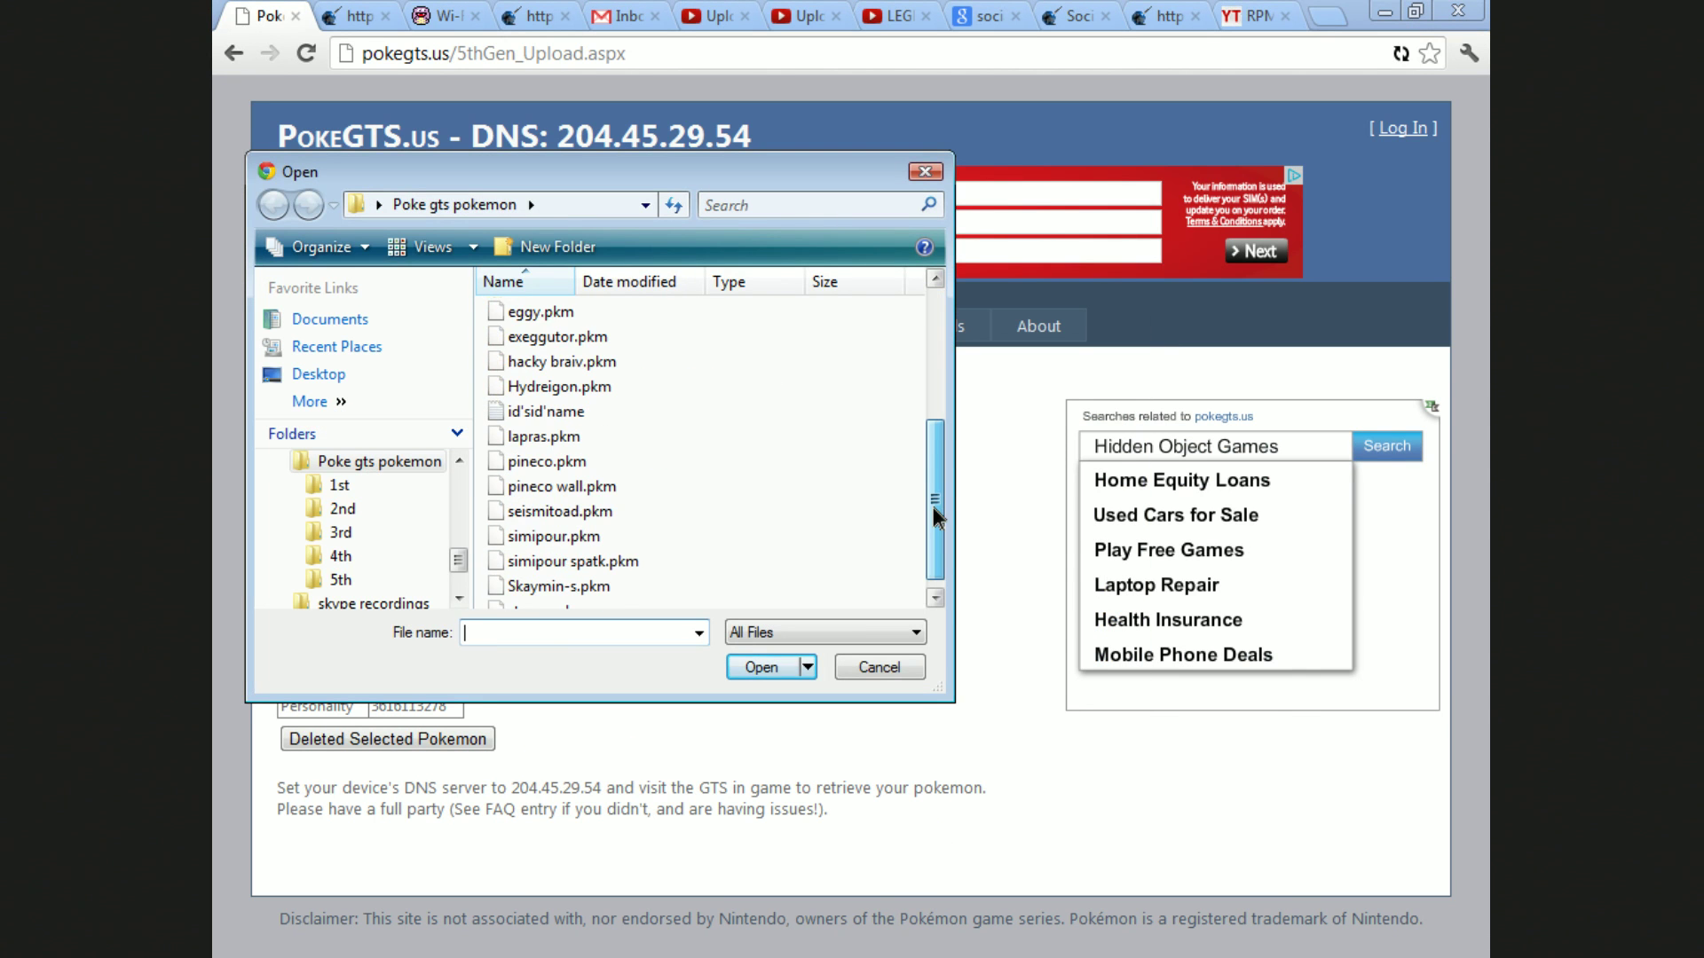
pyautogui.click(631, 464)
pyautogui.doubleClick(631, 465)
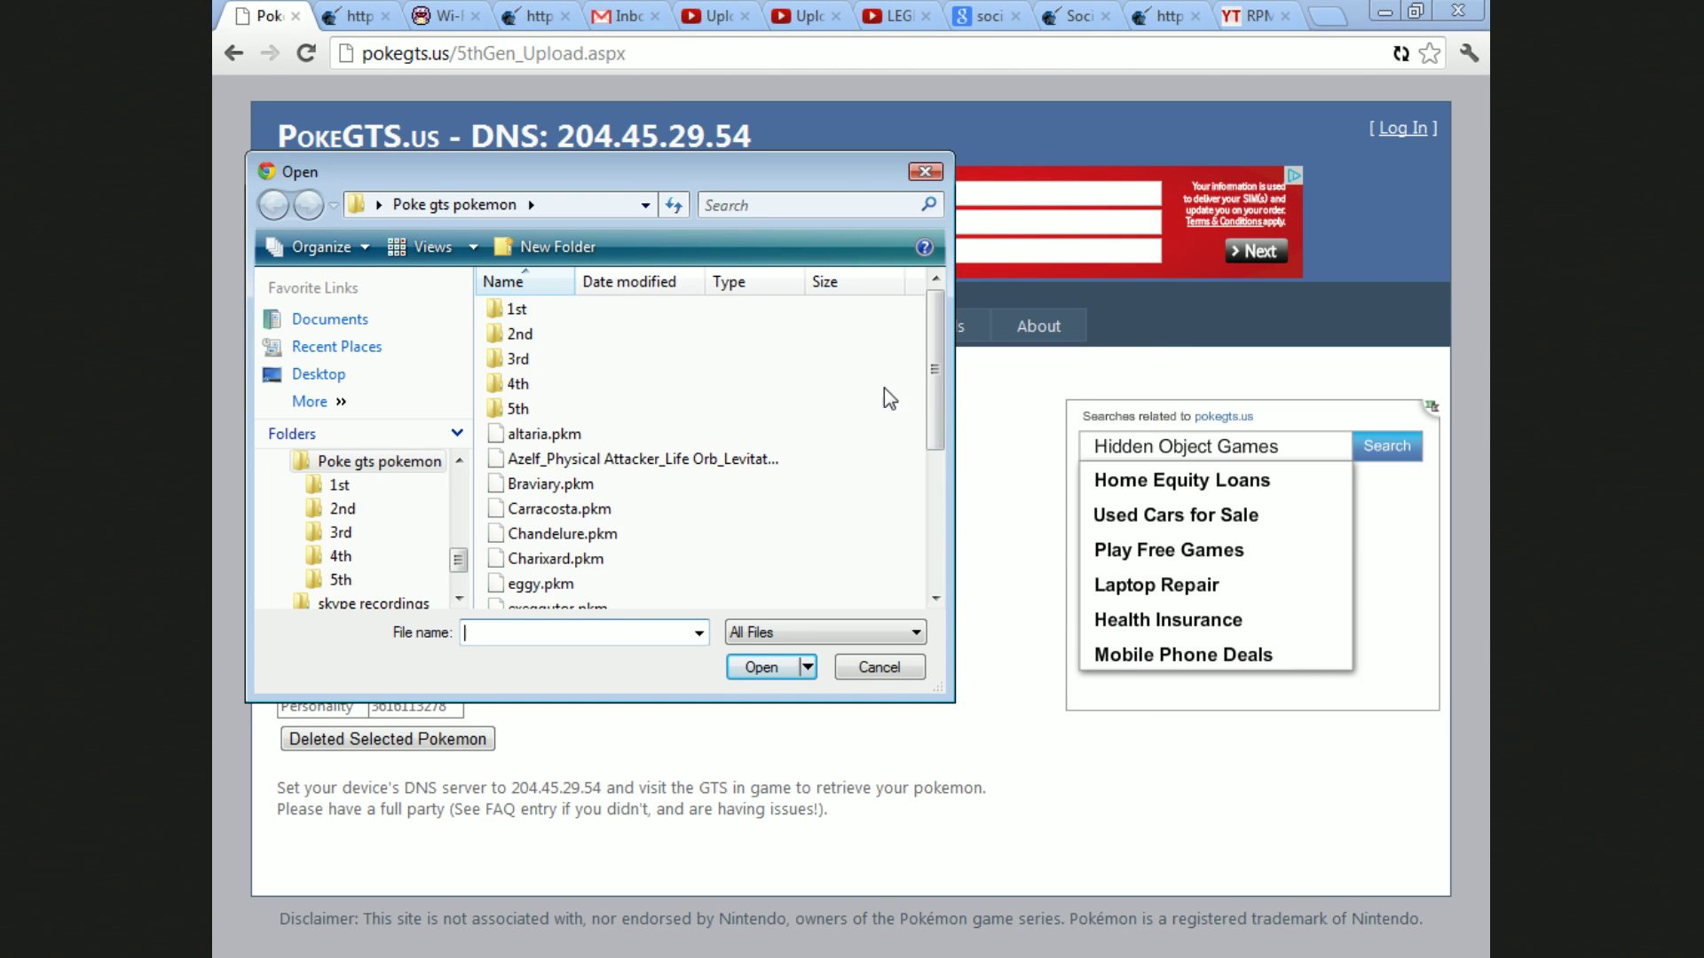
pyautogui.moveTo(935, 391); pyautogui.dragTo(942, 500)
pyautogui.click(640, 561)
pyautogui.doubleClick(640, 550)
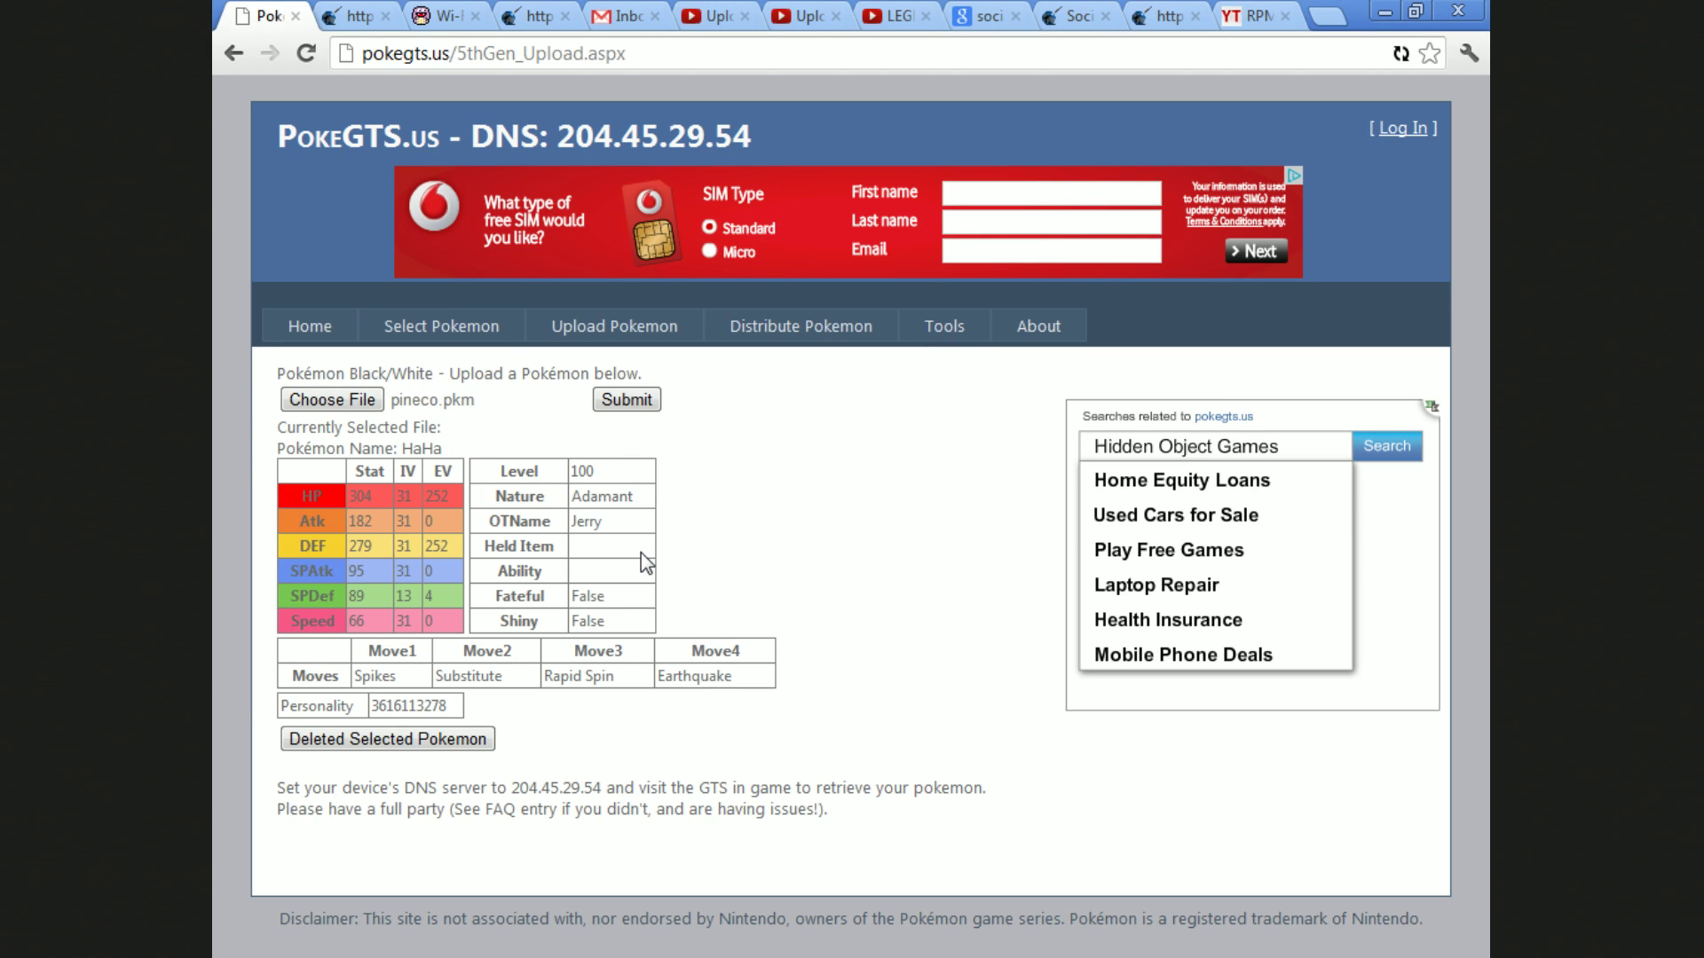
pyautogui.click(607, 407)
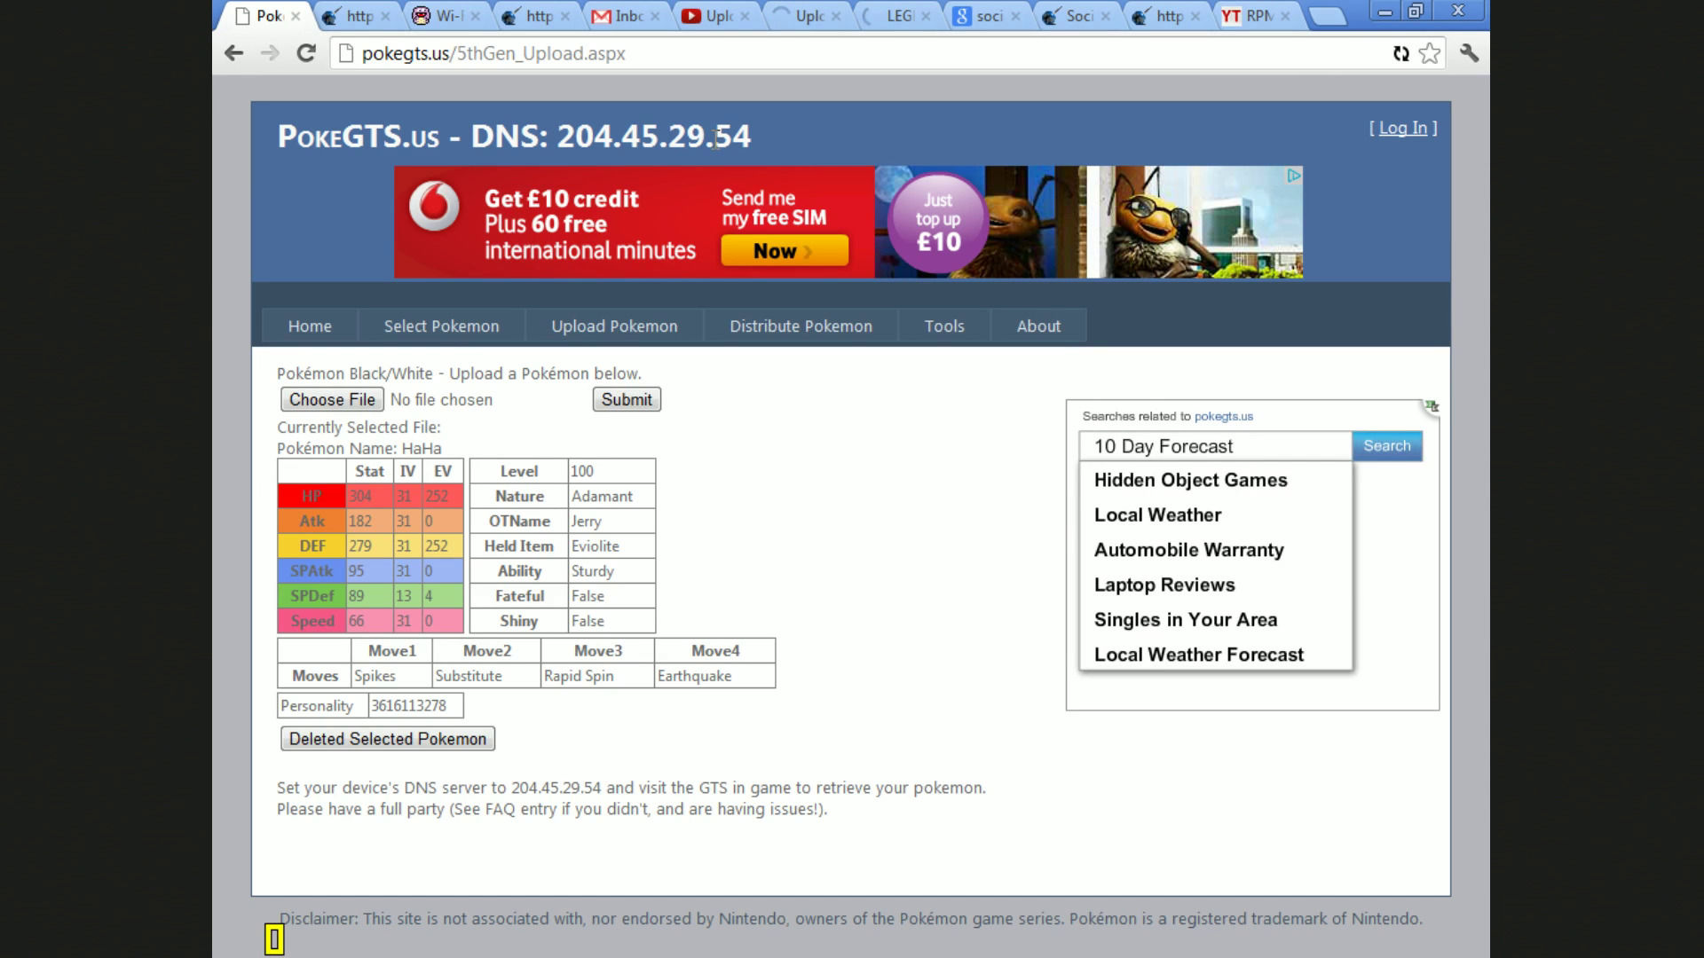
pyautogui.press('super')
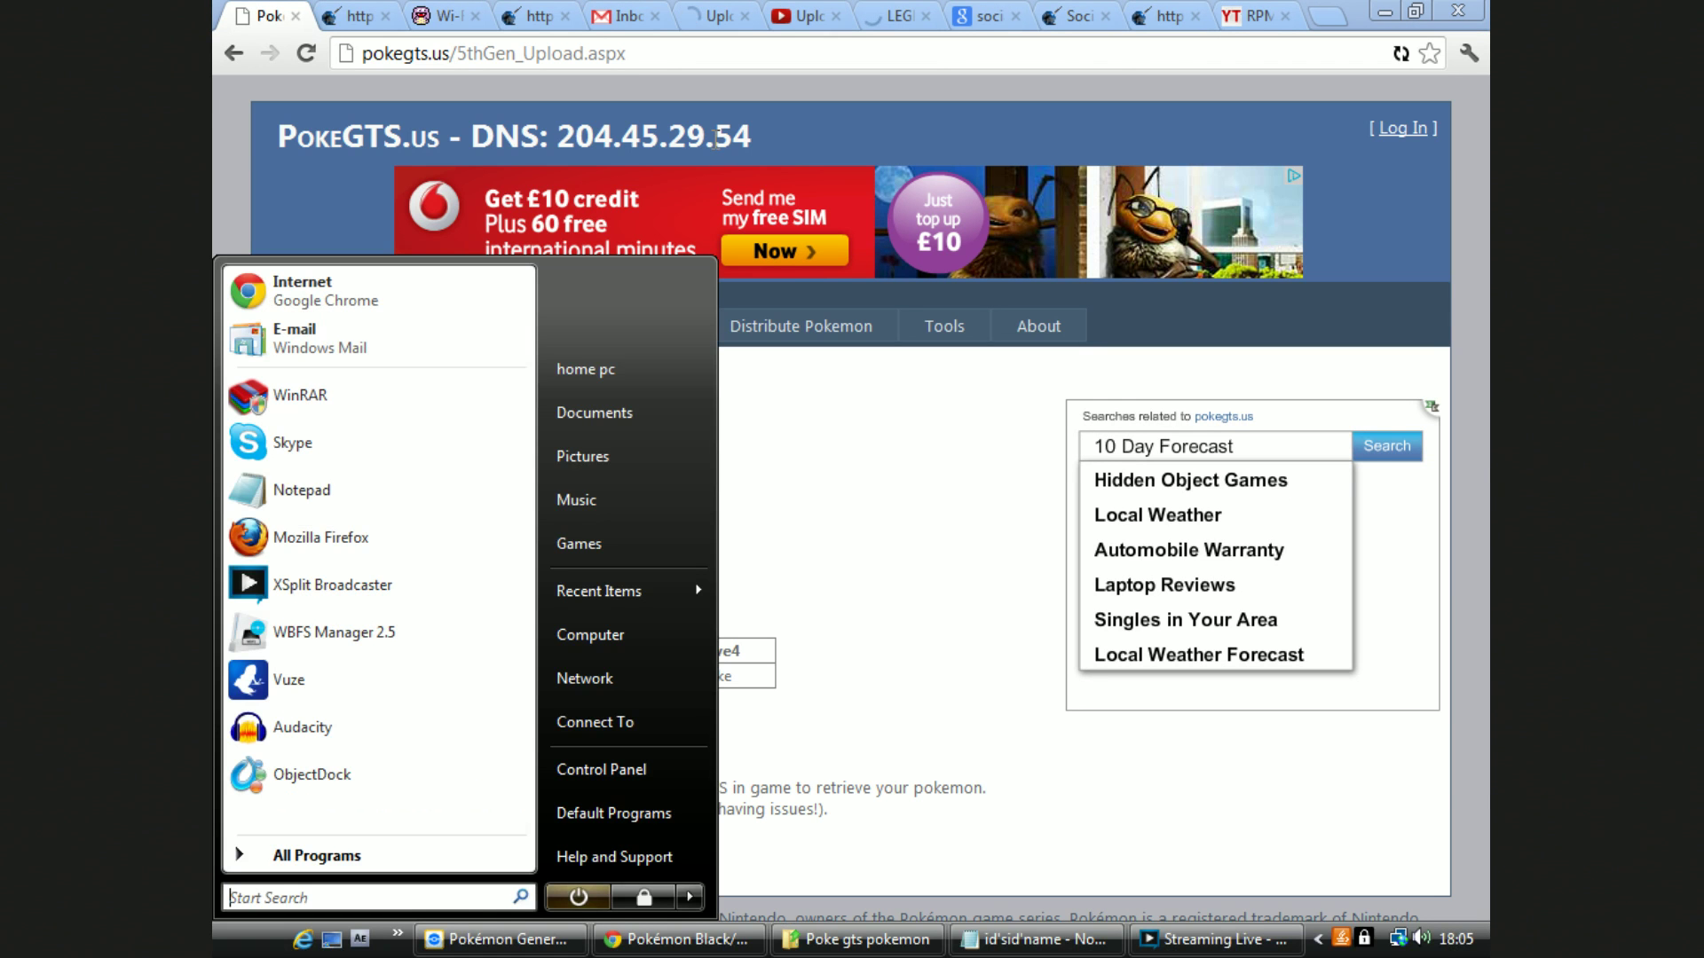
pyautogui.press('super')
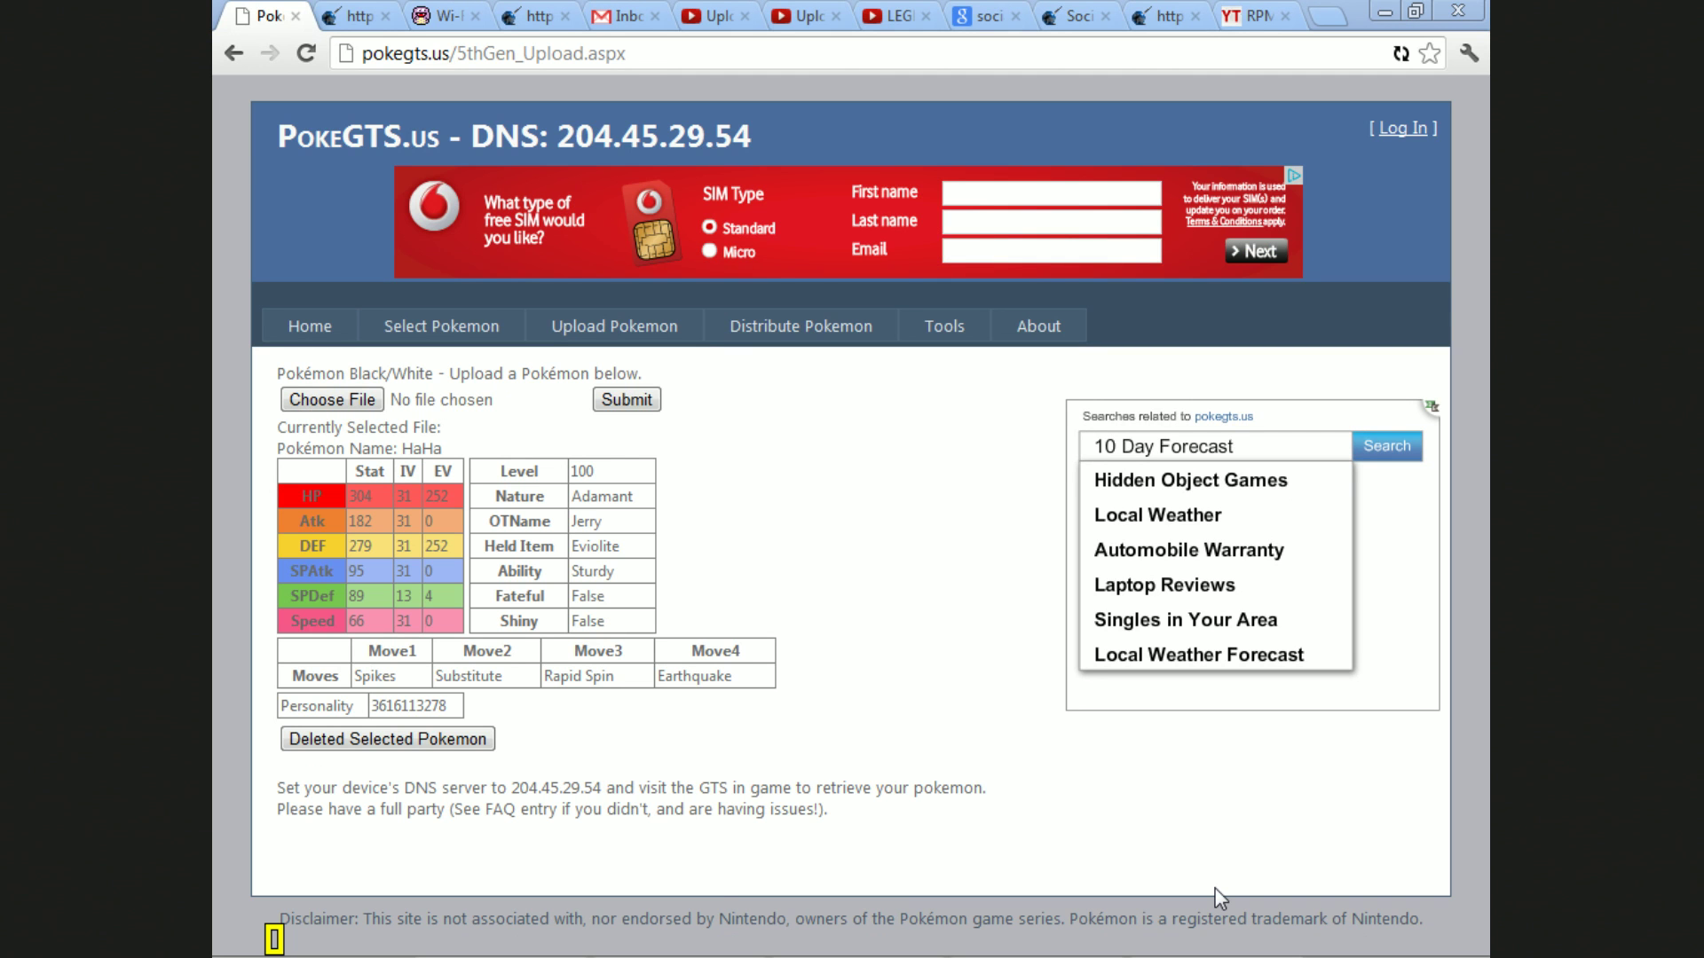
pyautogui.rightClick(378, 65)
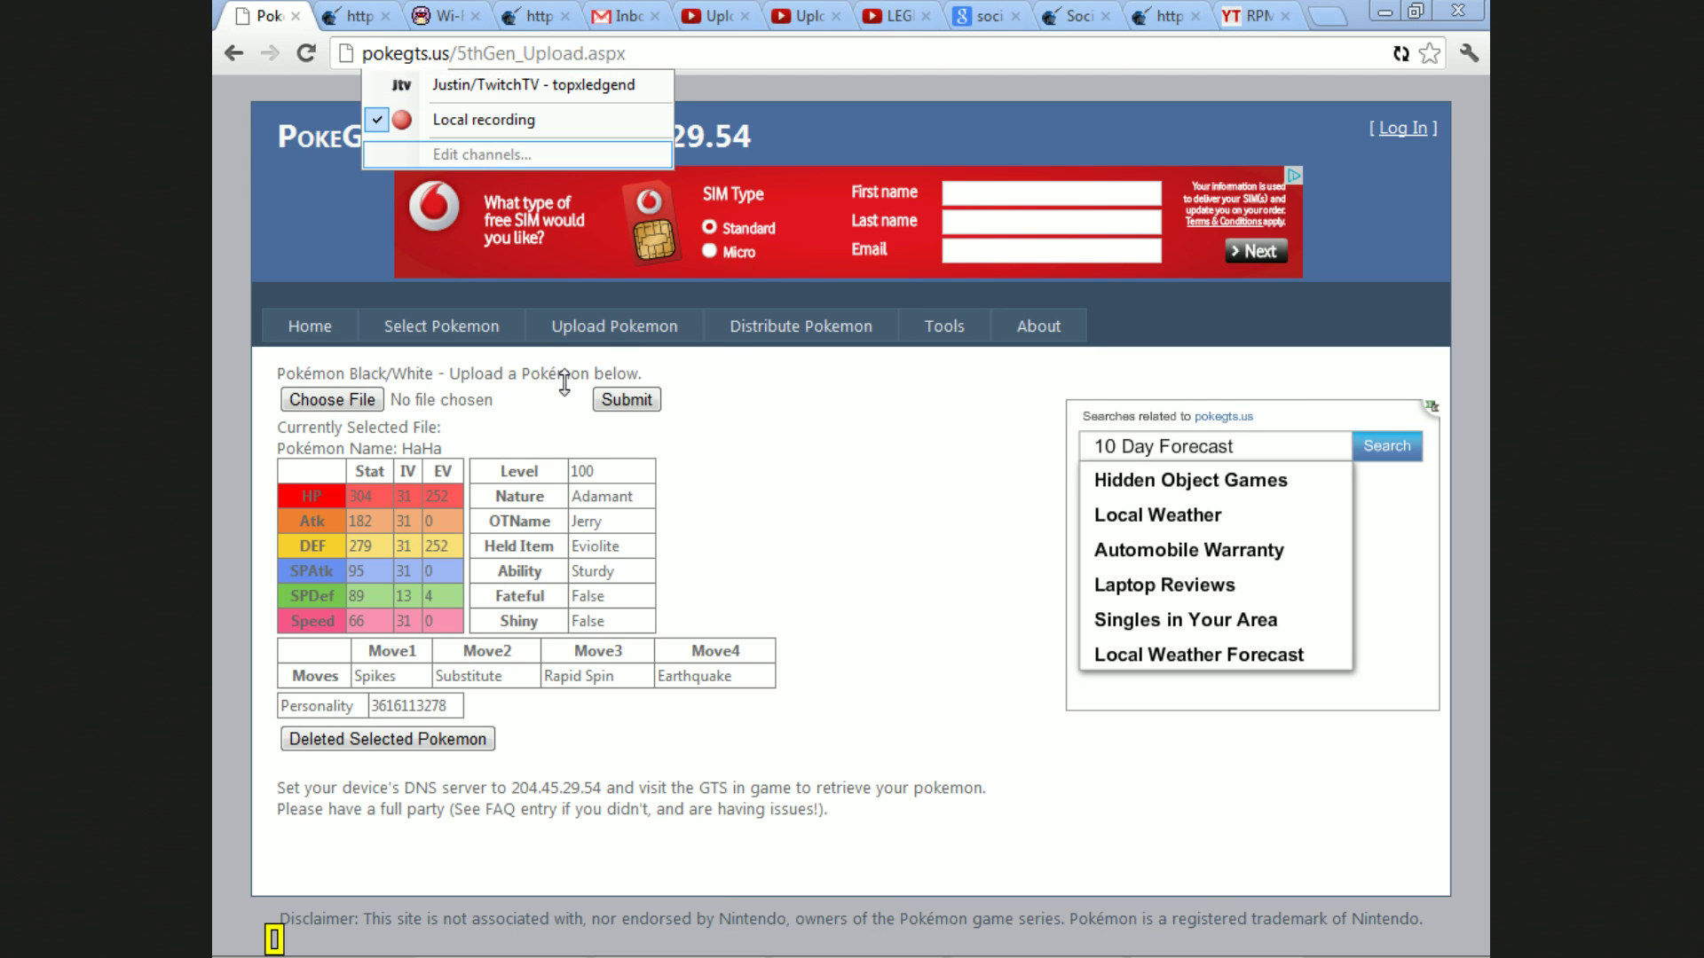
pyautogui.click(538, 484)
# Step: Switch back to Pokémon Generator and set the current Pineco into the first slot of Box 1
pyautogui.press('super')
pyautogui.click(550, 949)
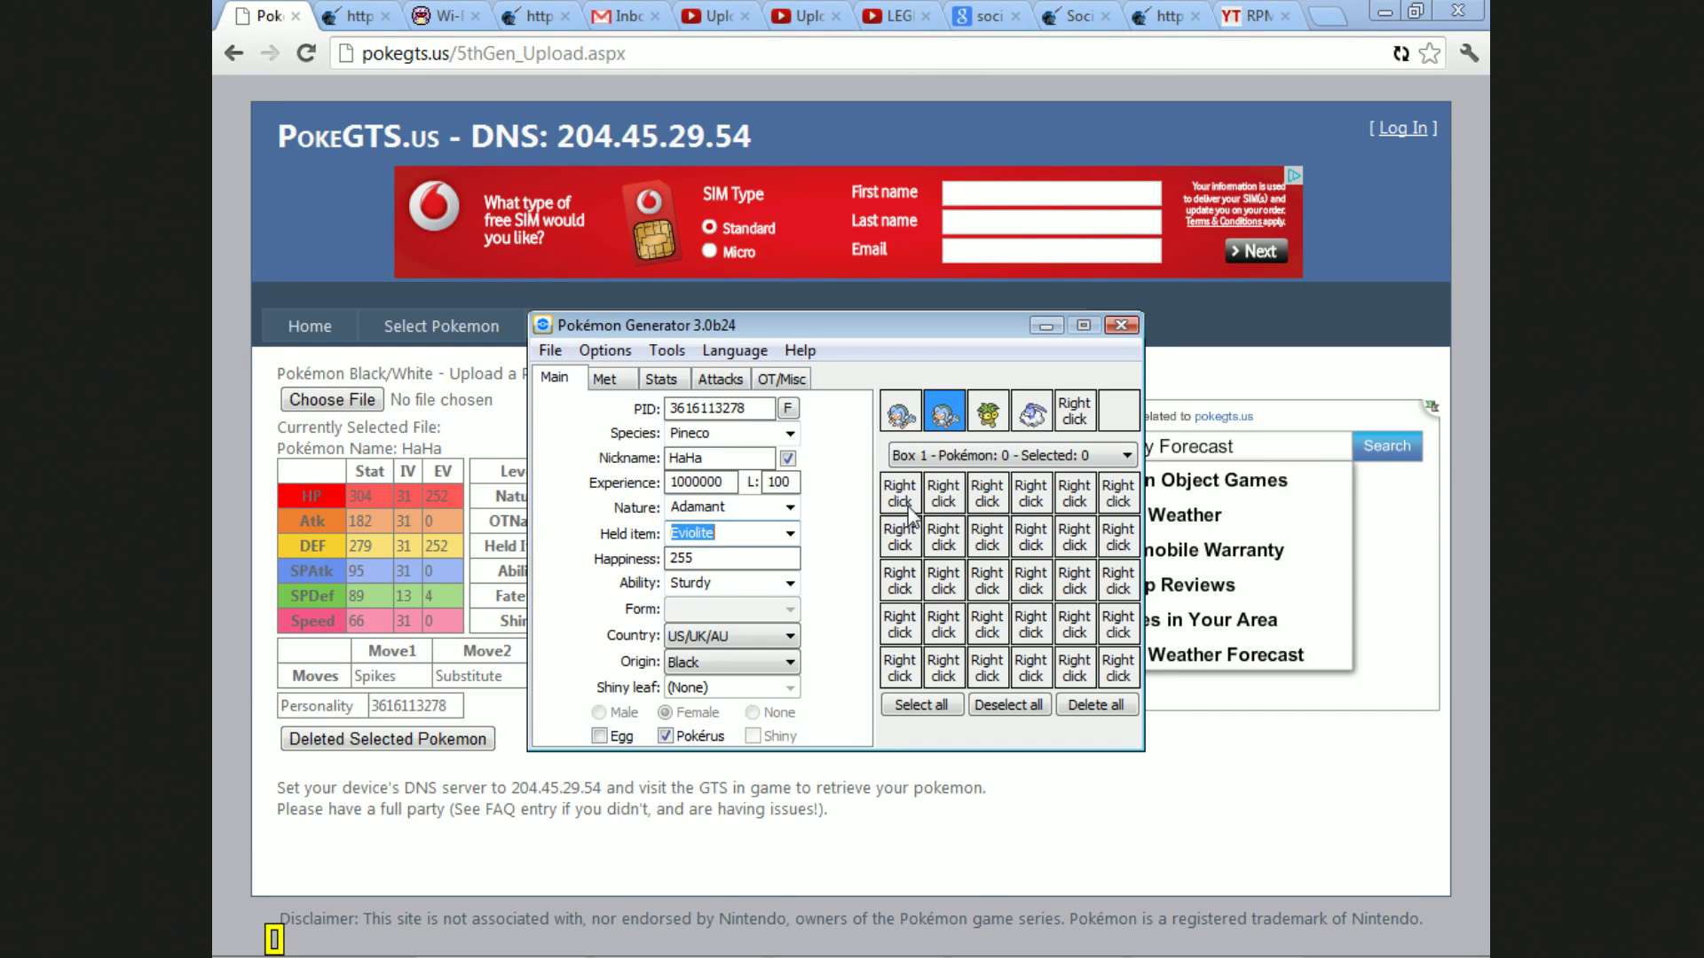
pyautogui.rightClick(911, 513)
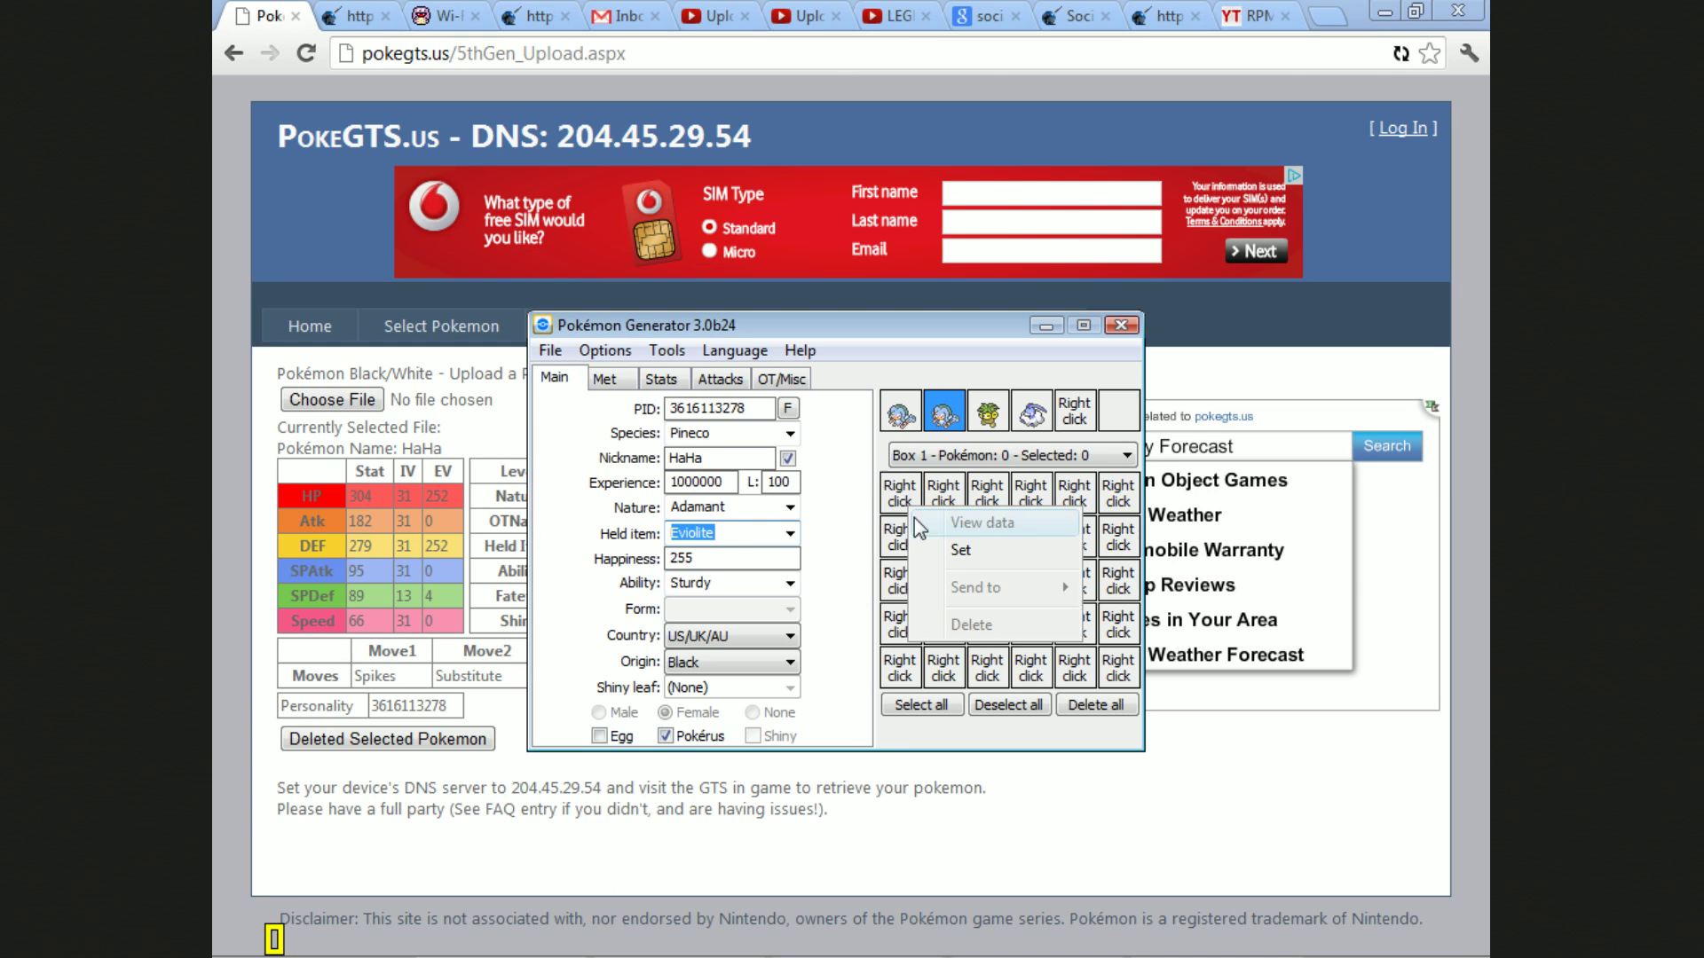
pyautogui.click(960, 566)
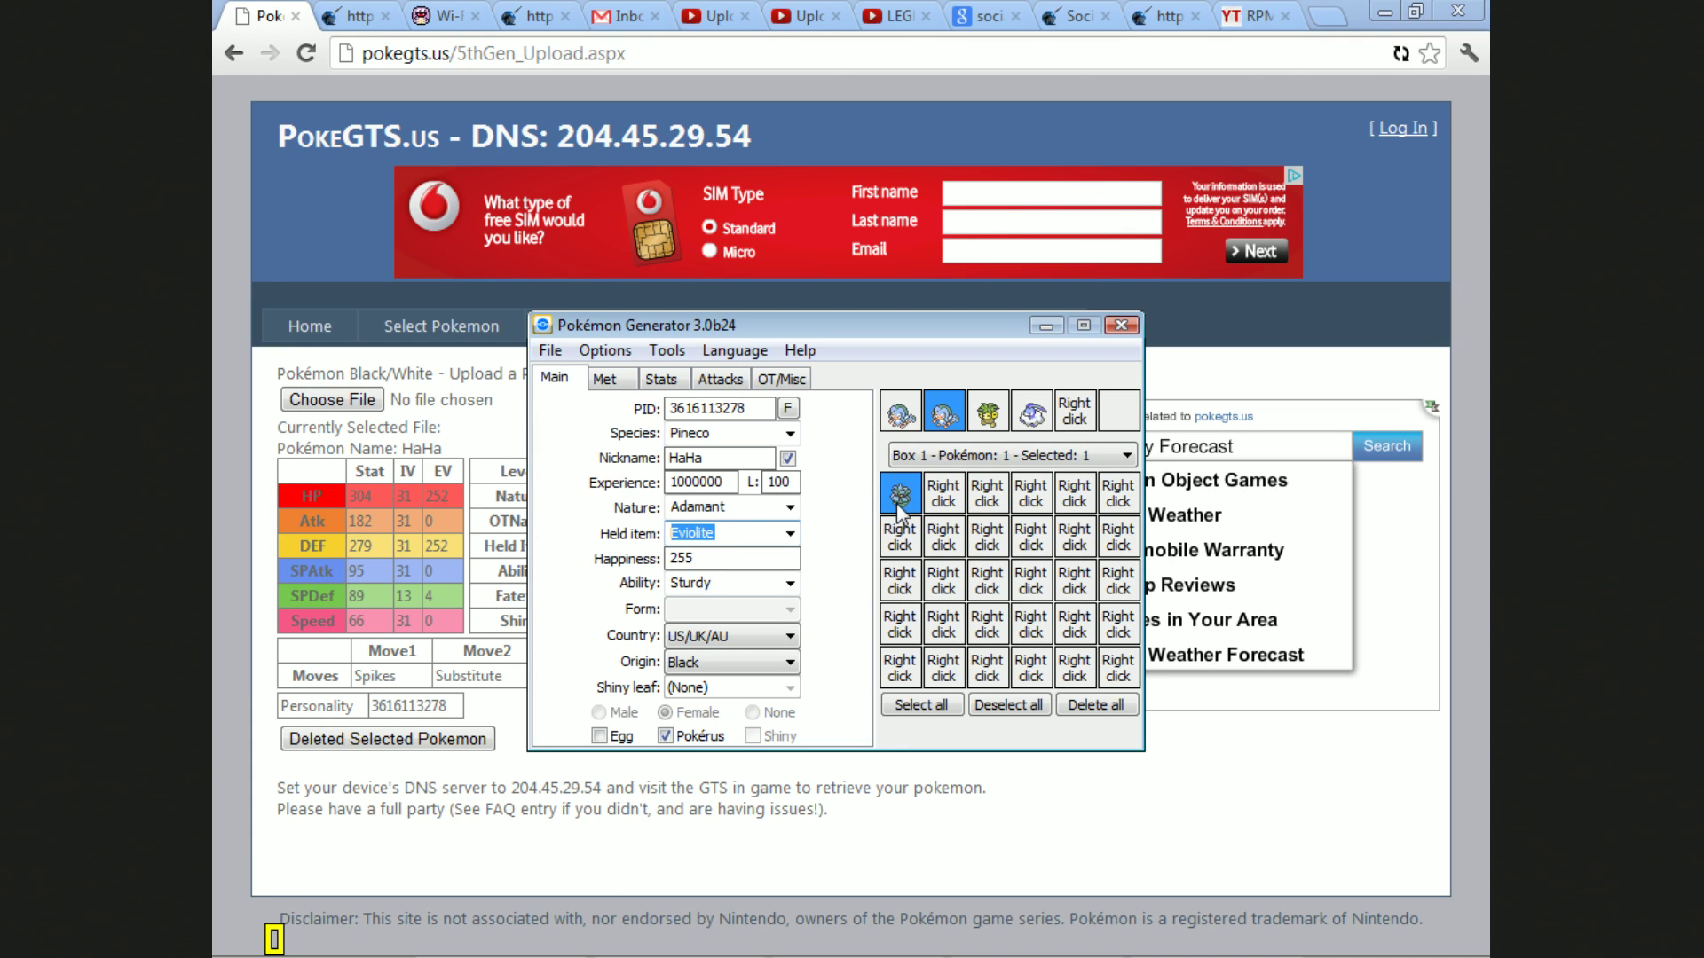
# Step: Review Pineco's Met, Attacks and OT/Misc settings, then return to its Main data
pyautogui.click(600, 377)
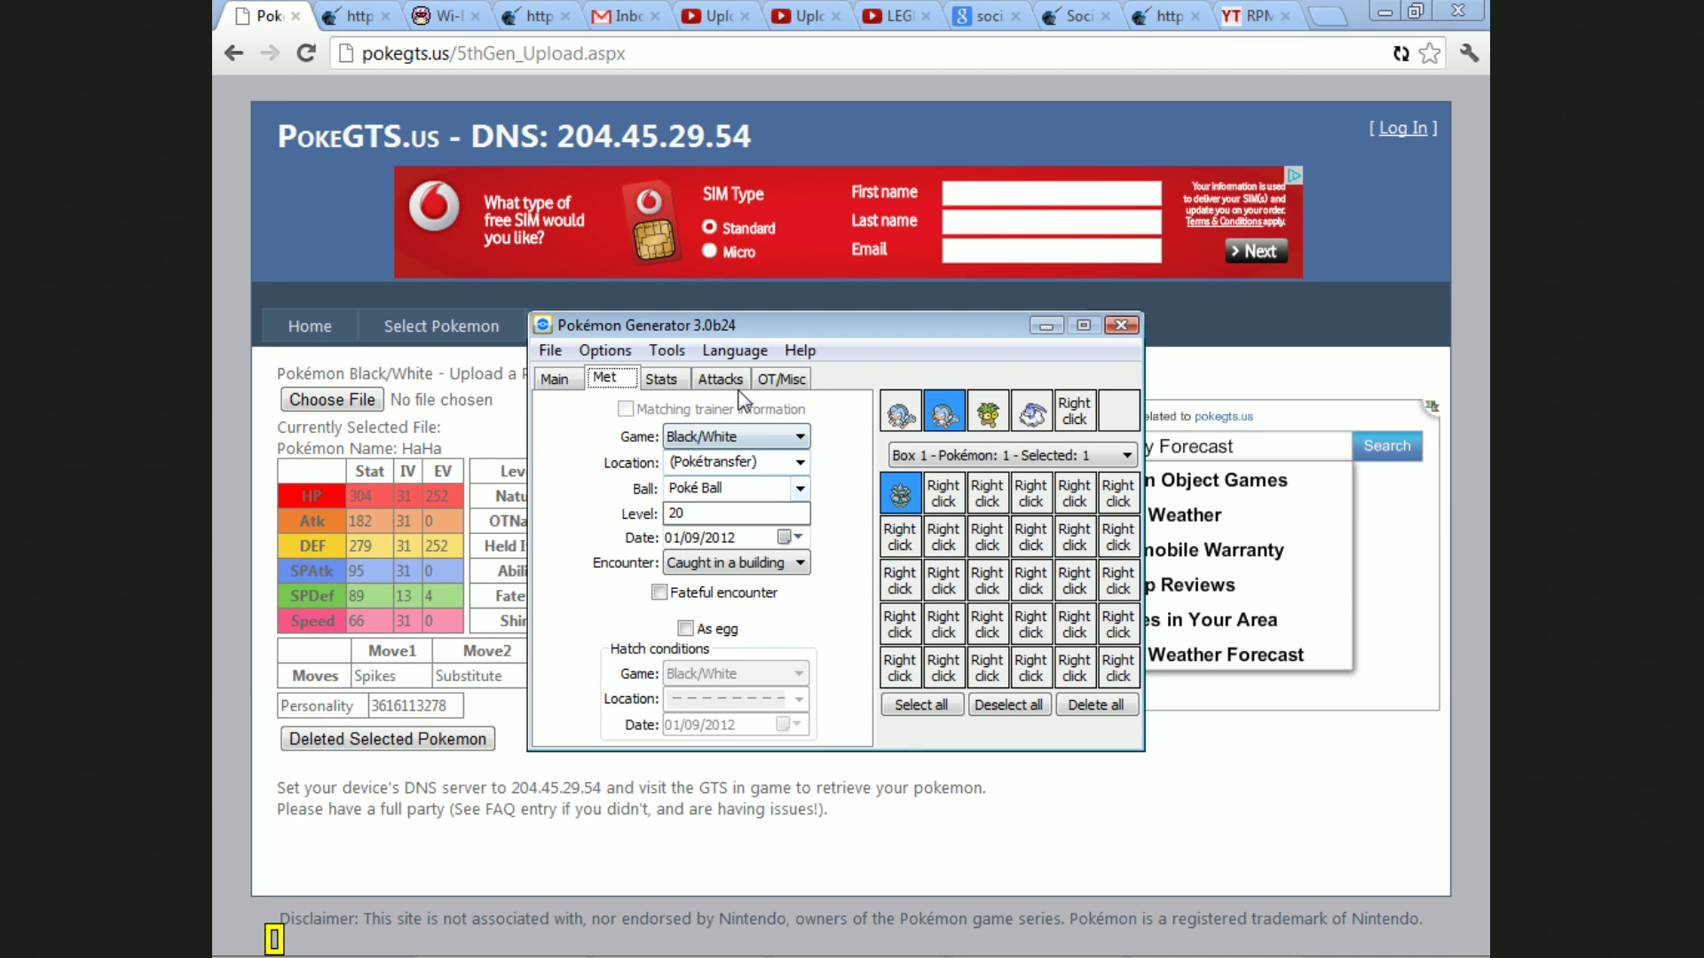
pyautogui.click(723, 383)
pyautogui.press('Left')
pyautogui.click(760, 384)
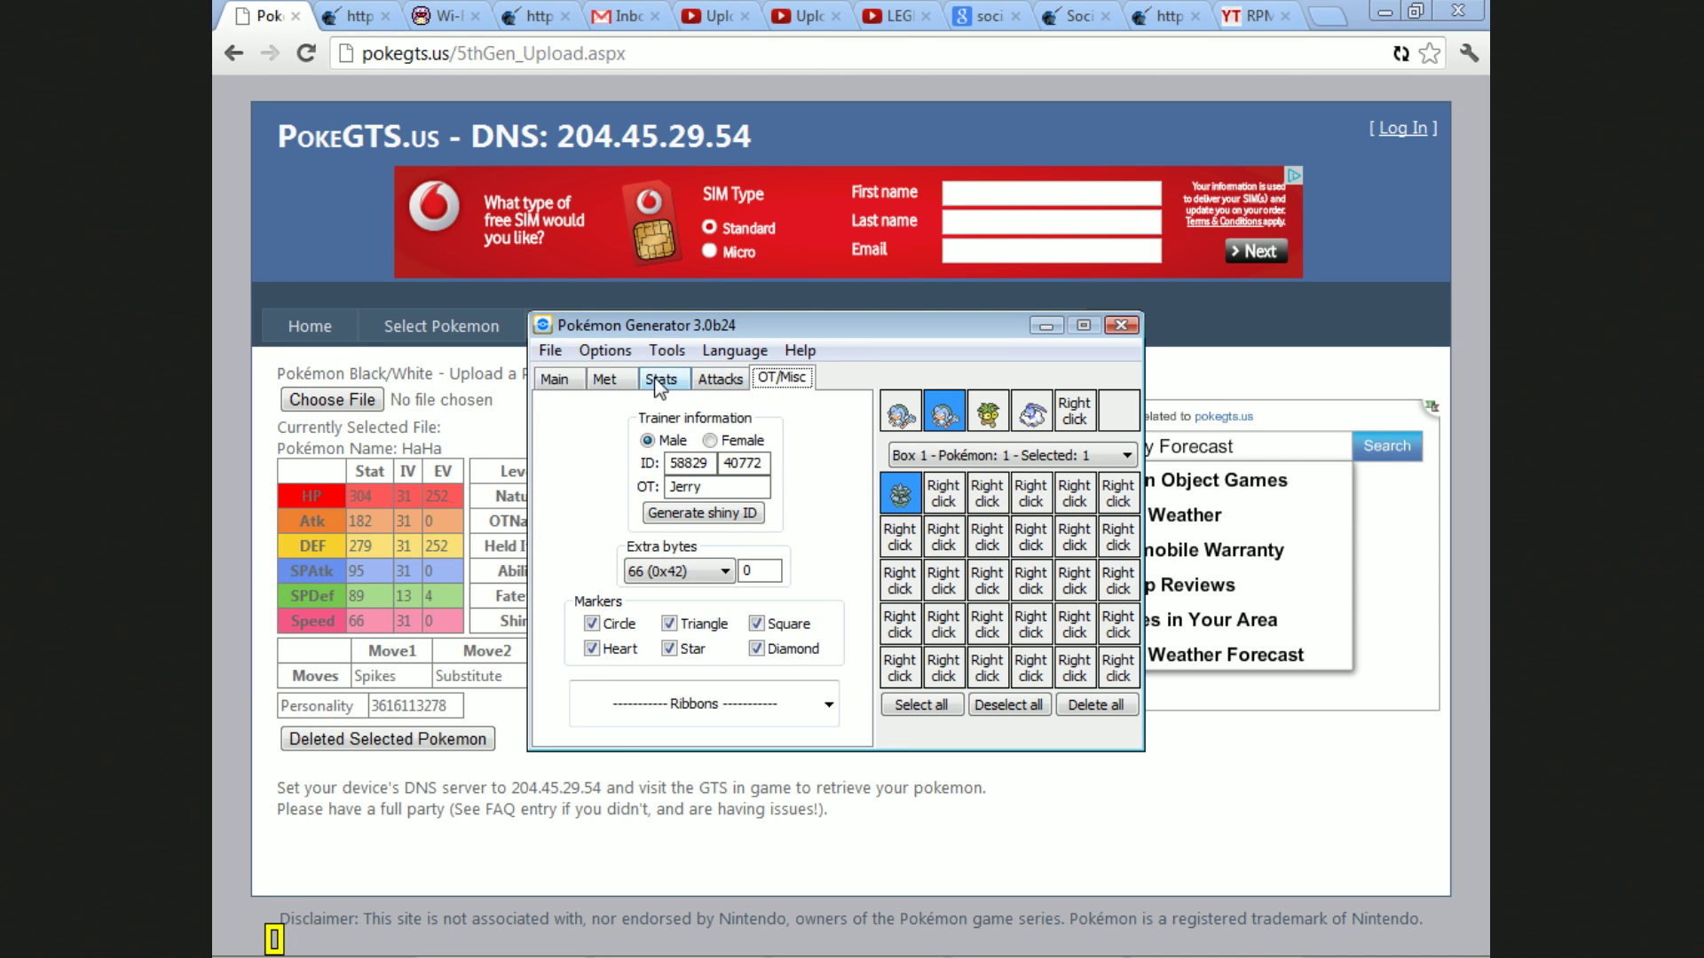
pyautogui.click(561, 376)
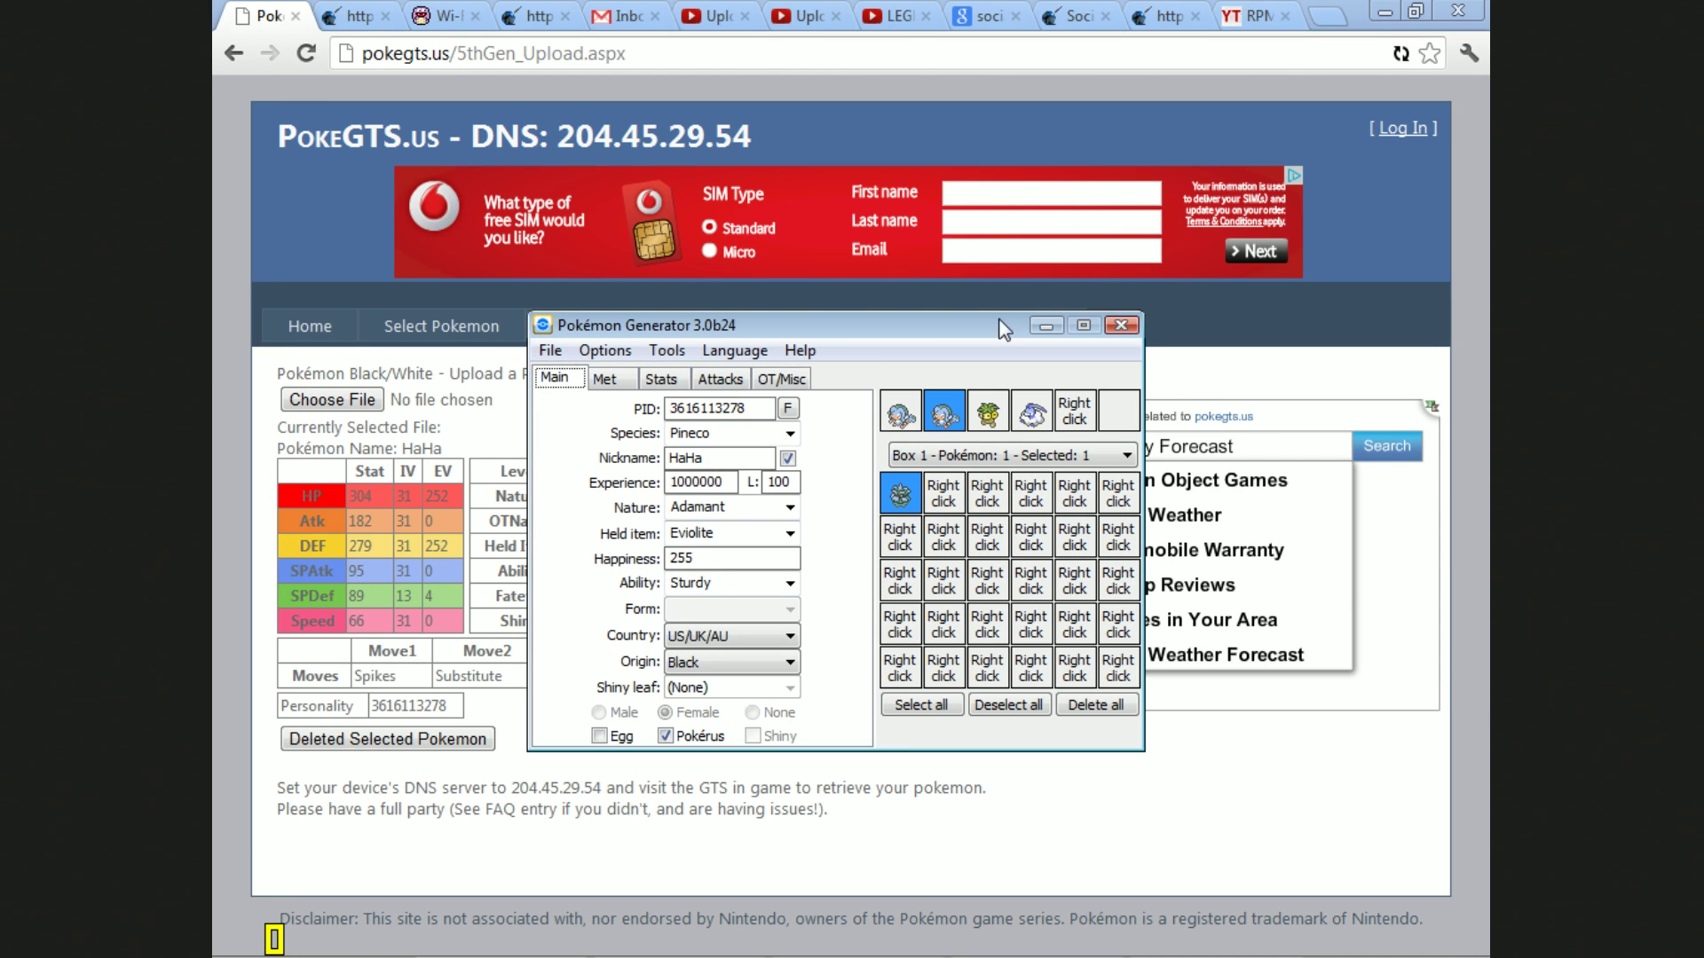
pyautogui.click(406, 55)
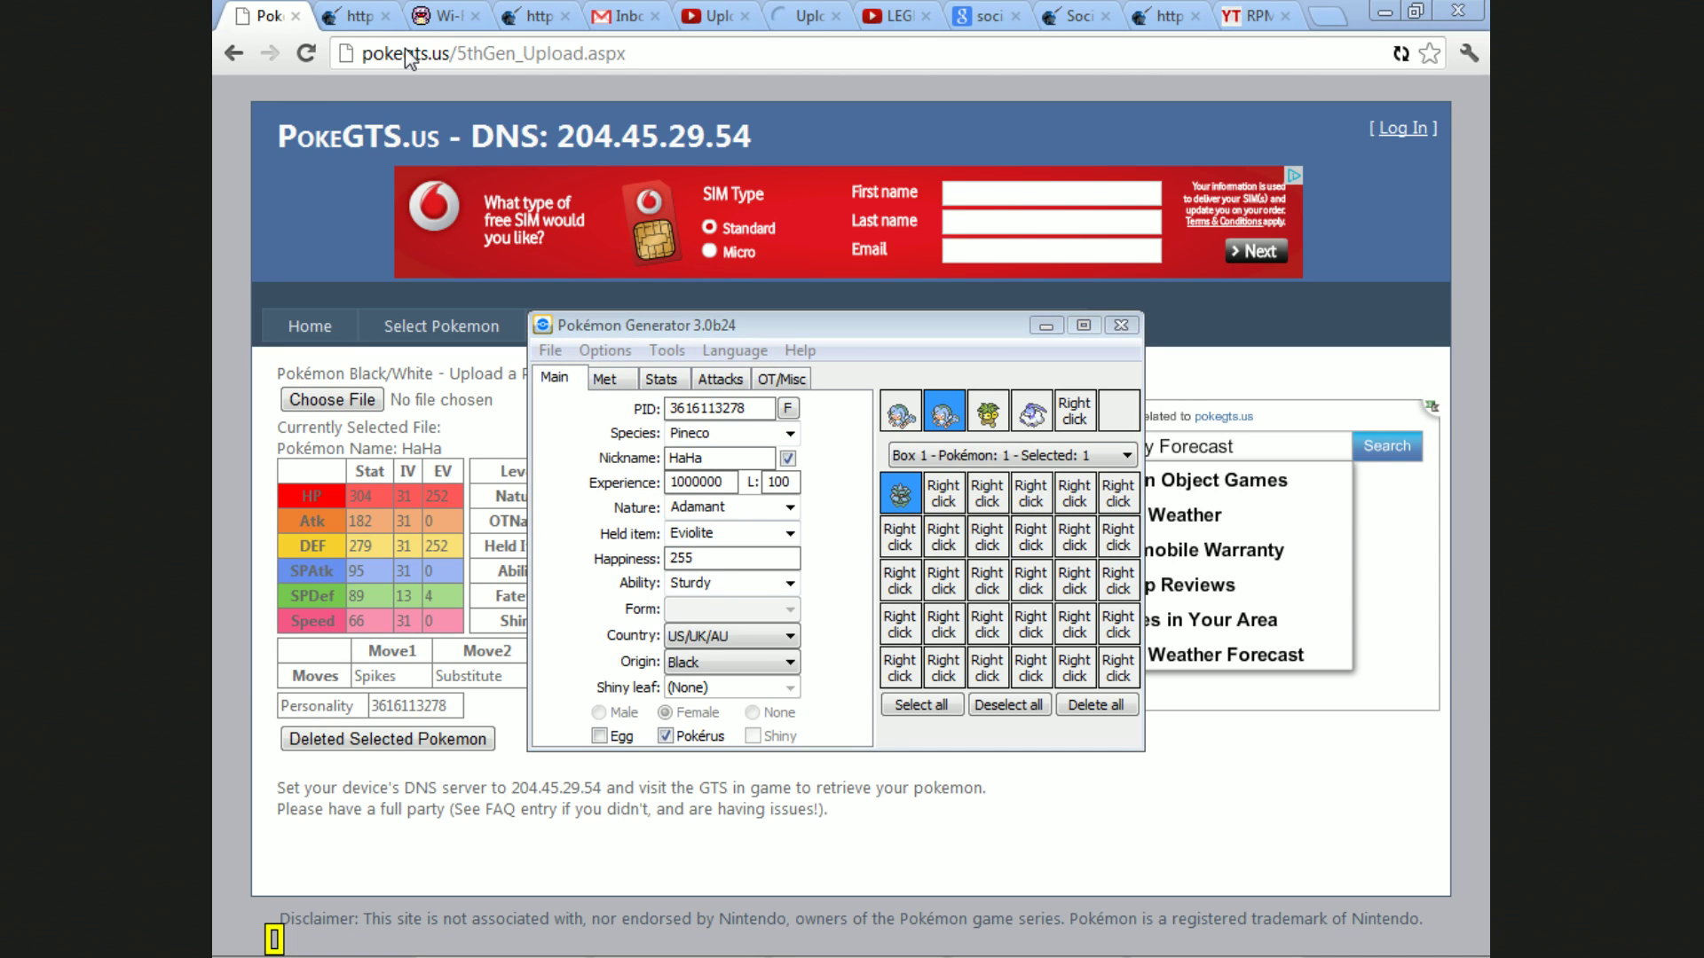
pyautogui.click(403, 51)
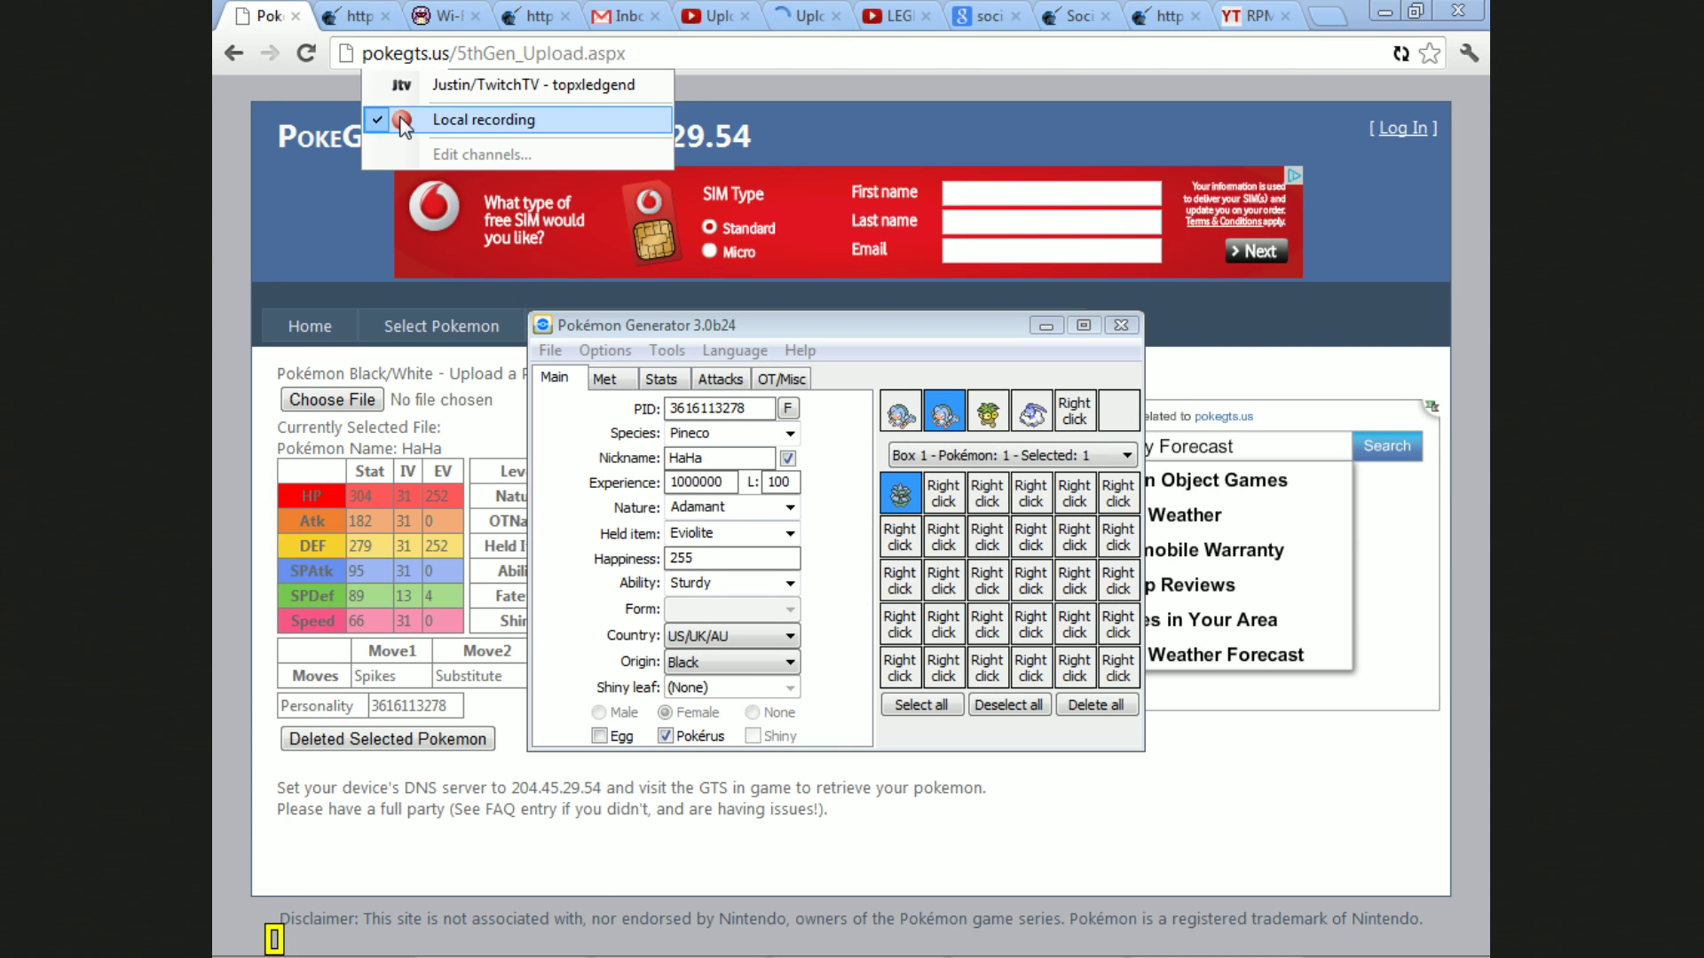
pyautogui.click(404, 119)
pyautogui.click(381, 63)
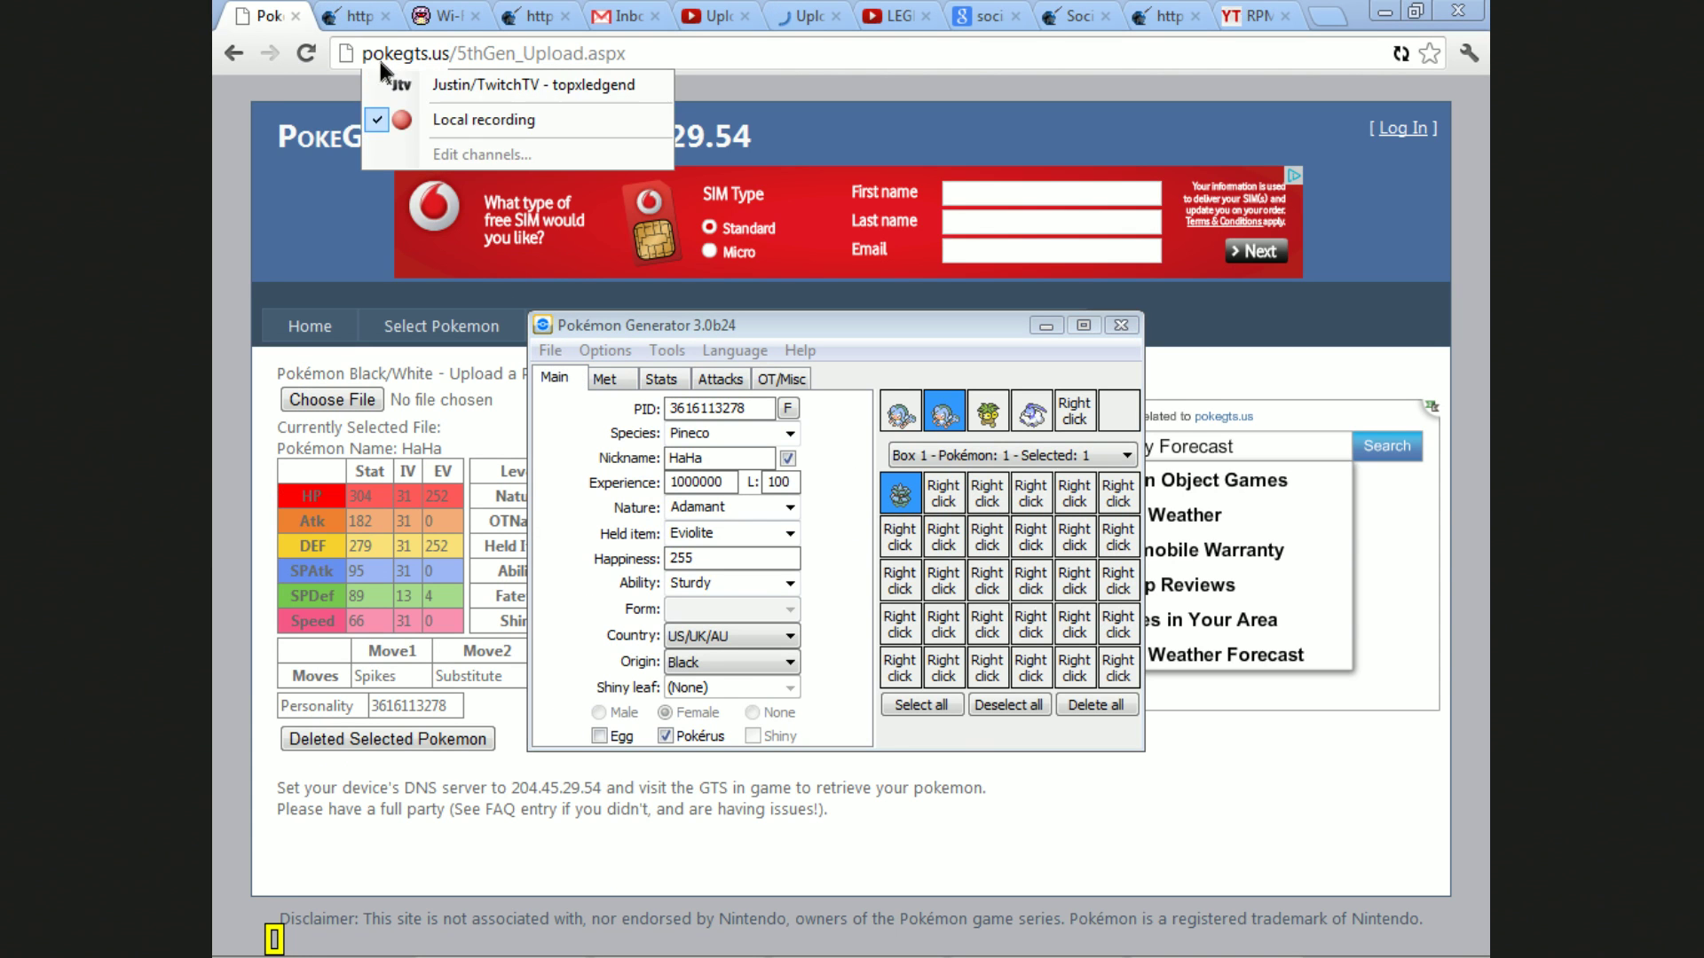